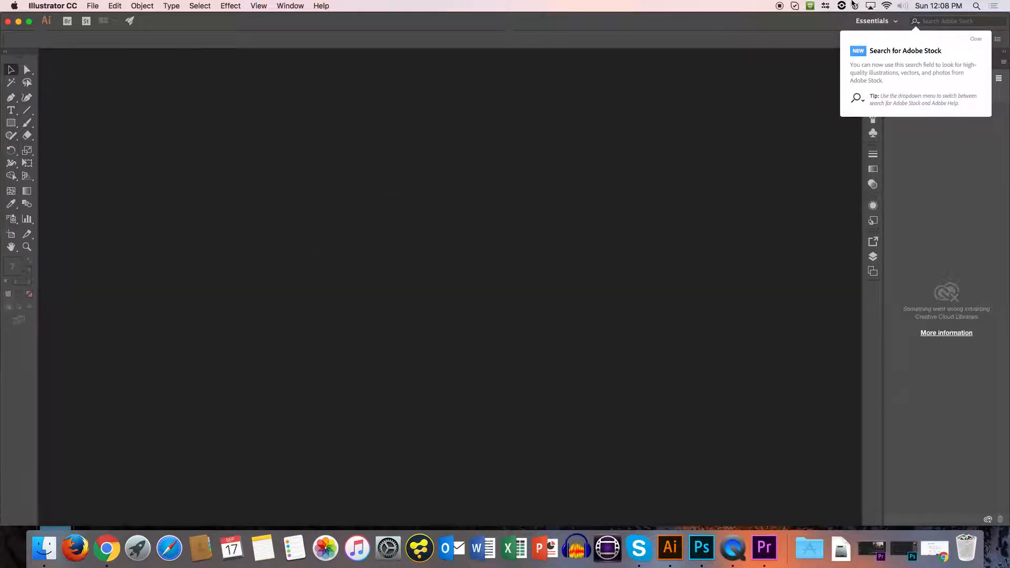
Dismiss the Adobe Stock search tip and create a new 1024 x 1024 px document from the recent Custom preset.
left_click(975, 41)
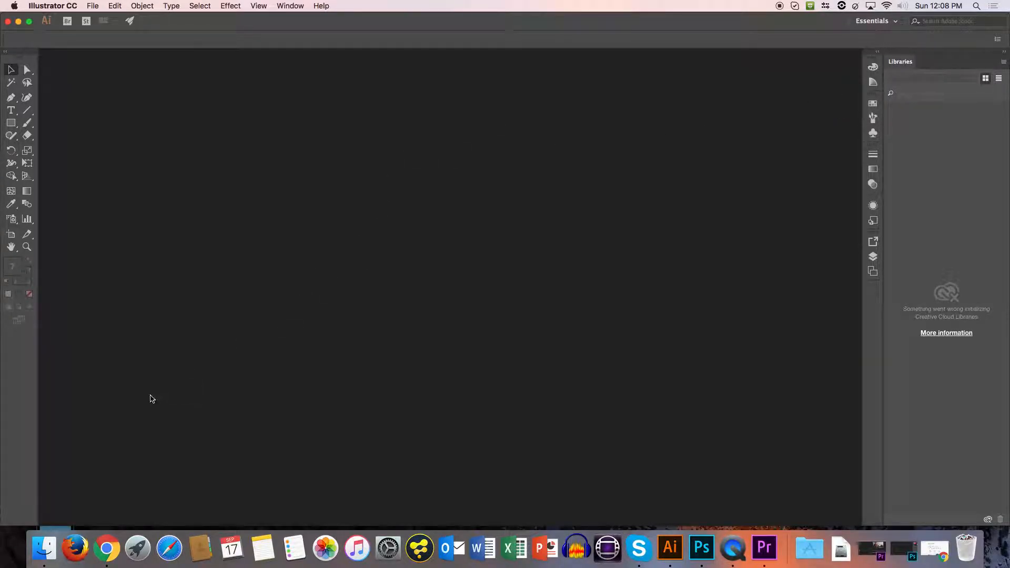
left_click(94, 7)
left_click(95, 21)
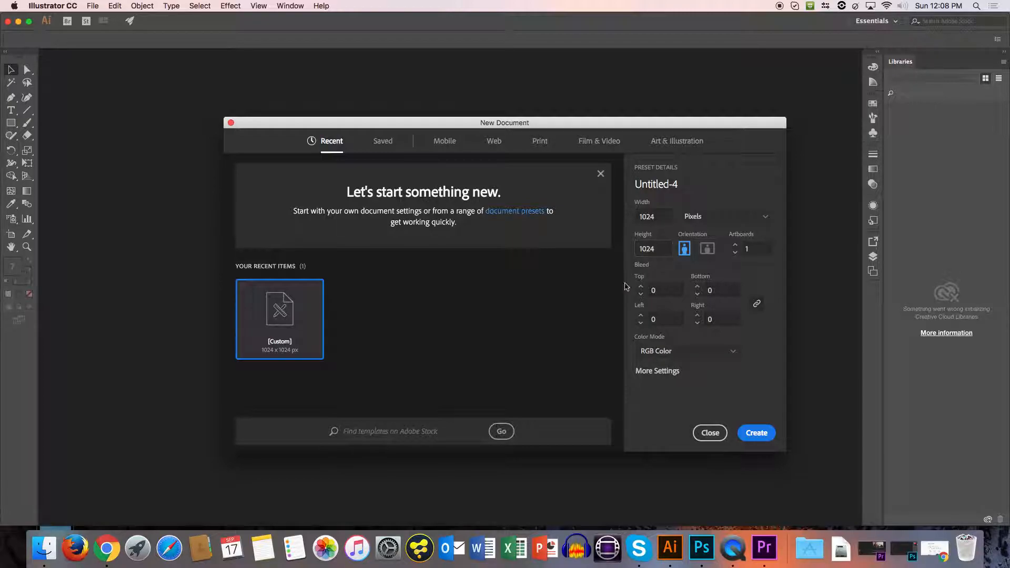
double_click(319, 346)
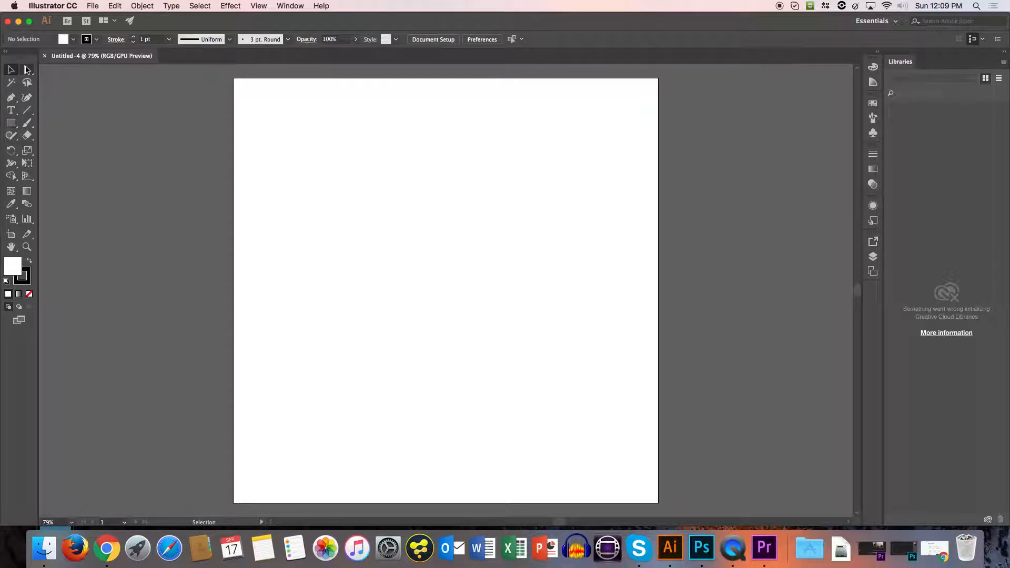
Draw a rectangle about 380 x 262 px in the artboard's upper middle and swap its fill and stroke for a black fill.
left_click(10, 124)
left_click_drag(343, 156, 501, 265)
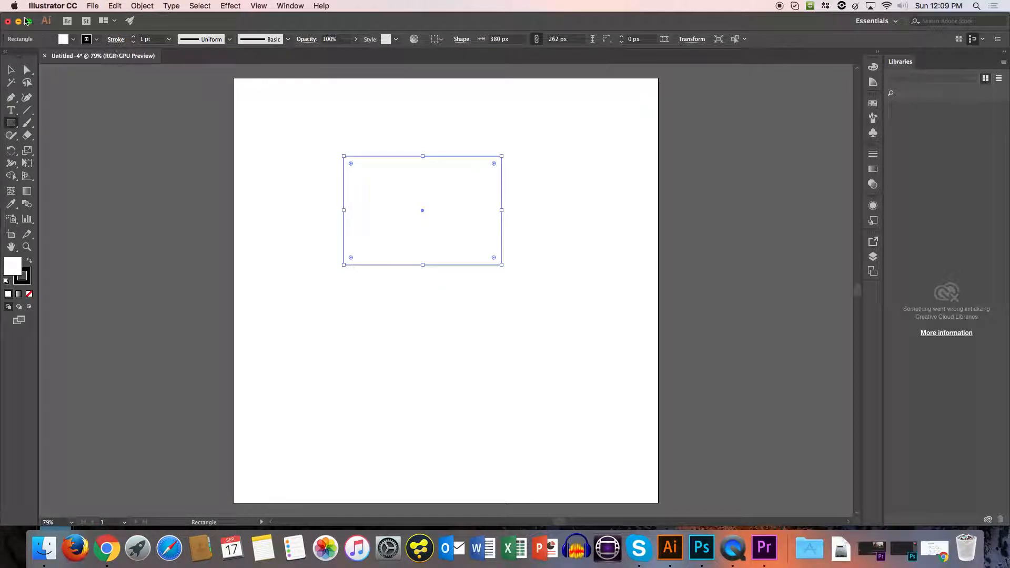
left_click(29, 263)
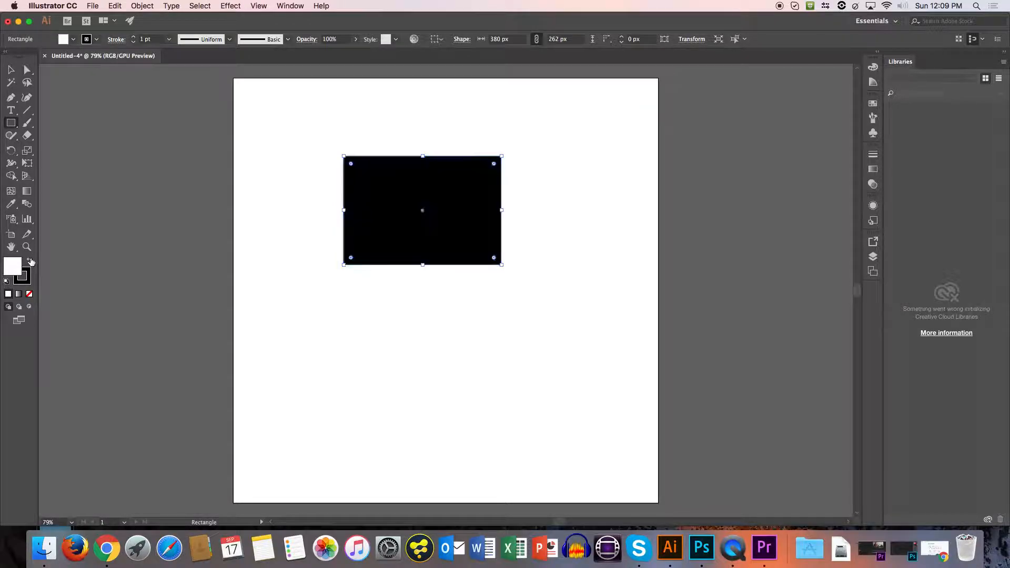
Draw an upright ellipse about 204 x 354 px to the right of the rectangle with the Ellipse tool.
left_click(11, 124)
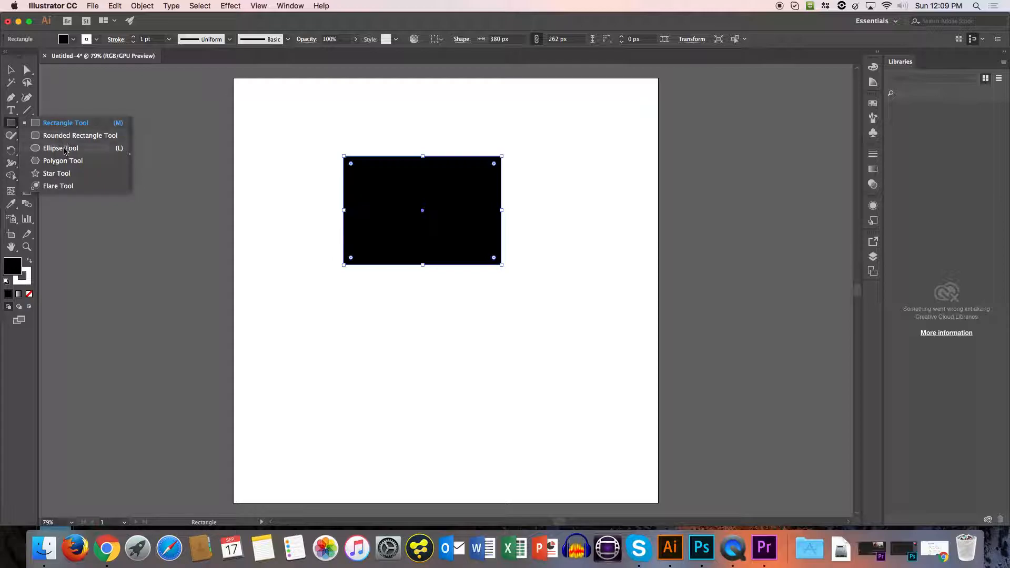
left_click(61, 148)
left_click_drag(550, 132, 634, 279)
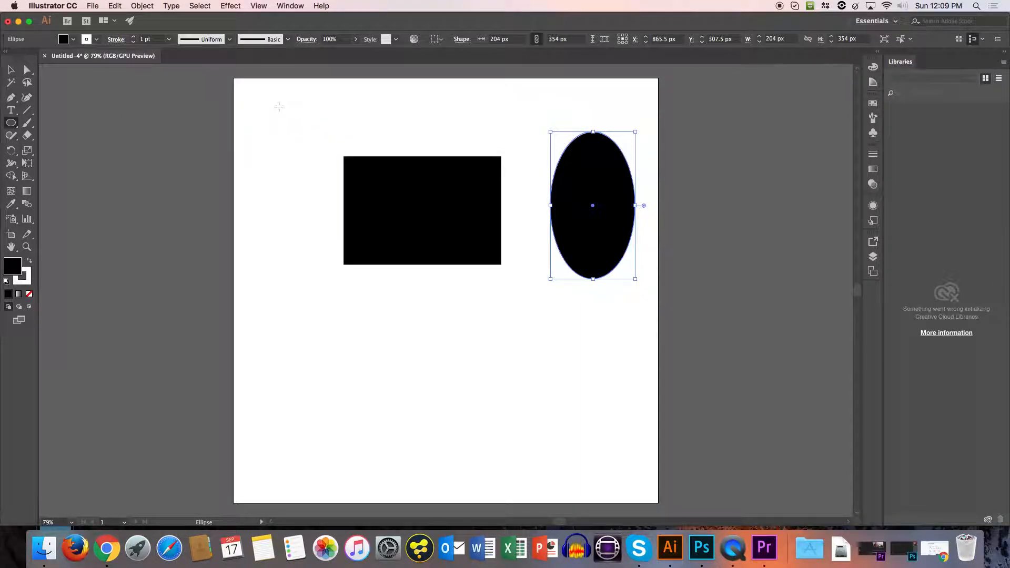
Draw a perfect circle about 428 px in diameter overlapping the rectangle's lower edge.
left_click_drag(264, 104, 352, 165)
mouse_move(353, 165)
left_mouse_down()
mouse_move(612, 349)
mouse_move(481, 429)
mouse_move(543, 447)
mouse_move(537, 433)
left_mouse_up()
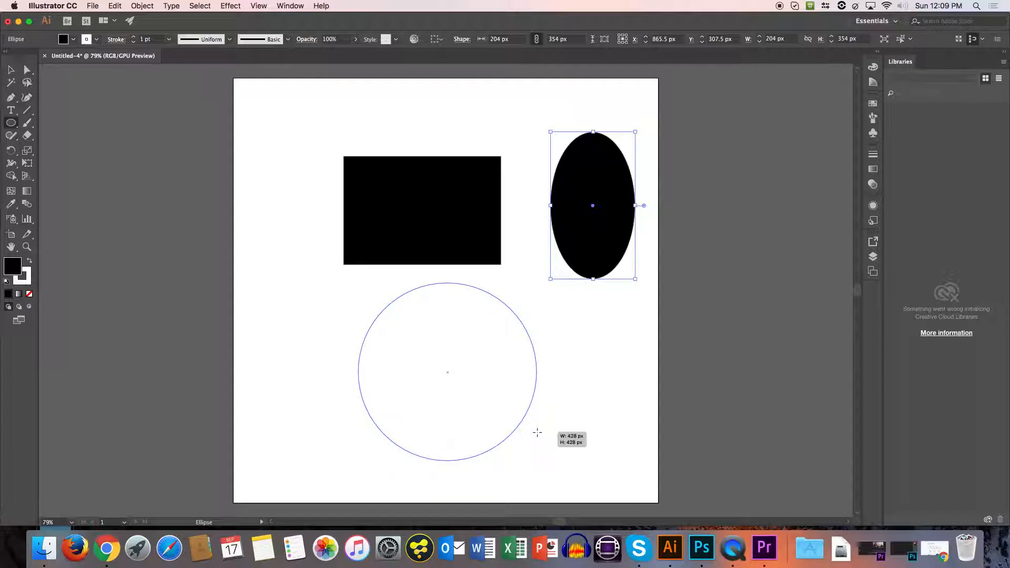
left_click_drag(537, 432, 539, 401)
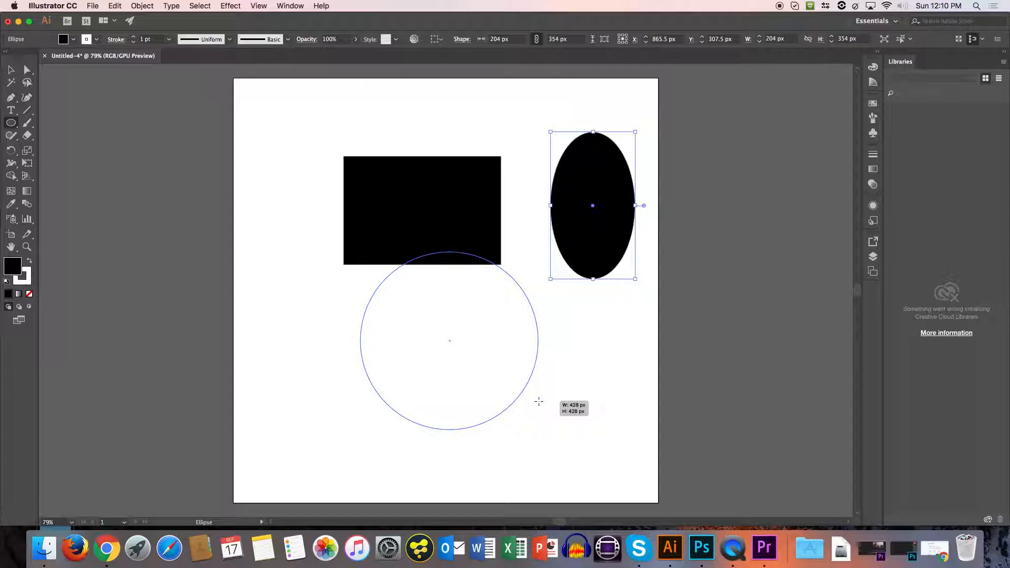
mouse_move(538, 401)
left_mouse_down()
mouse_move(537, 377)
mouse_move(546, 386)
left_mouse_up()
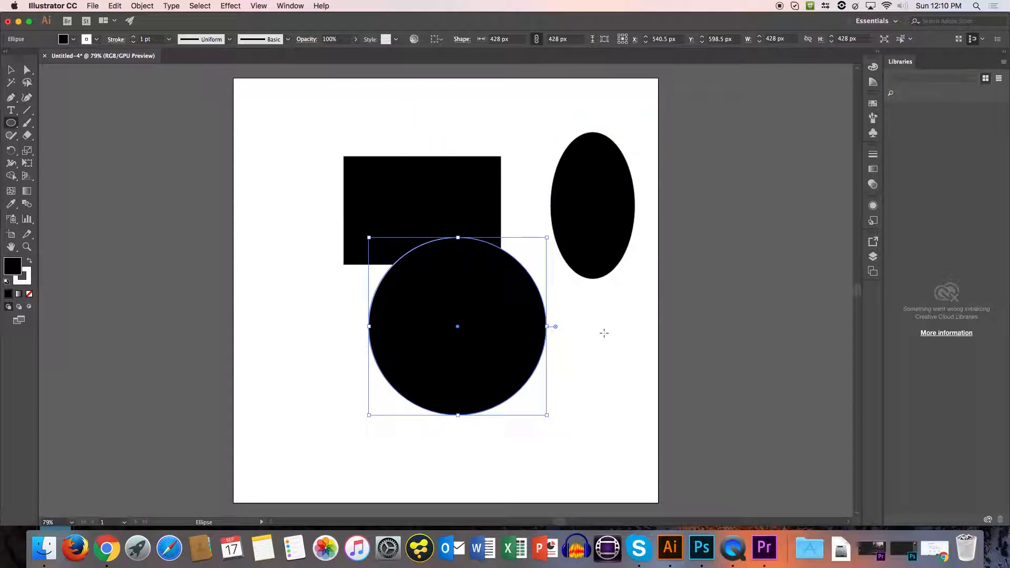
left_click(599, 352)
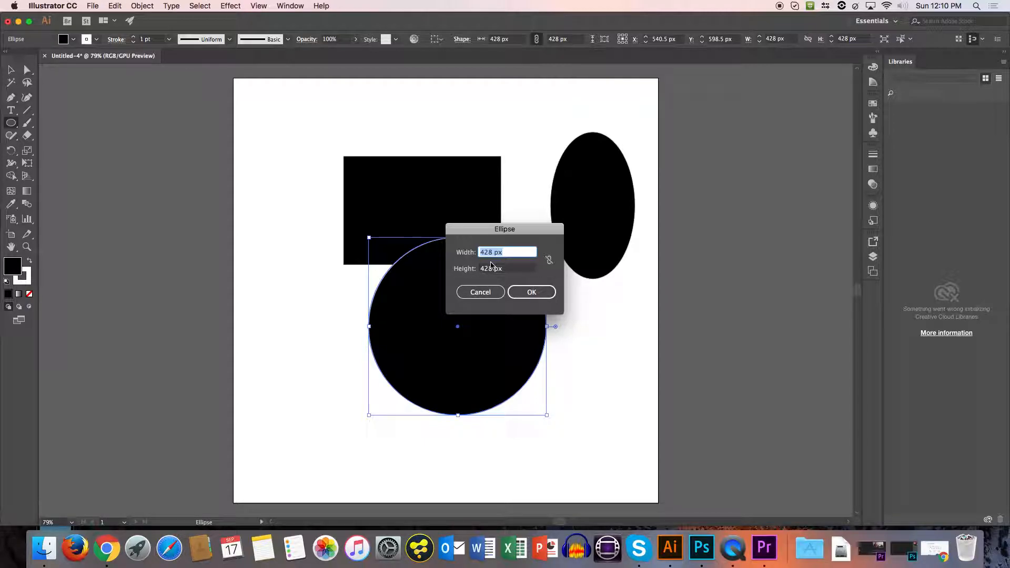
key("Escape")
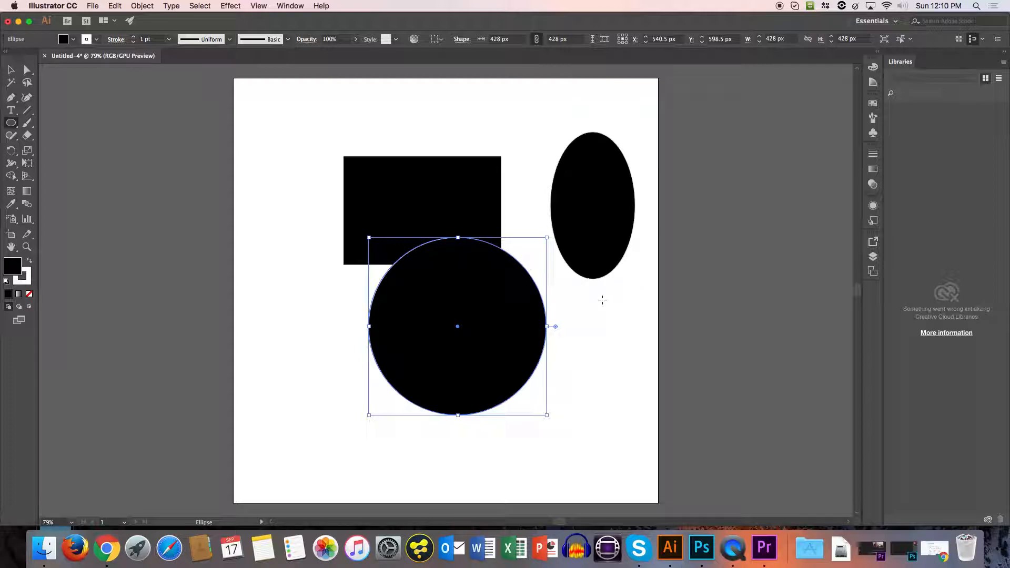
Try the Scissors tool beside the point where the circle meets the rectangle's right edge, and deselect the circle.
key("z")
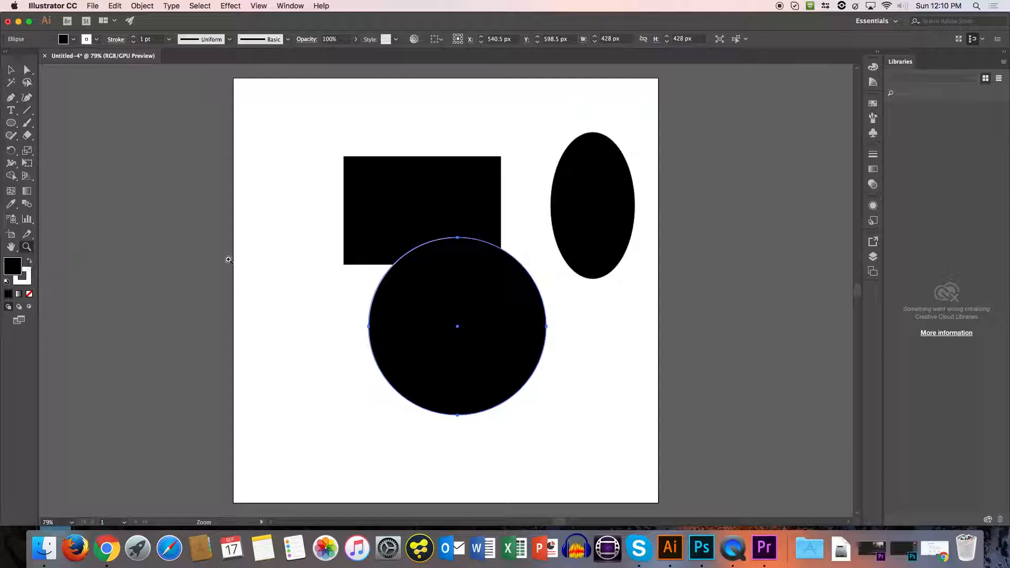
left_click_drag(510, 257, 724, 140)
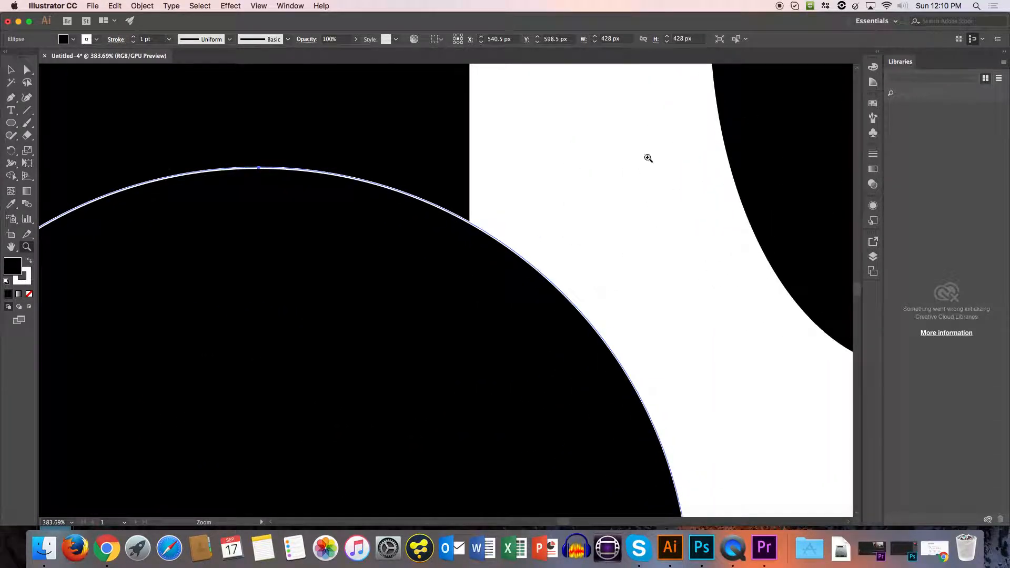
left_click_drag(424, 230, 595, 178)
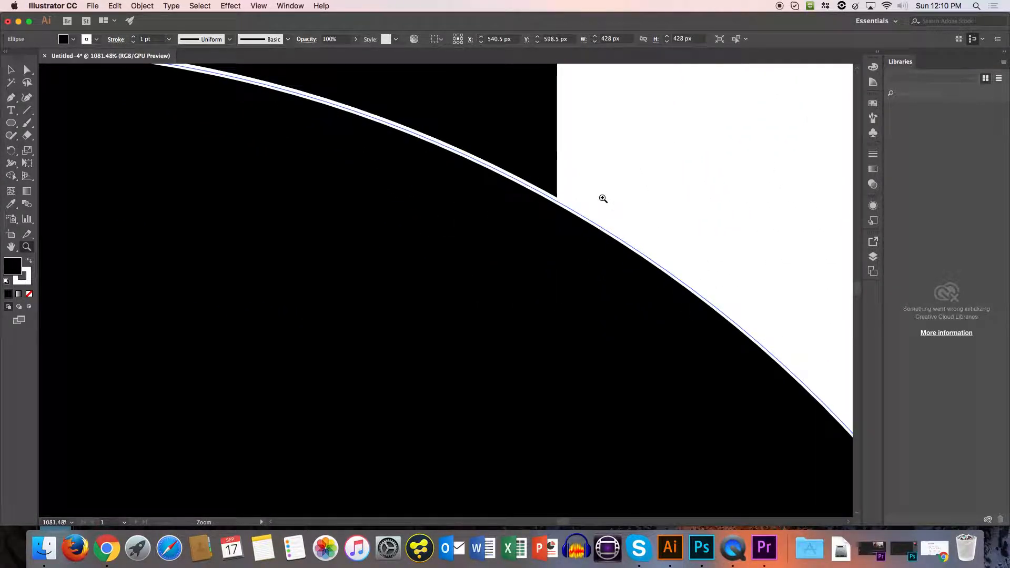
key("c")
left_click(586, 189)
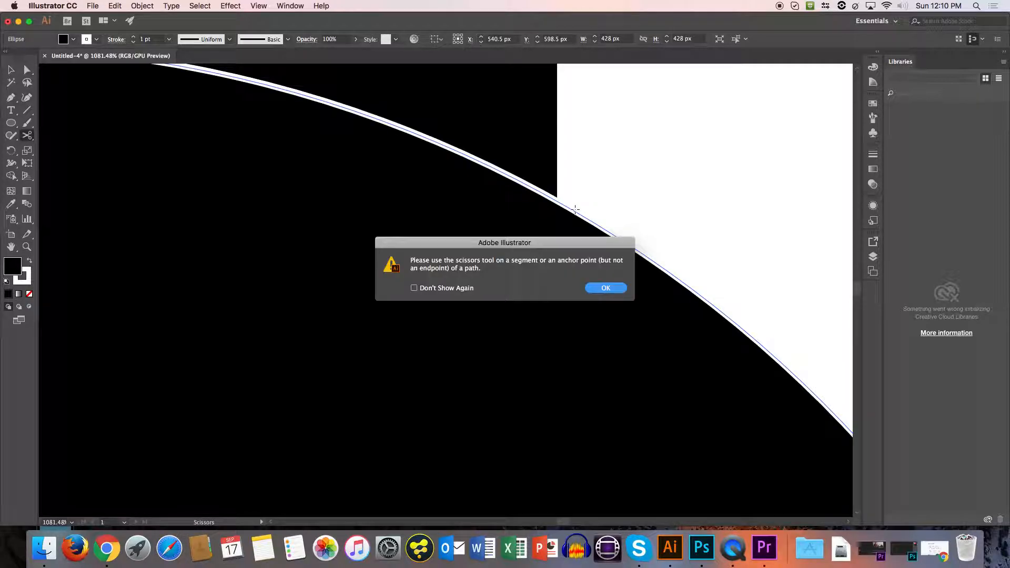
left_click(606, 289)
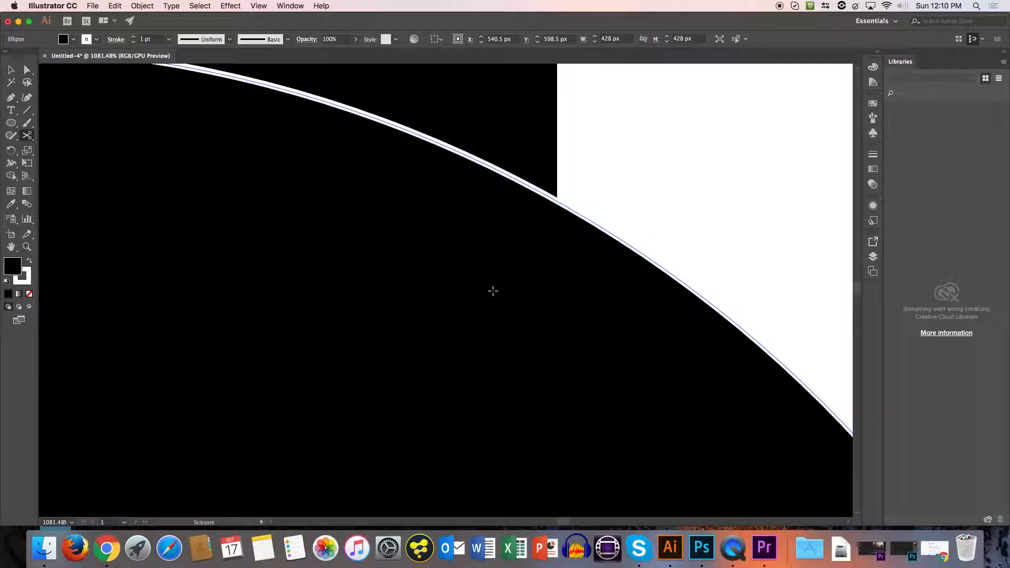
key("v")
left_click(632, 166)
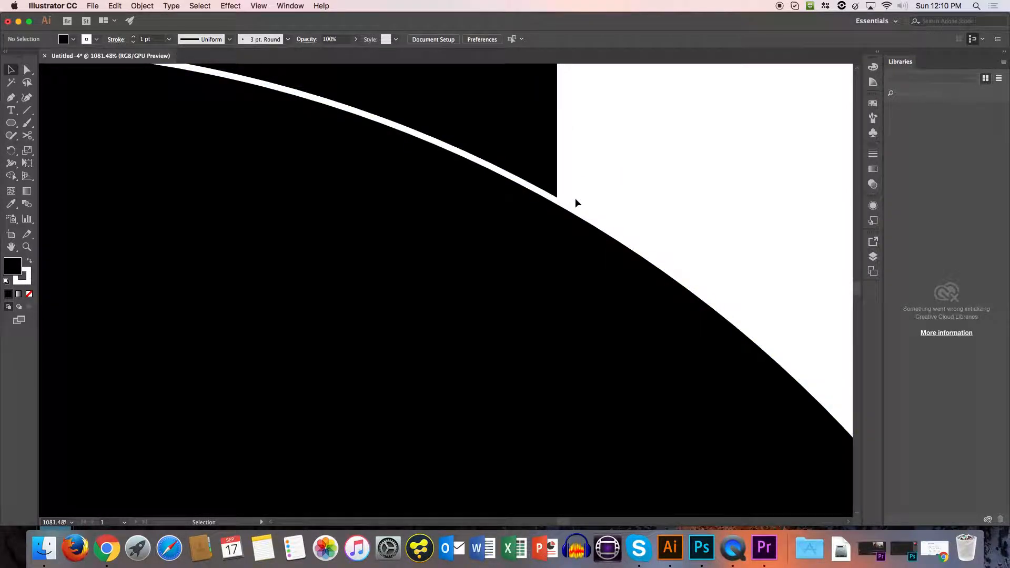
Examine the white outline where the circle overlaps the rectangle, both up close and with all the shapes in view.
key("z")
left_click_drag(560, 214, 856, 2)
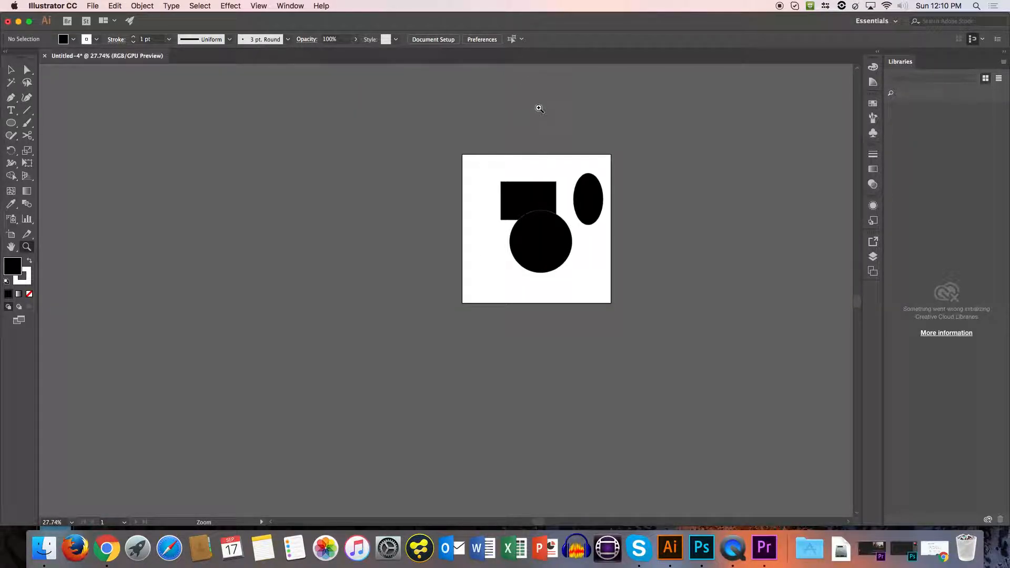
right_click(547, 217)
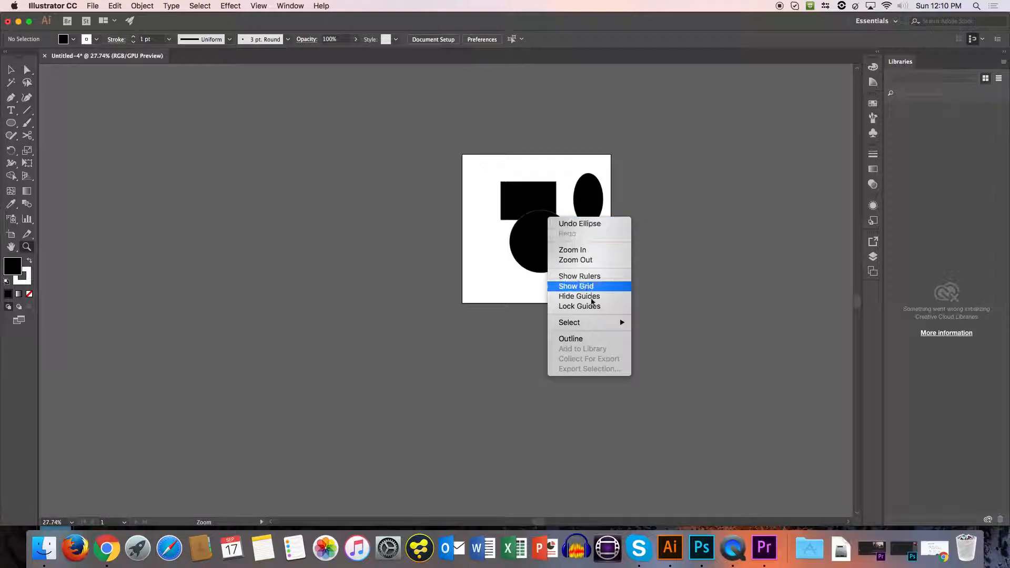
left_click(586, 250)
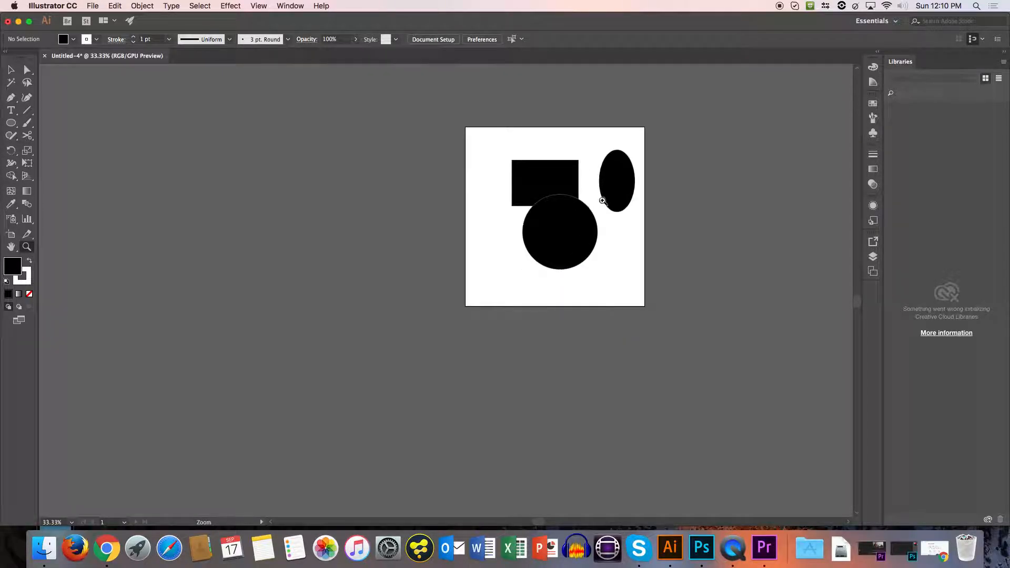
left_click_drag(555, 197, 468, 192)
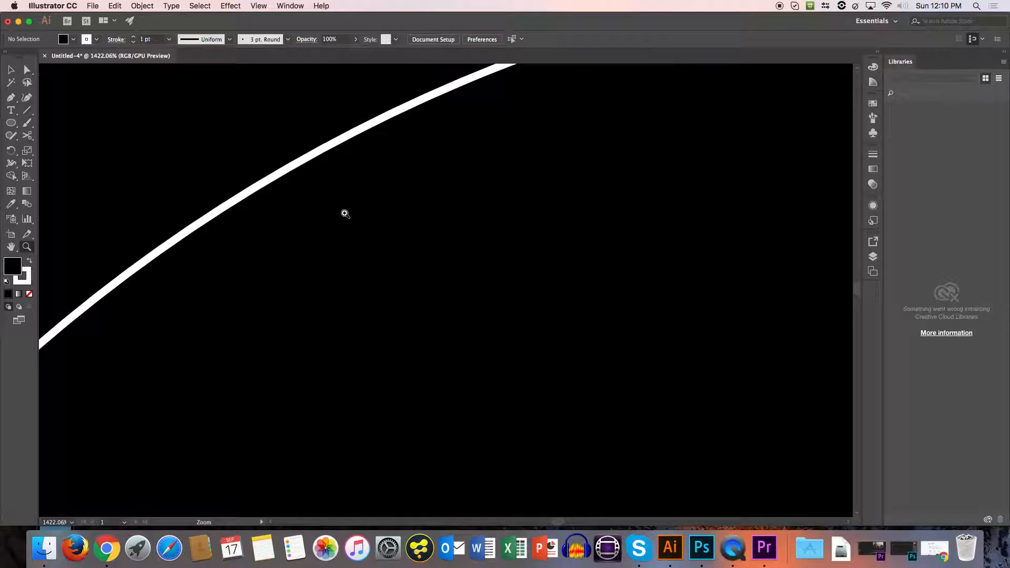
left_click_drag(421, 203, 321, 374)
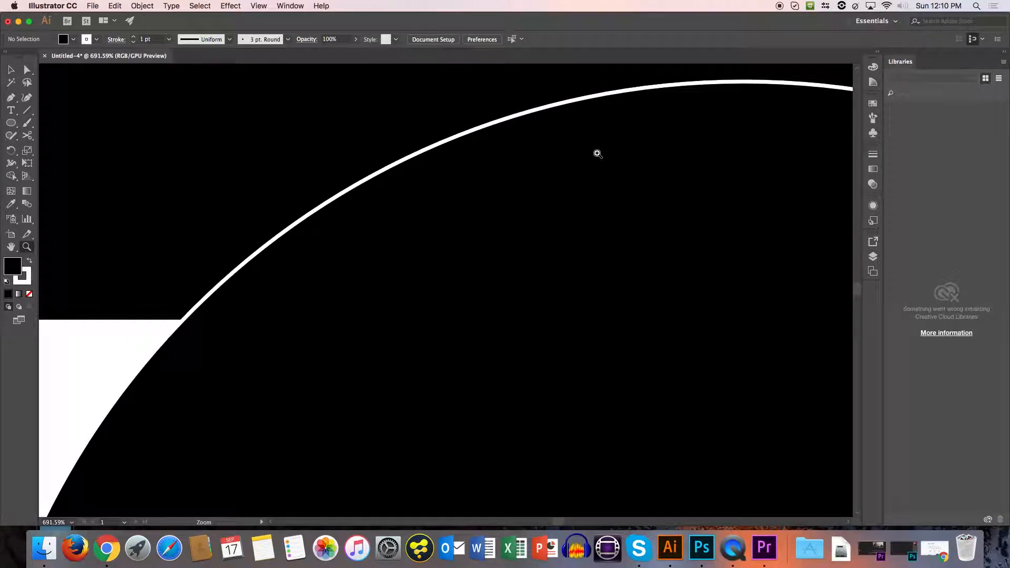
left_click_drag(595, 154, 373, 384)
left_click_drag(653, 178, 613, 163)
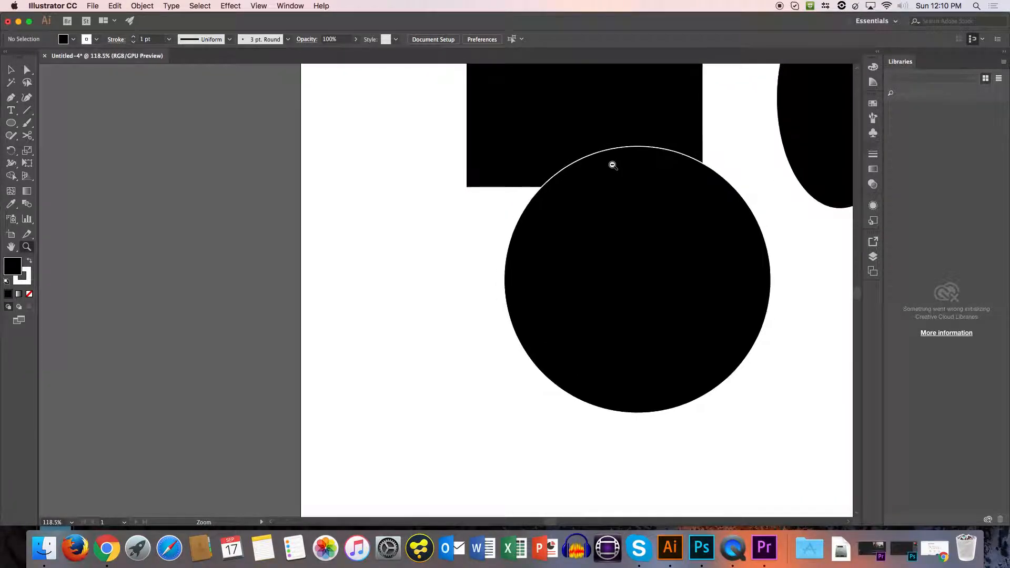
left_click_drag(735, 137, 600, 195)
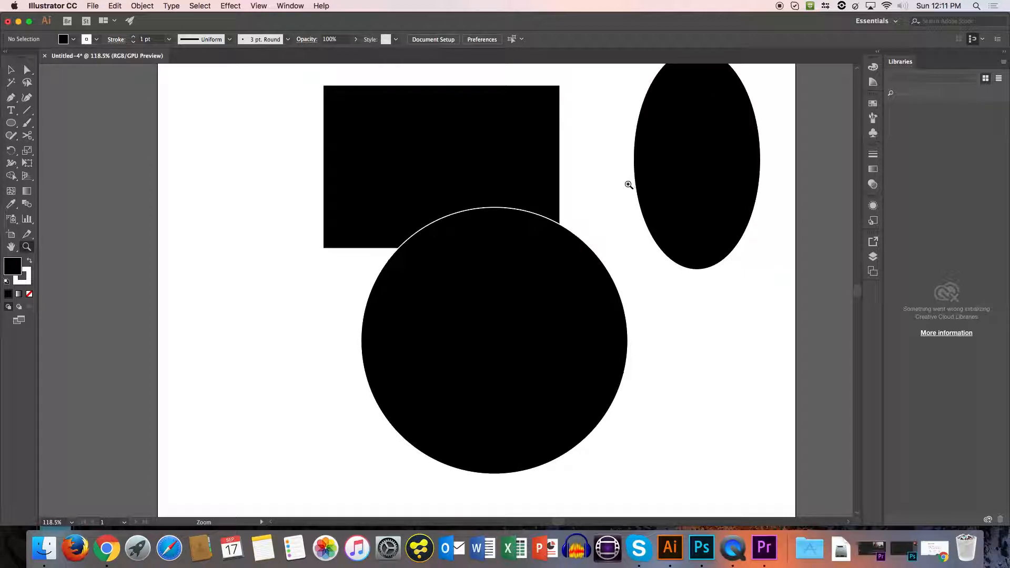
left_click_drag(595, 189, 561, 247)
Delete the black rectangle and the large black circle from the artboard.
key("v")
left_click(622, 211)
left_click_drag(624, 227, 575, 238)
left_click(431, 207)
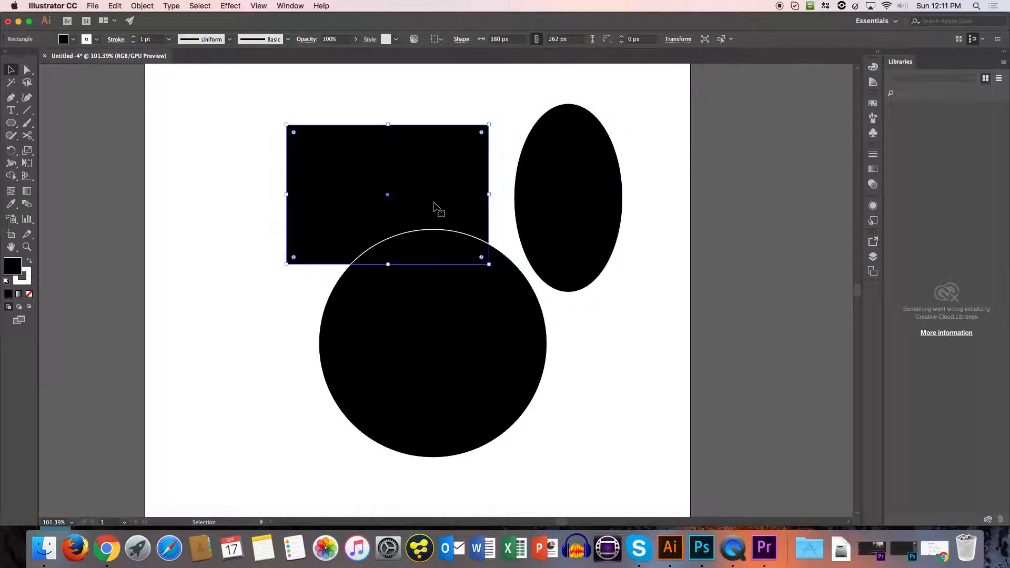
key("Delete")
key("backslash")
left_click(469, 334)
key("Delete")
left_click(433, 330)
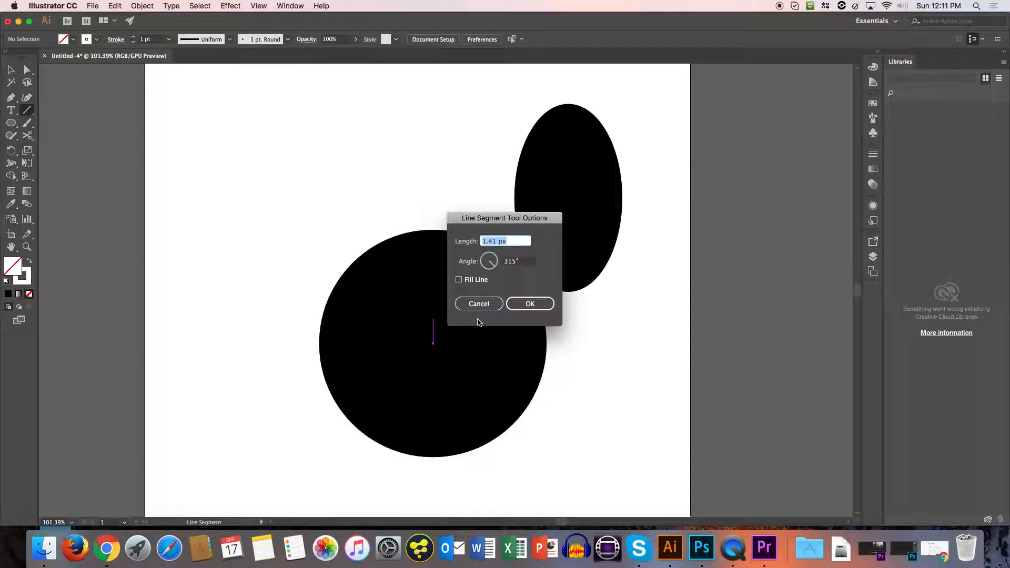
left_click(479, 304)
left_click(12, 70)
left_click(380, 277)
key("Delete")
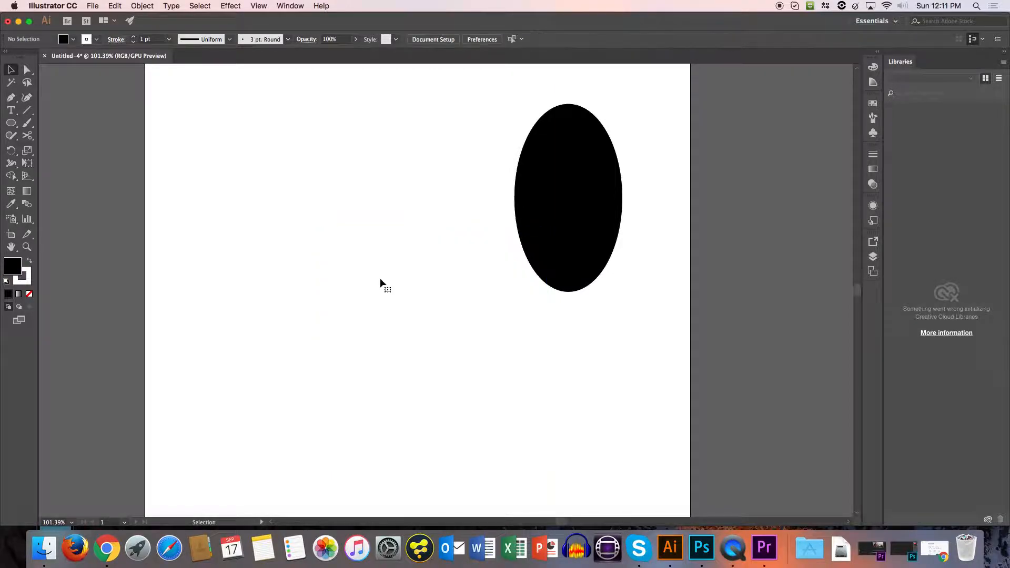
Move the black ellipse toward the middle and centre it horizontally and vertically using Align to Artboard.
left_click(568, 220)
left_click_drag(568, 219, 427, 273)
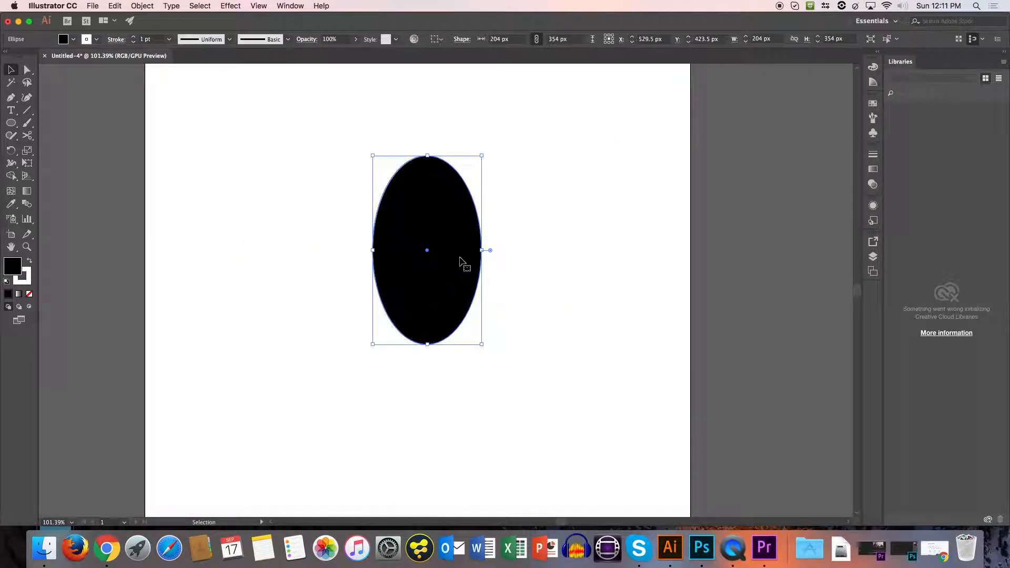
left_click(441, 42)
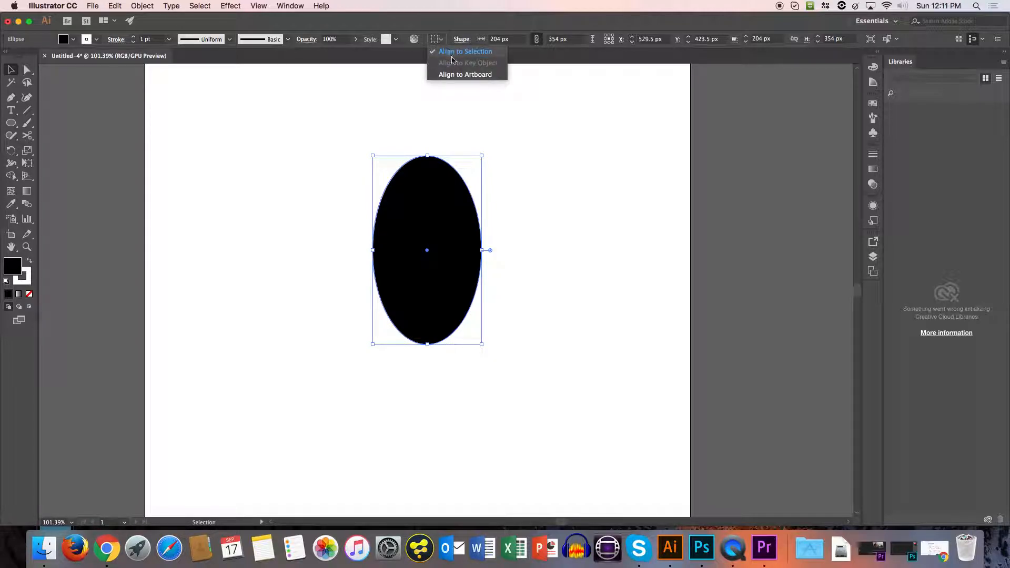
left_click(444, 45)
left_click(443, 46)
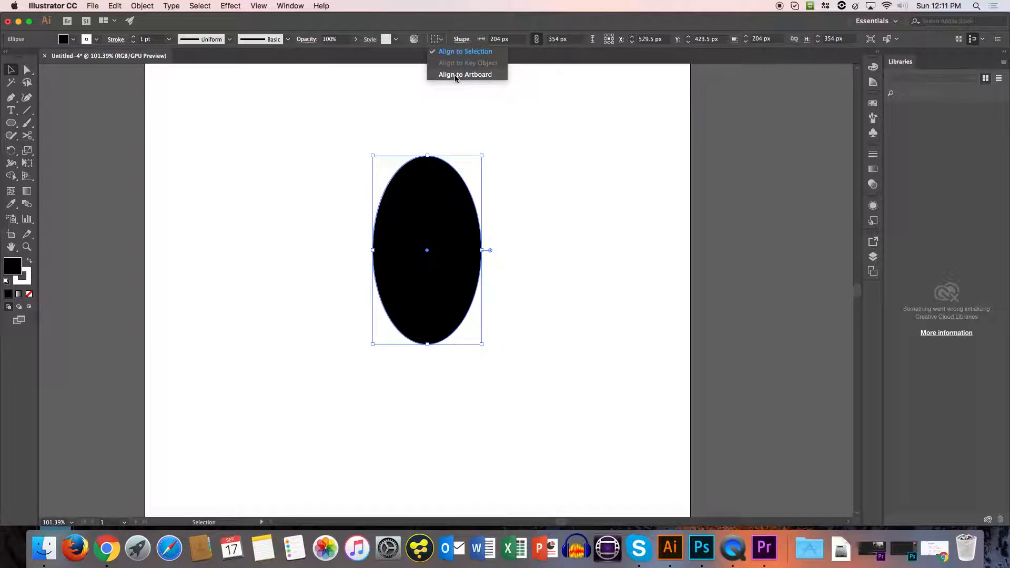
left_click(451, 75)
left_click(468, 39)
left_click(513, 39)
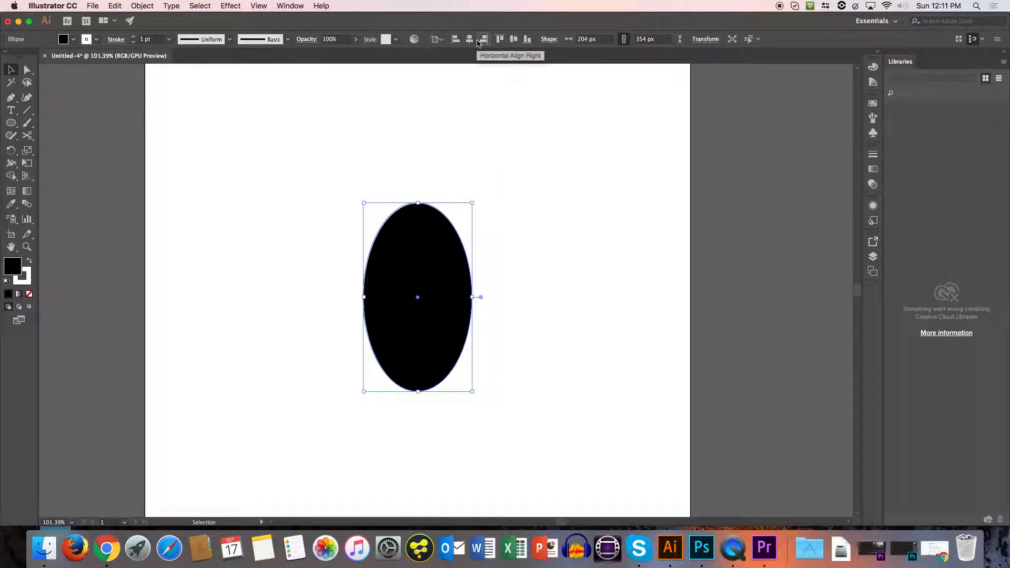
Set the alignment reference back to Align to Selection with the ellipse deselected, and bring up the Pathfinder options.
left_click(440, 41)
left_click(455, 51)
left_click(541, 259)
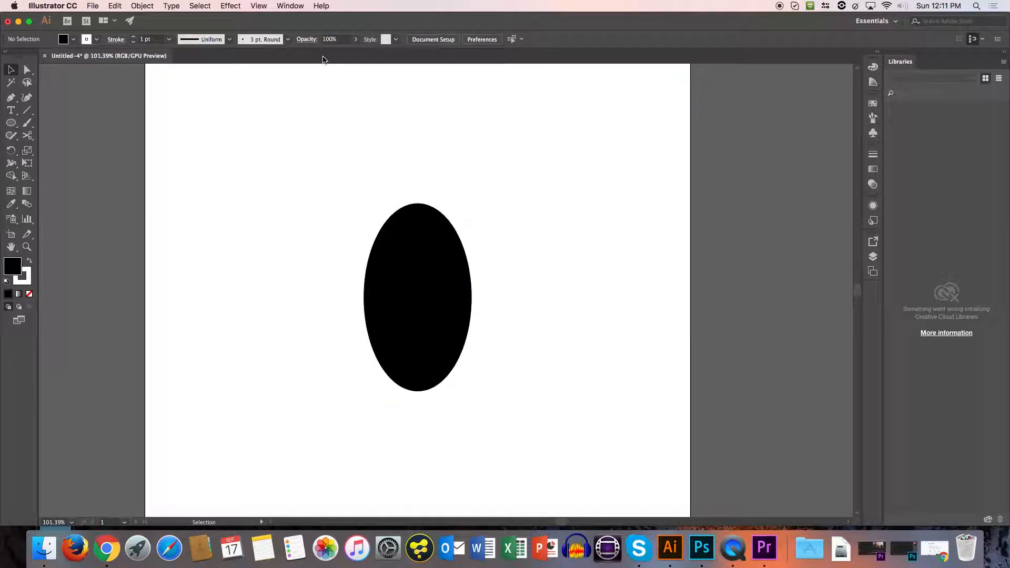
left_click(289, 6)
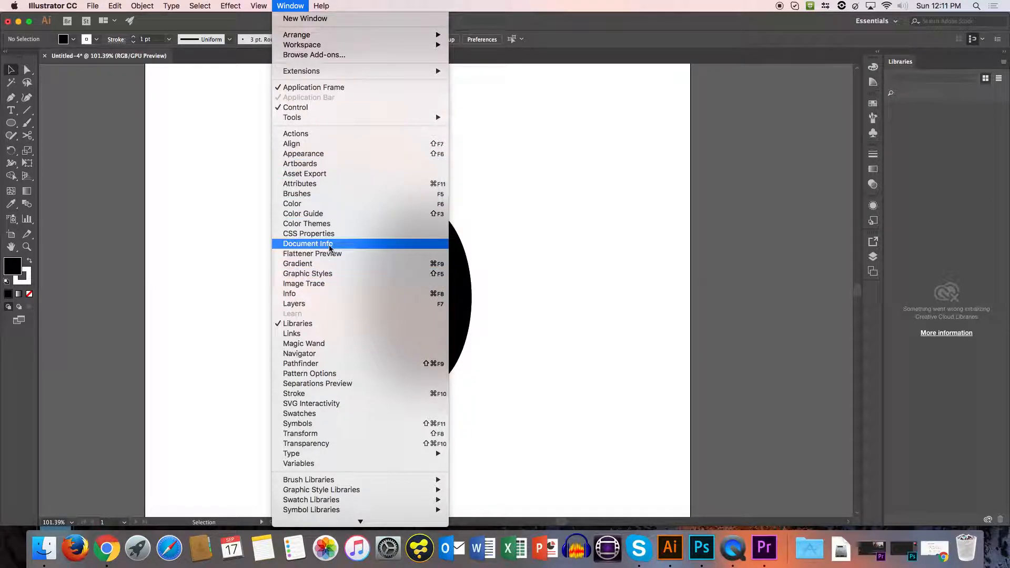
left_click(345, 368)
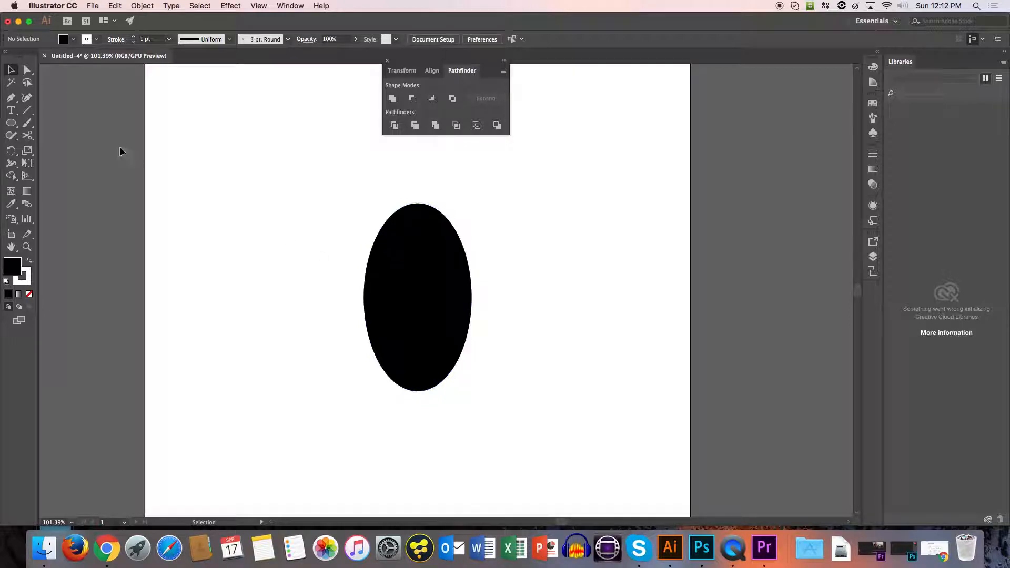
Draw a rectangle about 277 x 142 px overlapping the lower end of the black ellipse.
left_click_drag(11, 123, 53, 123)
left_click_drag(355, 362, 504, 436)
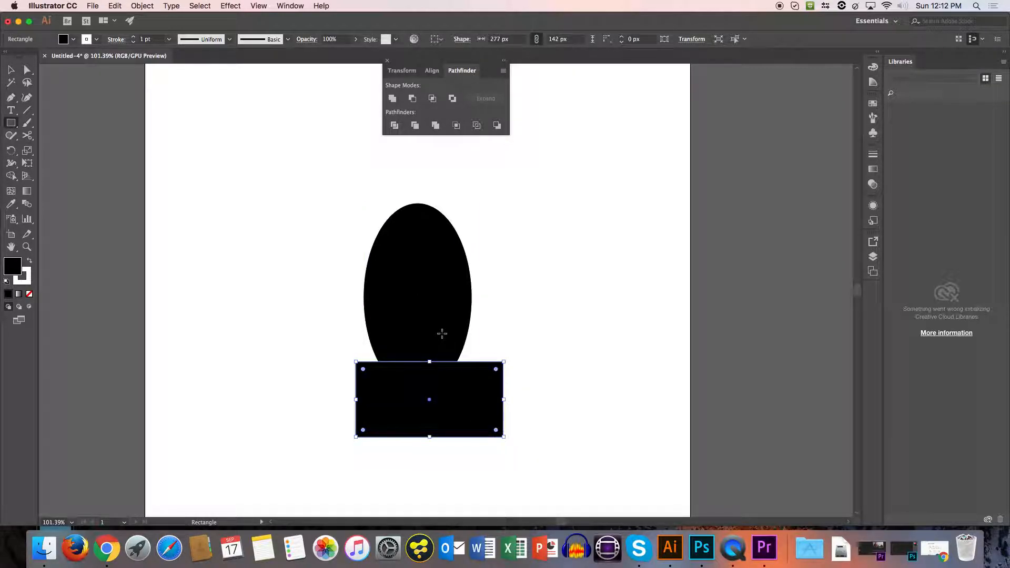
left_click(439, 287)
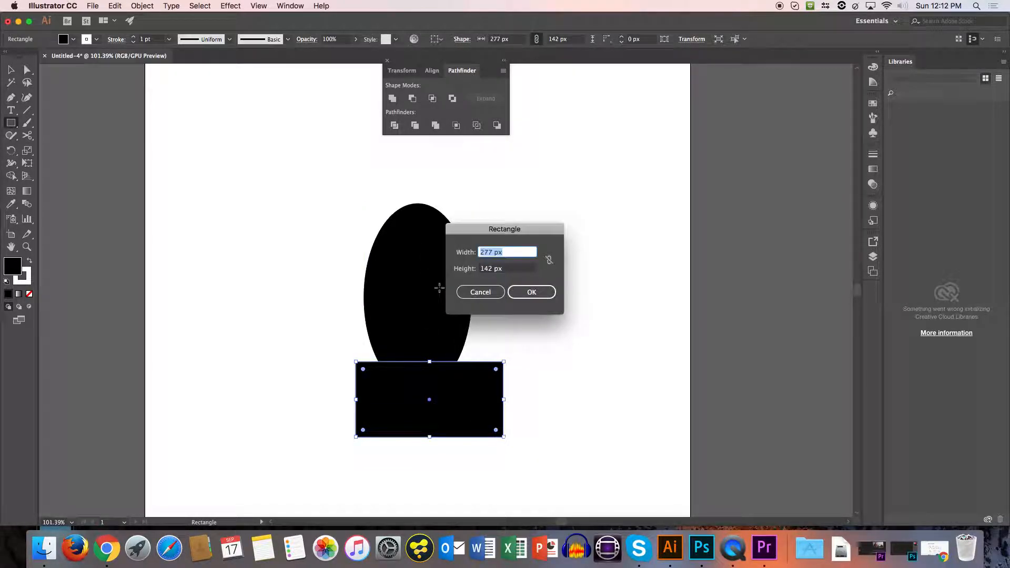
key("Escape")
key("v")
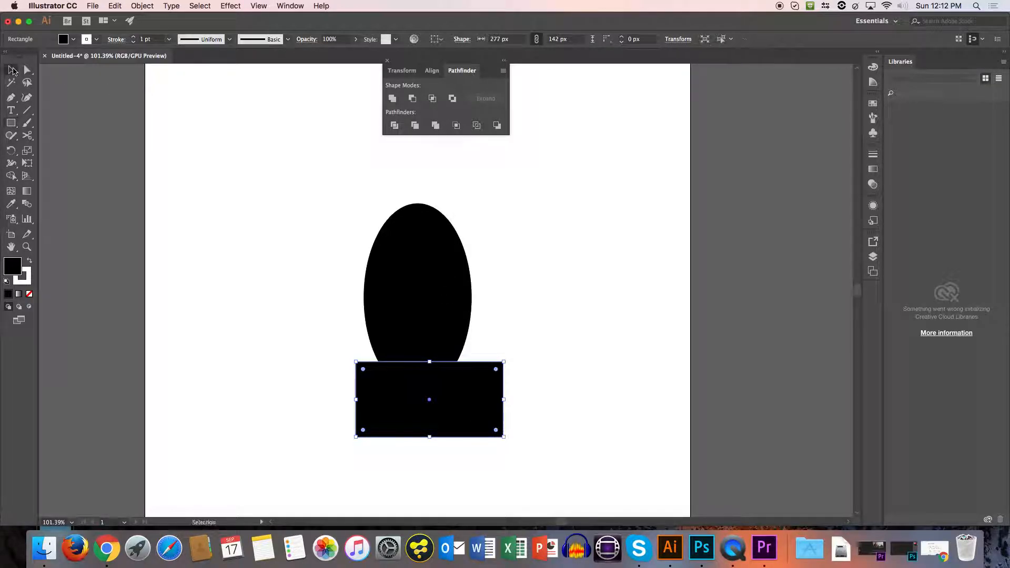
Try Minus Front and Unite on the ellipse and rectangle, undoing each operation.
left_click(424, 253, "shift")
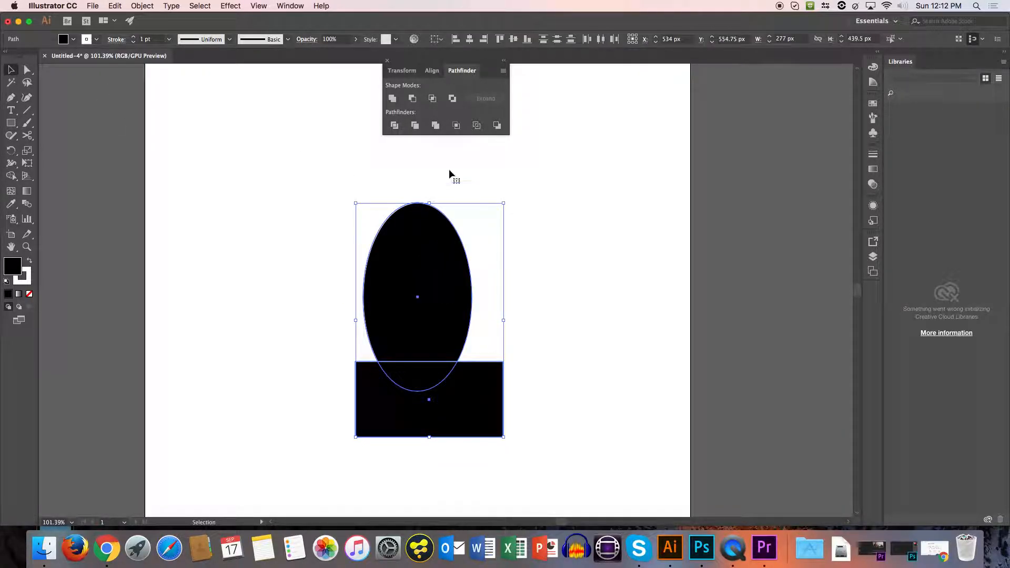
left_click(412, 99)
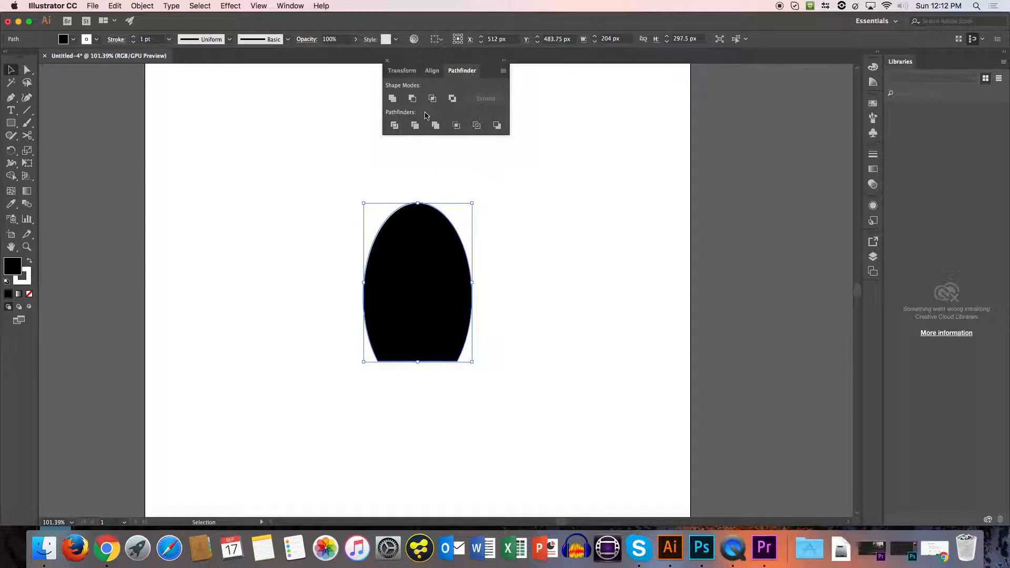
key("super+z")
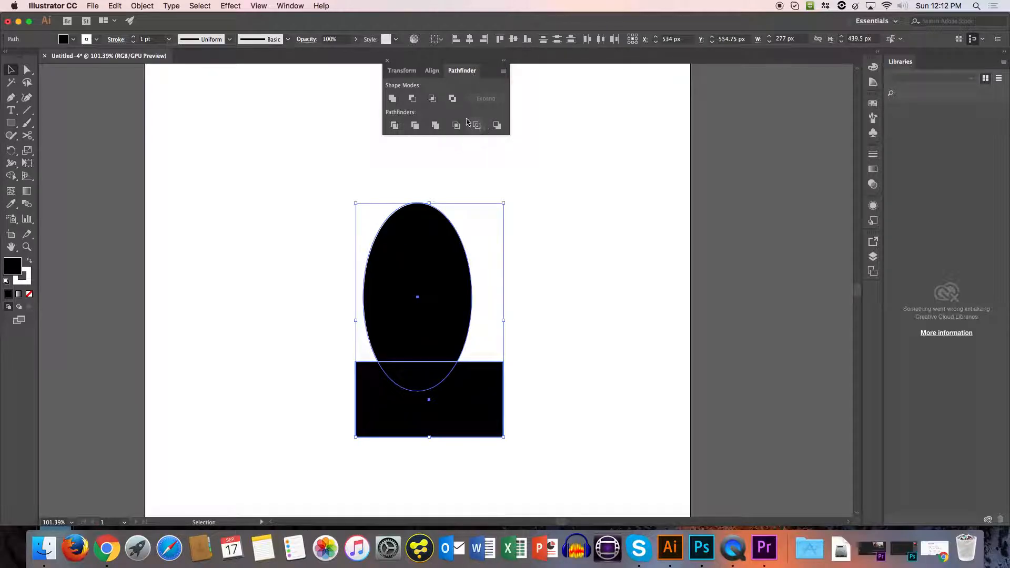
left_click(392, 99)
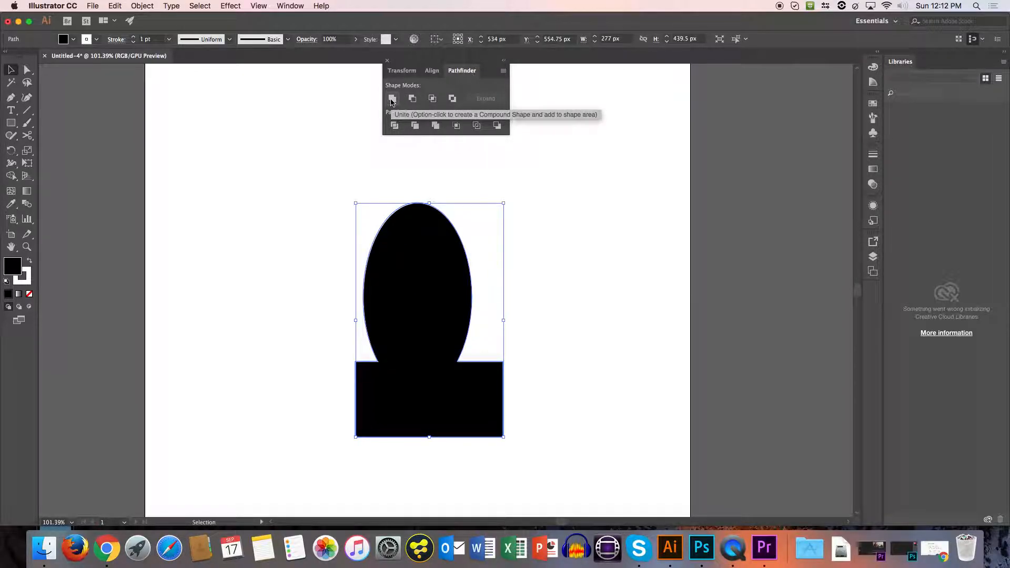
key("super+z")
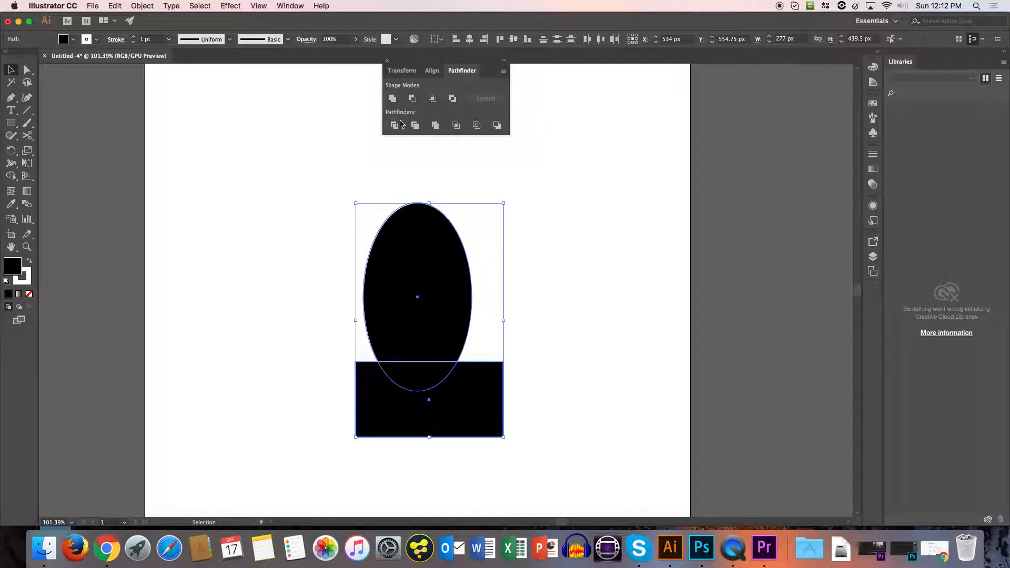
Divide the ellipse and rectangle with Pathfinder and delete the piece where they overlap.
left_click(394, 125)
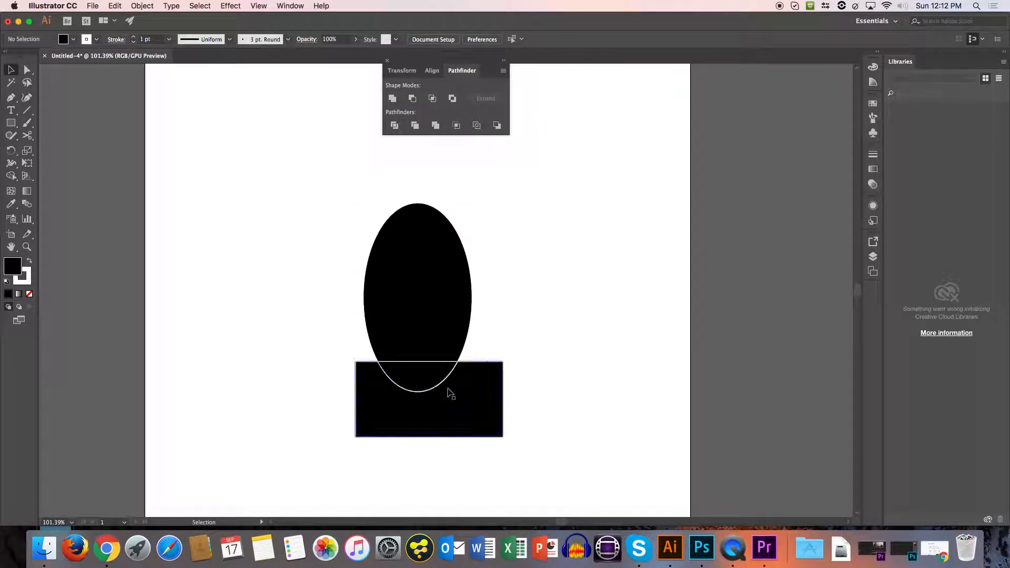
double_click(433, 375)
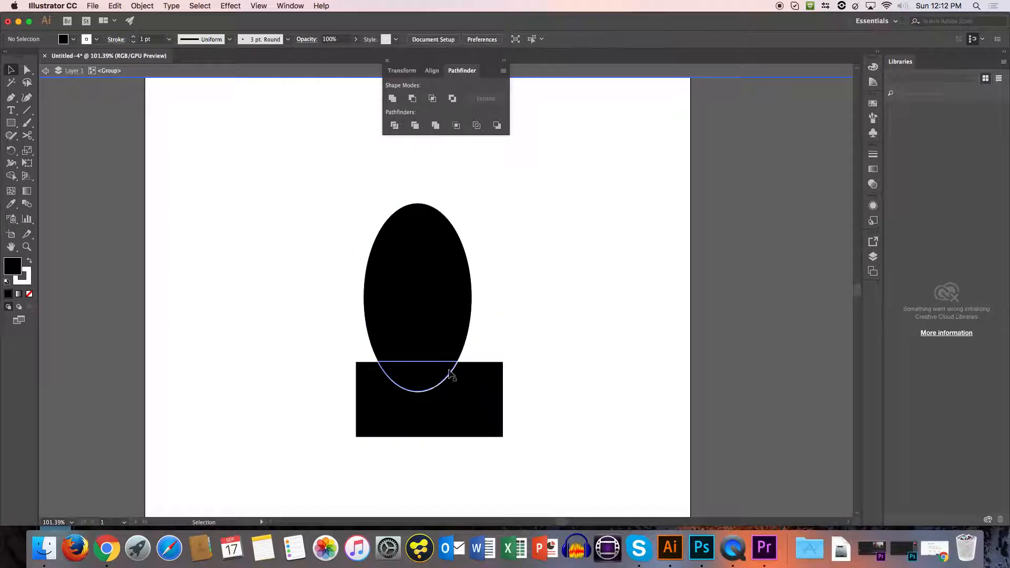
left_click(450, 377)
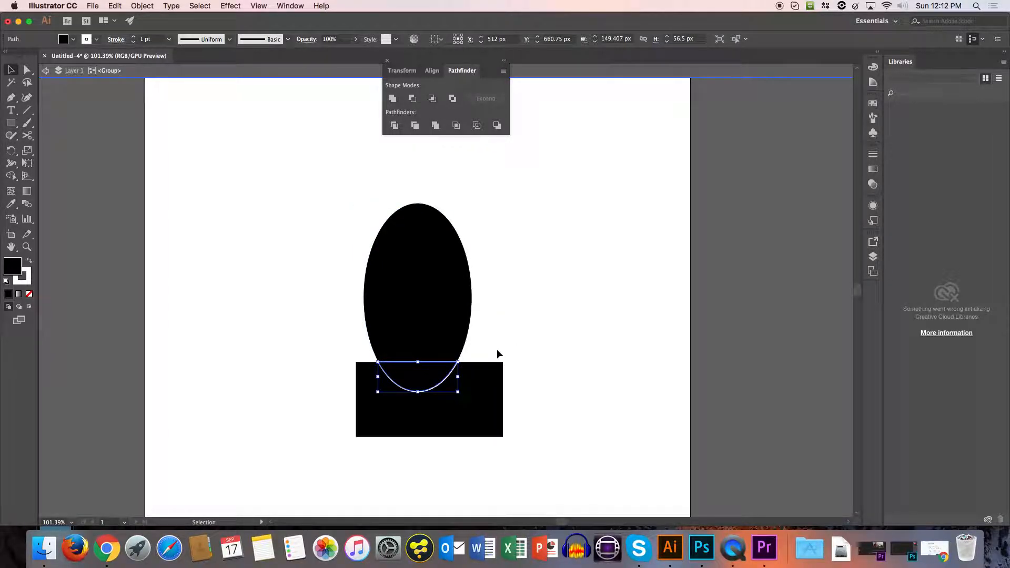
key("Delete")
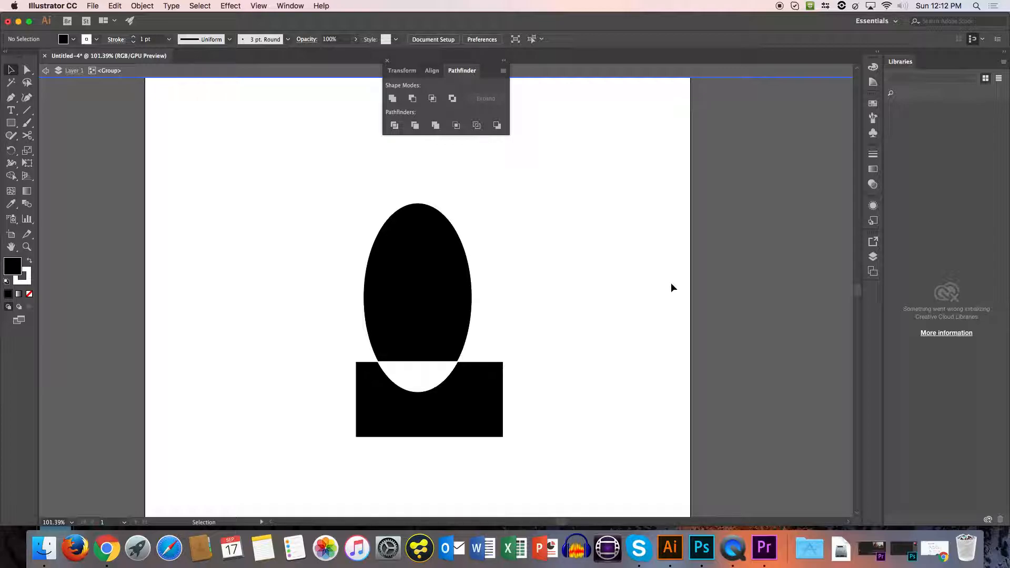
Undo the deletion, the Divide operation and the rectangle so only the ellipse remains.
key("super+z")
key("super+z")
key("super+z")
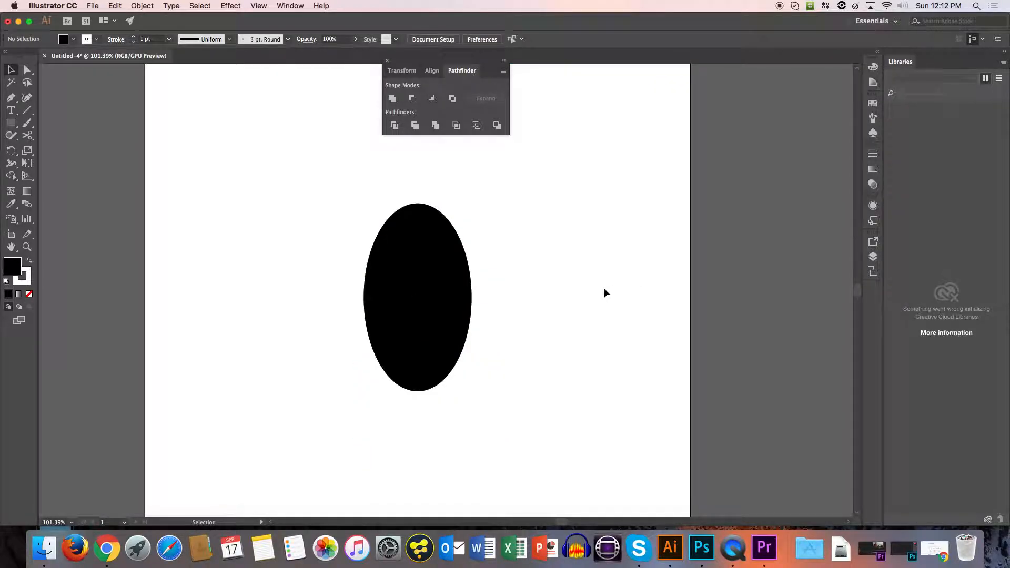
Move the ellipse slightly up and draw a rectangle about 382 x 83 px across its lower end.
mouse_move(447, 367)
left_mouse_down()
mouse_move(450, 331)
mouse_move(451, 352)
left_mouse_up()
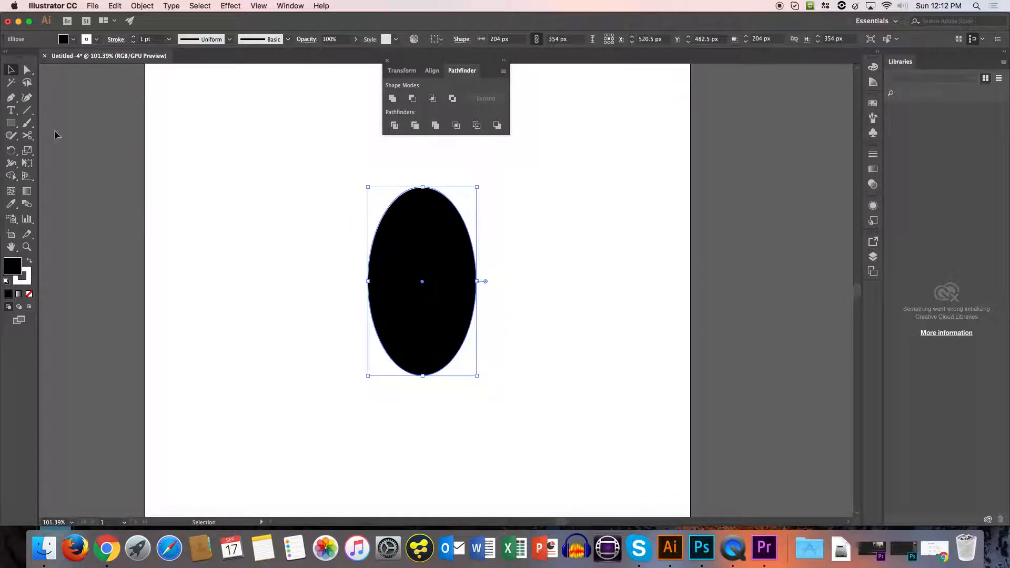
left_click(10, 123)
left_click_drag(326, 359, 530, 403)
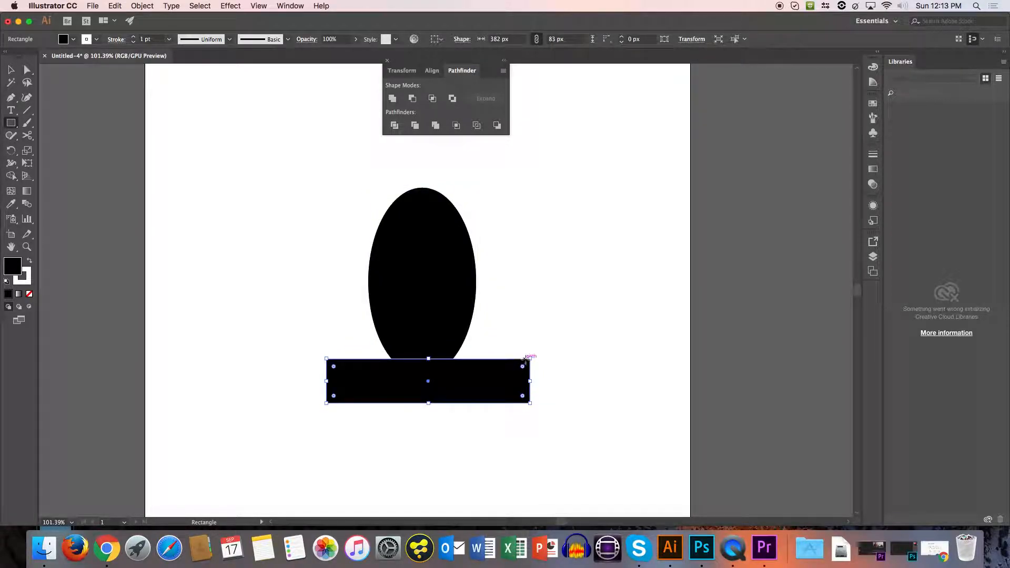
Cut the rectangle out of the ellipse with Minus Front and move the flat-bottomed body slightly to the right.
left_click(11, 70)
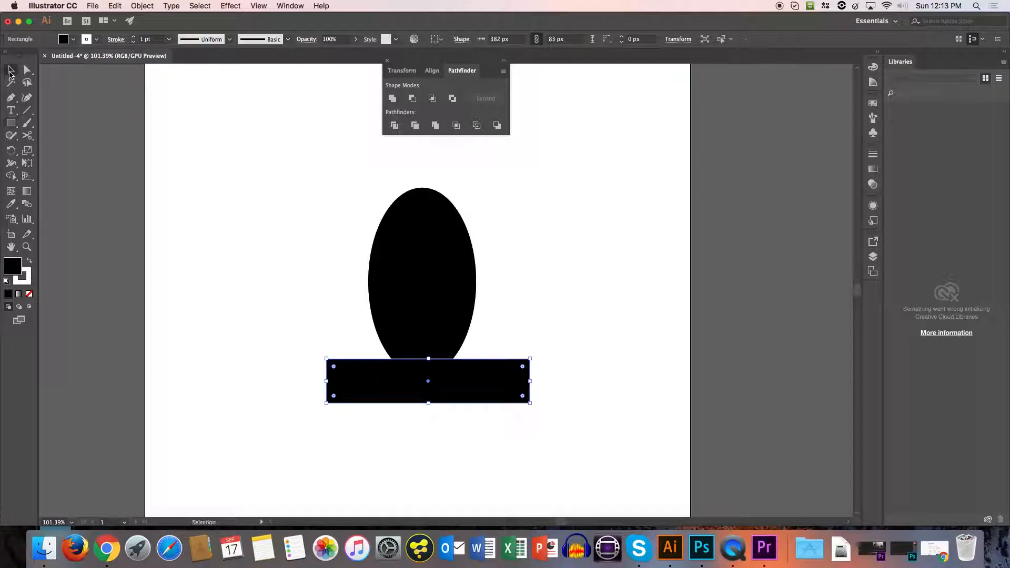
left_click(421, 286, "shift")
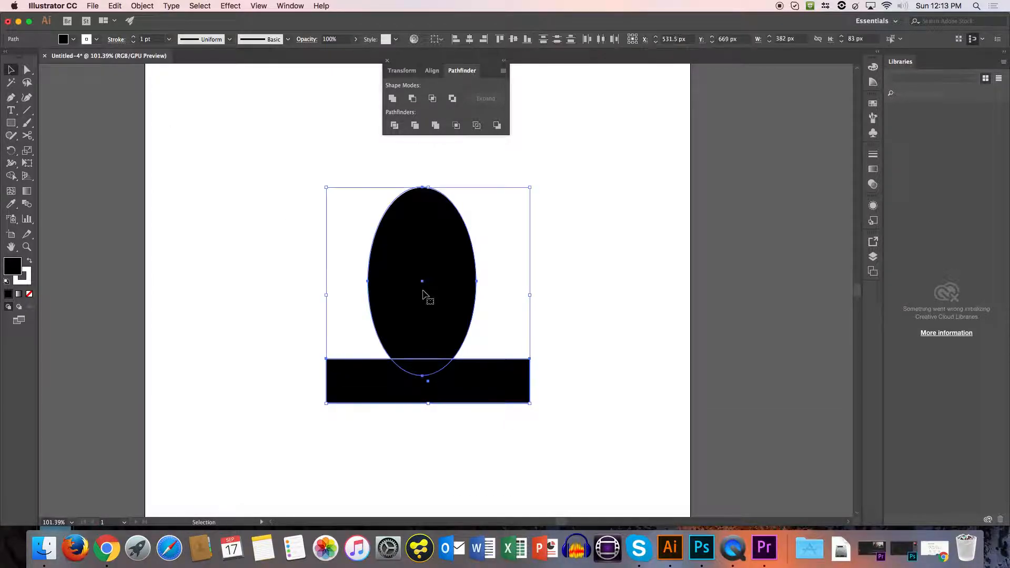
left_click(413, 98)
left_click(607, 291)
left_click_drag(397, 317, 427, 317)
left_click(596, 338)
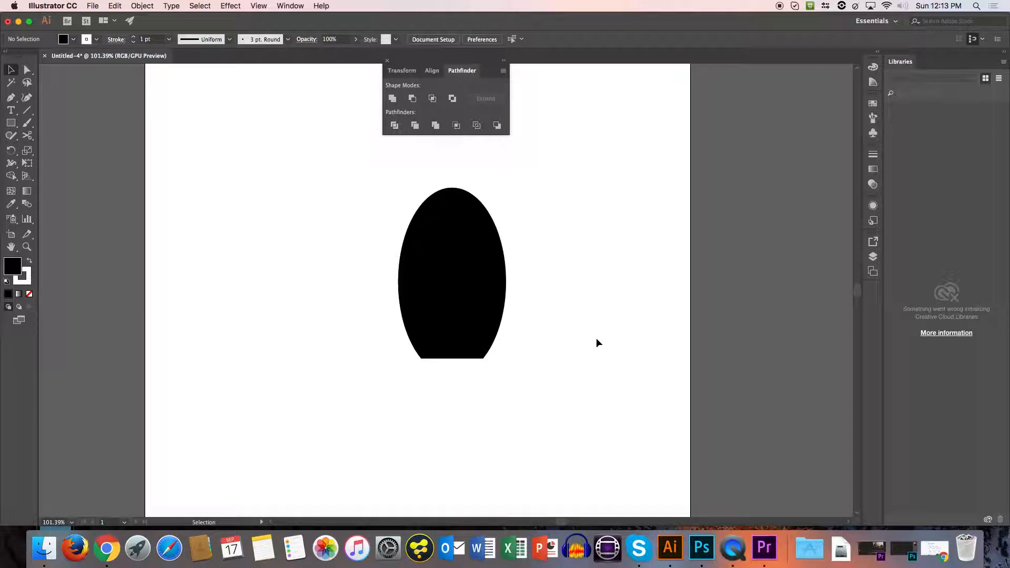
Draw two overlapping circles beside the body, about 252 px and 233 px in diameter, with the smaller one lower.
left_click_drag(10, 122, 55, 147)
left_click_drag(220, 151, 326, 286)
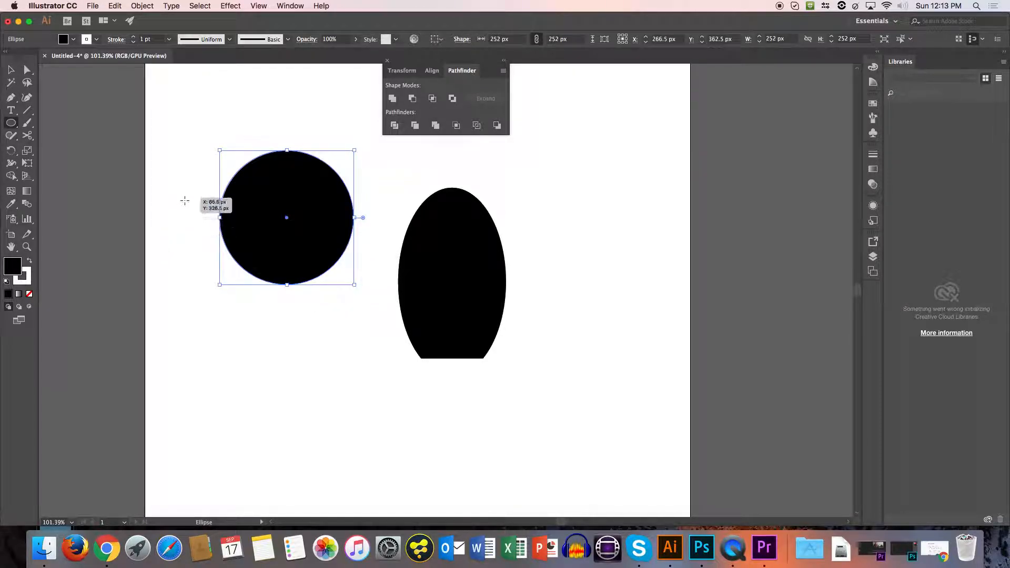
left_click_drag(231, 177, 348, 287)
key("space")
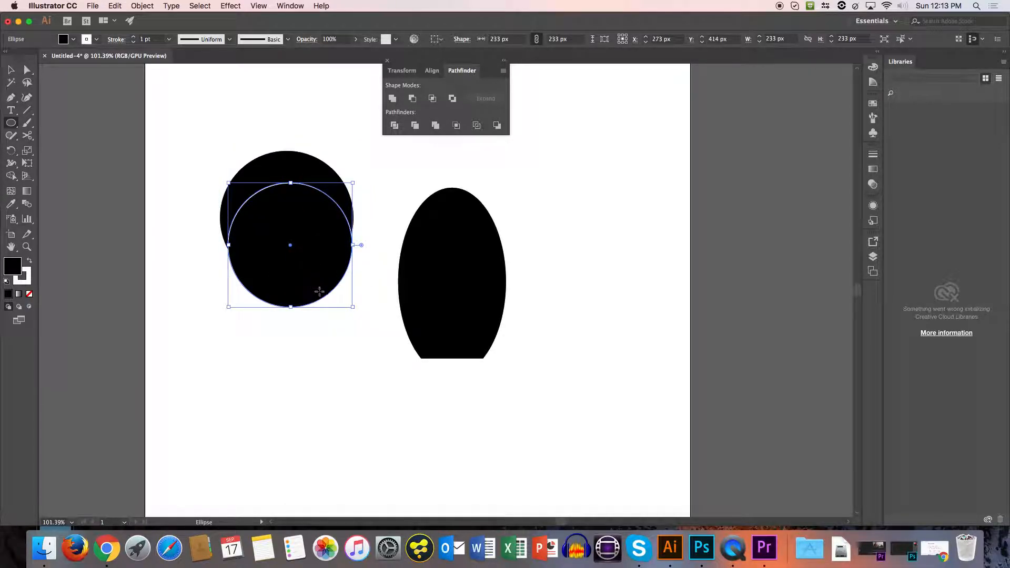
Select both circles and align their horizontal centres with each other.
key("v")
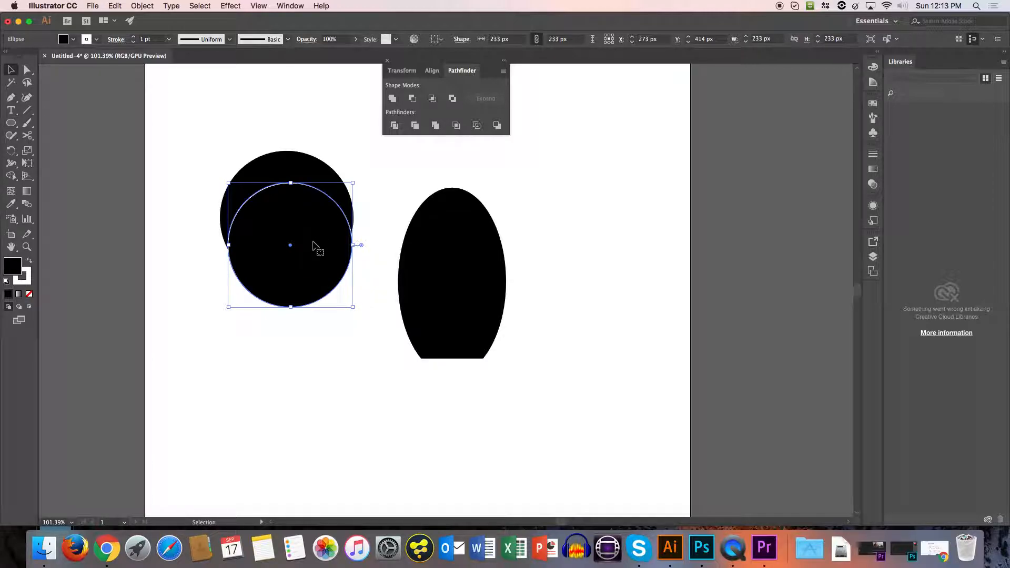
left_click(295, 169, "shift")
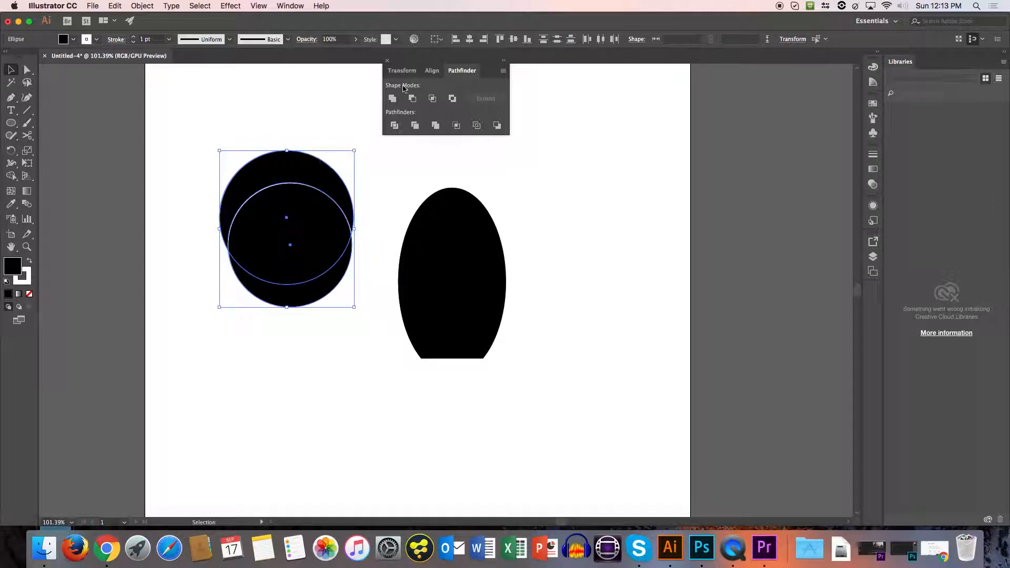
left_click(470, 39)
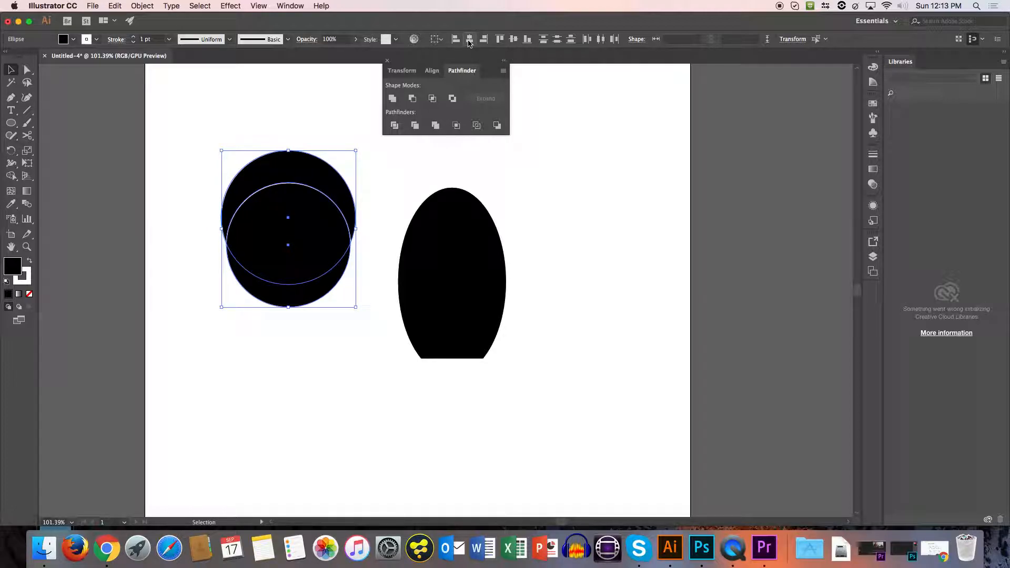
Subtract the front circle with Minus Front and move the crescent over the lower end of the body, centred on it.
left_click(414, 100)
left_click_drag(318, 192, 463, 325)
left_click(566, 274)
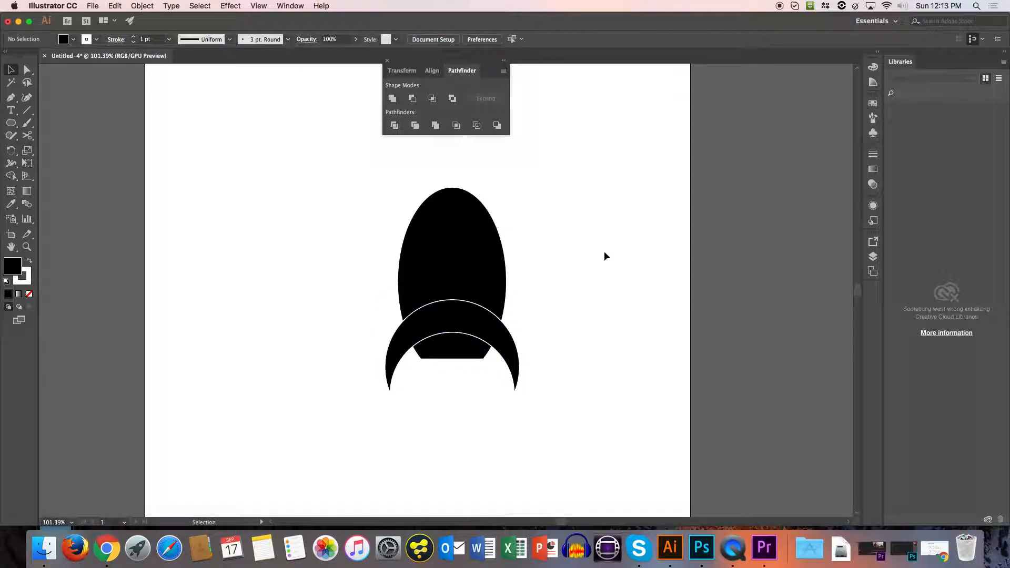
Try Unite on the body and crescent, undo it and deselect the shapes.
left_click(425, 289)
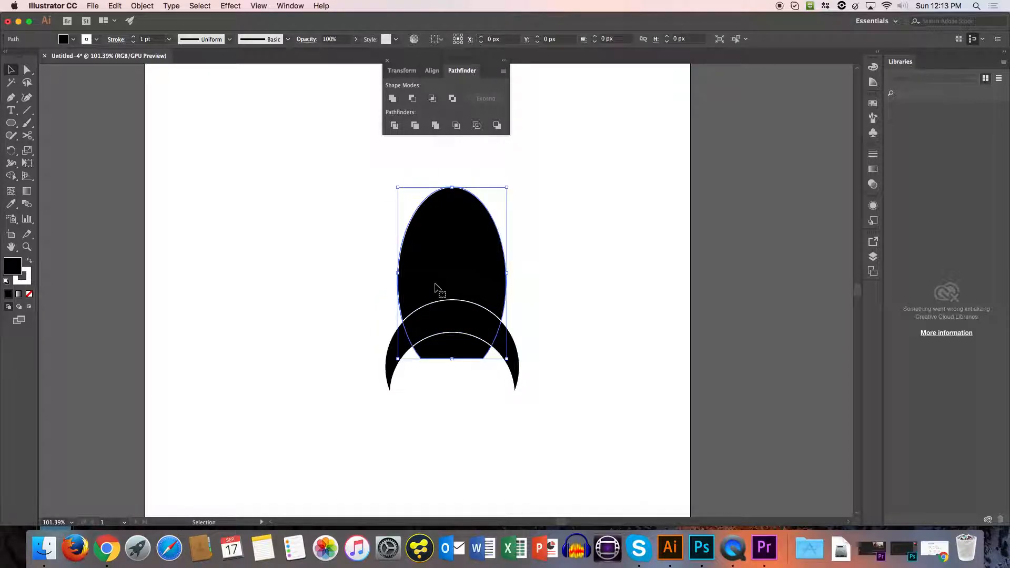
left_click(471, 329, "shift")
left_click(392, 99)
left_click(568, 214)
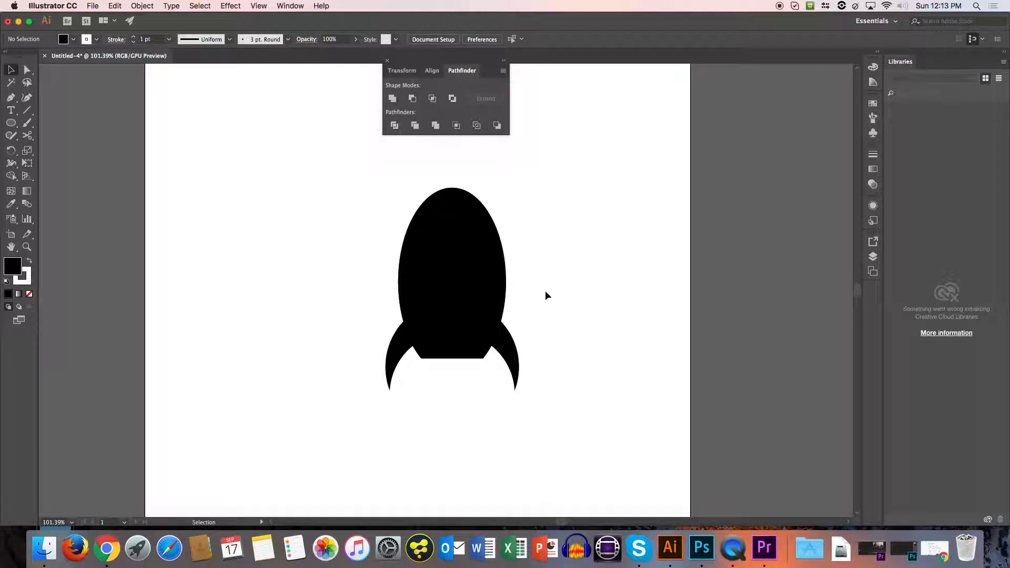
key("super+z")
left_click(610, 301)
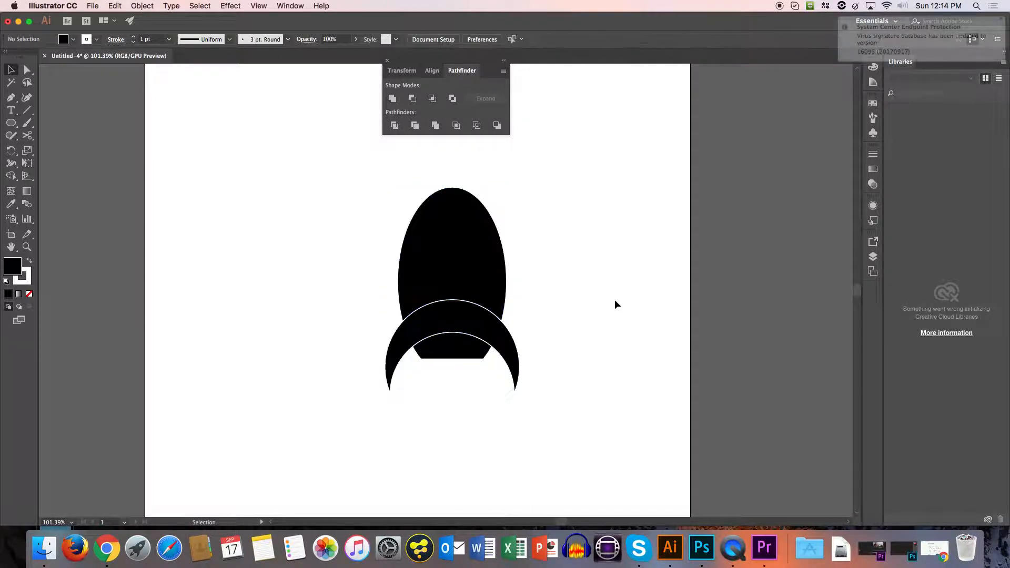
Increase the crescent's white stroke weight to 9 pt and deselect it.
left_click(503, 344)
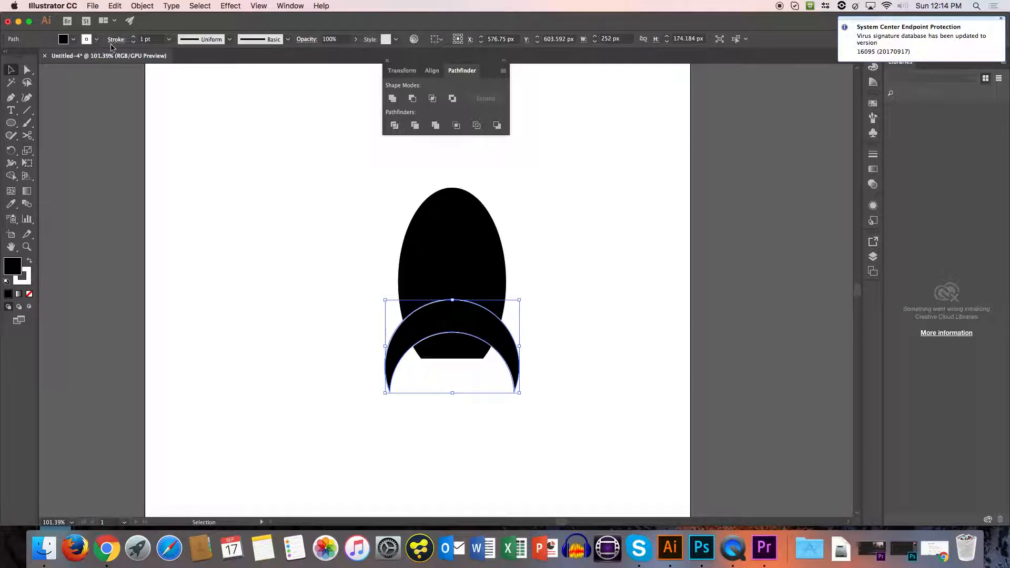
left_click(133, 36)
left_click(133, 37)
left_click(134, 37)
left_click(598, 220)
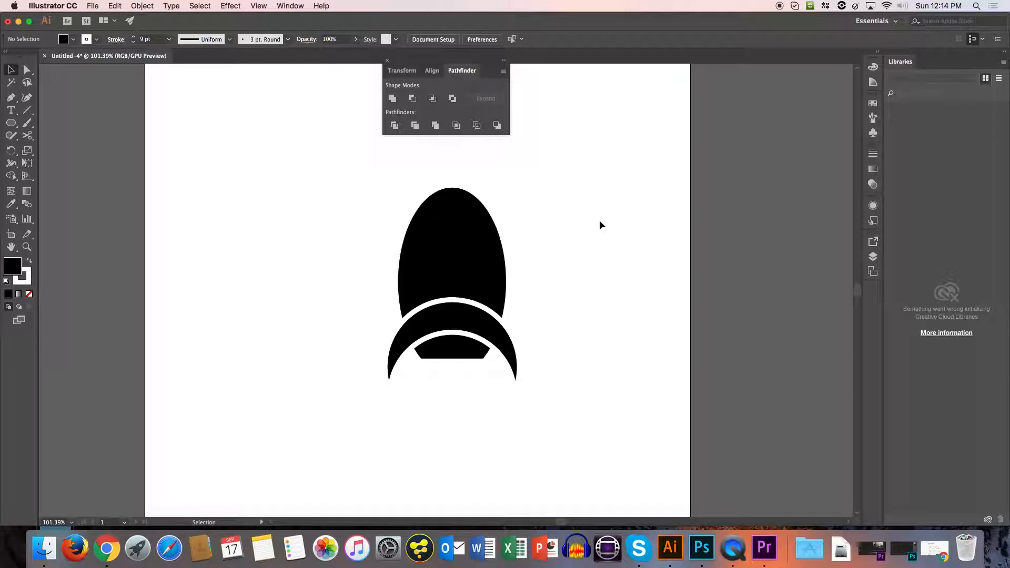
Reduce the crescent's stroke weight to 4 pt.
left_click(484, 311)
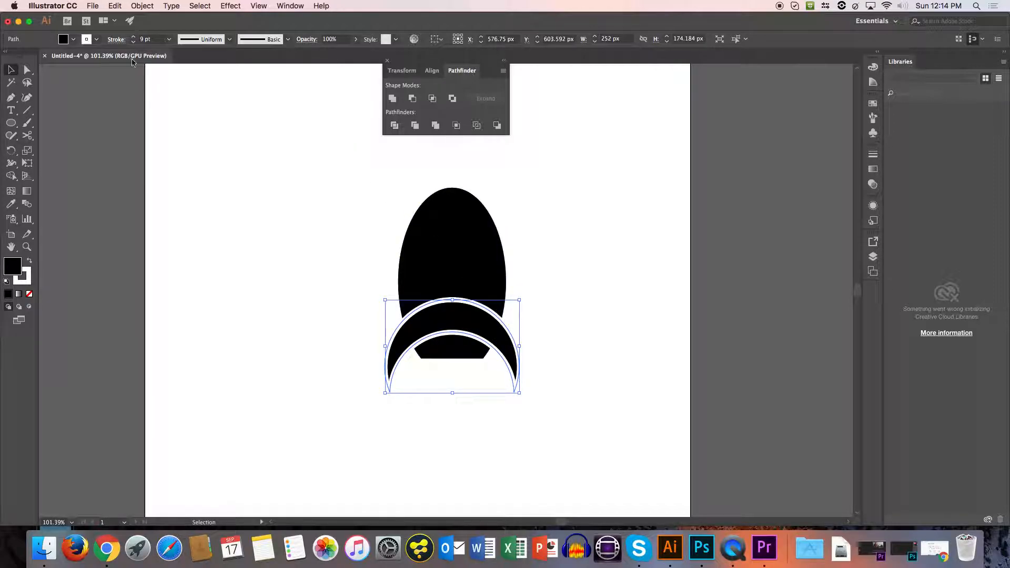
left_click(134, 42)
left_click(133, 42)
left_click(133, 42)
left_click(134, 42)
left_click(134, 42)
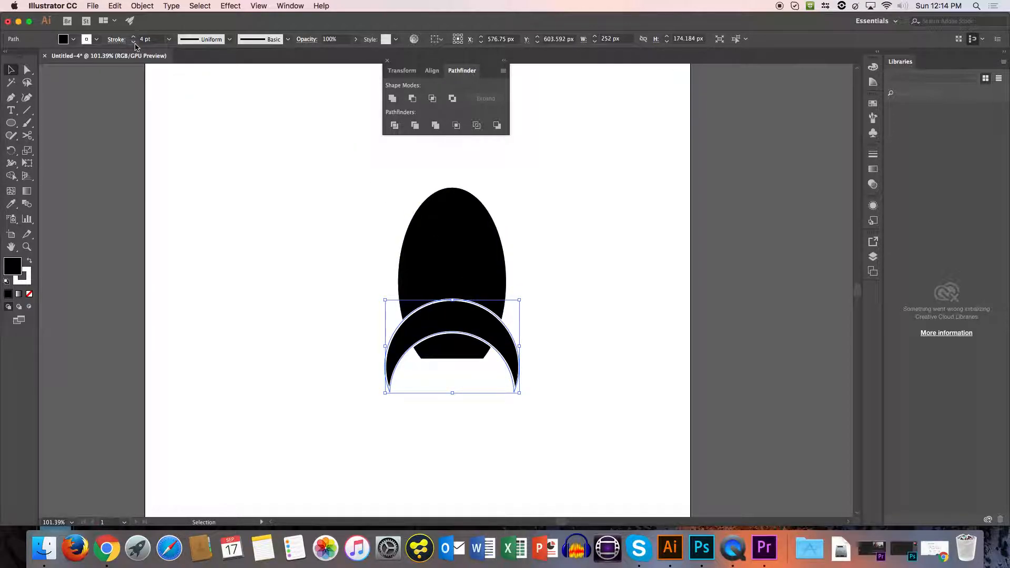
Set the crescent's stroke colour to None.
left_click(96, 39)
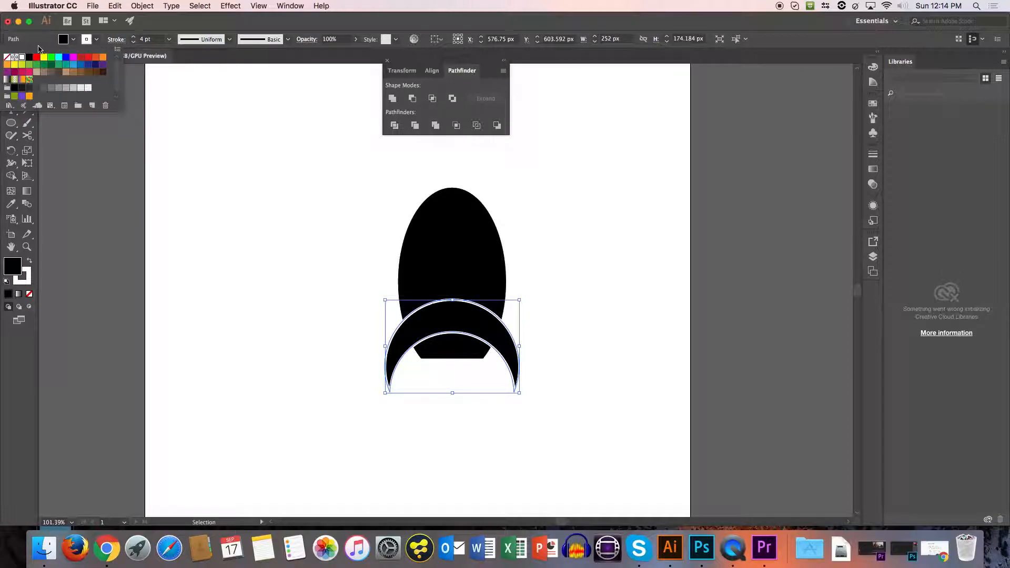
left_click(7, 57)
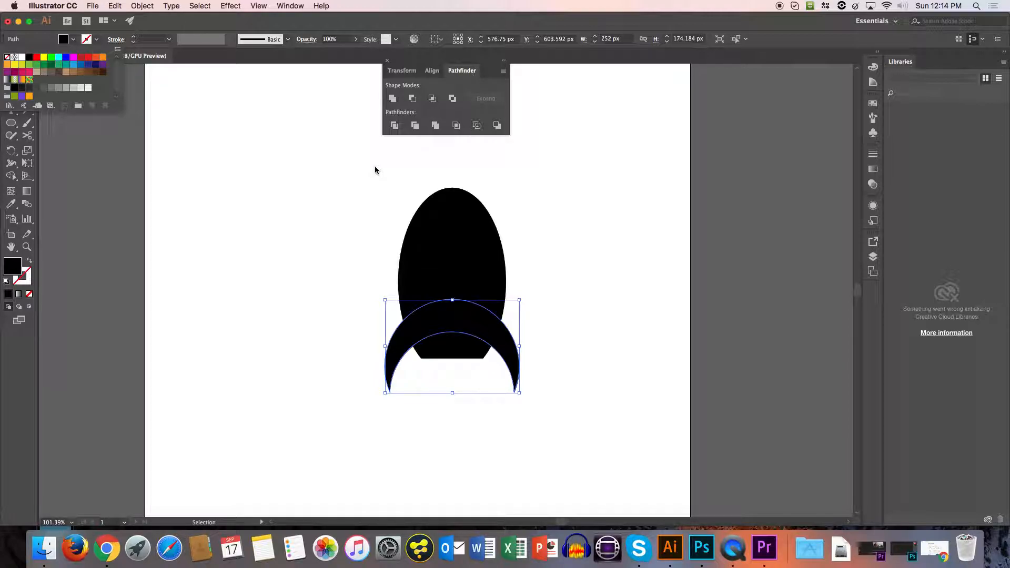
left_click(561, 213)
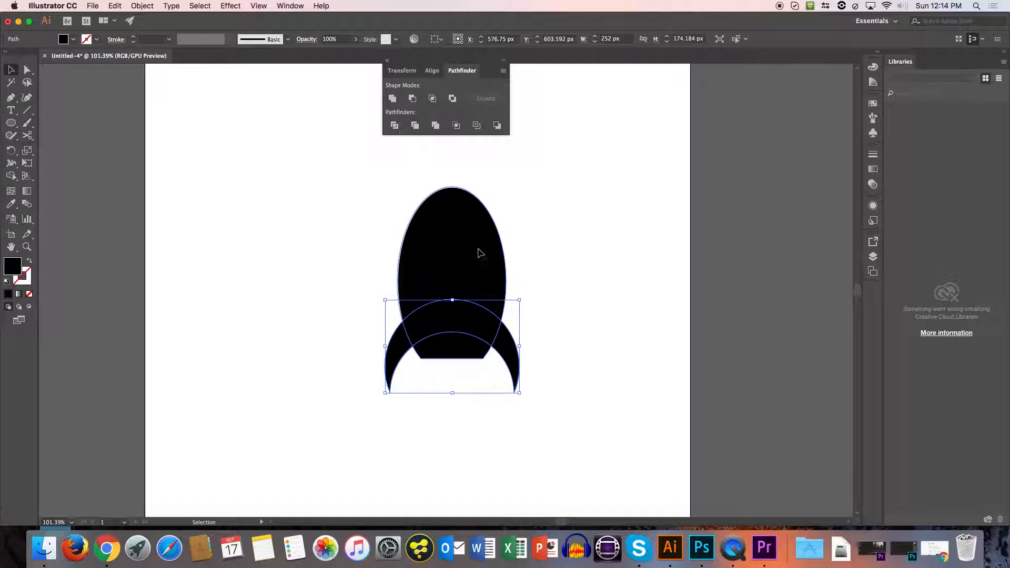
Unite the body and crescent into one rocket shape, move it to the artboard's upper-left area and deselect it.
left_click(473, 259)
left_click(505, 343, "shift")
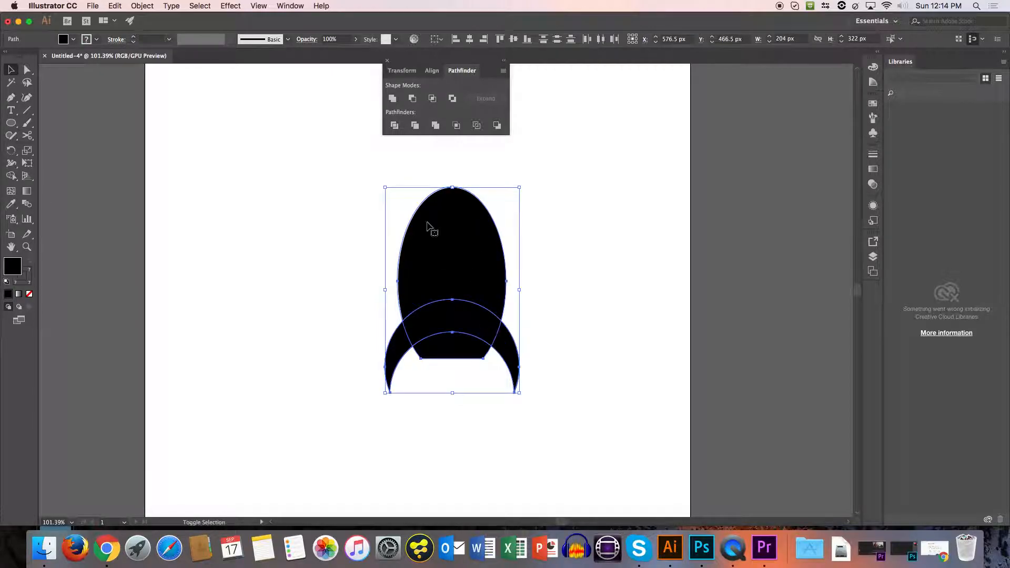
left_click(391, 98)
left_click(444, 158)
left_click_drag(496, 290, 345, 237)
left_click(422, 235)
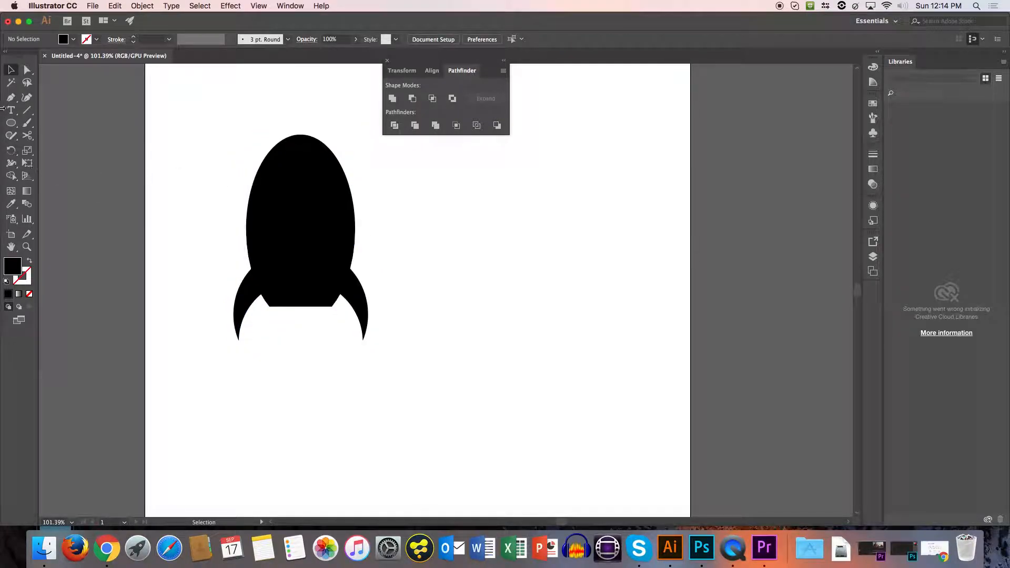
Draw a circle about 69 px across, centred on the upper part of the rocket body, as a window.
left_click(10, 122)
left_click(58, 148)
left_click_drag(280, 170, 320, 203)
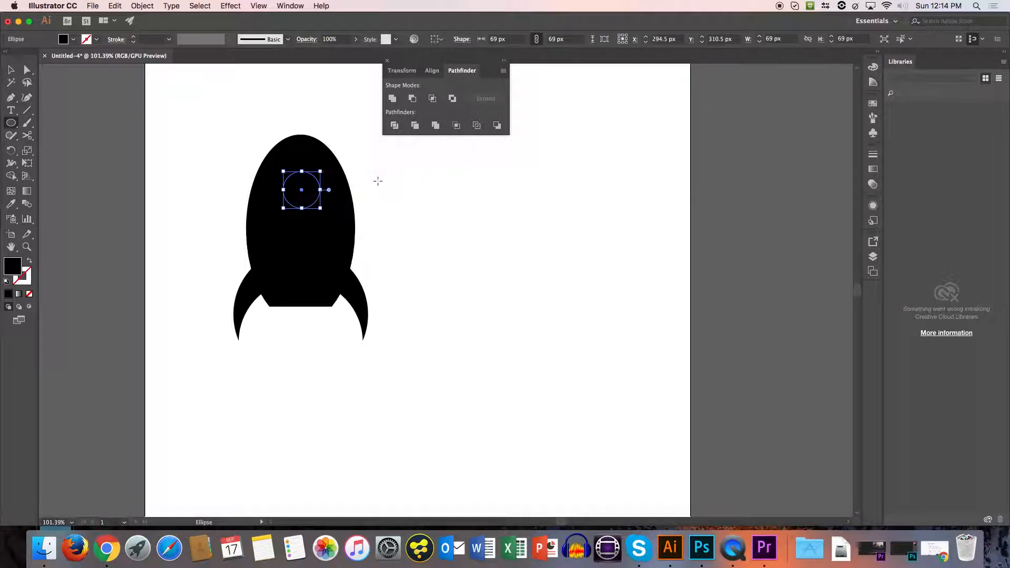
Cut the circle out of the rocket with Minus Front, nudge the rocket slightly and deselect it.
key("v")
left_click(336, 232, "shift")
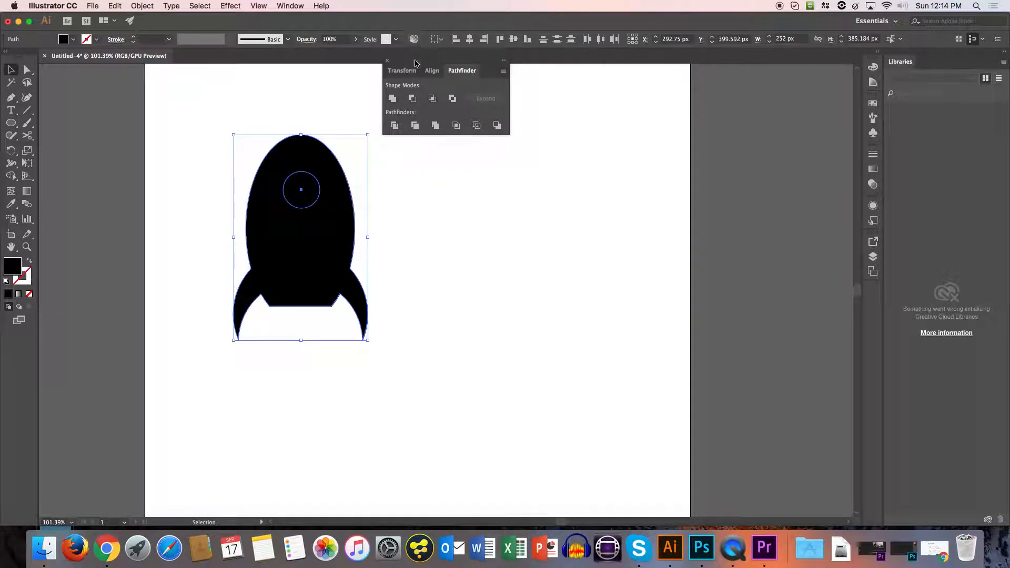
left_click(412, 98)
left_click(468, 238)
mouse_move(336, 225)
left_mouse_down()
mouse_move(352, 218)
mouse_move(344, 222)
left_mouse_up()
left_click(486, 227)
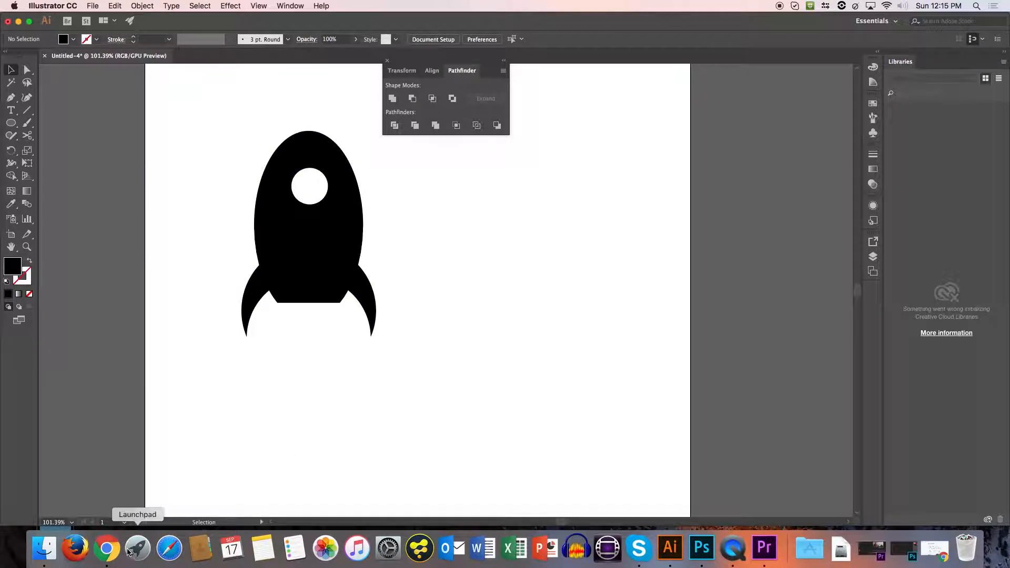
Switch to Chrome and search the Noun Project for "farm" icons.
left_click(107, 548)
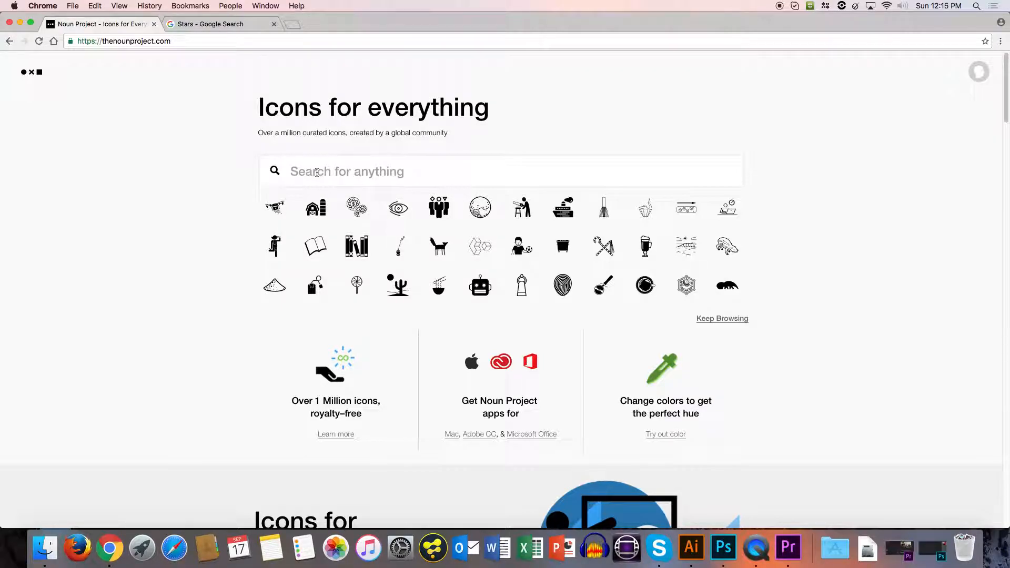
type("far")
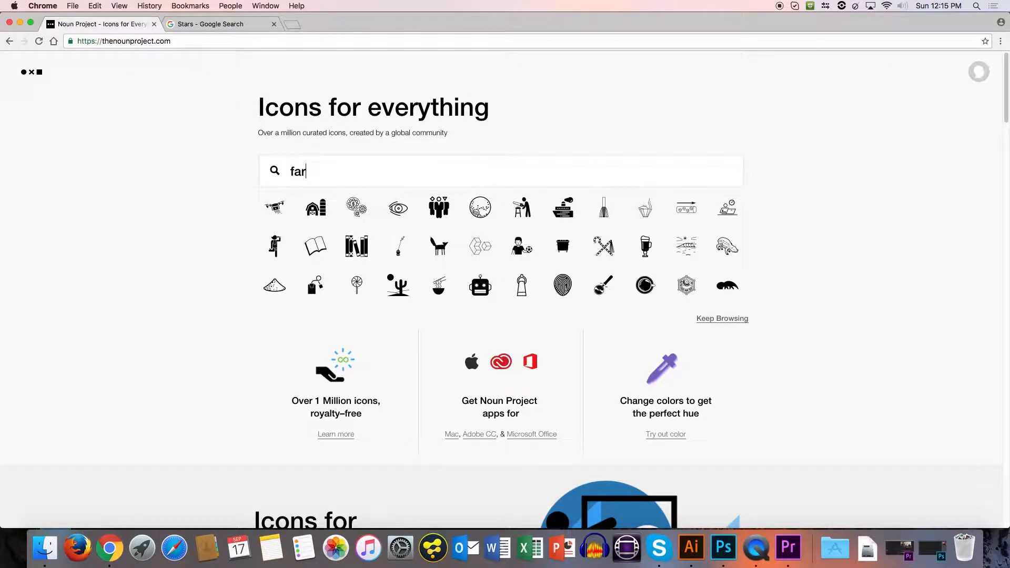
type("m")
key("Return")
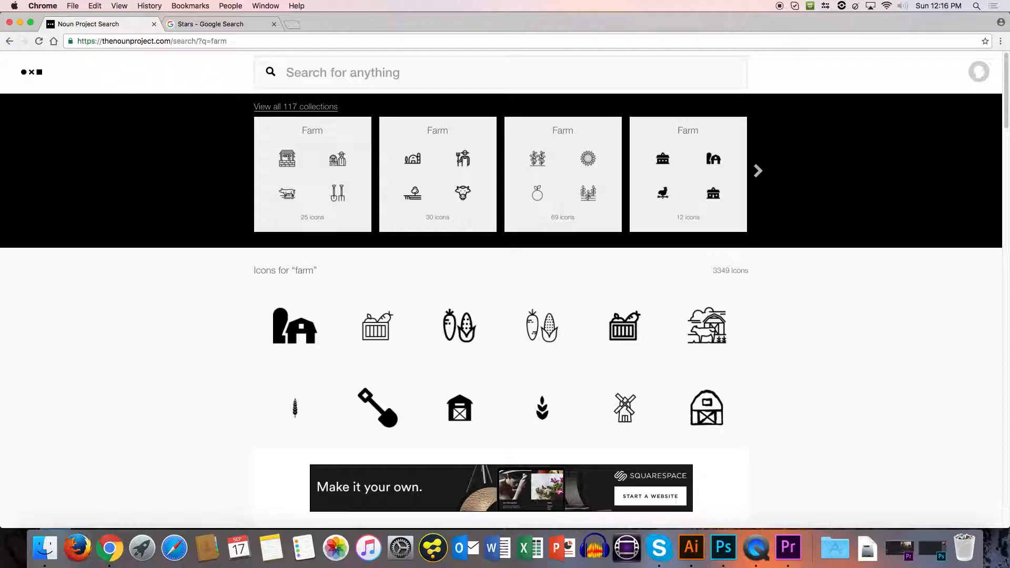
Search the Noun Project for "rocket ship" icons.
left_click(325, 79)
type("rock")
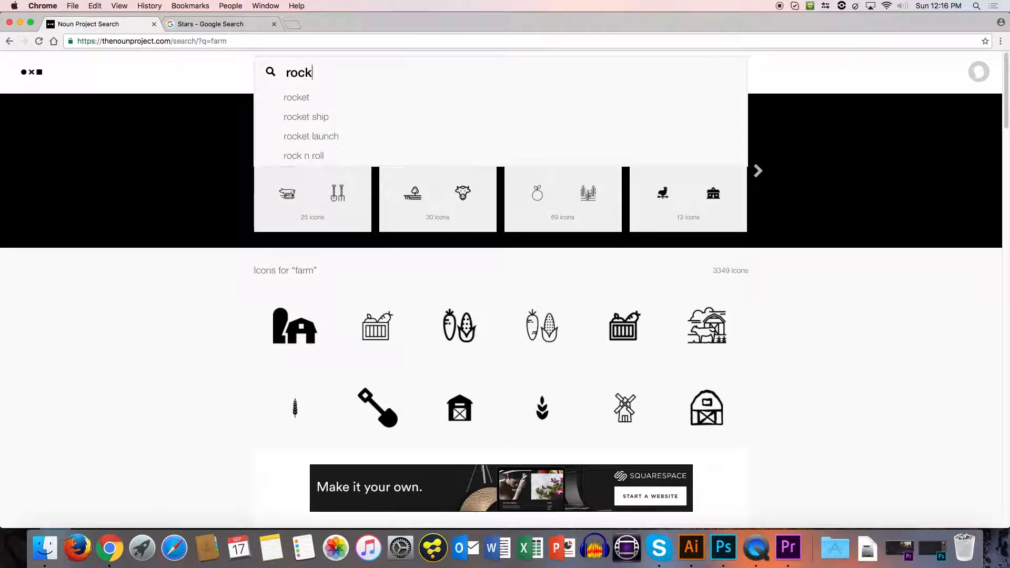
type("et shi")
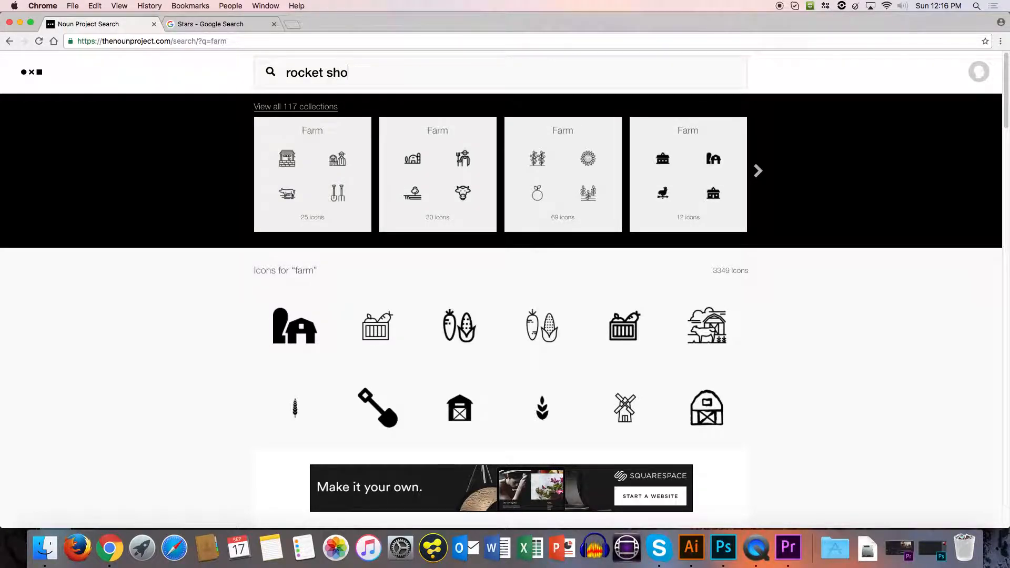
type("p")
key("Return")
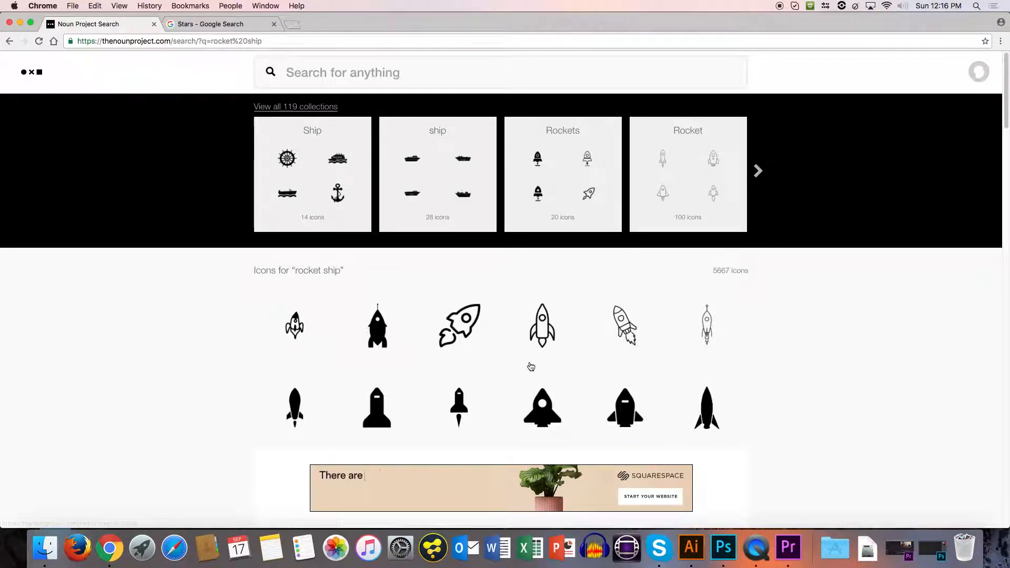
Browse the rocket ship icons and open the solid black Space Rocket with a round window.
scroll(1004, 221, "down", 5)
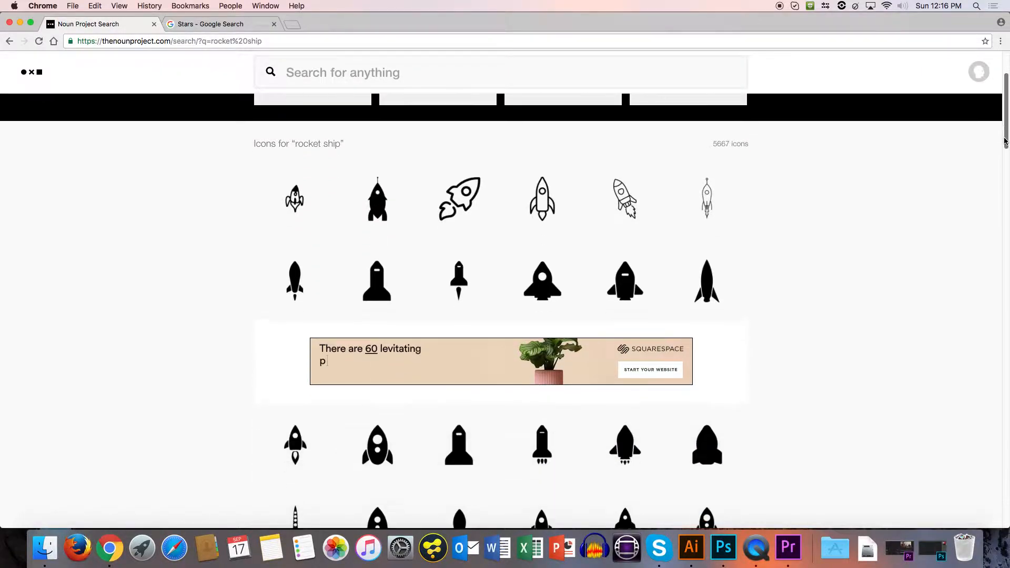
left_click_drag(1004, 159, 1009, 281)
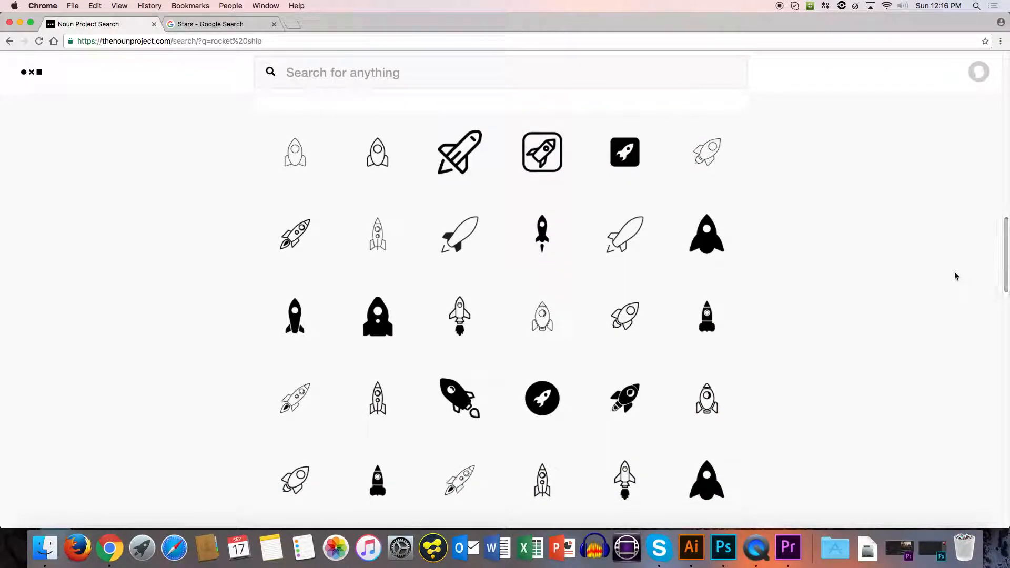
left_click(715, 249)
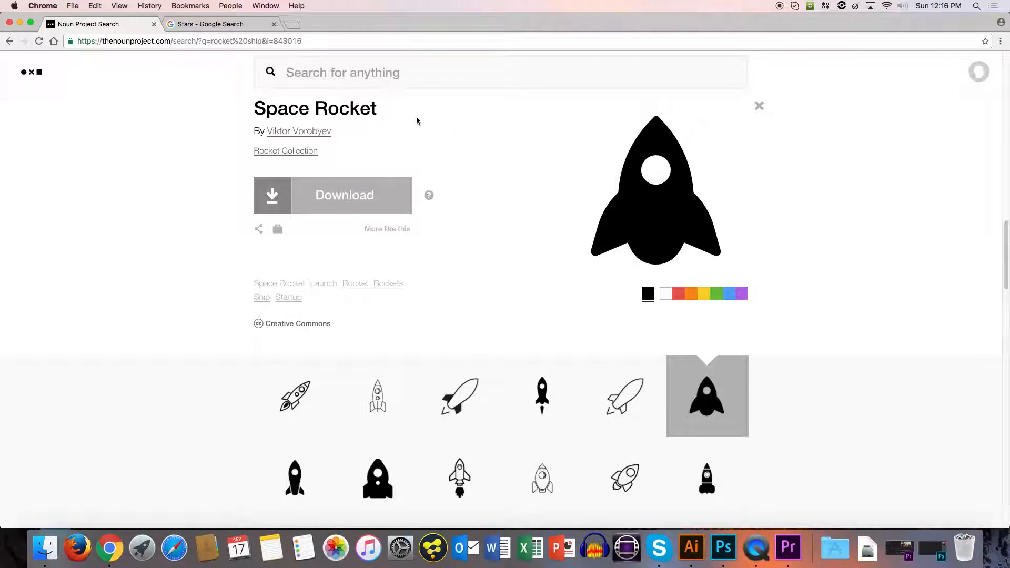
left_click(305, 203)
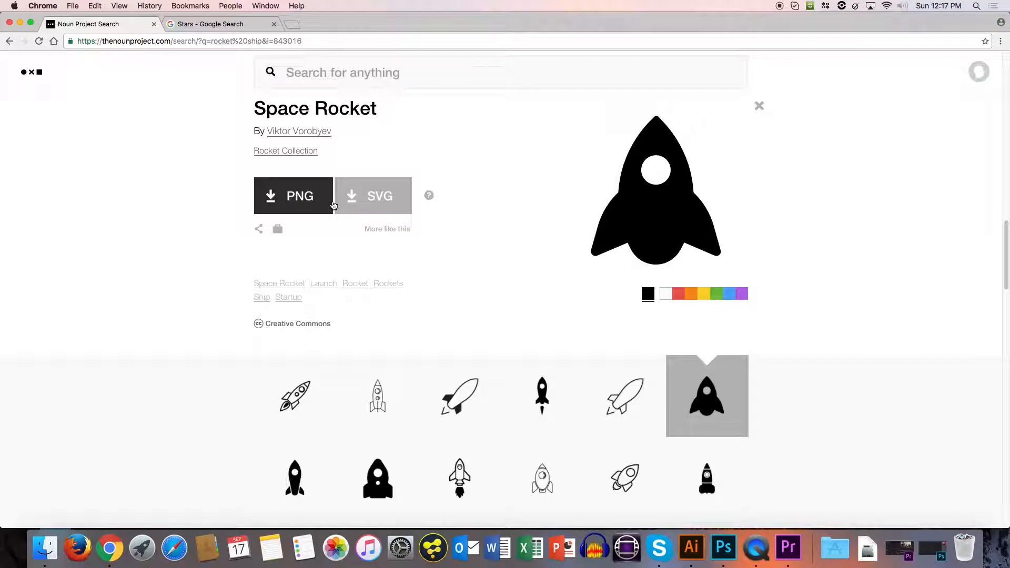
left_click(339, 205)
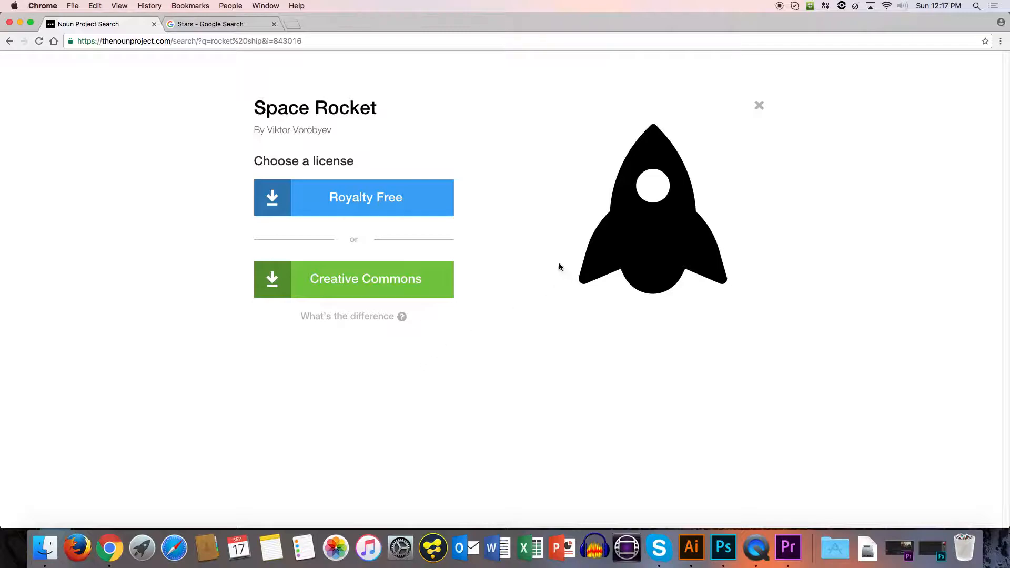
left_click(758, 107)
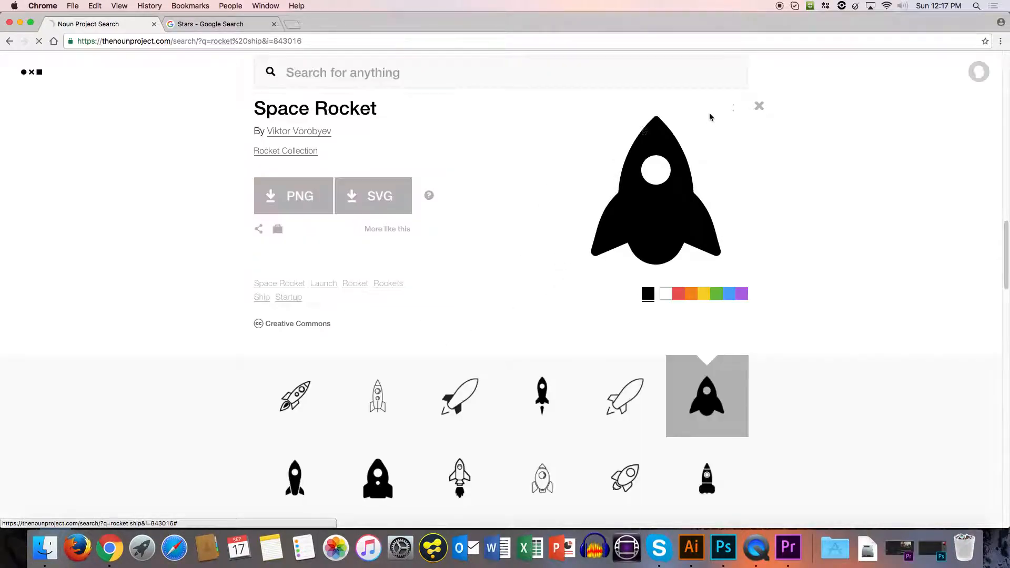
Download the Space Rocket icon as a PNG under the Creative Commons license, and download it again as an SVG.
left_click(287, 206)
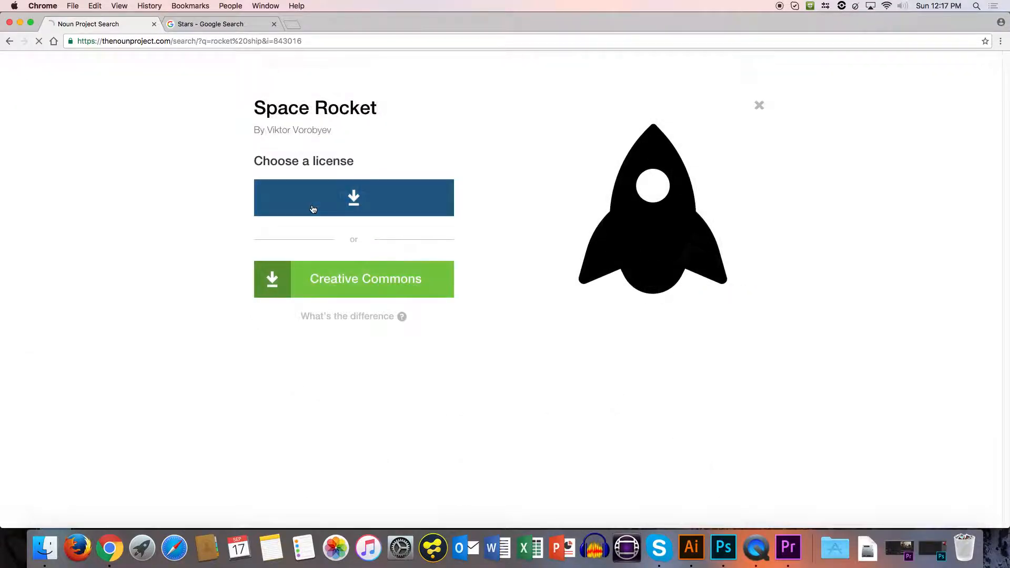
left_click(322, 279)
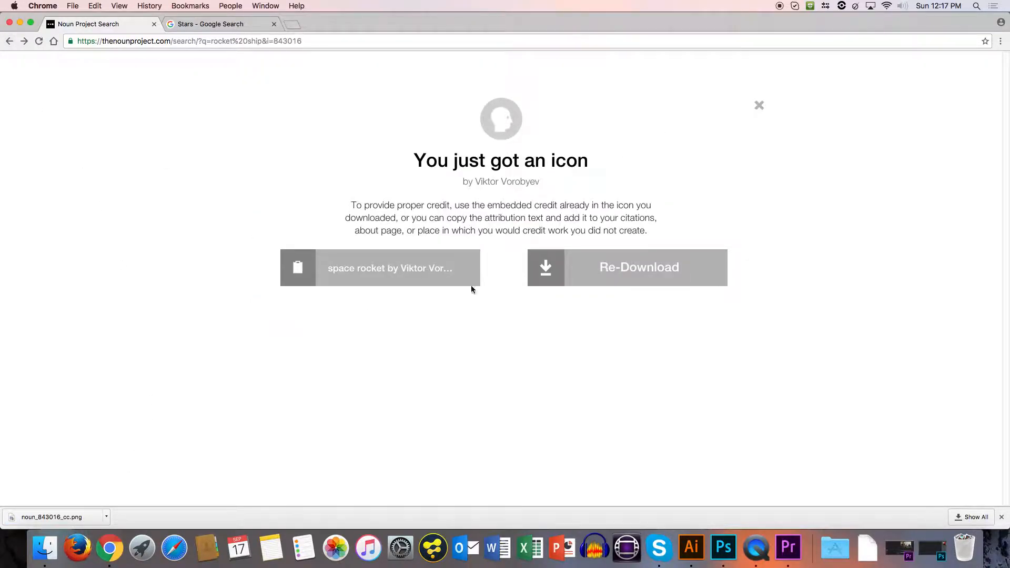
mouse_move(570, 277)
left_click(652, 281)
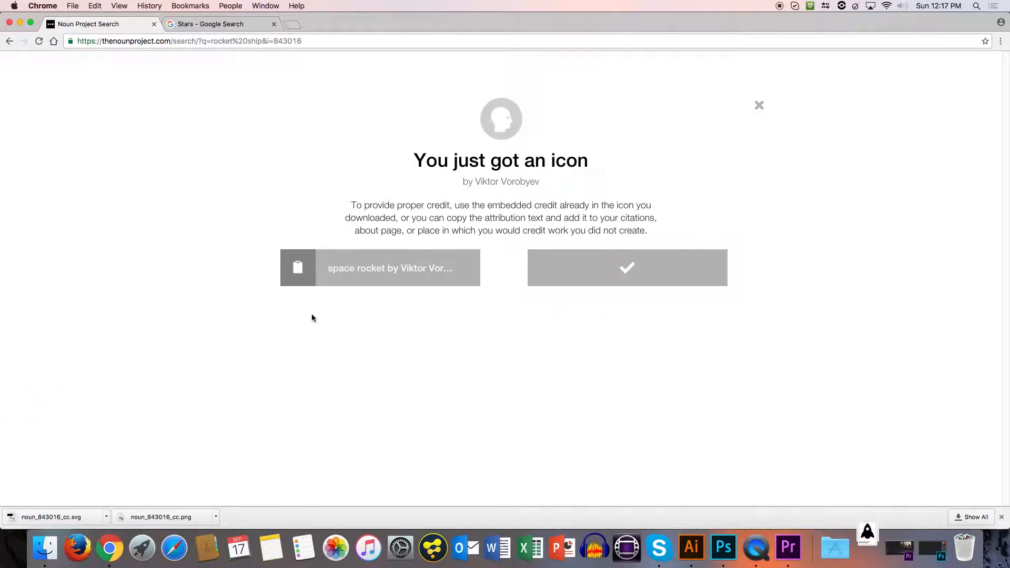
Show the downloads in Finder and move noun_843016_cc.png and noun_843016_cc.svg into the Assets folder.
left_click(106, 517)
left_click(144, 502)
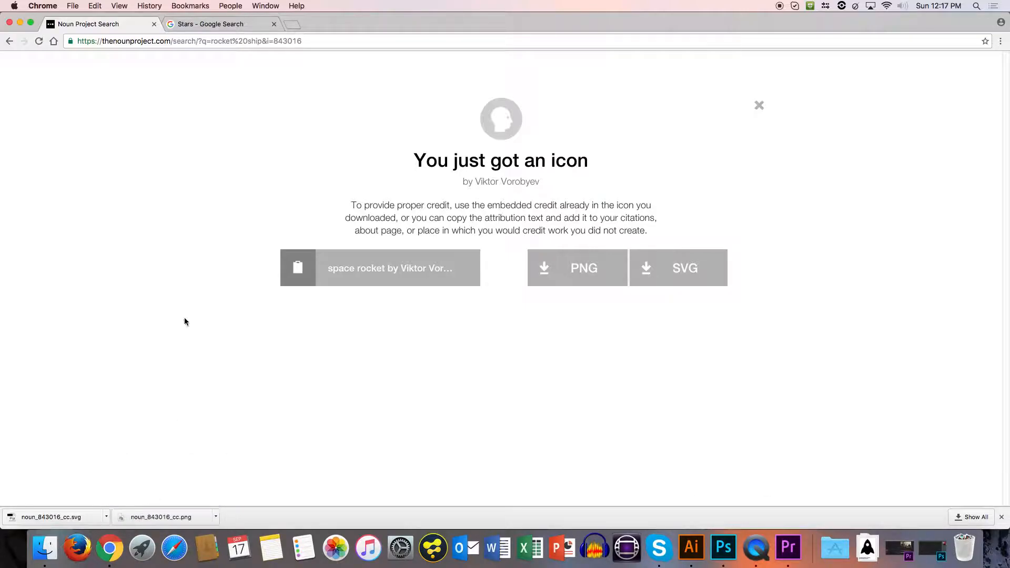
left_click_drag(289, 104, 85, 29)
left_click(304, 236)
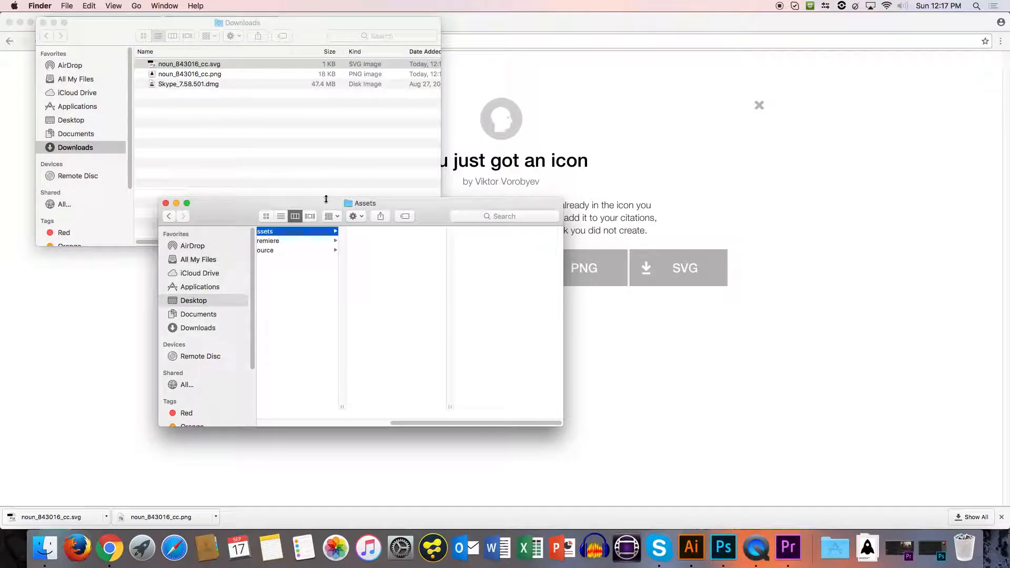
left_click(237, 78)
left_click(237, 76, "shift")
left_click_drag(237, 76, 409, 327)
left_click(398, 242)
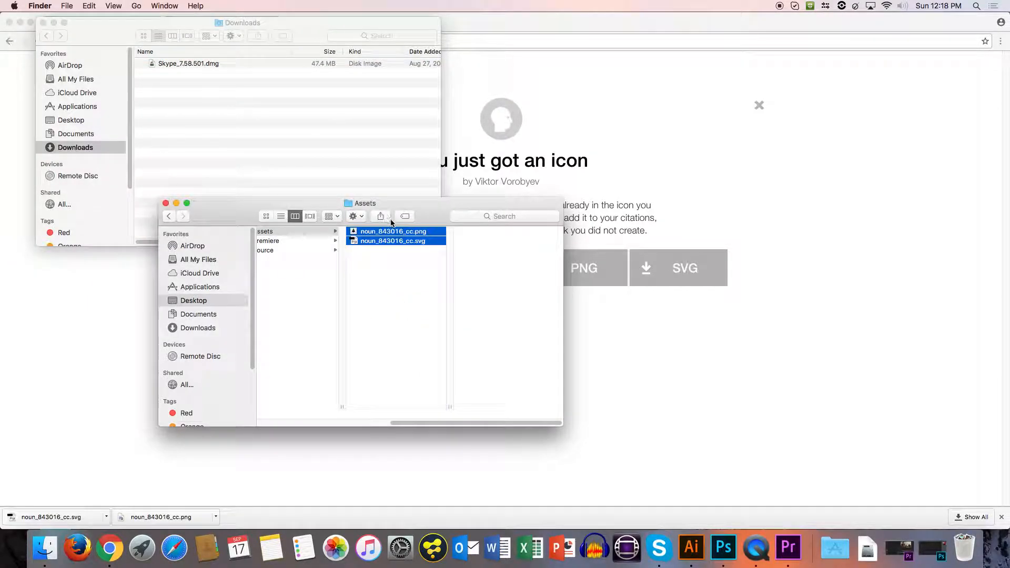
Open both noun_843016_cc files in Illustrator, view the PNG document and dismiss its image cropping tip.
left_click_drag(415, 243, 687, 546)
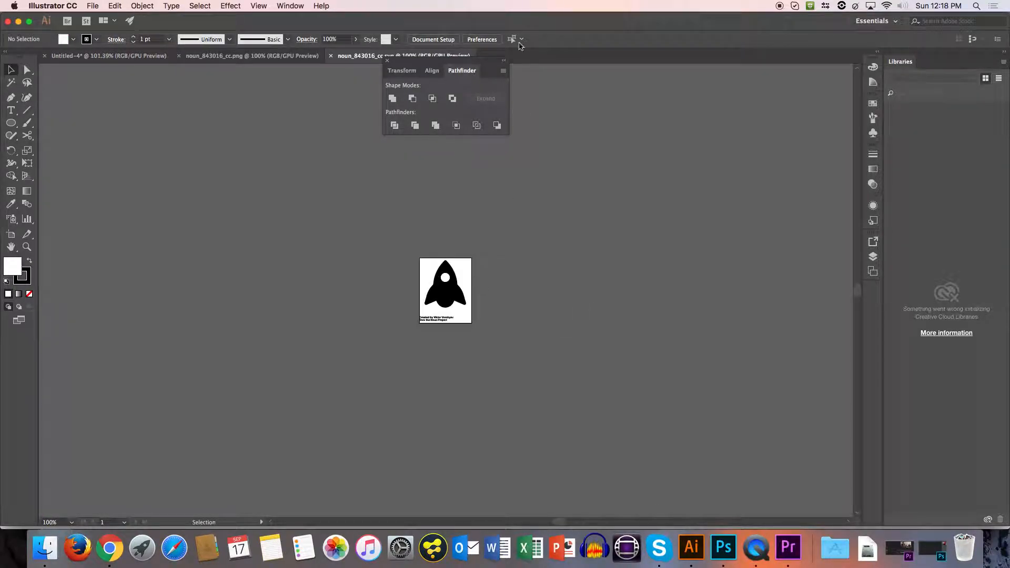
left_click(246, 57)
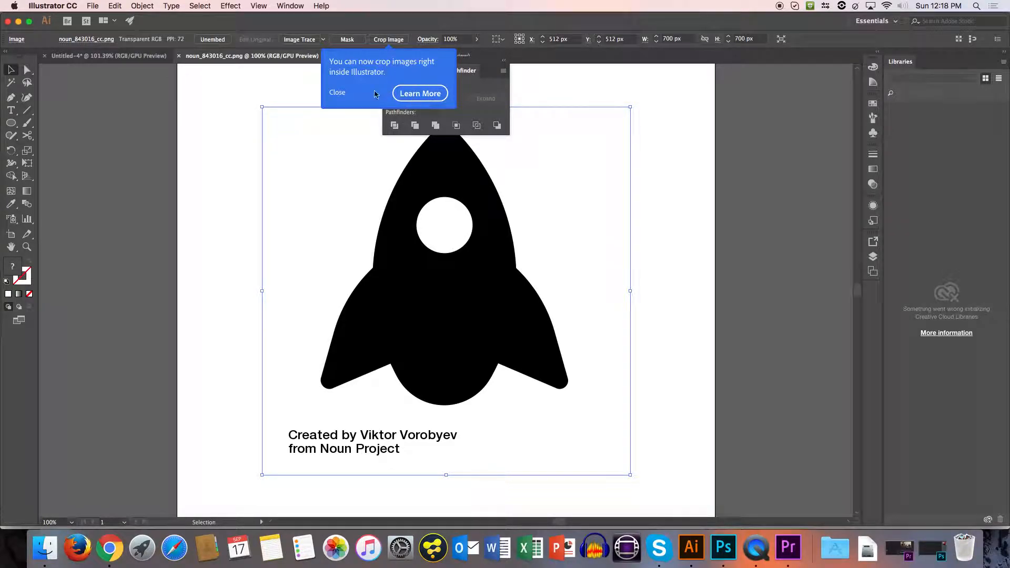
left_click(344, 93)
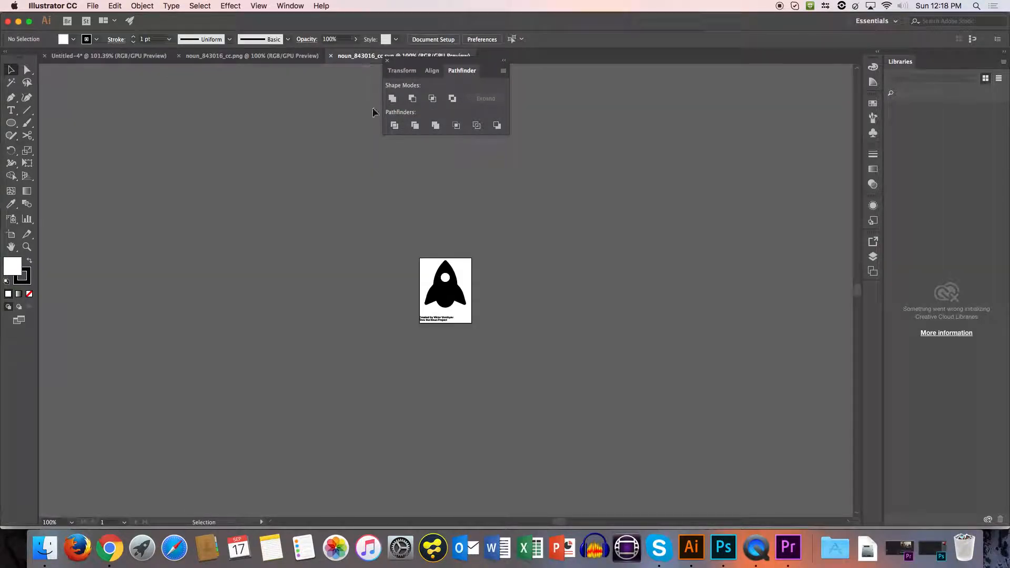
Examine the SVG rocket's edges and anchor points up close around the bottom curve and fin.
key("z")
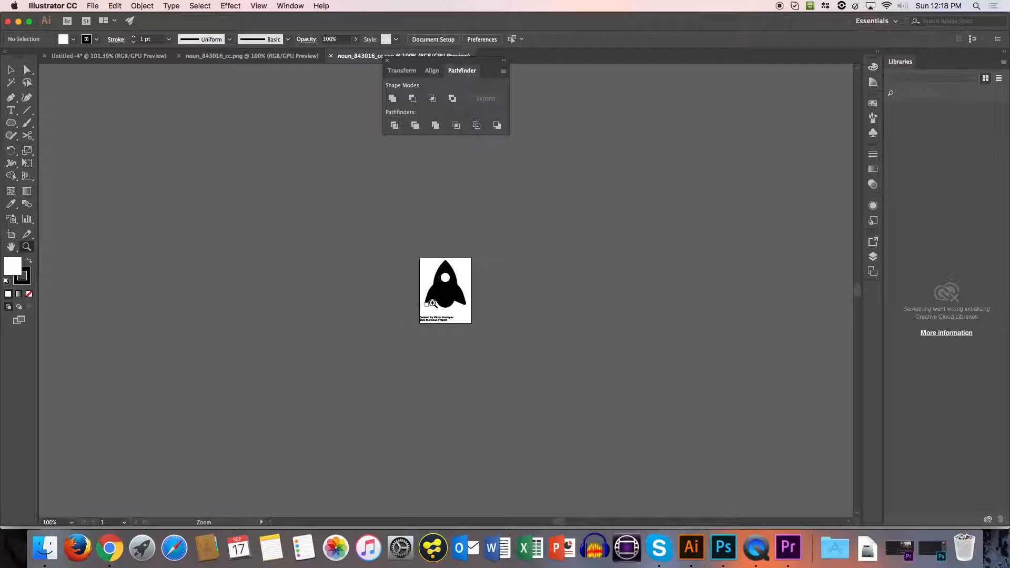
left_click(433, 299)
left_click(434, 300)
left_click(435, 300)
left_click(467, 281)
left_click(474, 272)
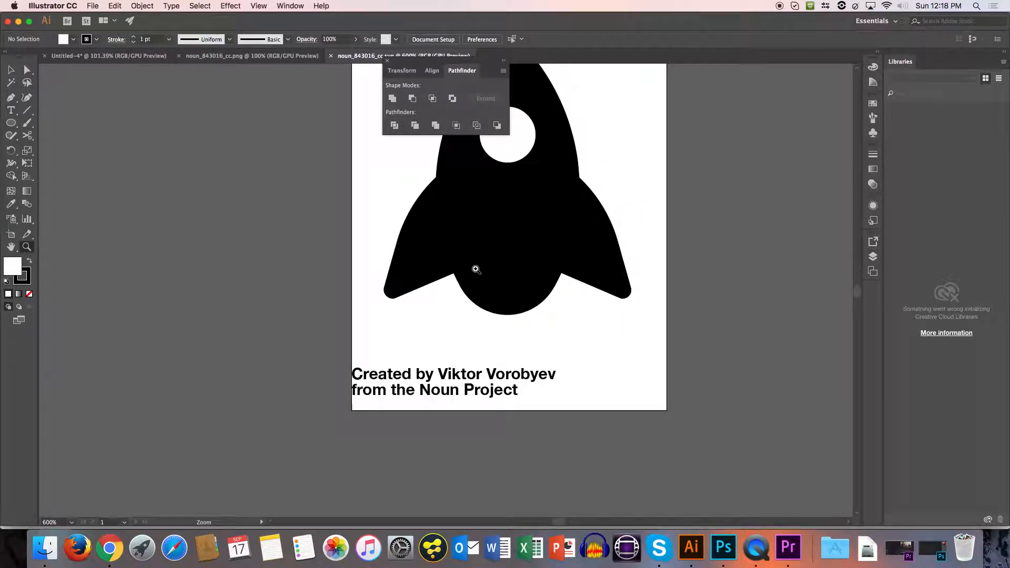
left_click_drag(573, 260, 687, 280)
left_click_drag(485, 345, 609, 287)
left_click_drag(482, 315, 343, 406)
key("v")
left_click(389, 339)
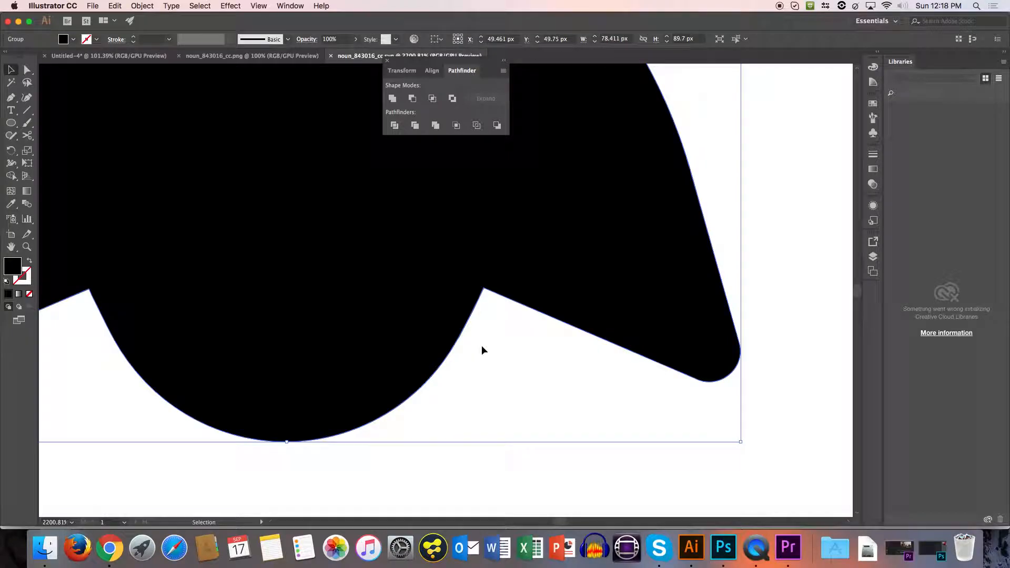
key("a")
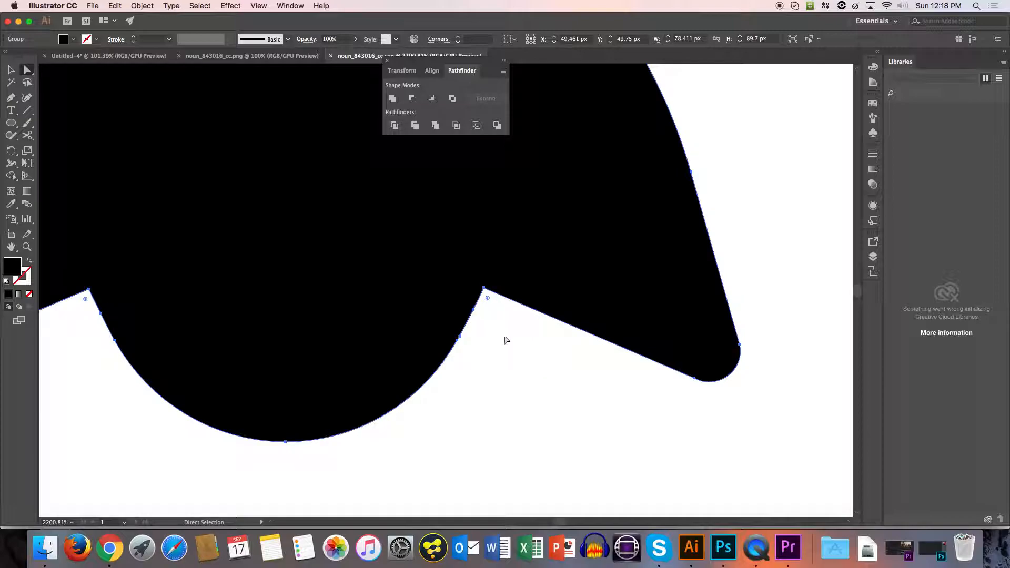
key("z")
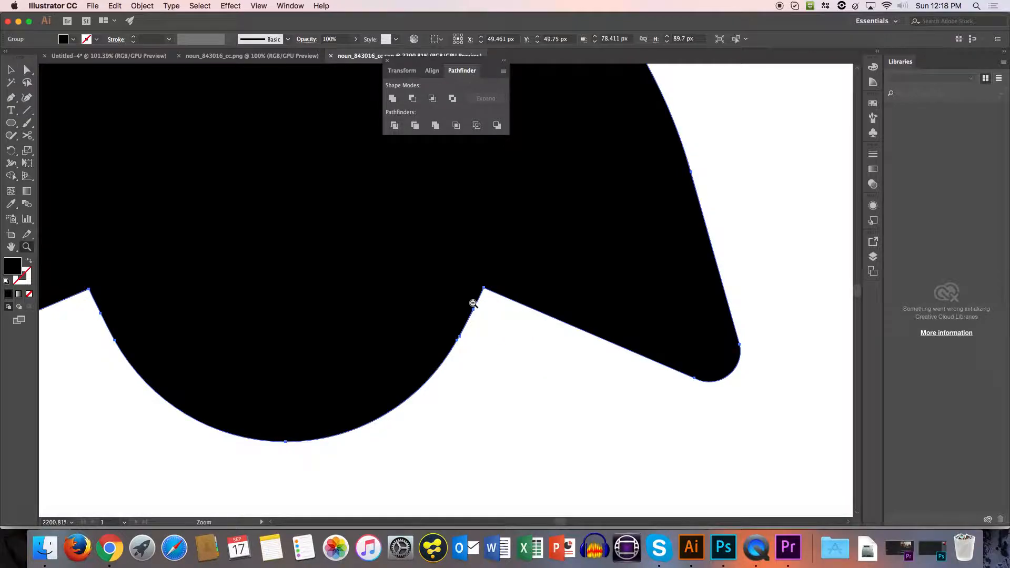
left_click(472, 304, "alt")
left_click(473, 304, "alt")
Examine the edges of the PNG rocket's fin up close for comparison with the SVG.
left_click(259, 55)
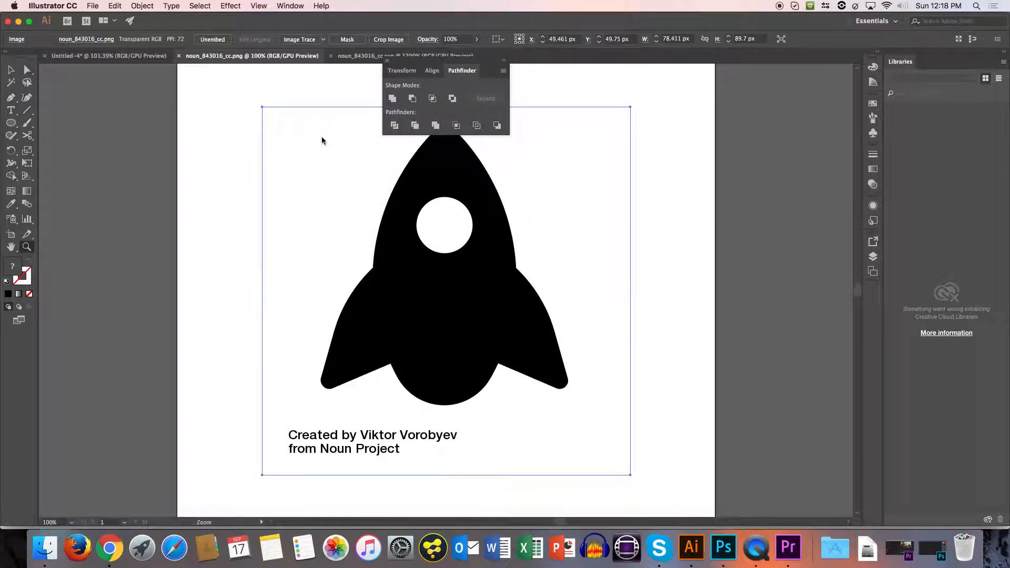
left_click_drag(355, 388, 348, 383)
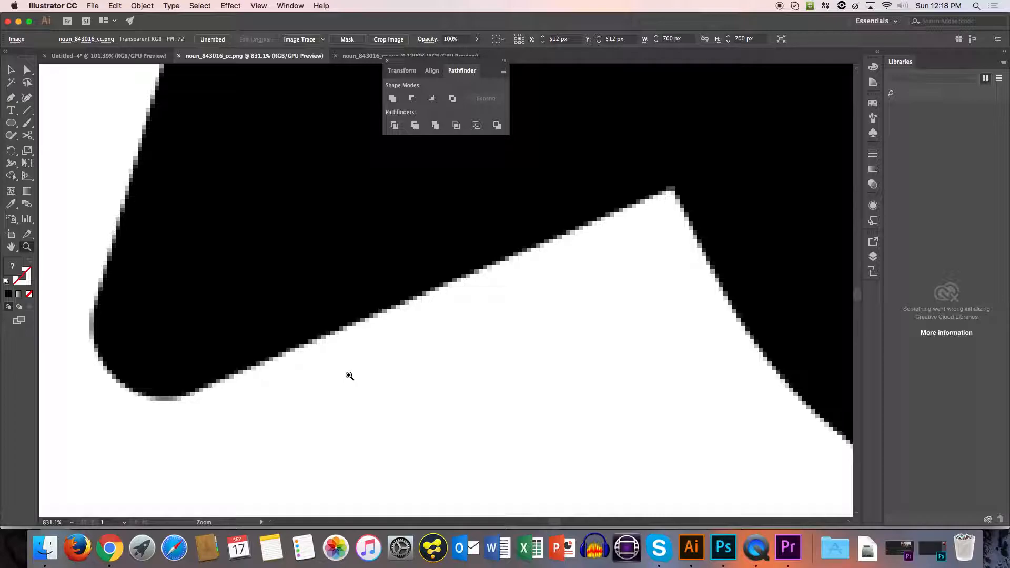
left_click_drag(410, 320, 354, 345)
key("space")
left_click_drag(456, 304, 215, 408)
Apply Image Trace to the whole PNG rocket image using the default preset.
left_click_drag(401, 283, 379, 329)
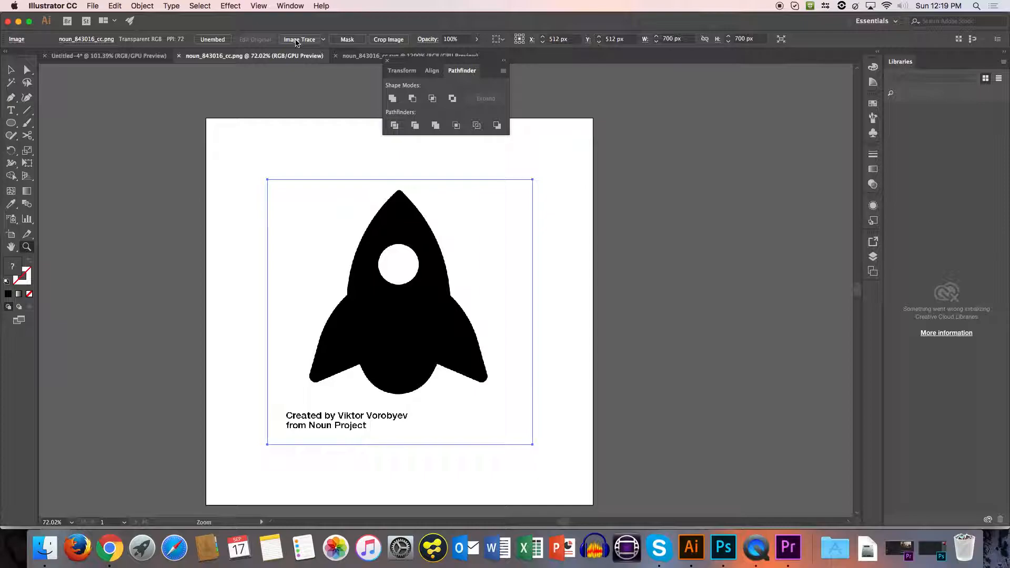
left_click(297, 40)
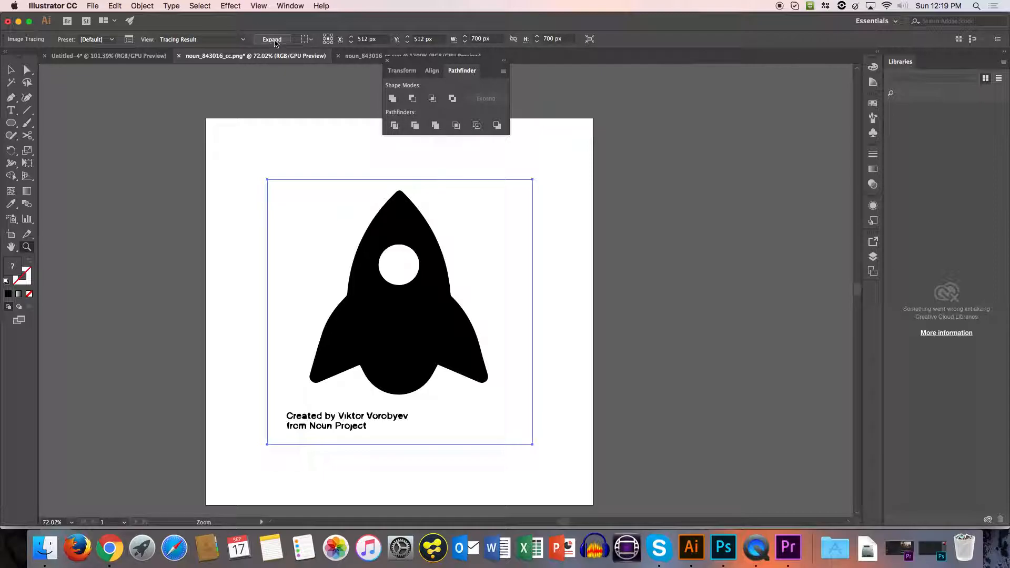
Expand the traced PNG rocket into editable paths, isolate the resulting group and remove its white background shape.
left_click(274, 42)
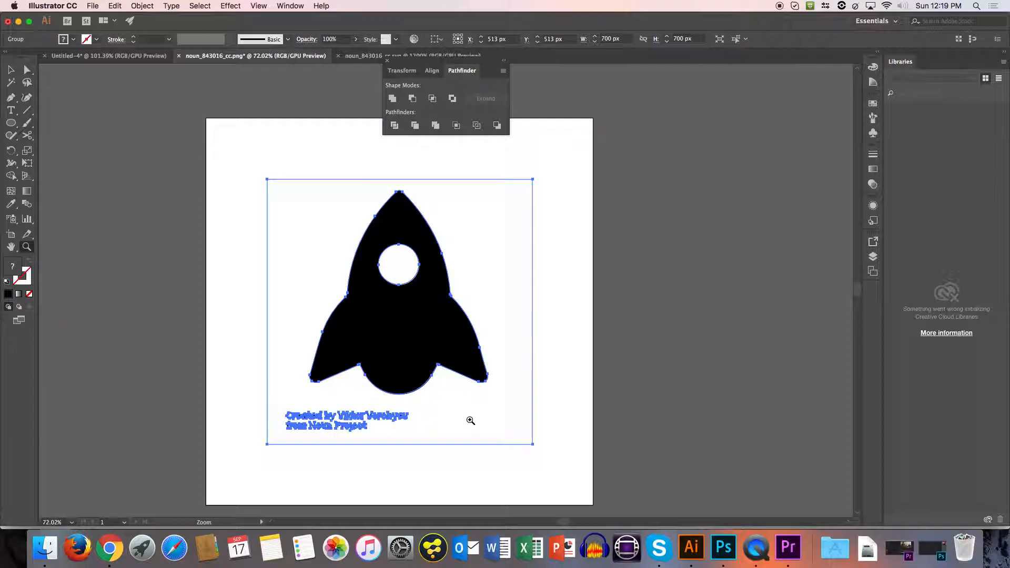
key("v")
double_click(466, 416)
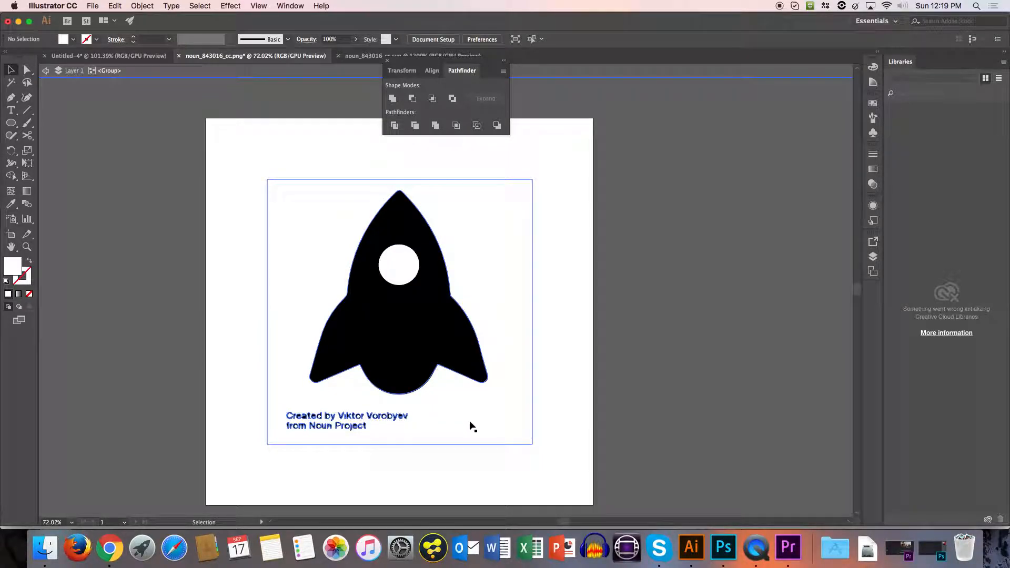
left_click(307, 390)
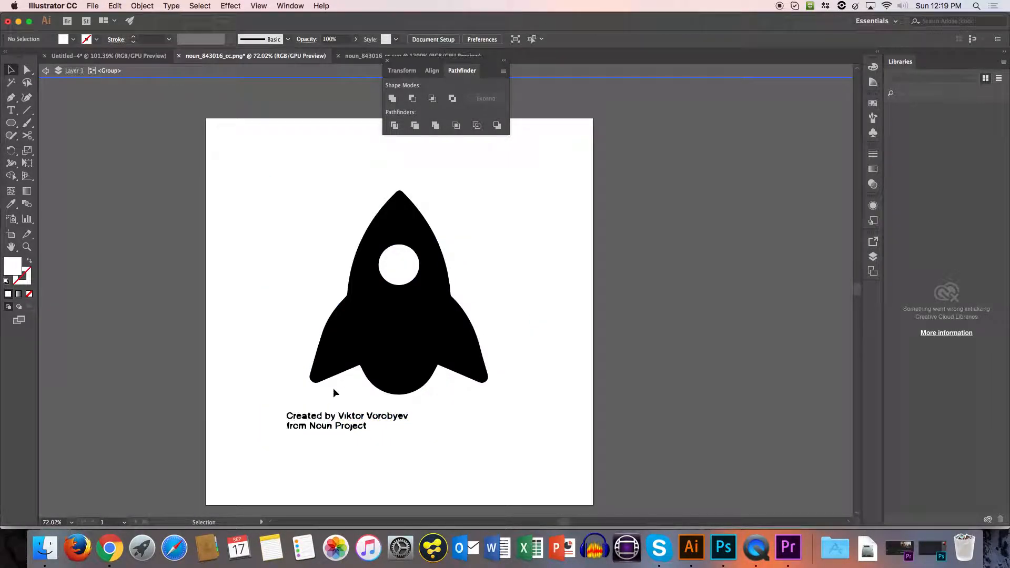
Delete the two-line attribution text beneath the traced rocket.
left_click_drag(257, 394, 428, 464)
left_click(428, 462)
left_click_drag(284, 402, 469, 473)
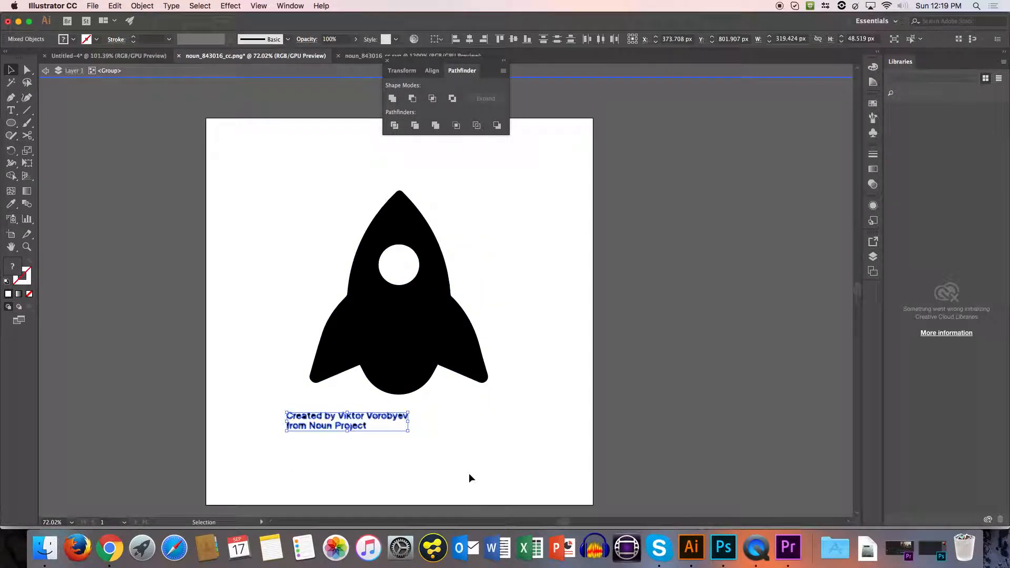
key("Delete")
Show the transparency grid to check for leftover white areas around the rocket and in its round window.
left_click(402, 265)
left_click(477, 296)
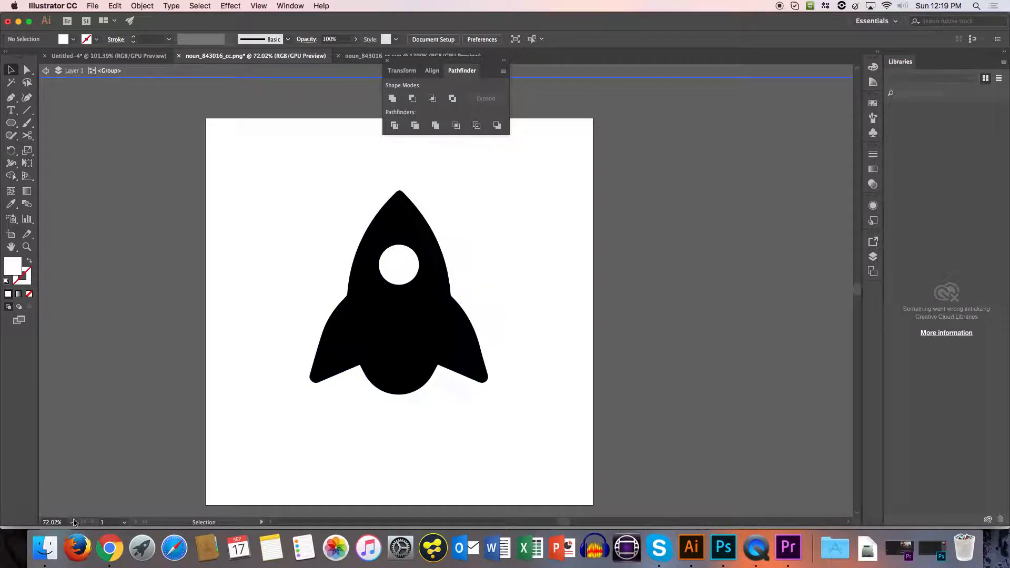
left_click(260, 6)
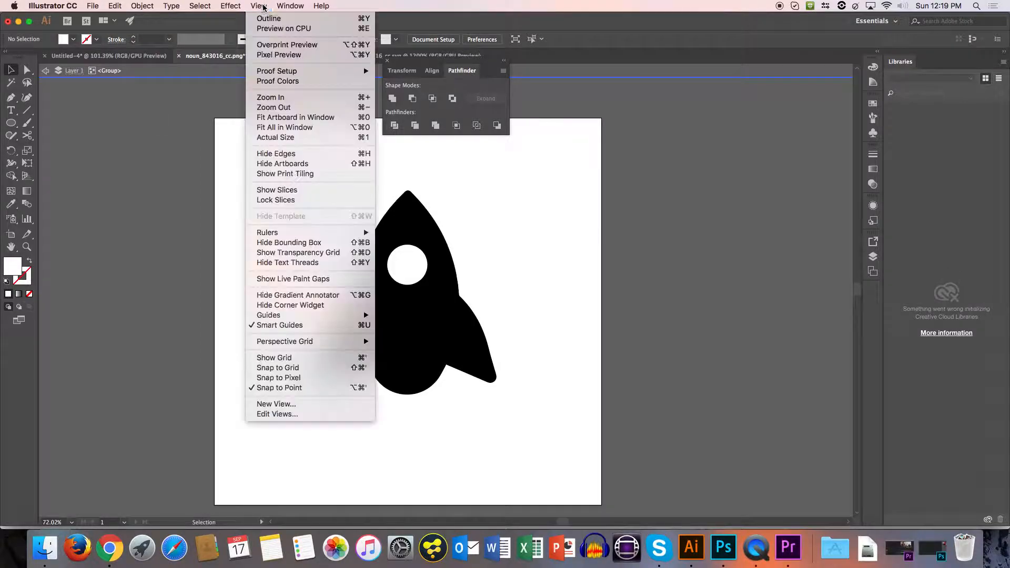
left_click(306, 254)
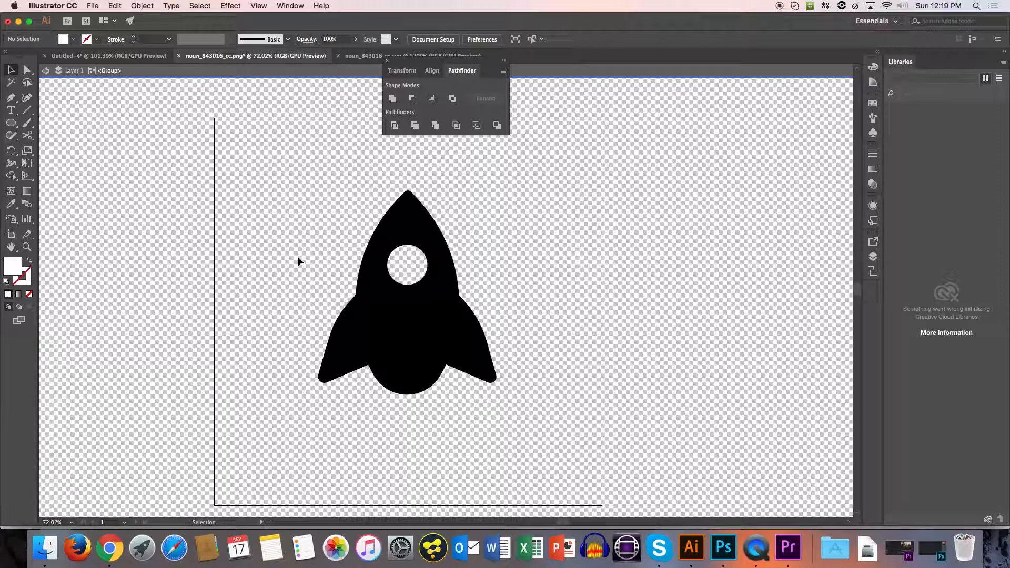
Copy the traced rocket shape and paste it into the Untitled-4 document.
left_click(441, 334)
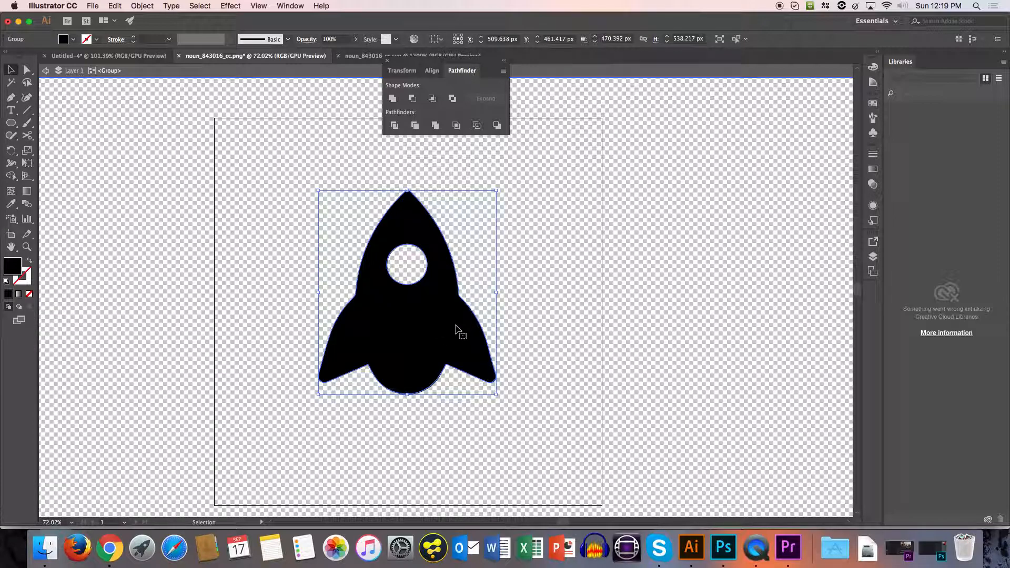
key("a")
key("v")
left_click(109, 55)
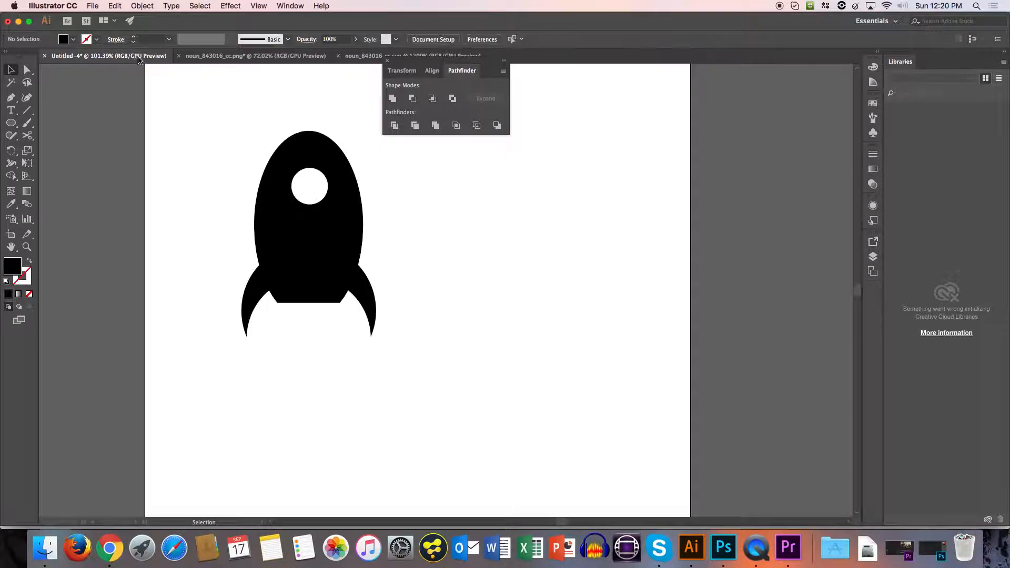
key("super+v")
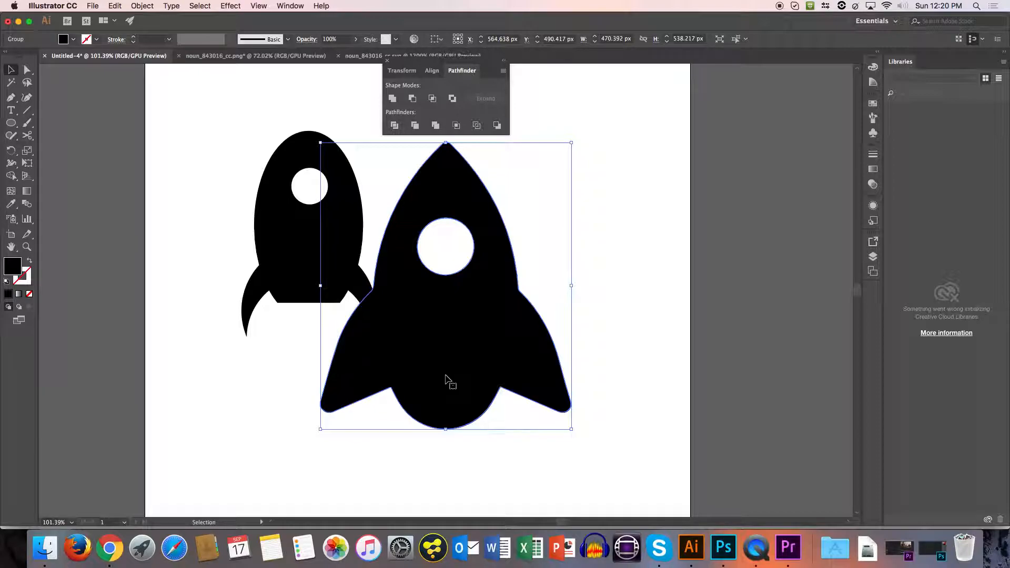
Try replacing the hand-built rocket with the pasted one moved up the artboard, and undo the deletion and the move.
left_click(293, 248)
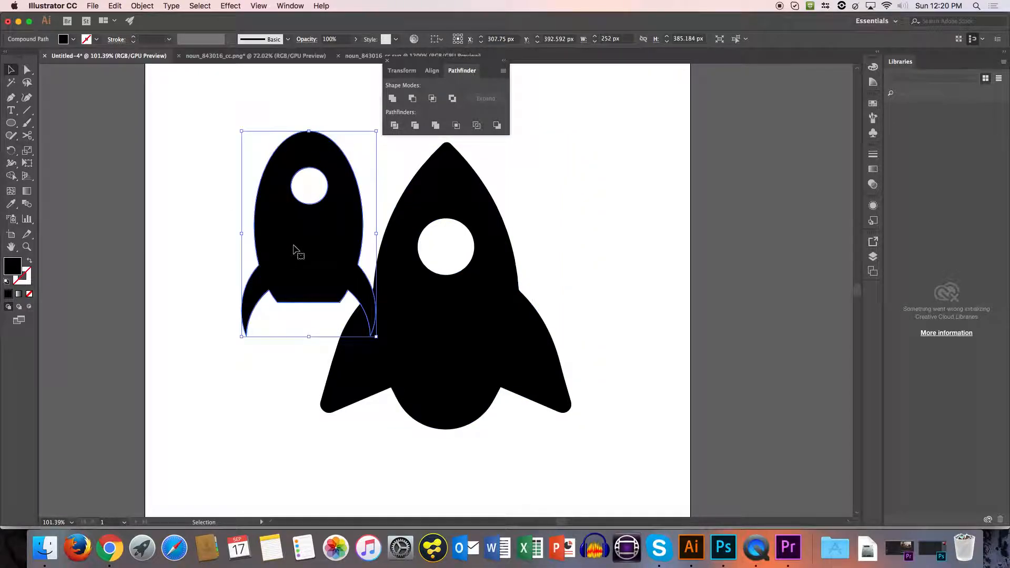
key("Delete")
left_click_drag(465, 356, 366, 304)
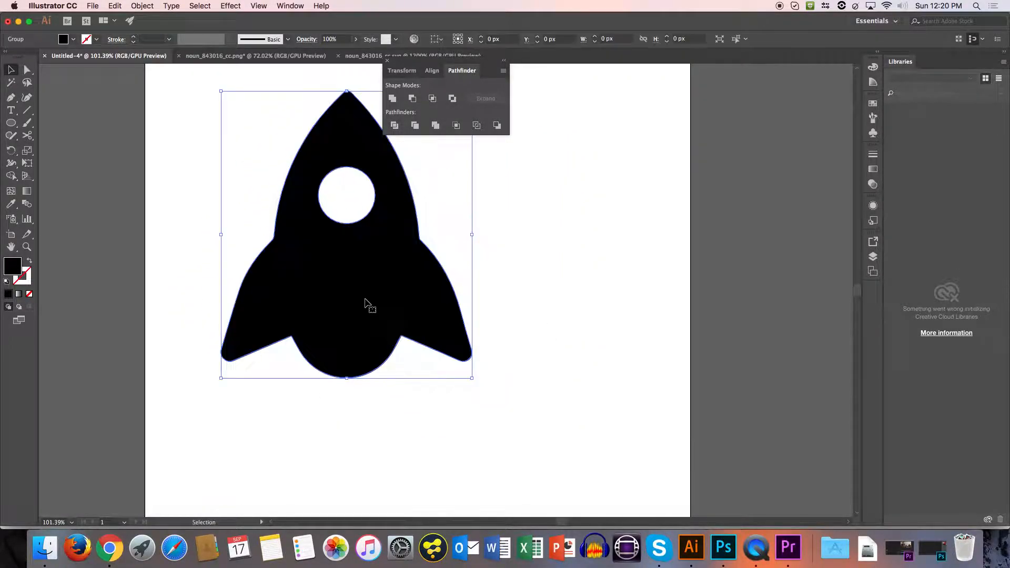
key("z")
left_click(415, 289, "alt")
left_click(414, 294, "alt")
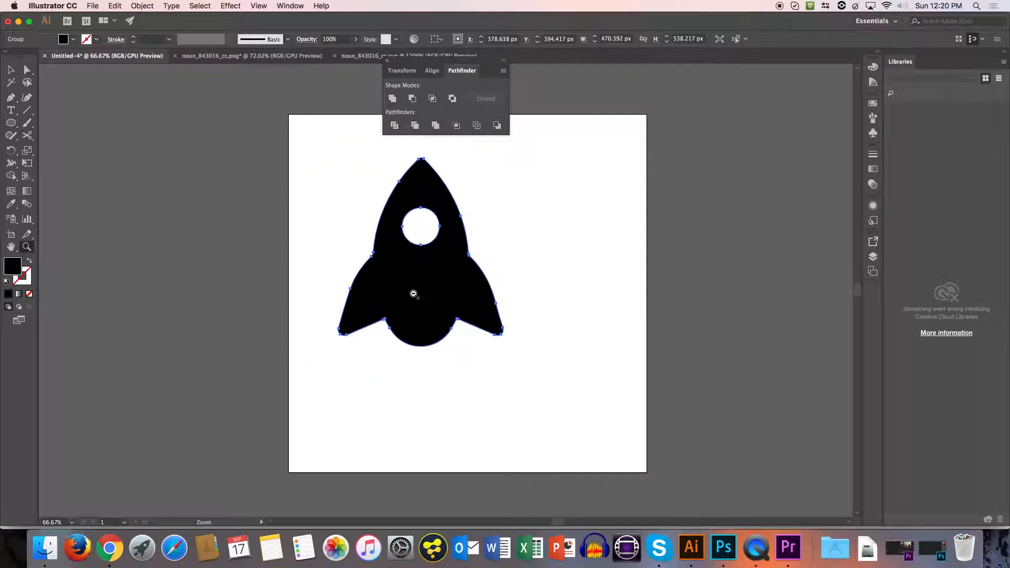
key("super+z")
key("super+z")
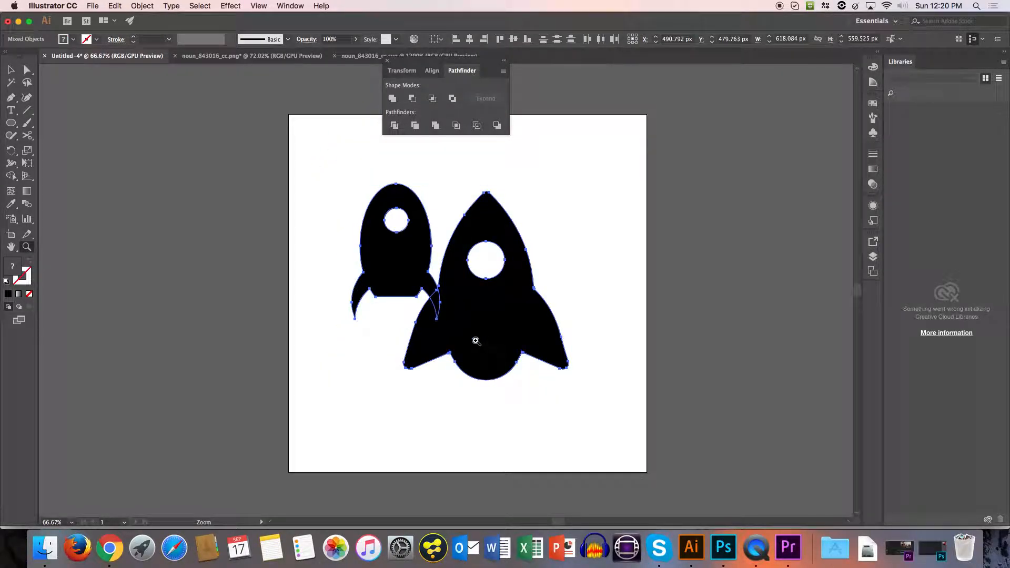
Move the pasted rocket partly off the artboard's lower right edge and shift the hand-built rocket slightly up and right.
key("v")
left_click(512, 405)
left_click(504, 341)
left_click_drag(503, 339, 634, 403)
left_click_drag(412, 271, 427, 252)
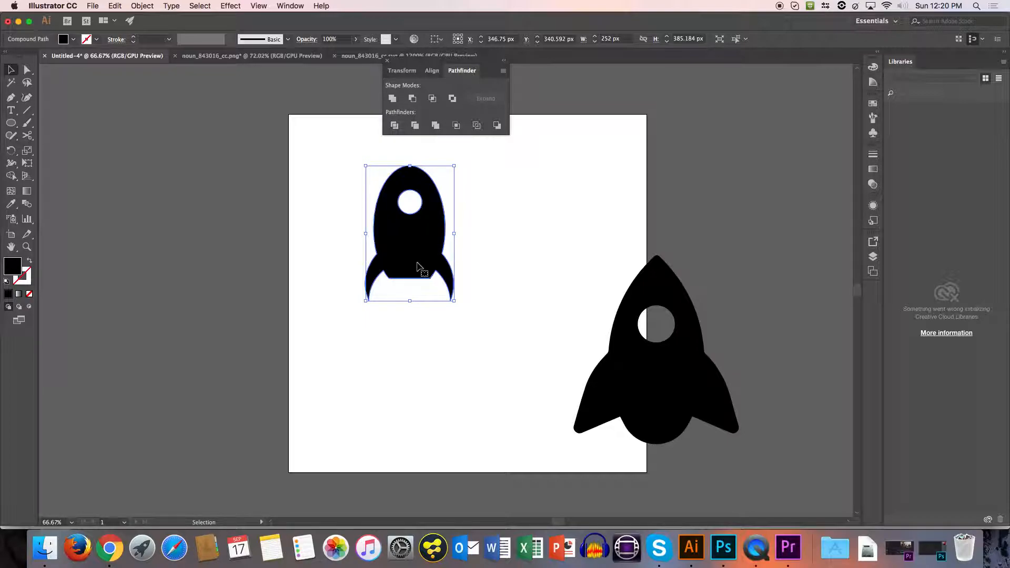
Add the text "Space Talk" on two lines beside the pasted rocket and set its size to 44 pt.
left_click(10, 110)
left_click(509, 361)
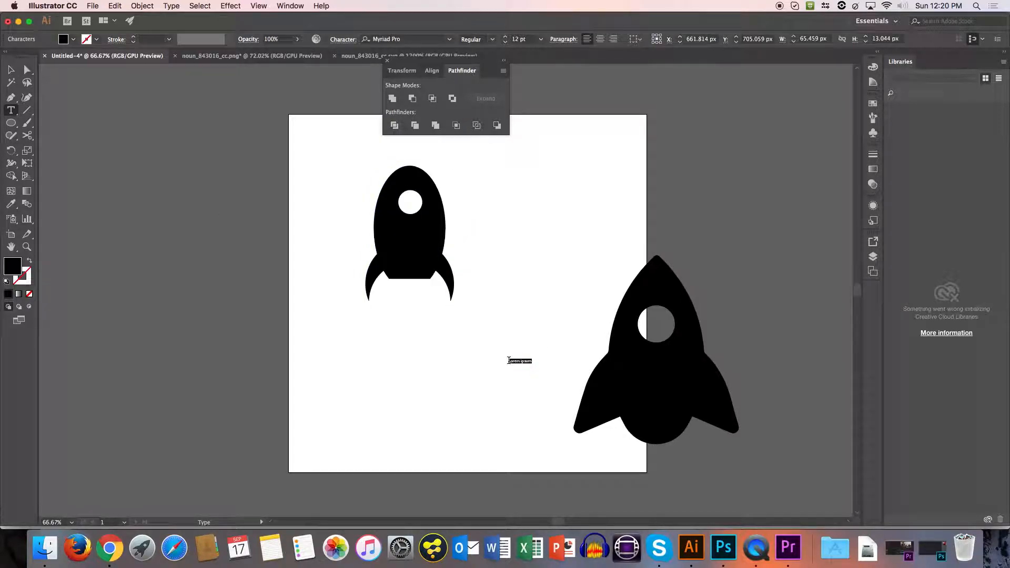
type("Space")
key("super+a")
left_click(506, 36)
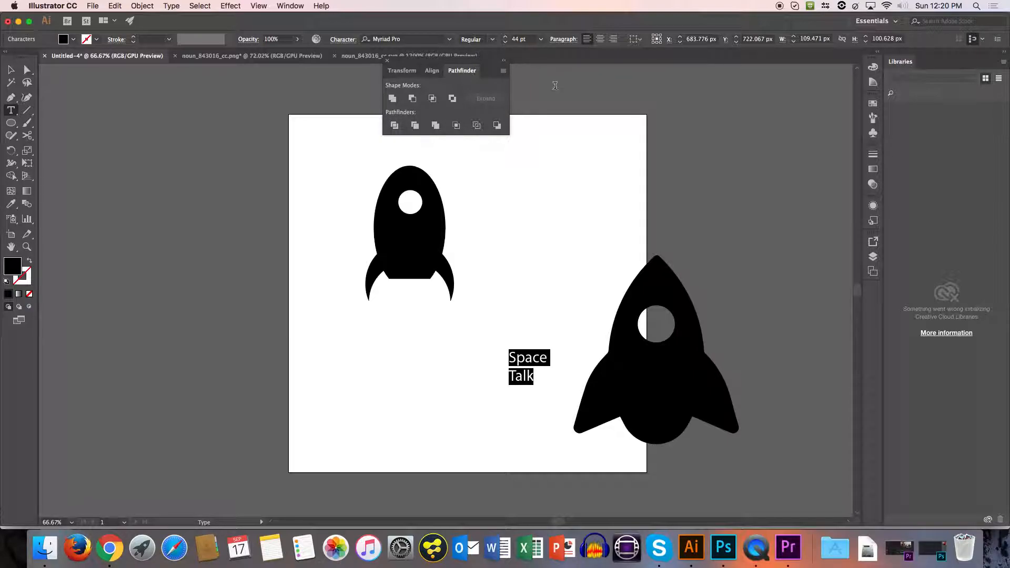
Set the font of the "Space Talk" text to Futura Bold.
left_click(440, 40)
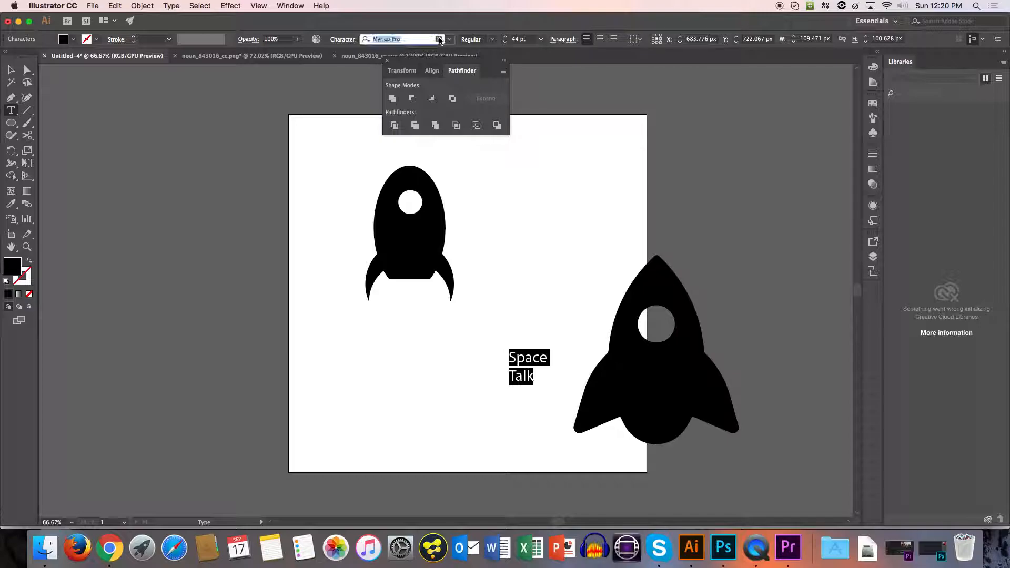
type("fut")
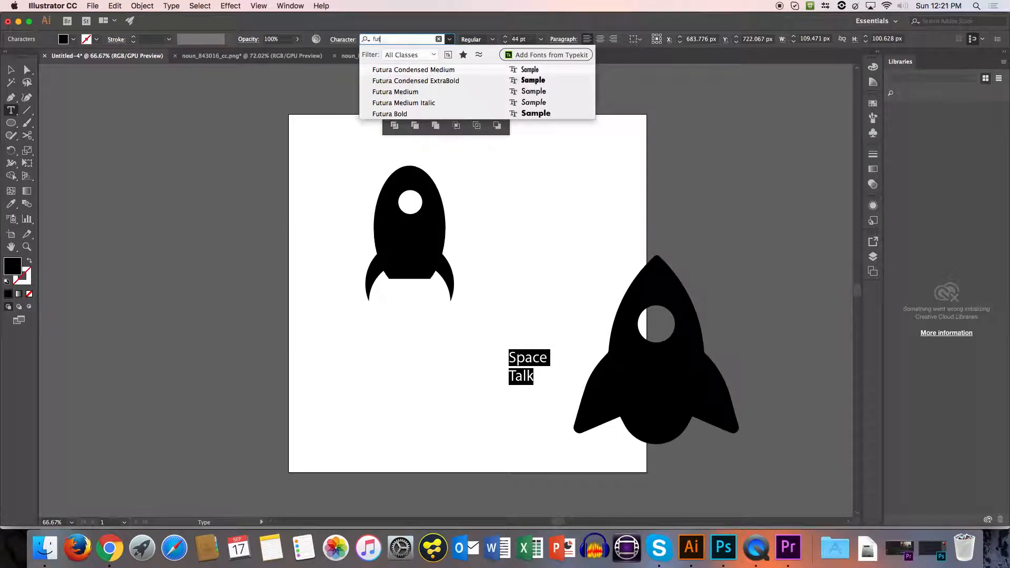
key("Down")
key("Down")
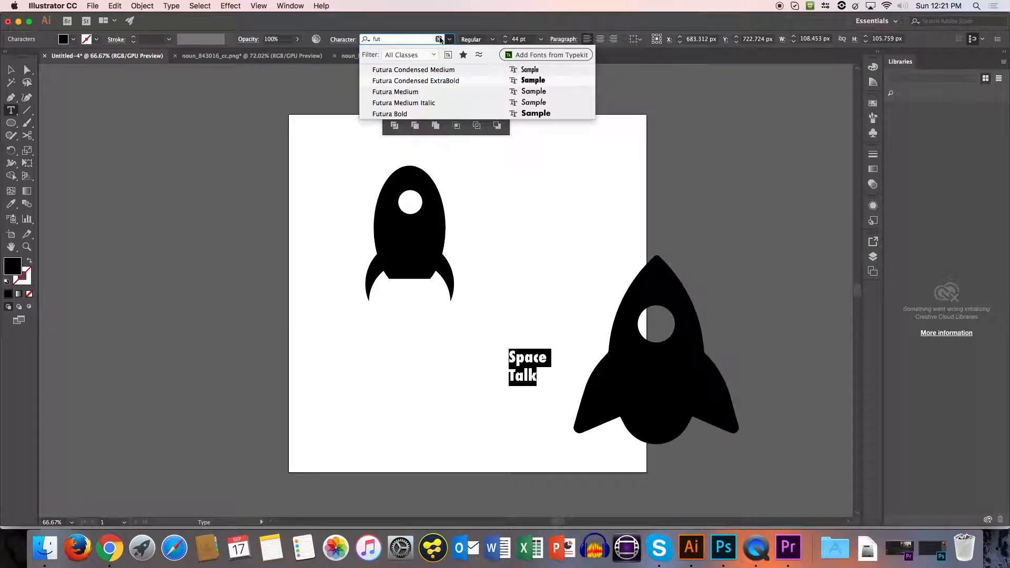
left_click(410, 115)
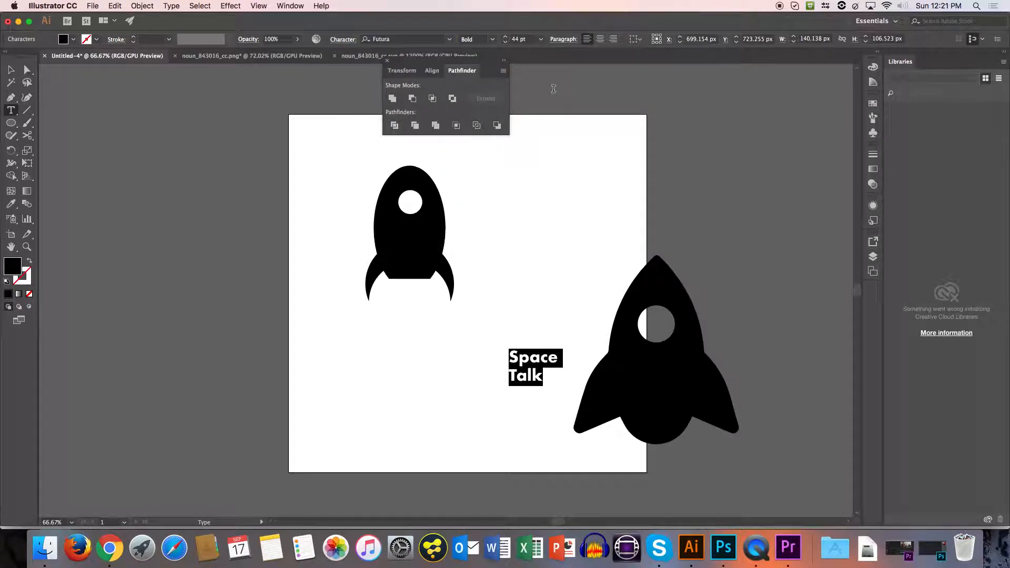
Enlarge the "Space Talk" text to 54 pt and move it slightly up the artboard.
left_click(505, 36)
left_click(506, 37)
left_click(506, 37)
left_click(506, 37)
left_click(506, 36)
left_click(506, 36)
left_click(506, 37)
left_click(506, 36)
left_click(506, 37)
left_click(506, 37)
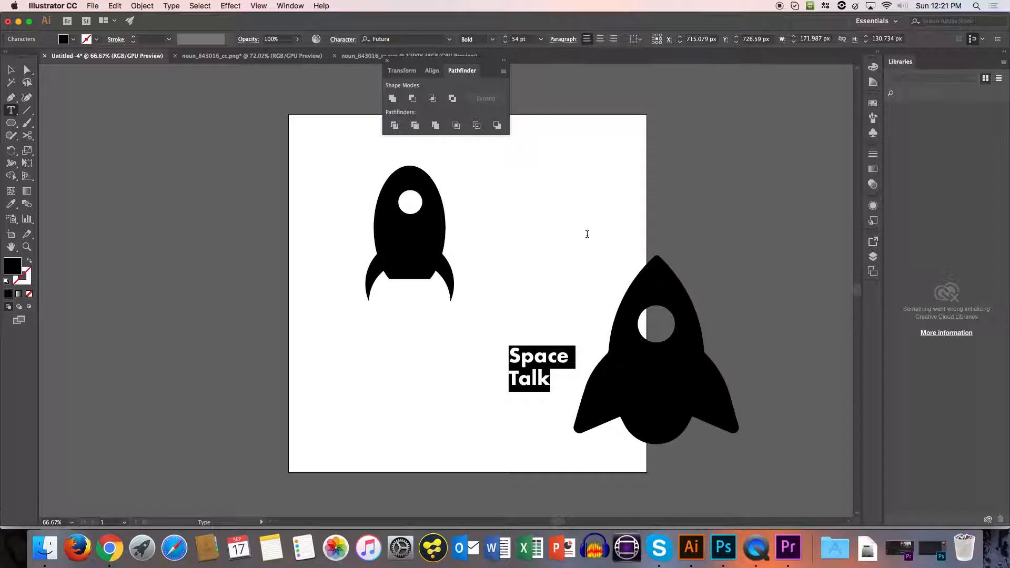
key("Escape")
left_click_drag(547, 386, 524, 350)
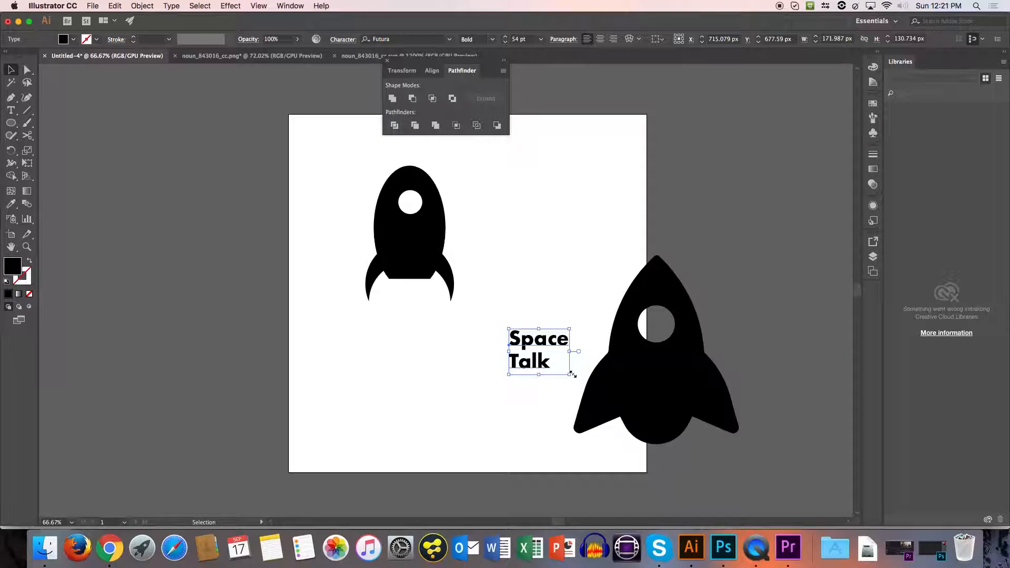
Rotate the hand-built rocket about 45° clockwise and move it up towards the artboard's upper edge.
key("z")
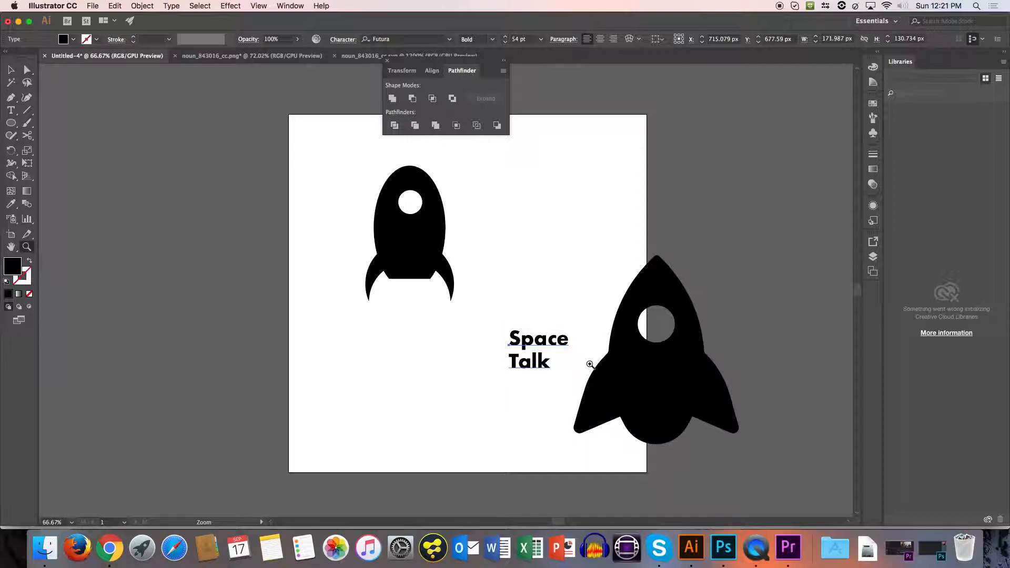
left_click_drag(541, 365, 371, 396)
key("v")
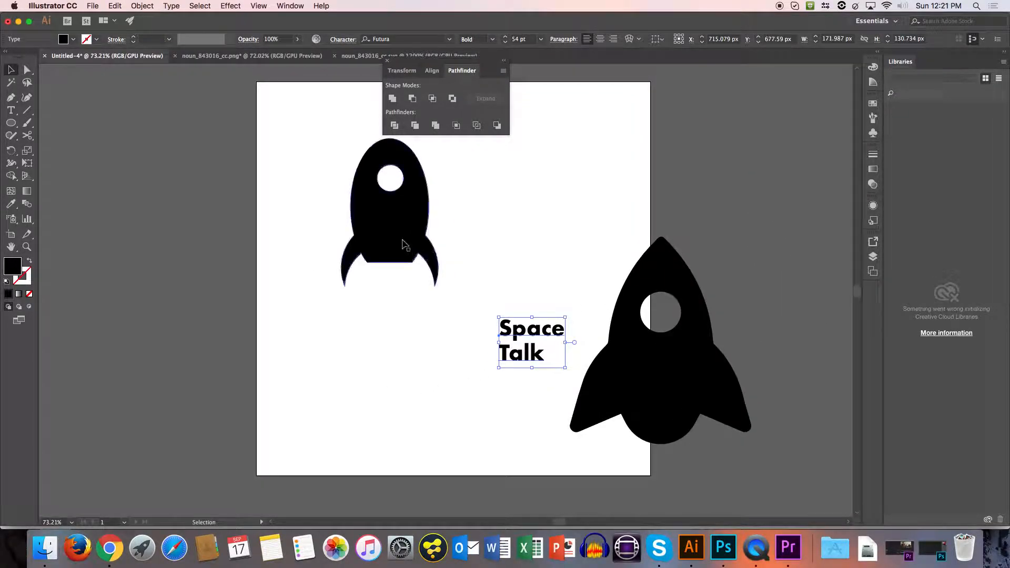
left_click(401, 242)
left_click_drag(443, 284, 403, 313)
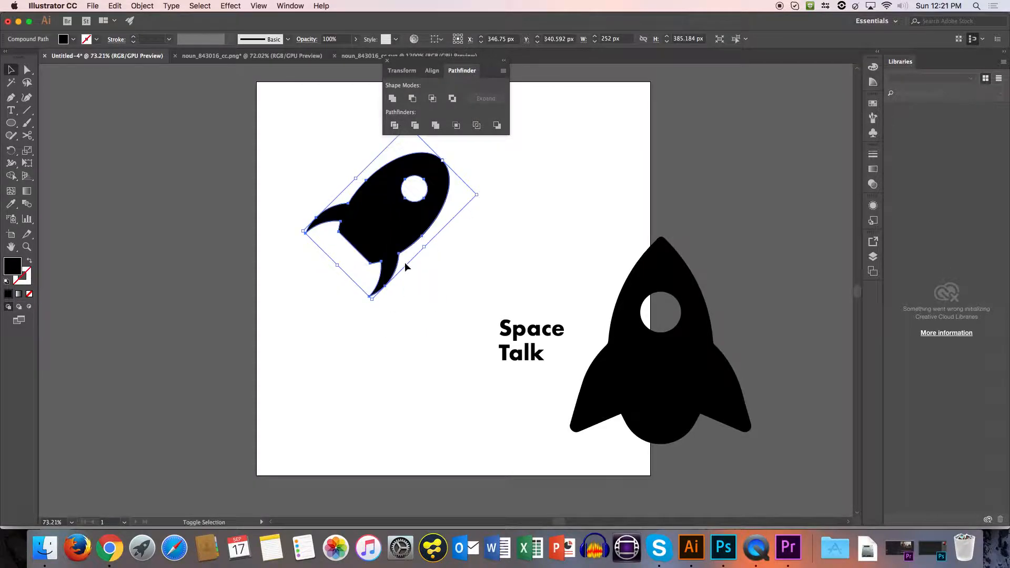
left_click_drag(385, 238, 383, 202)
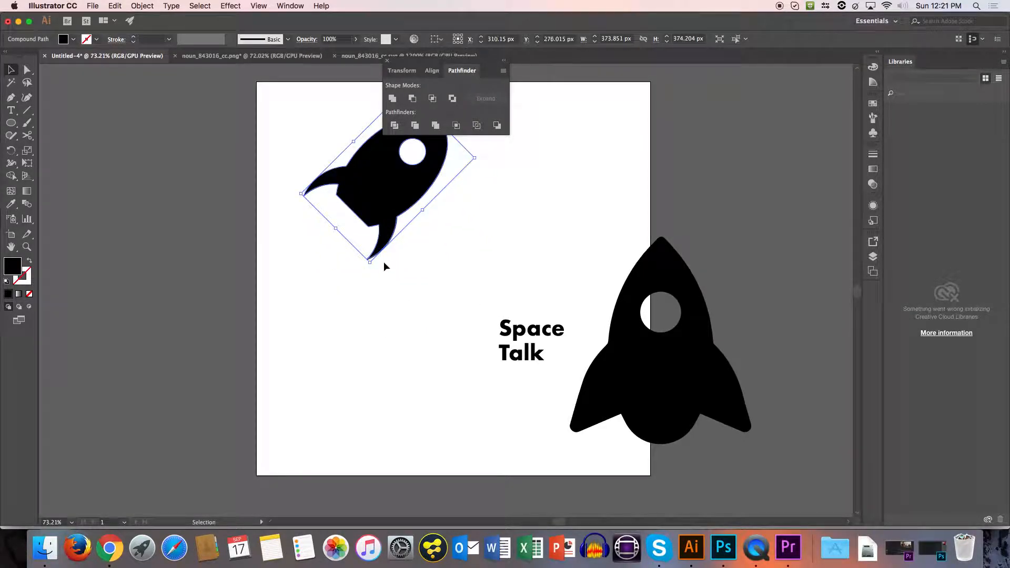
Scale up the tilted rocket proportionally and shift it up and to the right on the artboard.
left_click_drag(370, 264, 444, 396)
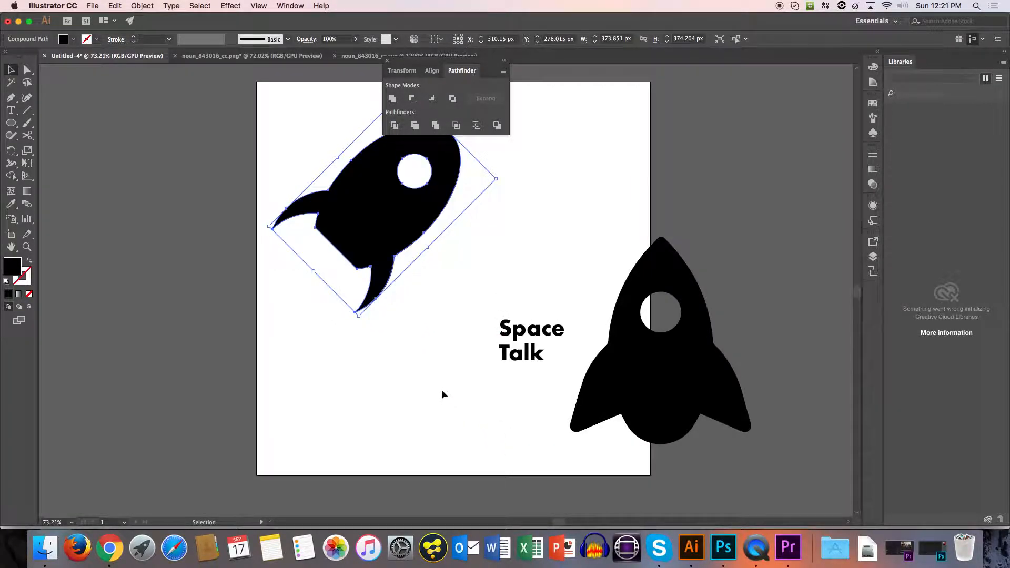
left_click_drag(392, 215, 430, 182)
left_click(427, 251)
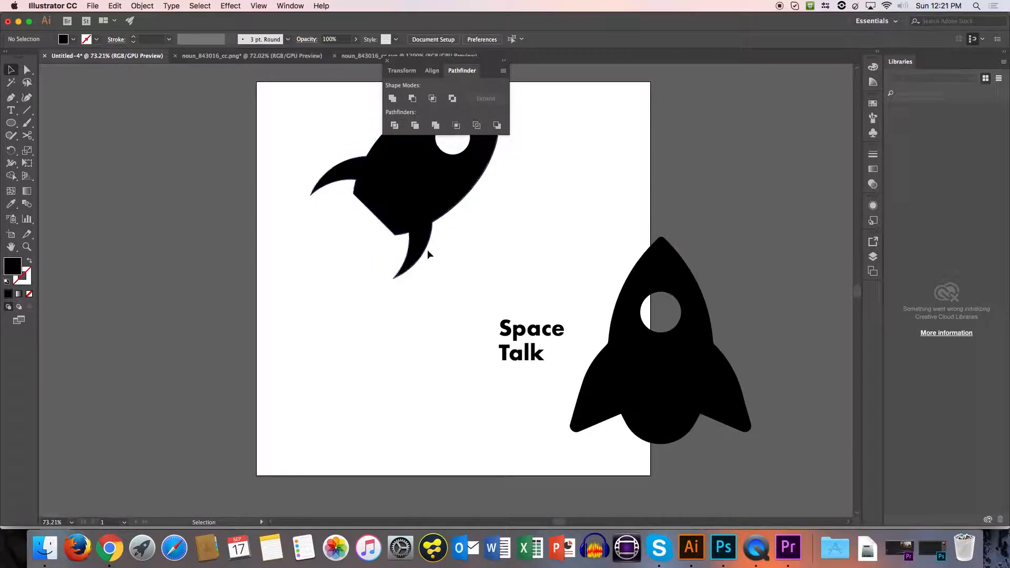
Draw a black octagon about 450 px wide over the tilted rocket's tail, adjusting the number of sides while drawing.
left_click(18, 129)
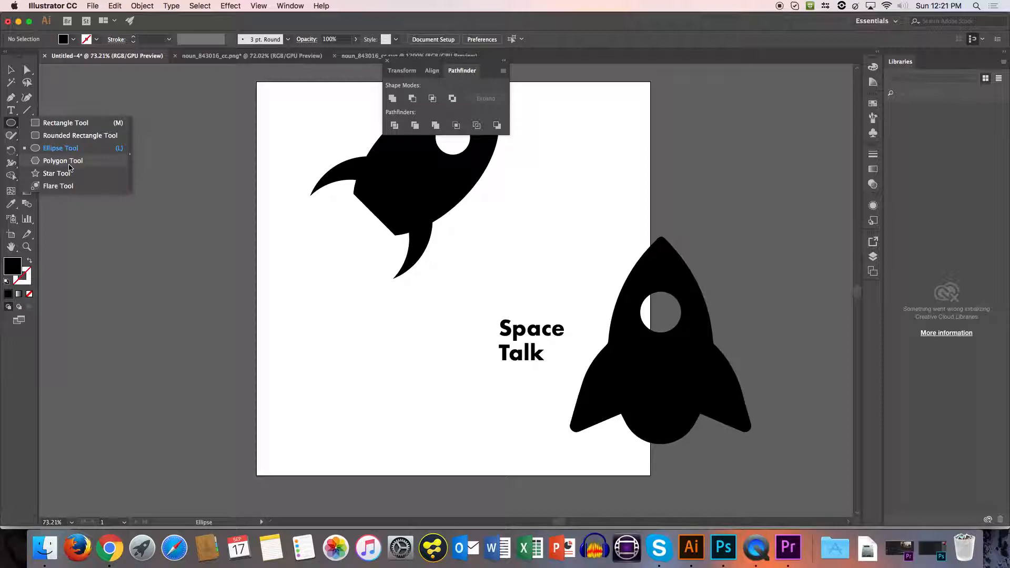
left_click(70, 164)
left_click_drag(325, 261, 392, 330)
key("Up")
key("Up")
key("Down")
key("Down")
key("Down")
key("Down")
key("Up")
key("Up")
key("Up")
key("Down")
key("Down")
key("Down")
key("Down")
key("Up")
key("Up")
key("Up")
key("Up")
key("Up")
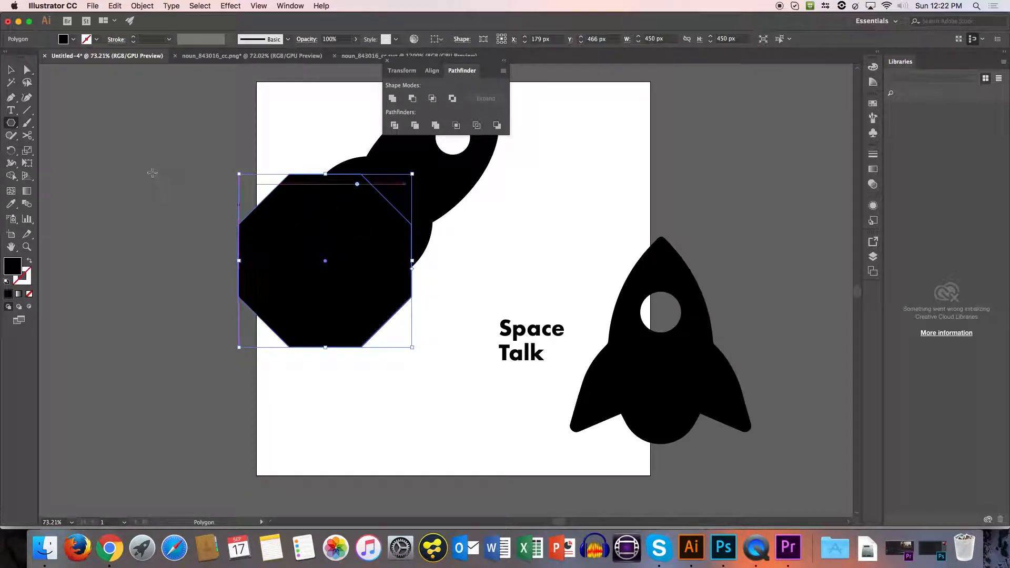
Try to pull alternating corner points of the octagon in towards its centre to form a four-pointed star.
left_click(27, 70)
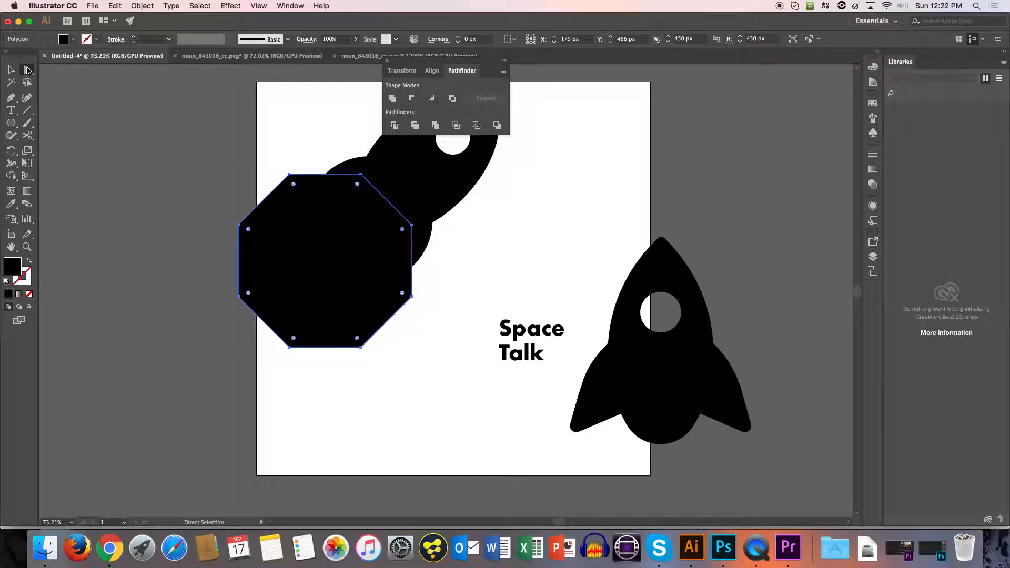
left_click(290, 170)
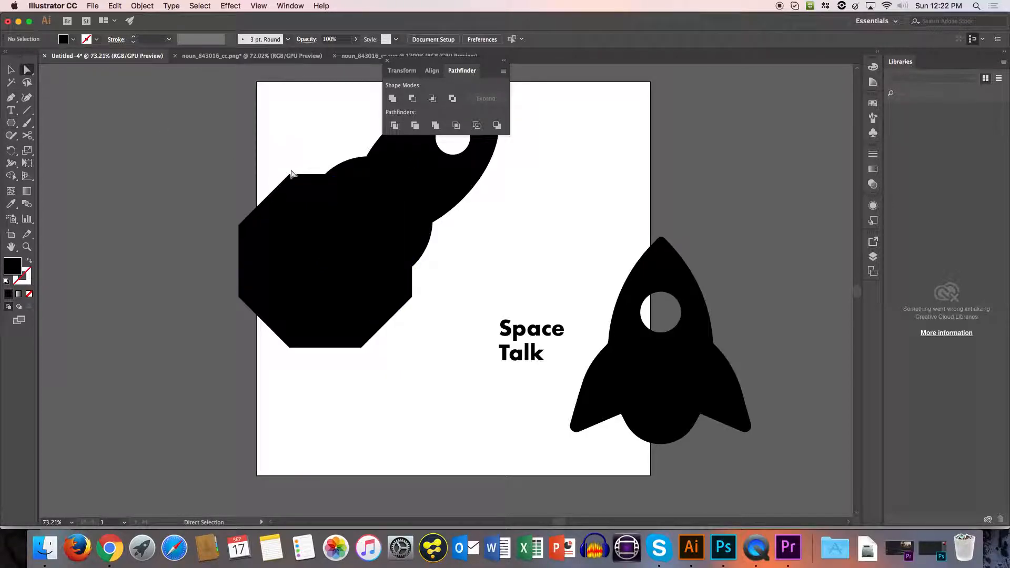
left_click(289, 174)
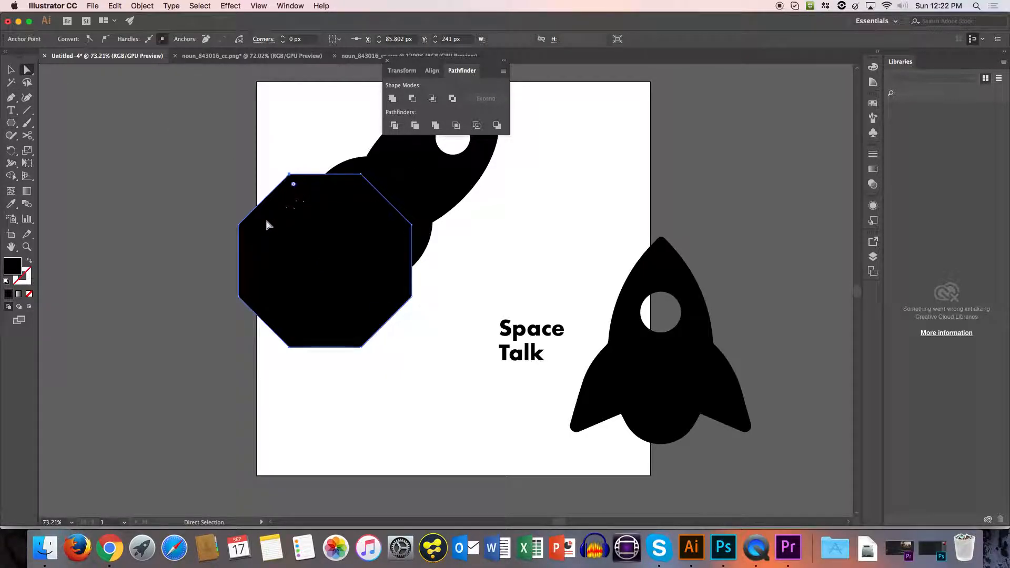
left_click(238, 297, "shift")
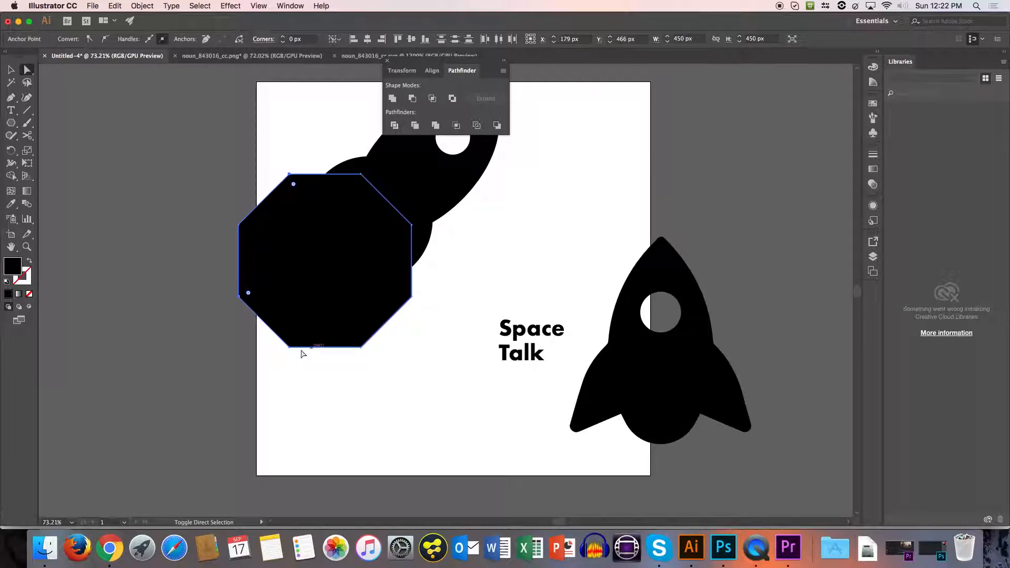
left_click(360, 347, "shift")
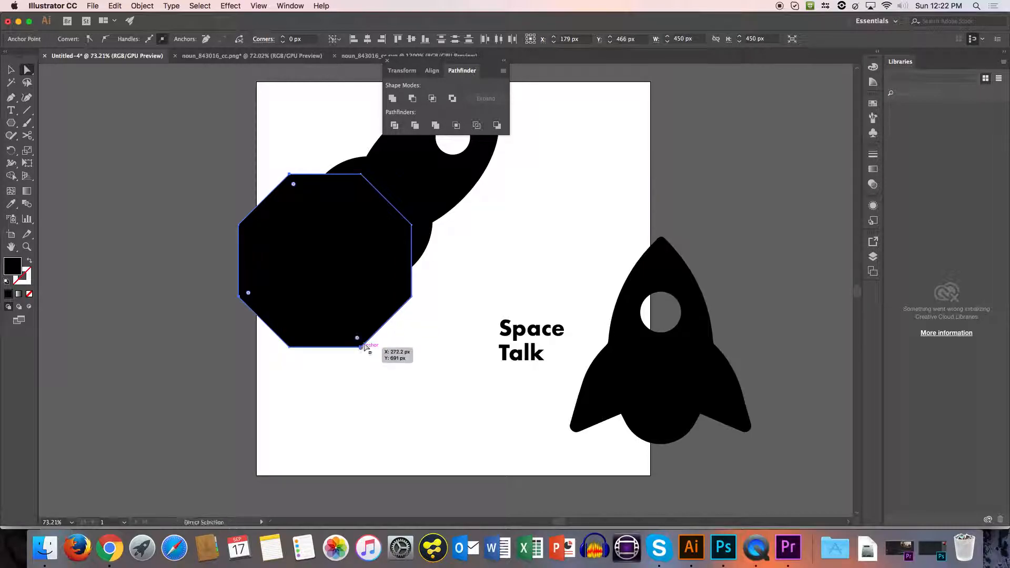
left_click(412, 297, "shift")
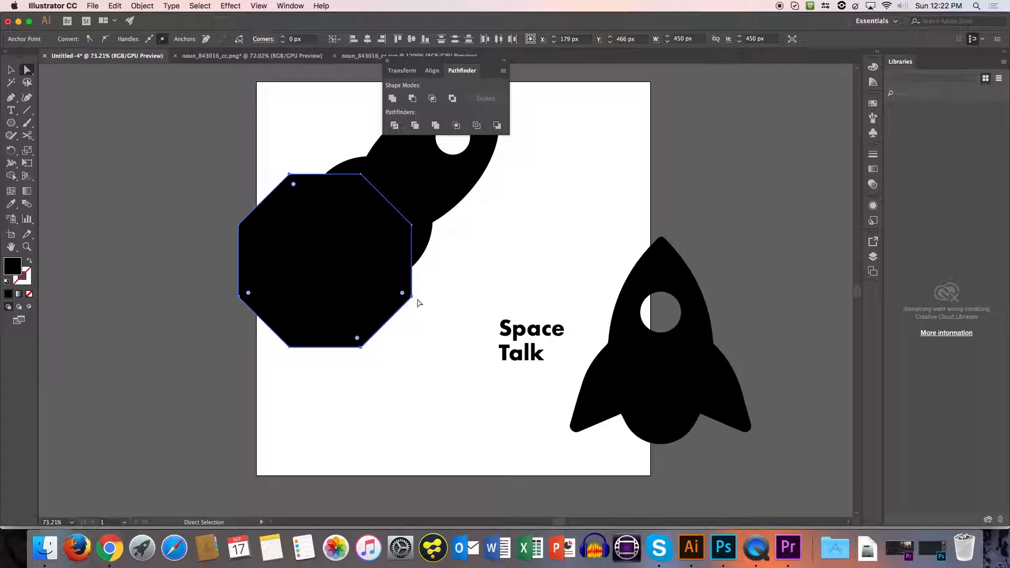
left_click(412, 225, "shift")
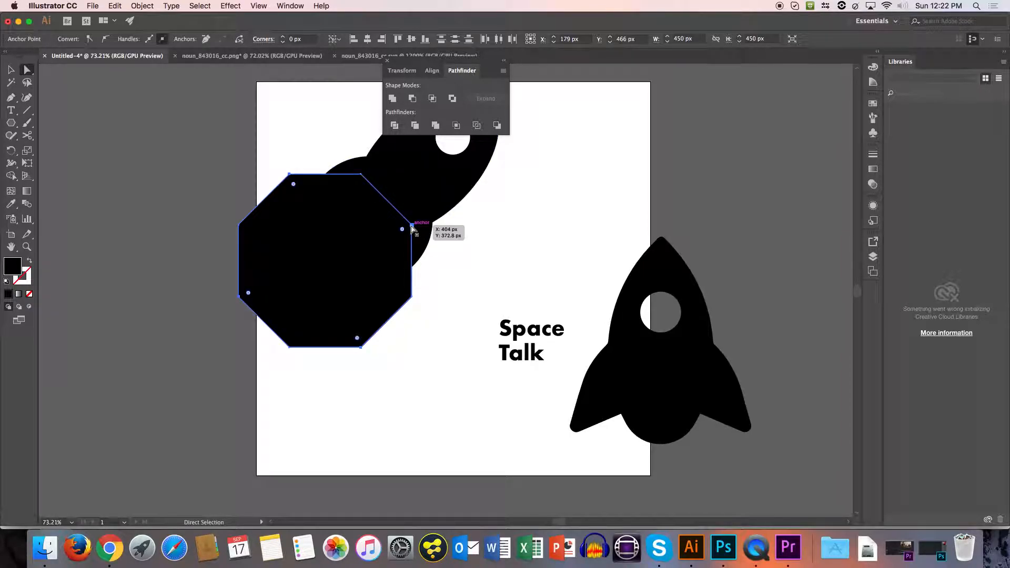
left_click_drag(412, 227, 331, 266)
scroll(316, 406, "left", 1)
left_click(292, 395)
left_click_drag(288, 383, 341, 272)
left_click_drag(169, 333, 328, 272)
left_click_drag(216, 212, 330, 251)
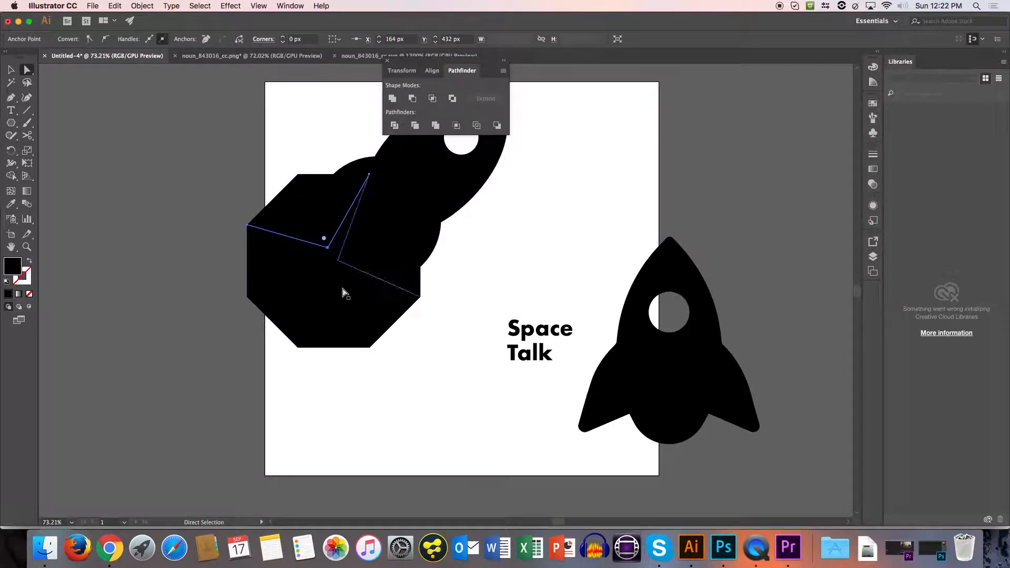
Shift the octagon slightly down from the rocket's tail and delete the stray distorted pieces around it.
left_click(396, 258)
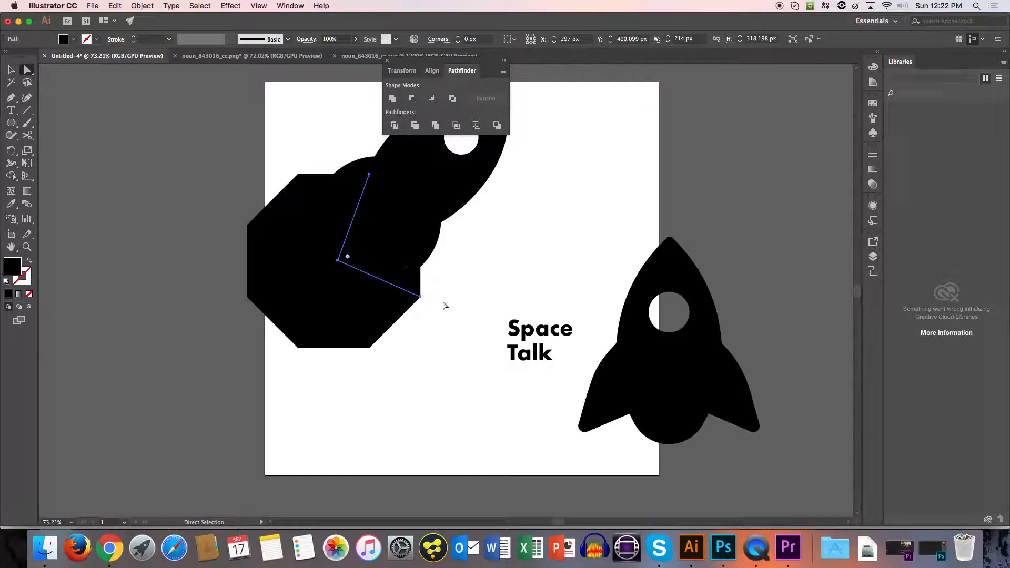
left_click(424, 278)
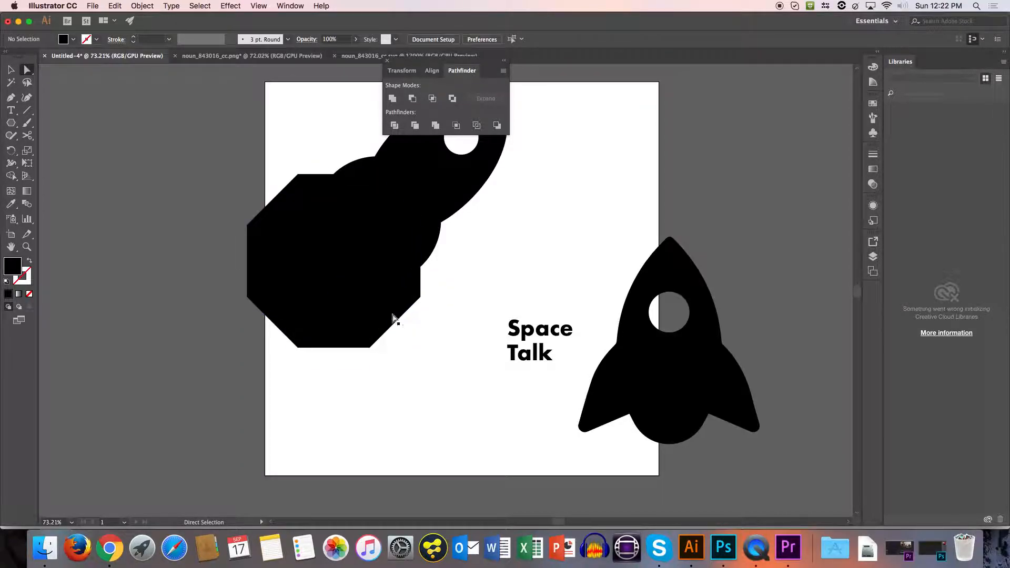
left_click(402, 315)
left_click(372, 322)
left_click_drag(372, 322, 579, 271)
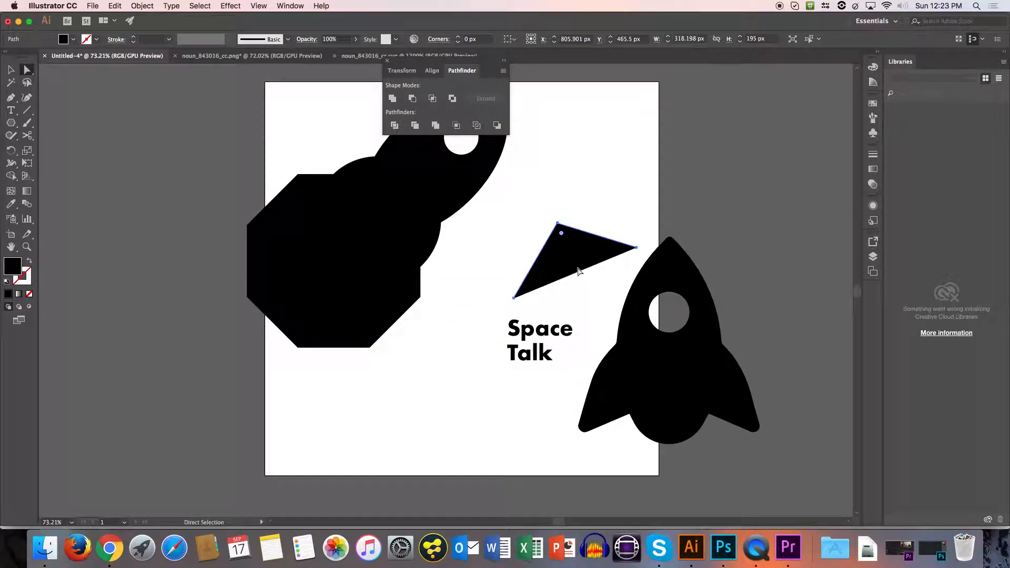
key("super+z")
left_click_drag(395, 282, 334, 322)
left_click(316, 289)
key("Delete")
left_click(318, 218)
key("Delete")
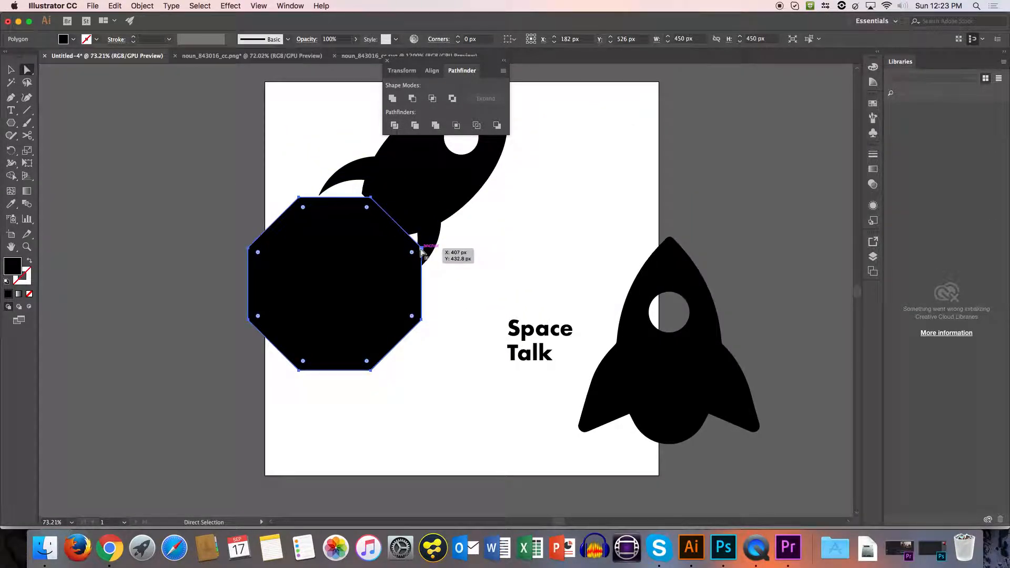
Pull four alternating corner points of the octagon in towards its centre to form a four-pointed star.
left_click_drag(421, 247, 351, 290)
left_click_drag(351, 280, 308, 271)
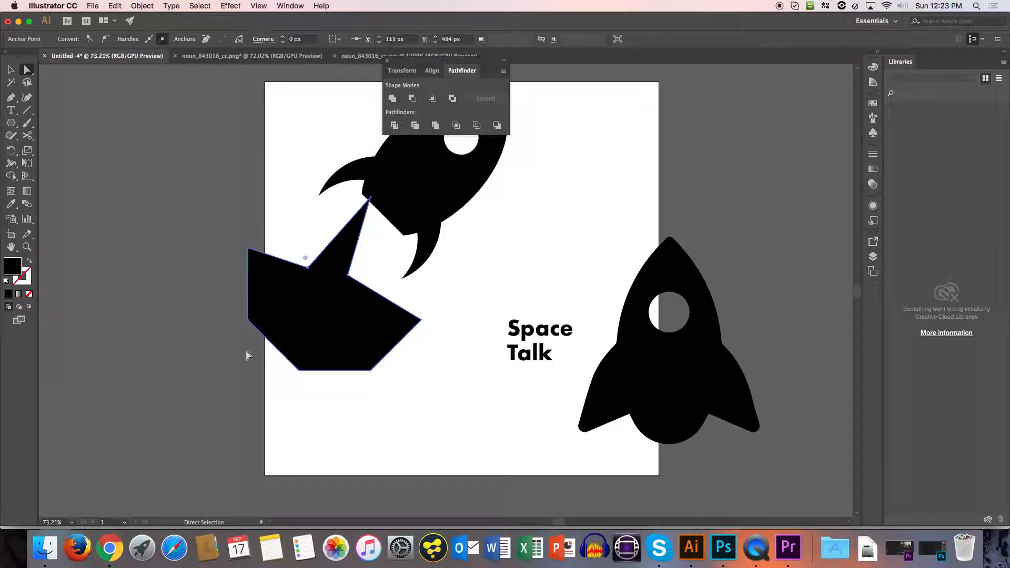
left_click_drag(248, 320, 325, 293)
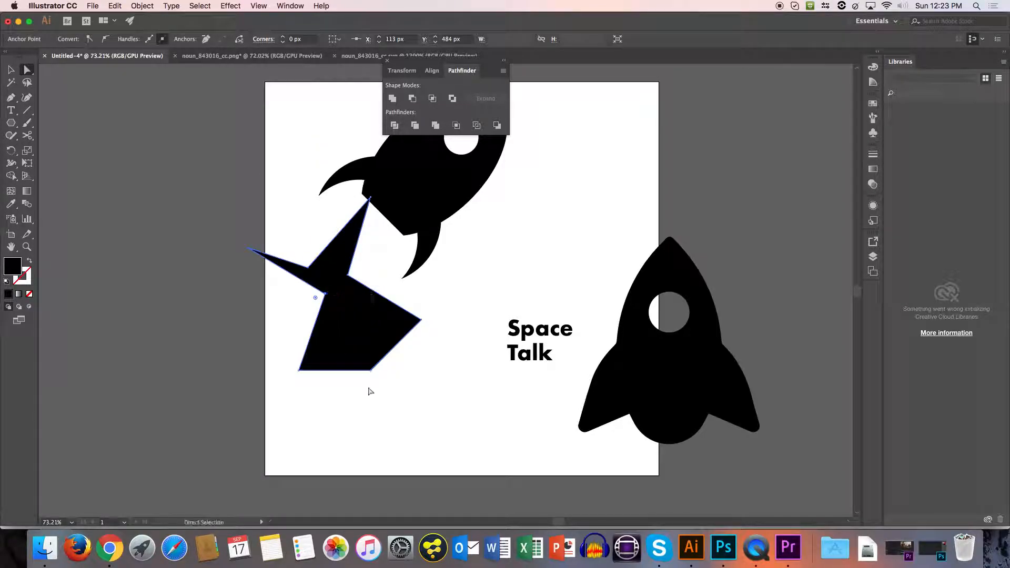
left_click_drag(371, 373, 342, 301)
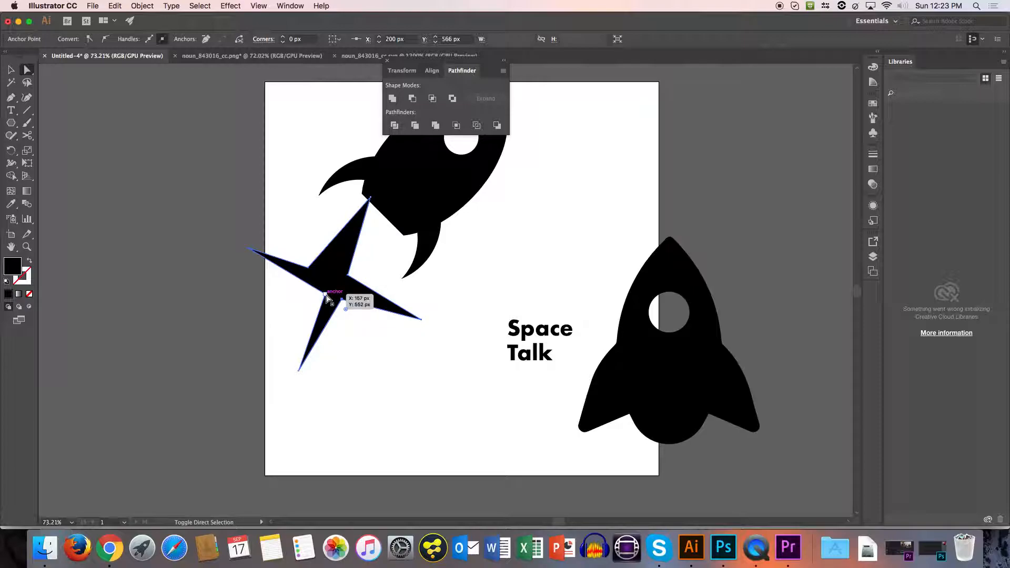
Try rounding the star's four inner corners together by about 250 px, and undo the rounding.
left_click(325, 294, "shift")
left_click(309, 268, "shift")
left_click(347, 275, "shift")
left_click_drag(346, 310, 514, 508)
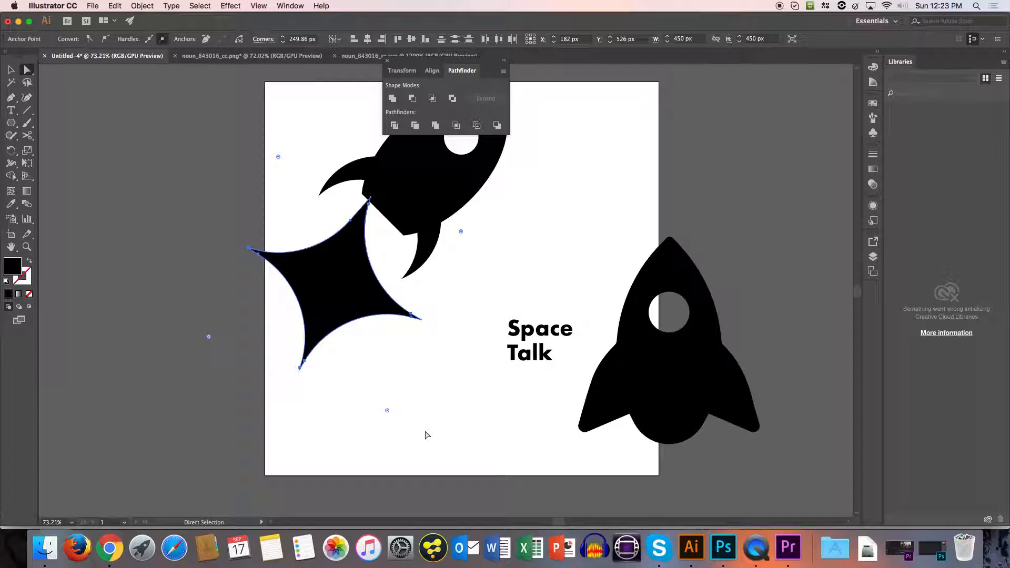
key("super+z")
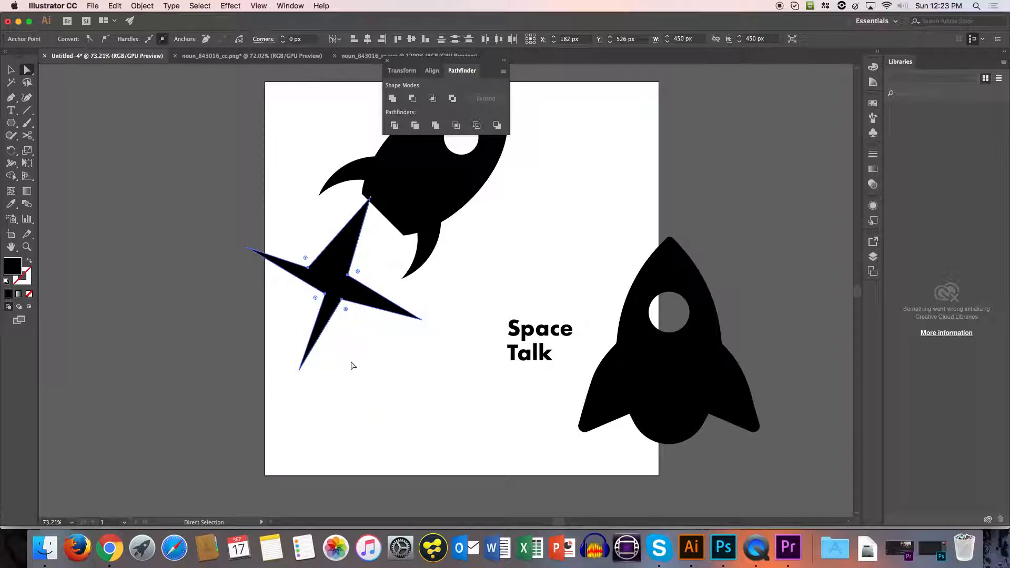
Move the star's upper-left inner corner closer to its centre and round all four inner corners by about 249 px.
left_click(376, 341)
left_click_drag(310, 268, 340, 284)
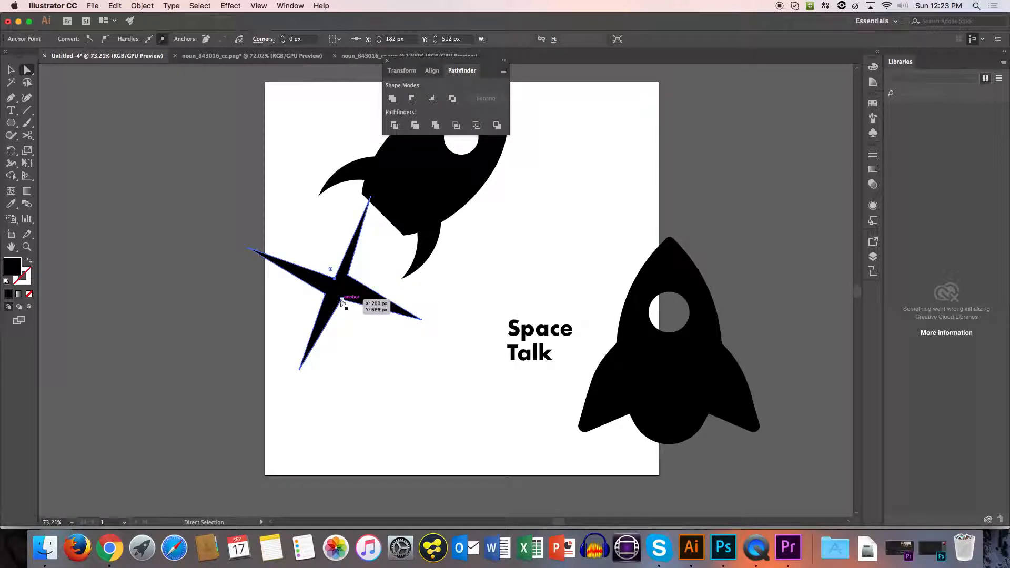
left_click(337, 299)
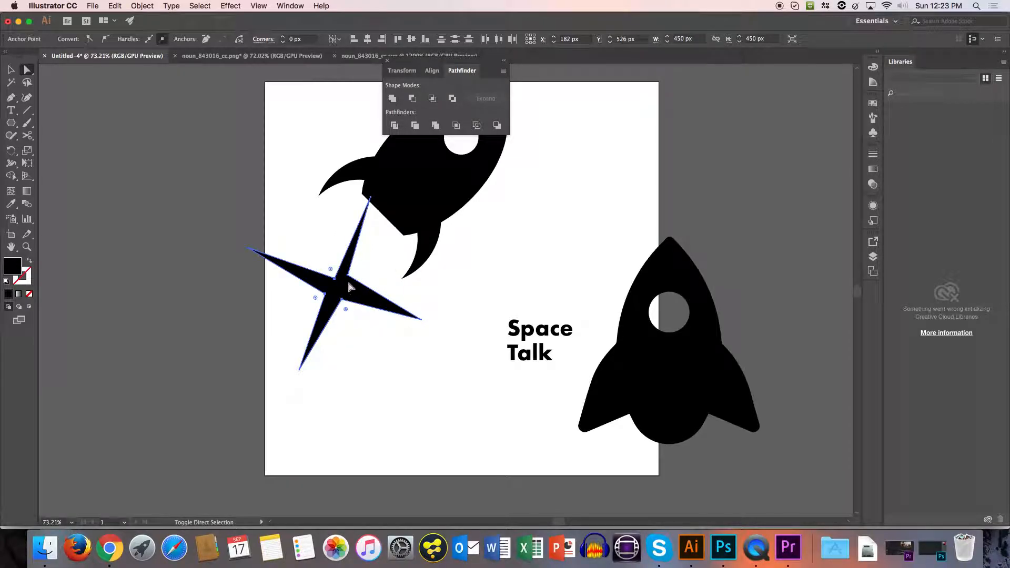
left_click(347, 276)
left_click_drag(358, 273, 585, 374)
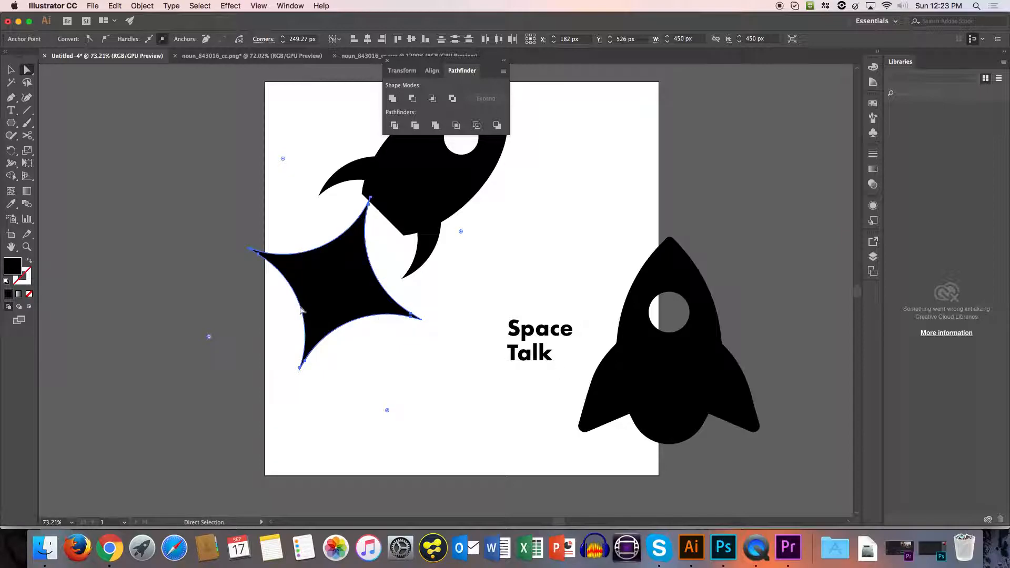
Change the star's fill colour to a near-white.
double_click(16, 270)
mouse_move(375, 208)
left_mouse_down()
mouse_move(332, 182)
mouse_move(366, 204)
left_mouse_up()
left_click(610, 208)
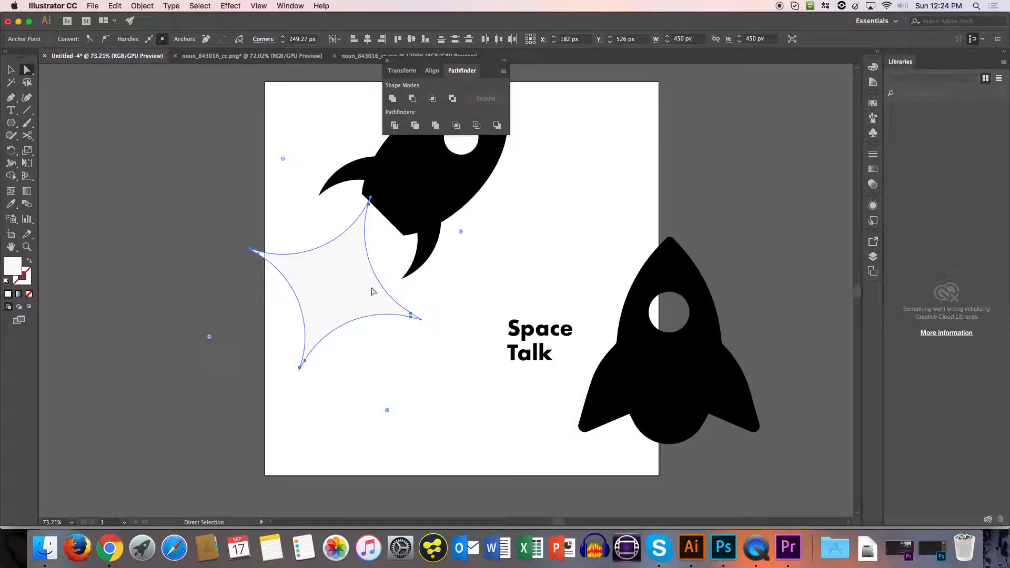
Scale the star down to a small sparkle and place it on the rocket's body beside the round window.
left_click_drag(374, 279, 456, 148)
left_click_drag(482, 228, 340, 217)
key("v")
left_click(474, 287)
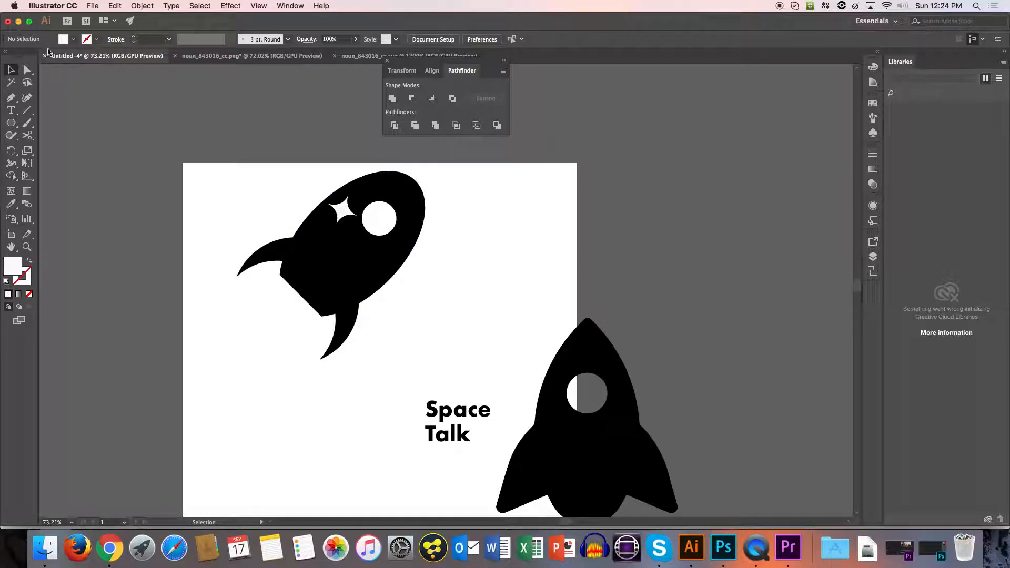
Draw an arc about 266 px by 262 px sweeping down and left from the rocket's tail.
left_click(26, 111)
left_click(71, 122)
scroll(284, 356, "down", 2)
left_click_drag(276, 273, 173, 373)
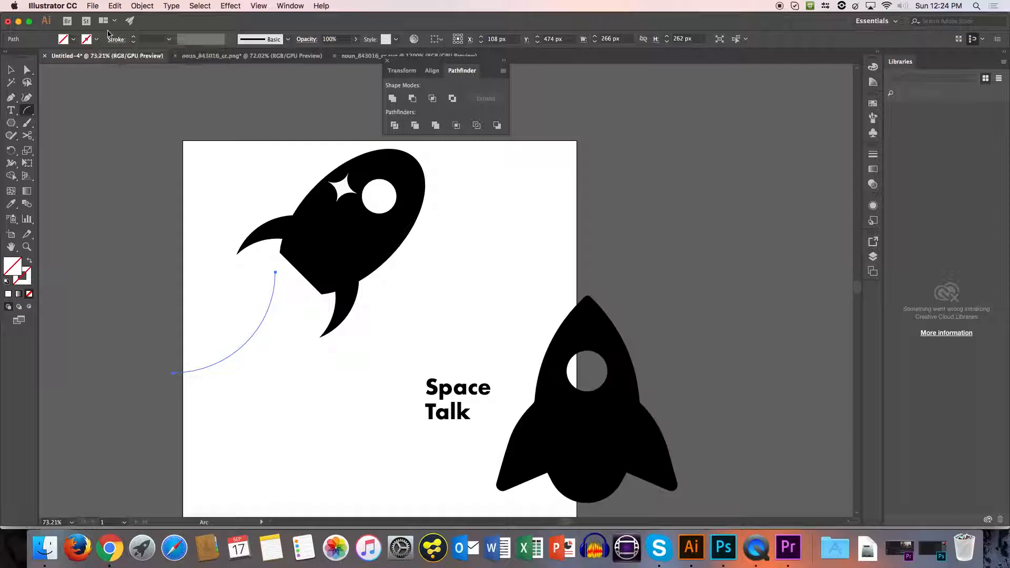
Give the arc a black 3 pt stroke with the variable width profile that tapers at both ends.
left_click(98, 40)
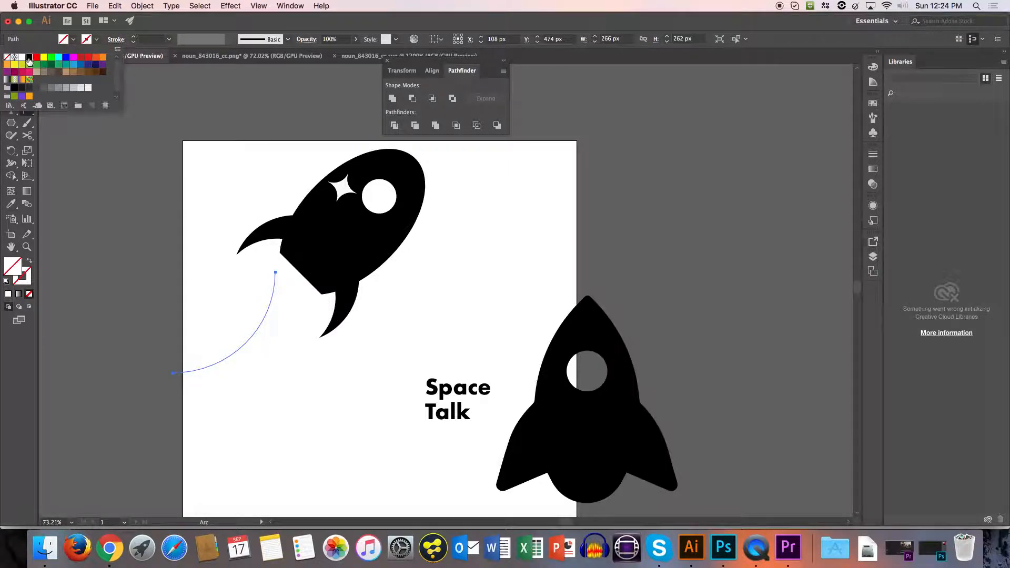
left_click(29, 57)
left_click(133, 37)
left_click(134, 37)
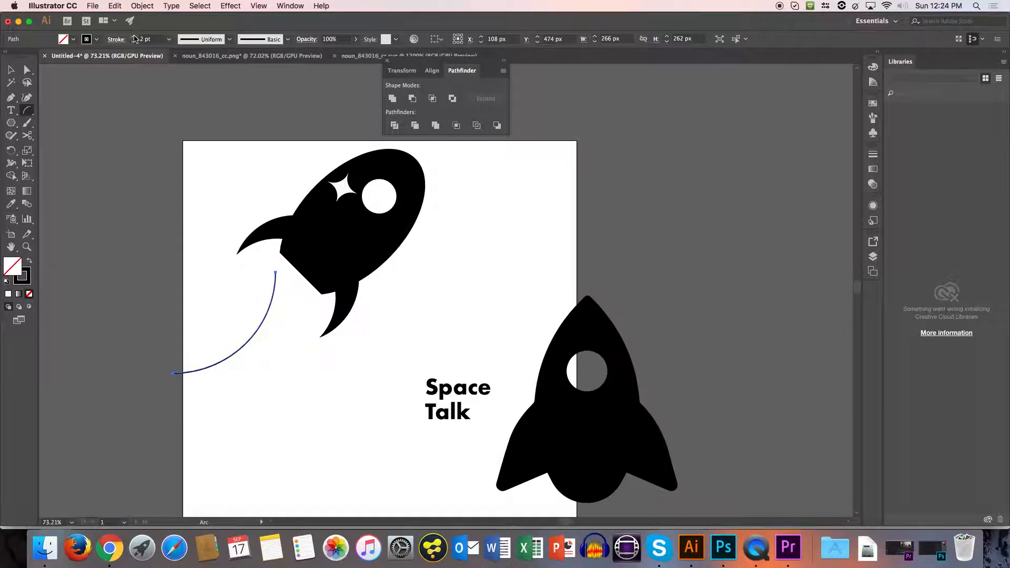
left_click(134, 37)
left_click(229, 40)
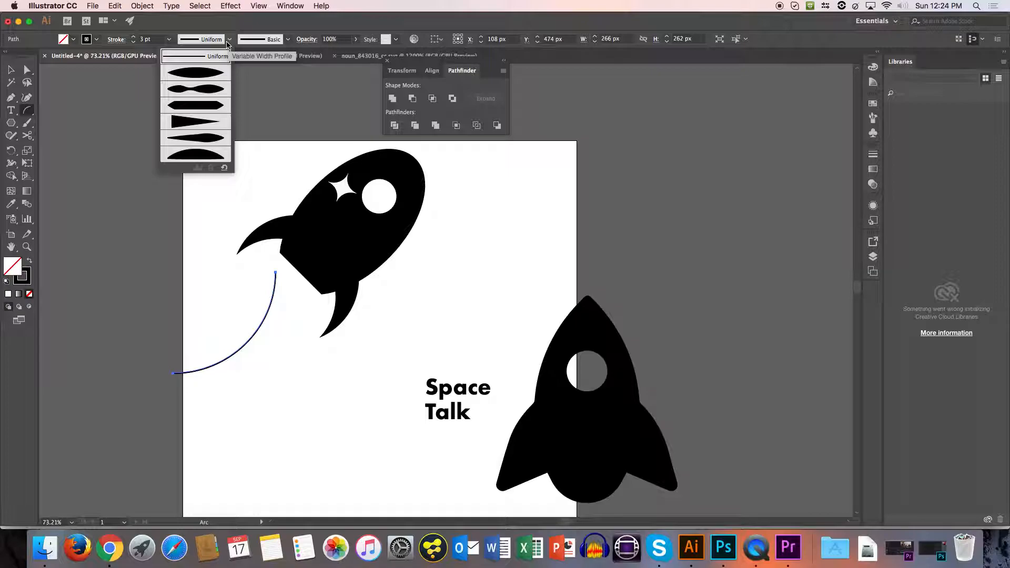
left_click(220, 73)
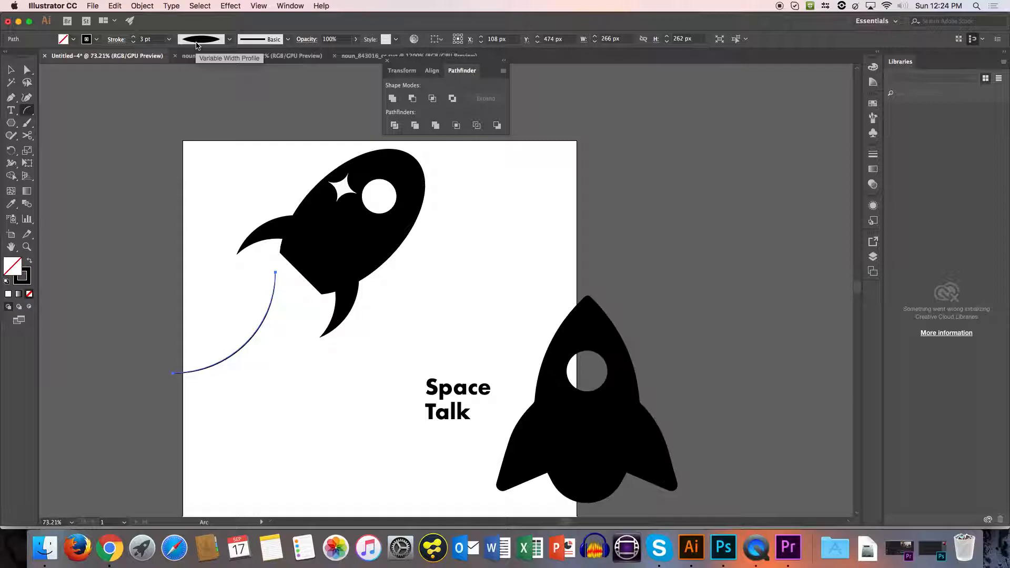
Rotate the arc so it curves down as a trail behind the rocket's tail, and place a duplicate beside it.
scroll(227, 159, "left", 1)
key("v")
left_click_drag(273, 334, 298, 346)
left_click_drag(314, 388, 239, 343)
key("a")
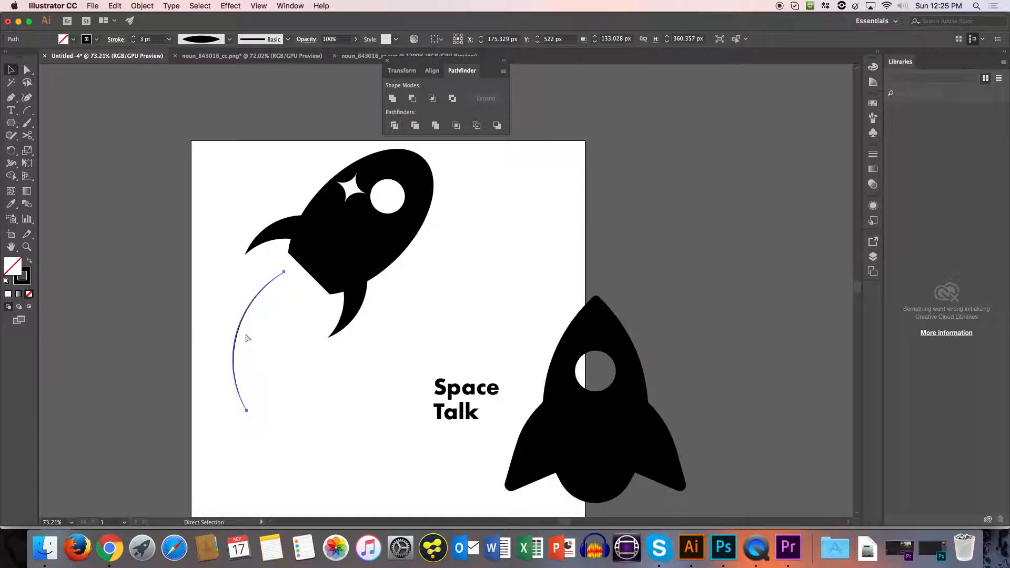
left_click_drag(236, 340, 271, 356)
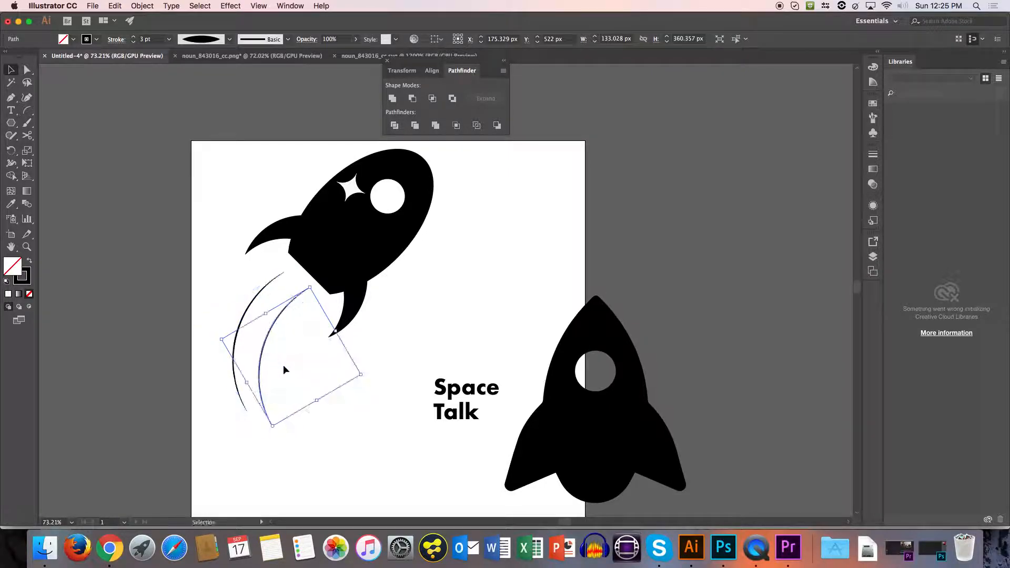
left_click(349, 381)
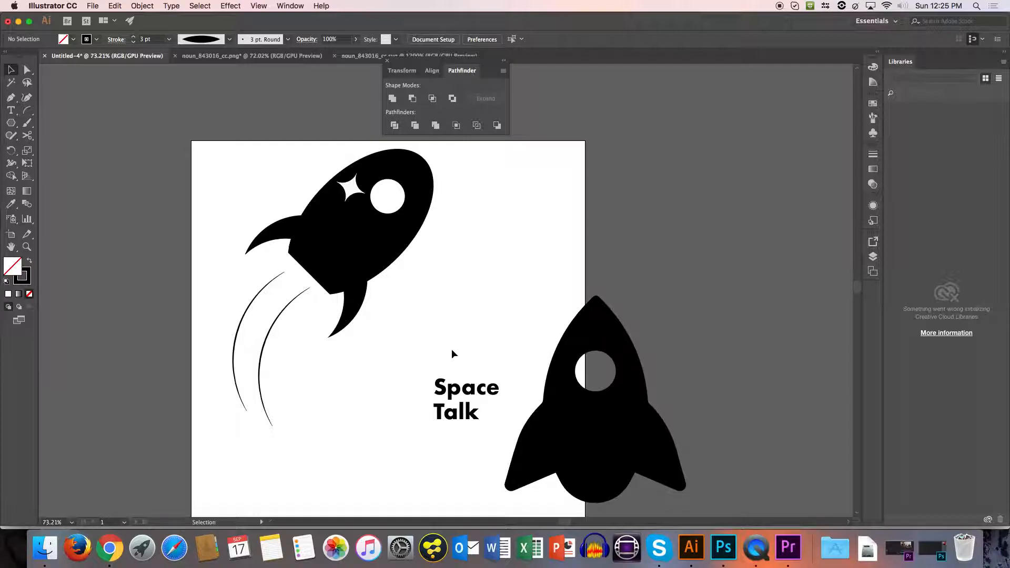
Draw a 780 px circle overlapping the rocket and the "Space Talk" text, with no stroke and a white fill.
left_click_drag(11, 128, 57, 151)
mouse_move(264, 208)
left_mouse_down()
mouse_move(343, 269)
mouse_move(476, 407)
mouse_move(565, 475)
left_mouse_up()
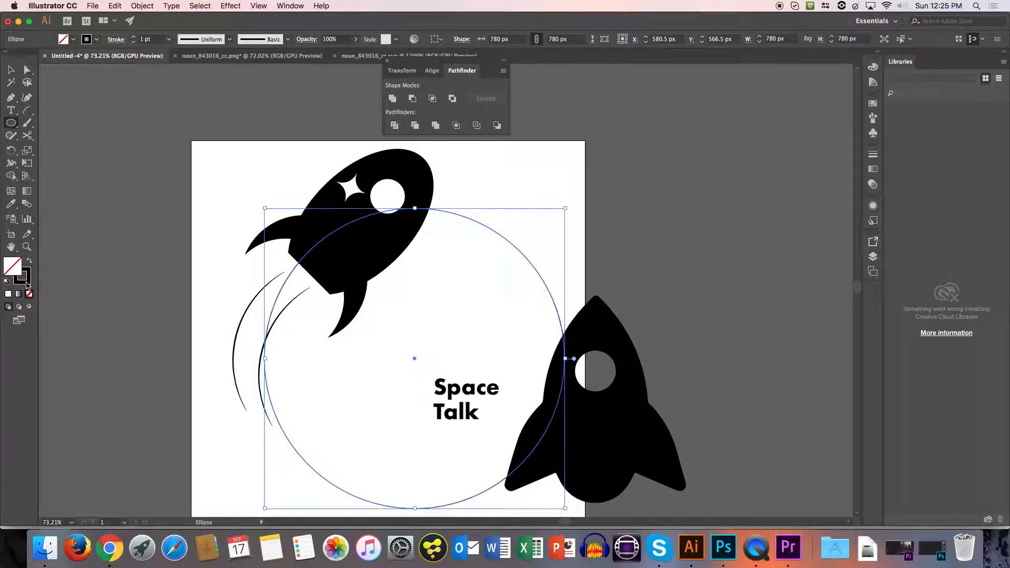
left_click(26, 283)
left_click(96, 39)
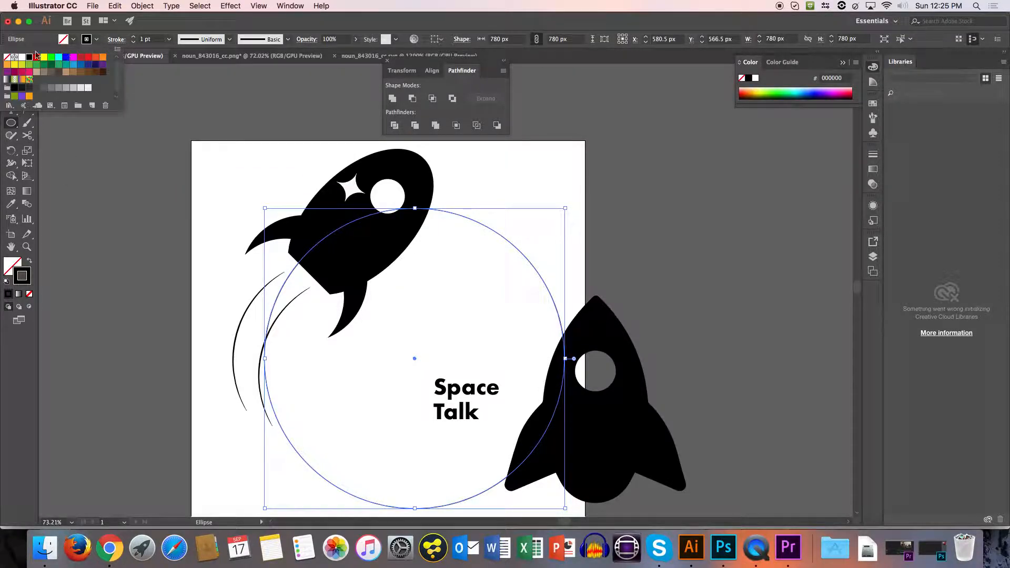
left_click(8, 58)
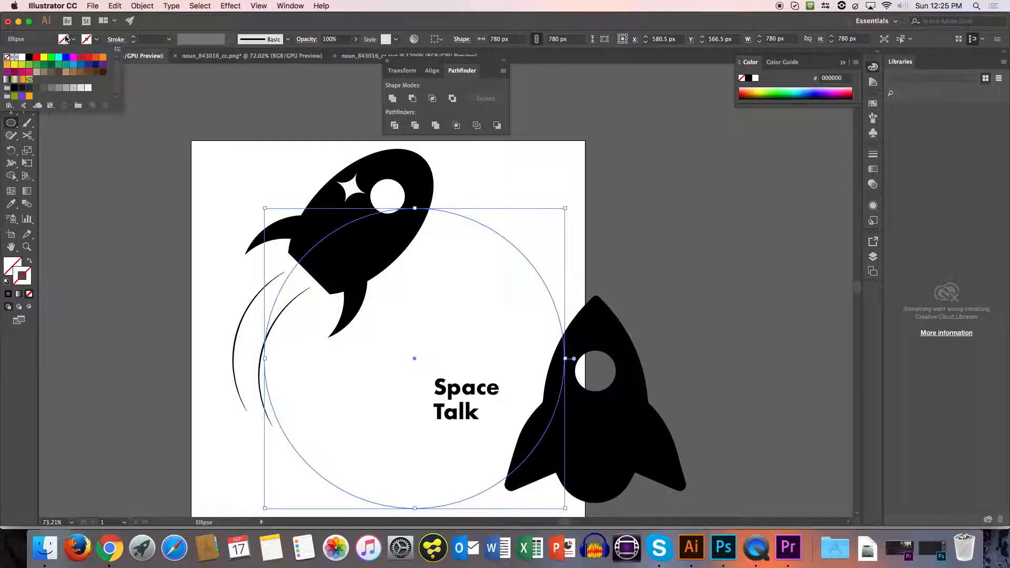
left_click(22, 57)
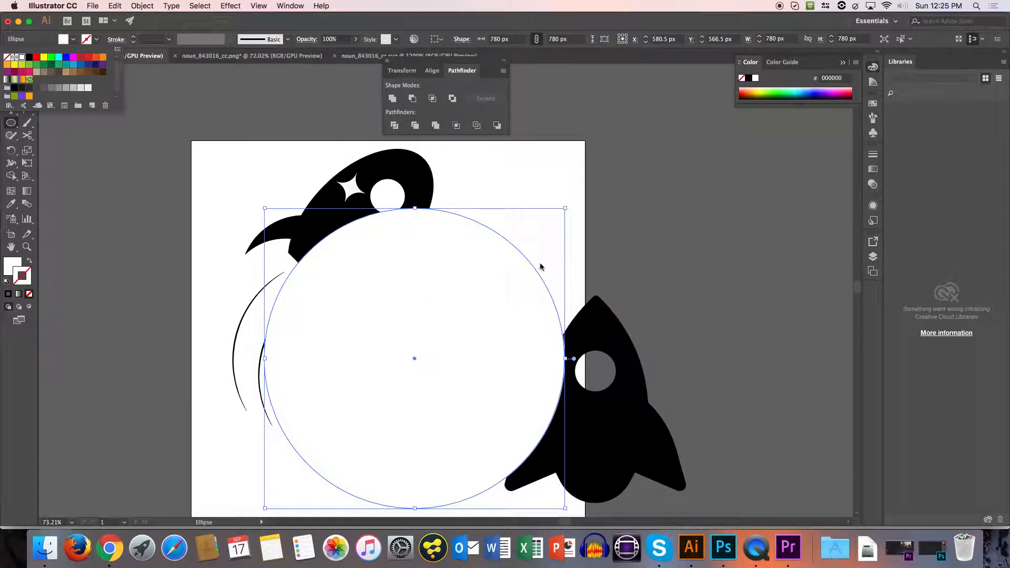
key("Escape")
Send the white circle behind the rocket, arcs and text, and show the transparency grid.
left_click(142, 6)
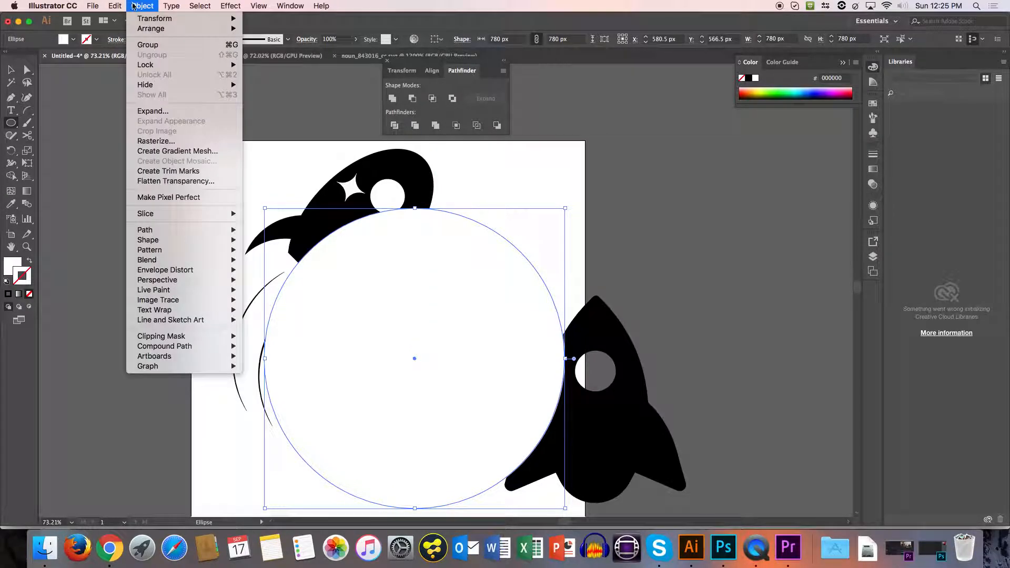
mouse_move(152, 28)
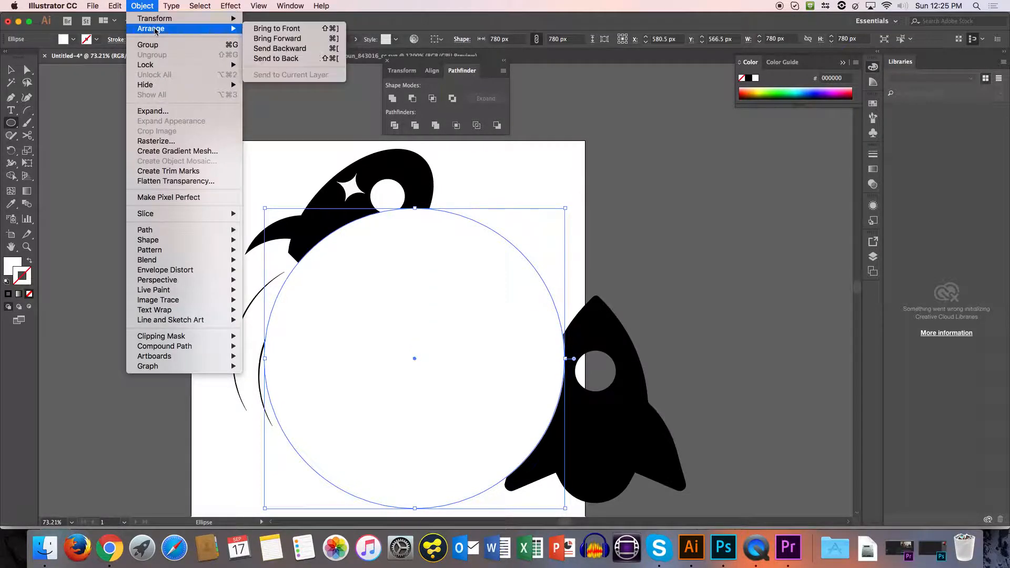
left_click(303, 58)
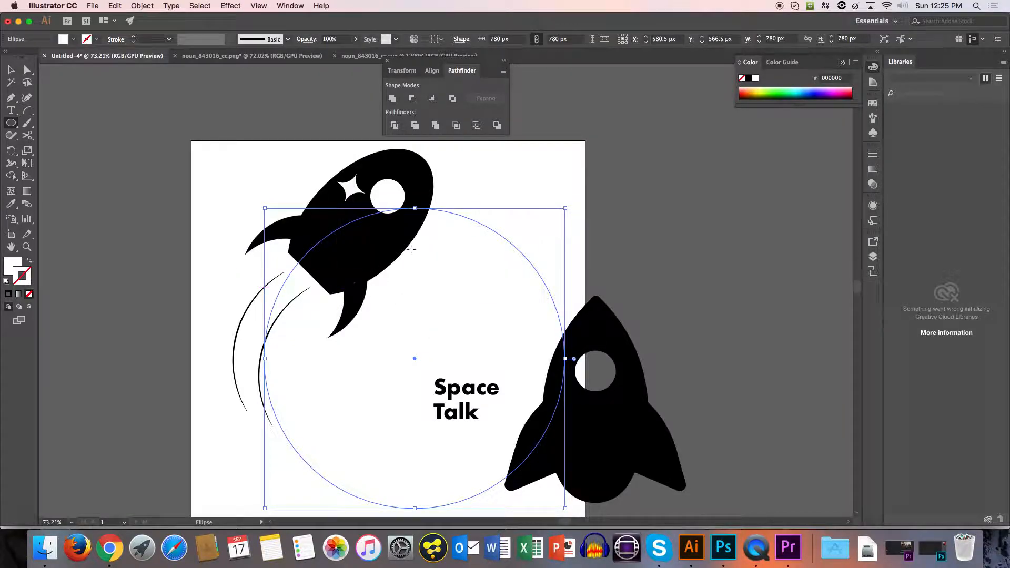
left_click(525, 162)
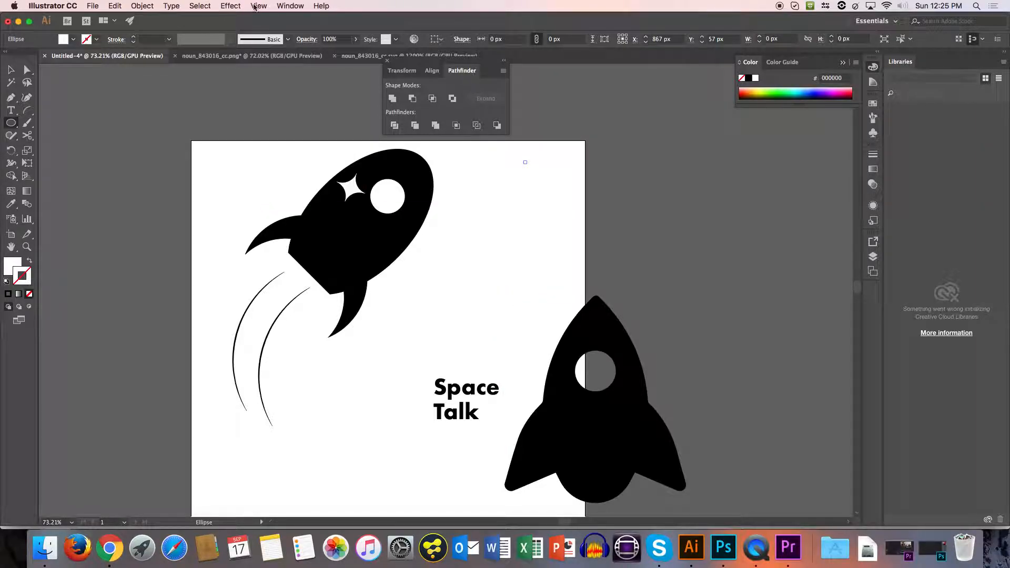
left_click(252, 6)
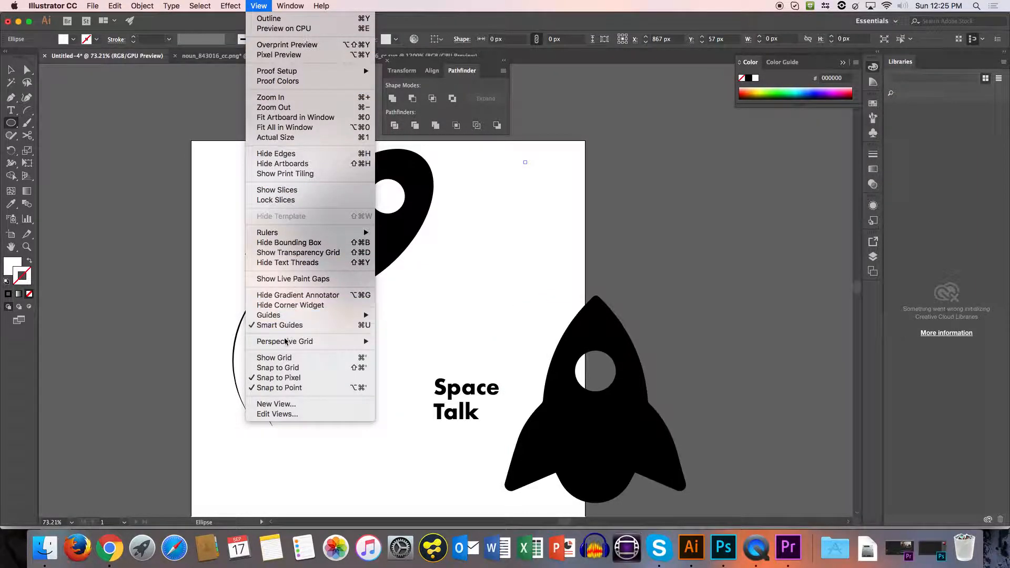
left_click(297, 253)
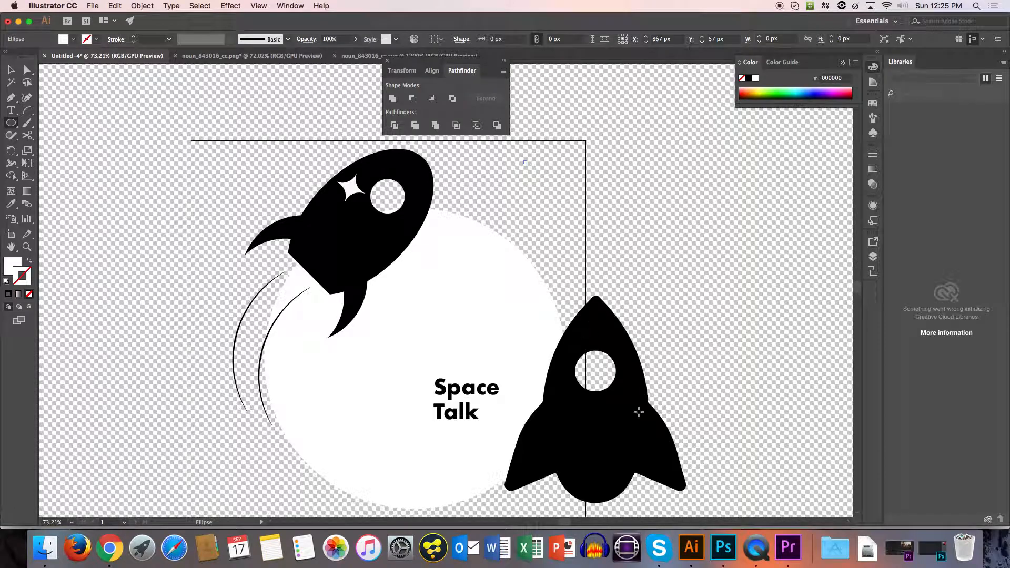
Delete the spare upright rocket and shift the white circle slightly to about X 600 px, Y 587 px.
key("v")
left_click(630, 429)
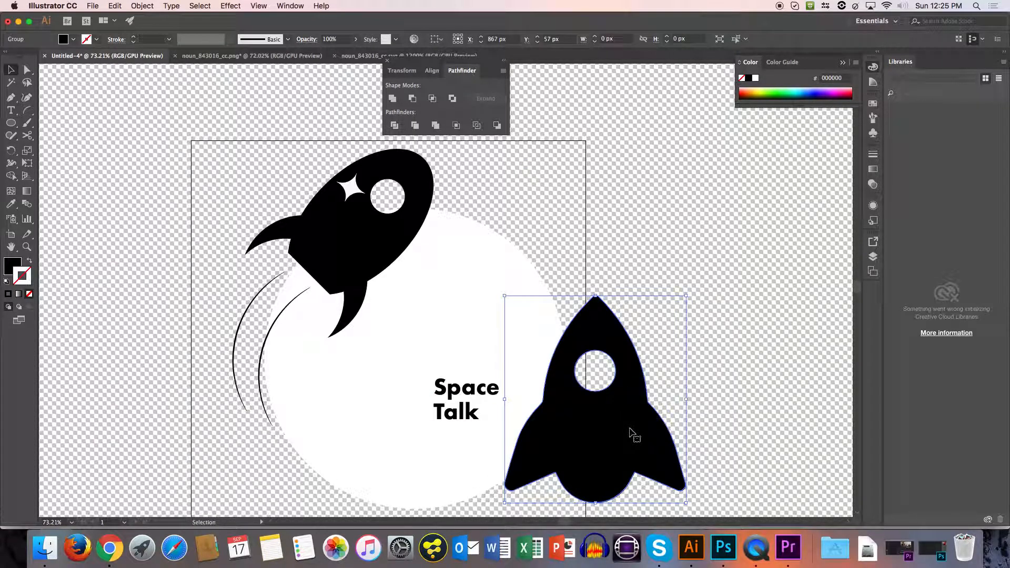
key("Delete")
left_click_drag(484, 351, 491, 359)
Enlarge the tilted rocket to about 624 px square and place it in the artboard's upper-left corner, overlapping the circle.
key("z")
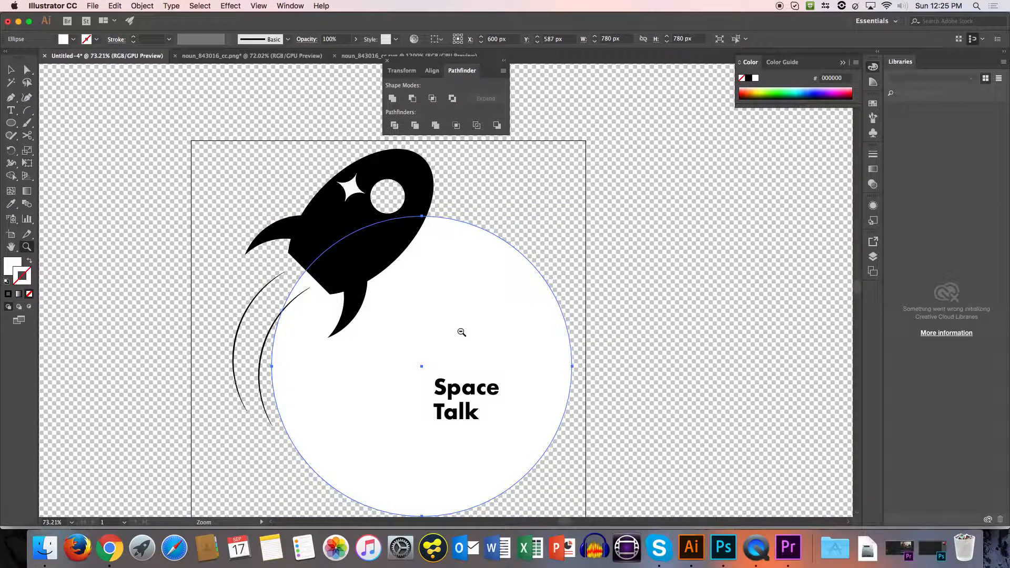
left_click(461, 331, "alt")
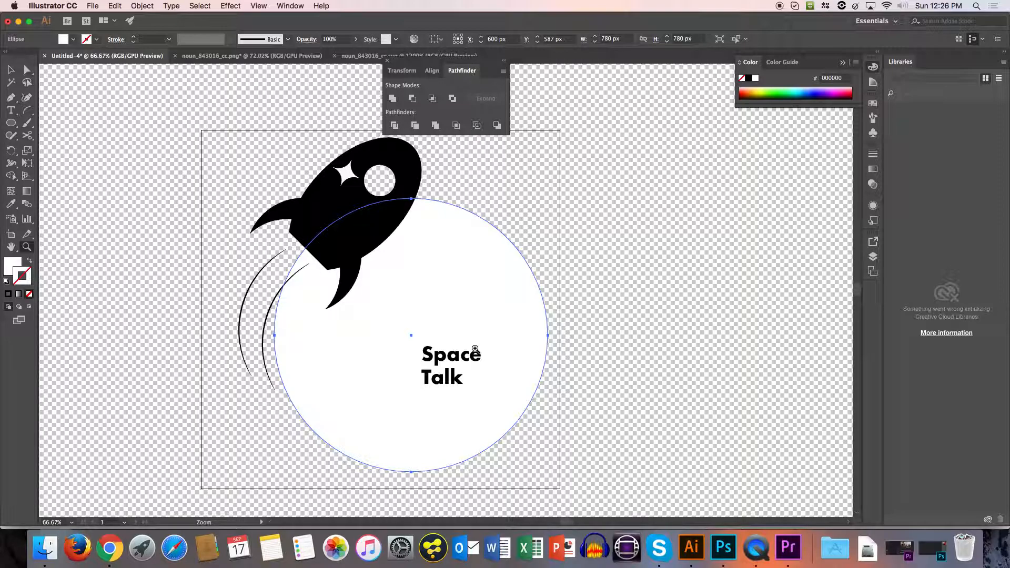
key("v")
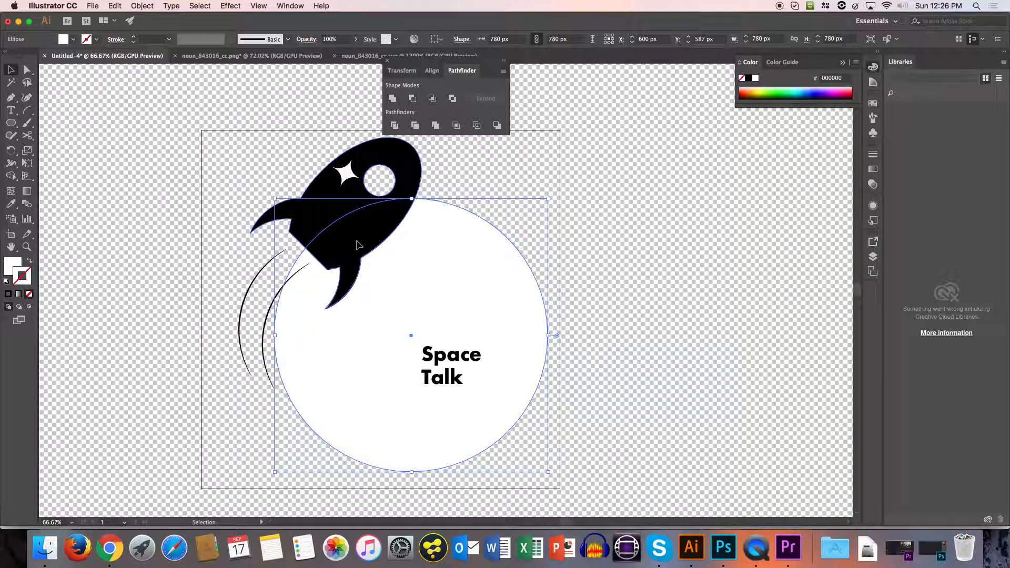
left_click(392, 279)
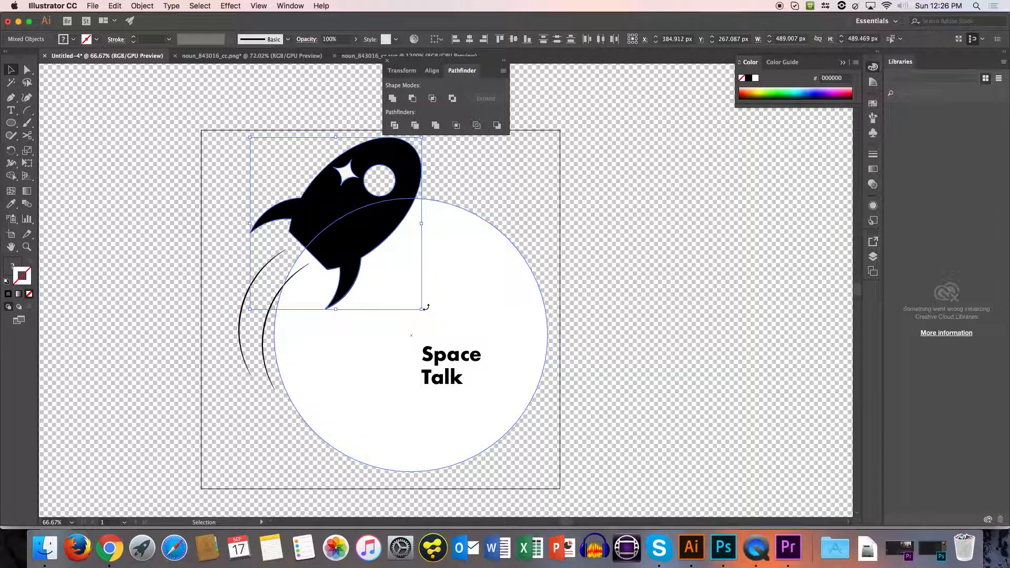
left_click_drag(421, 310, 491, 356)
left_click_drag(402, 277, 357, 259)
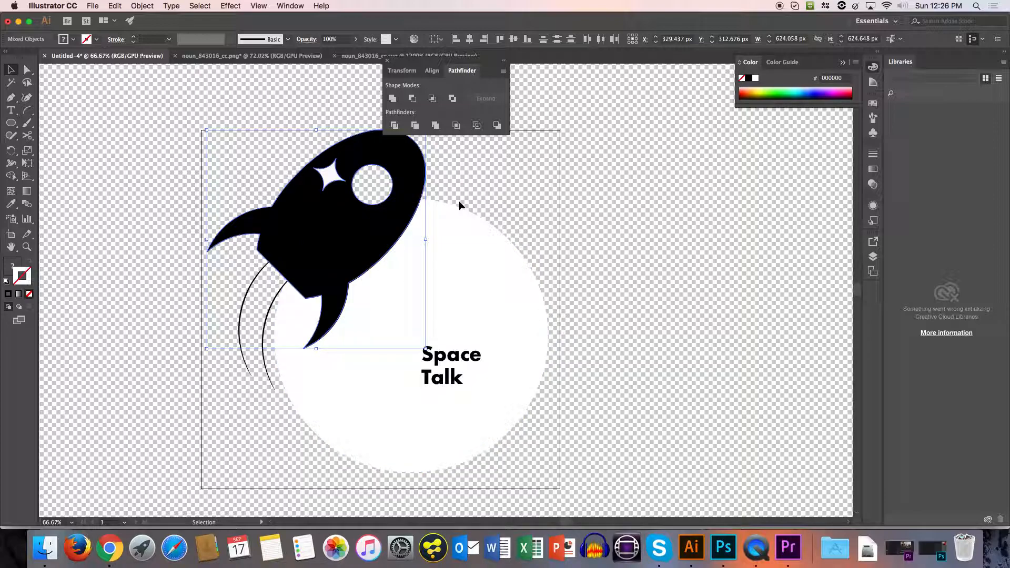
key("Left")
key("Left")
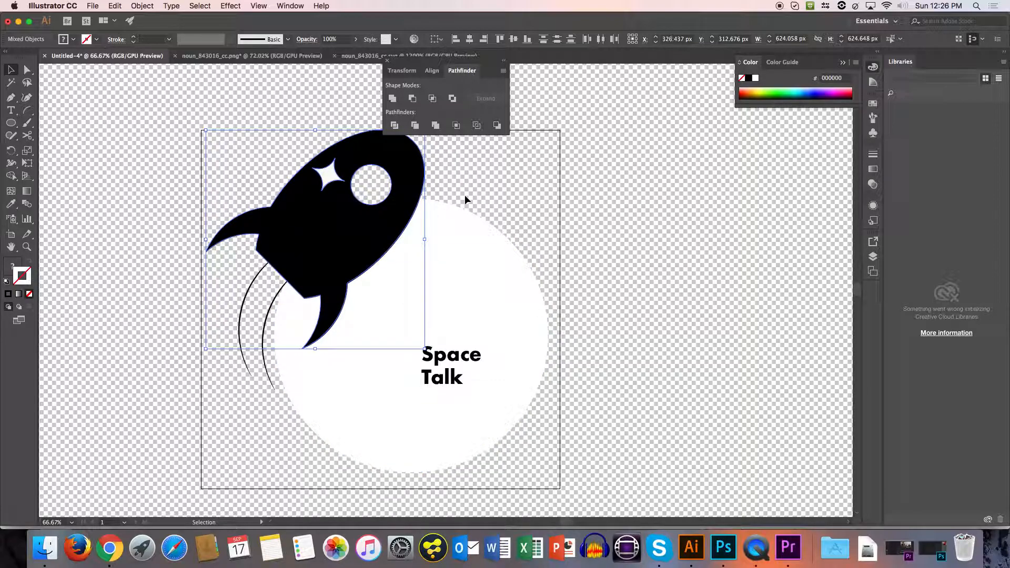
left_click(469, 191)
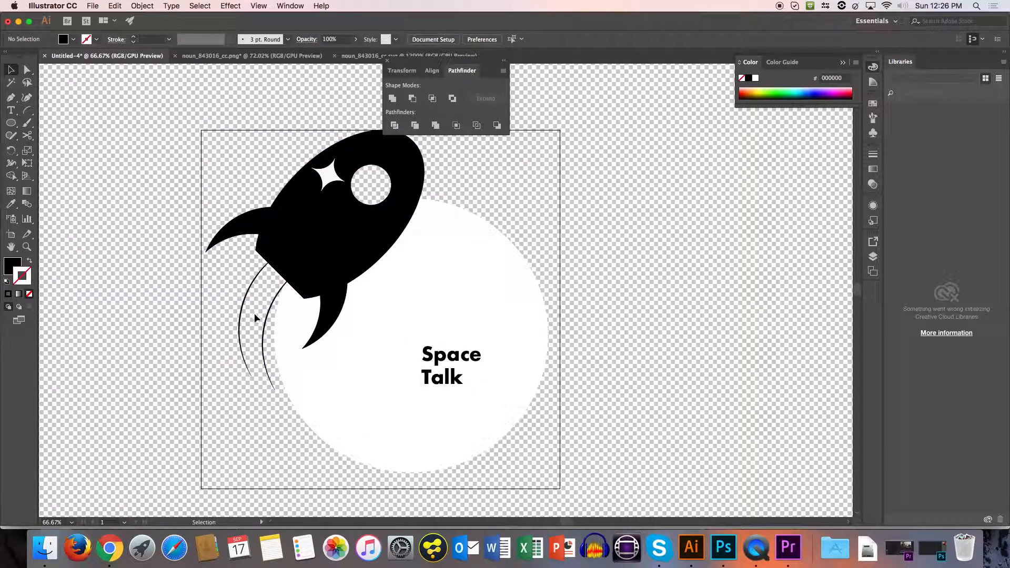
Move both trail arcs down and left, rotate them slightly and place them just behind the enlarged rocket's tail.
left_click(267, 326)
left_click(238, 318, "shift")
left_click_drag(234, 332, 203, 362)
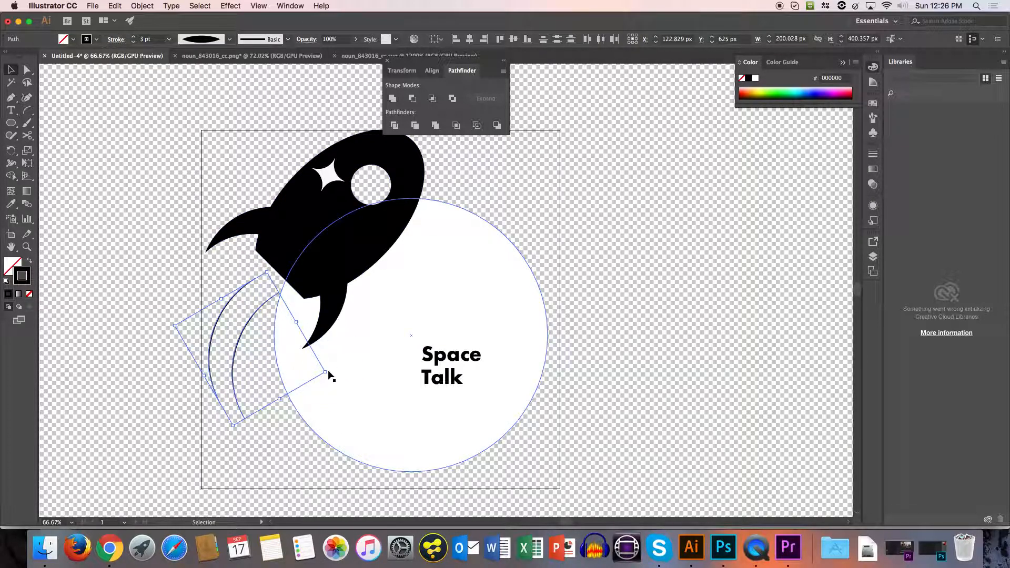
left_click_drag(330, 371, 316, 354)
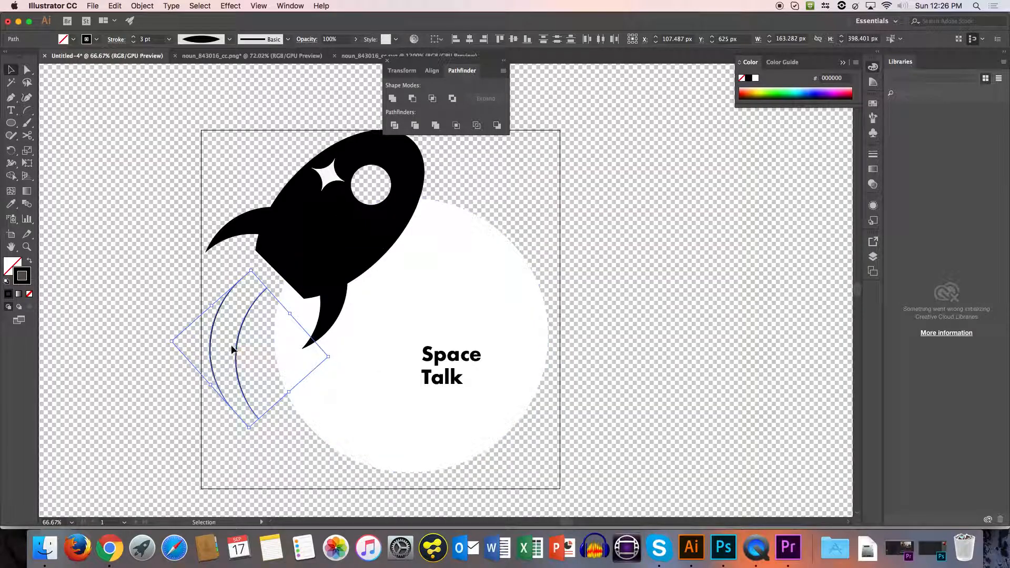
left_click_drag(235, 346, 247, 342)
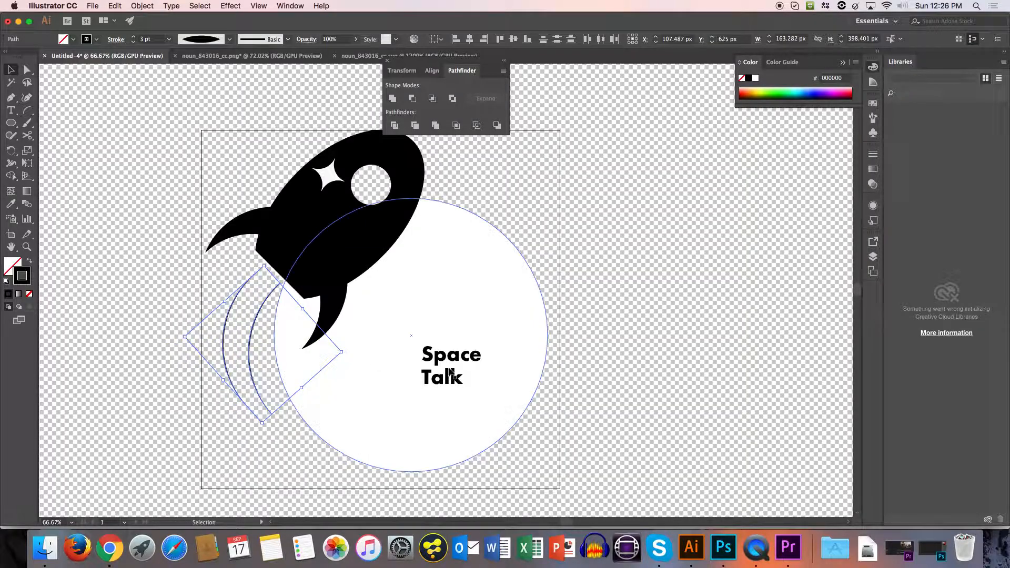
Enlarge the "Space Talk" text to fill most of the white circle's width and position it beside the rocket's lower fin.
left_click(452, 360)
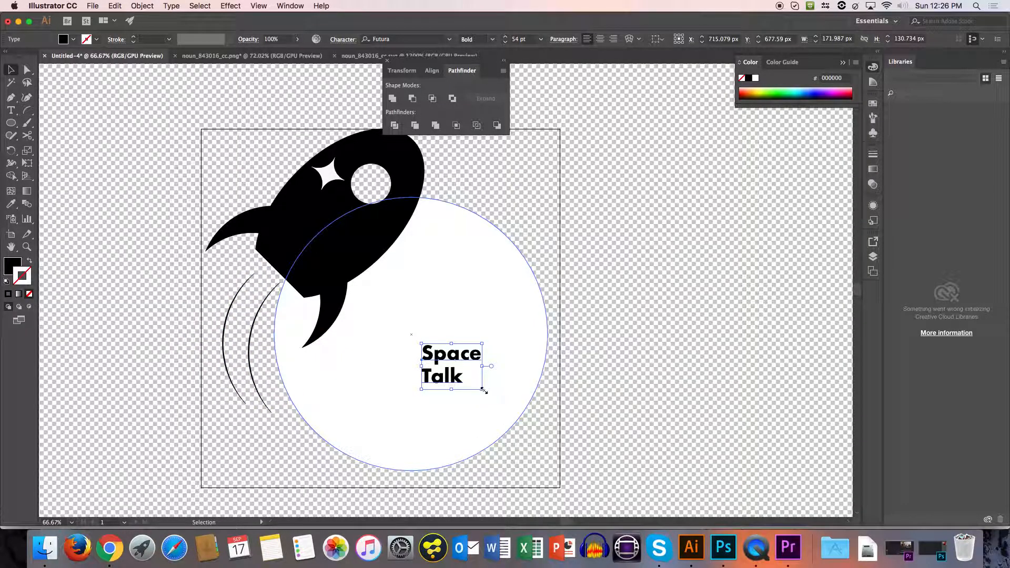
left_click_drag(482, 391, 541, 415)
left_click_drag(513, 348, 500, 348)
left_click(598, 415)
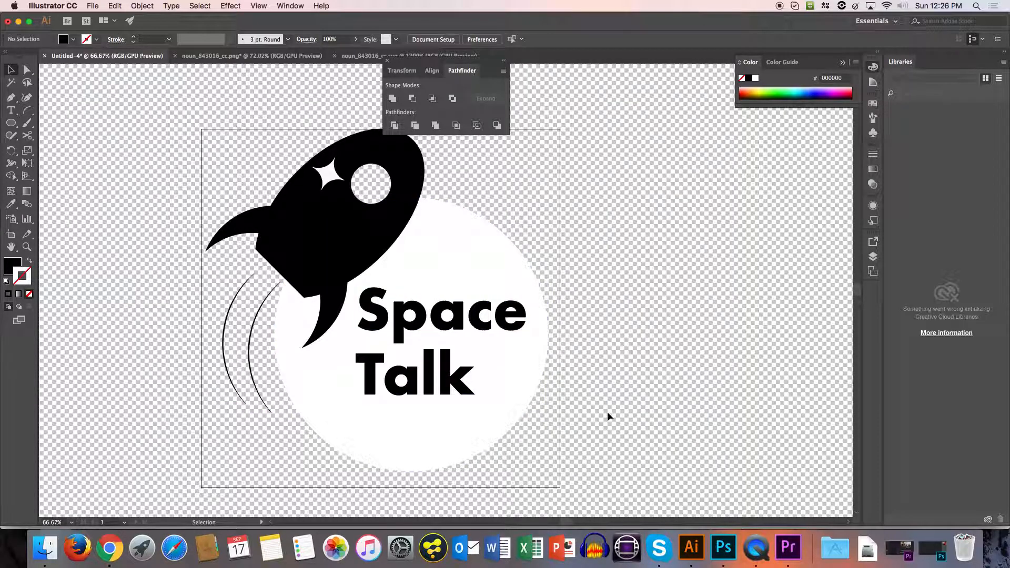
Group all the logo artwork and centre the group horizontally and vertically on the artboard.
left_click_drag(561, 329, 570, 349)
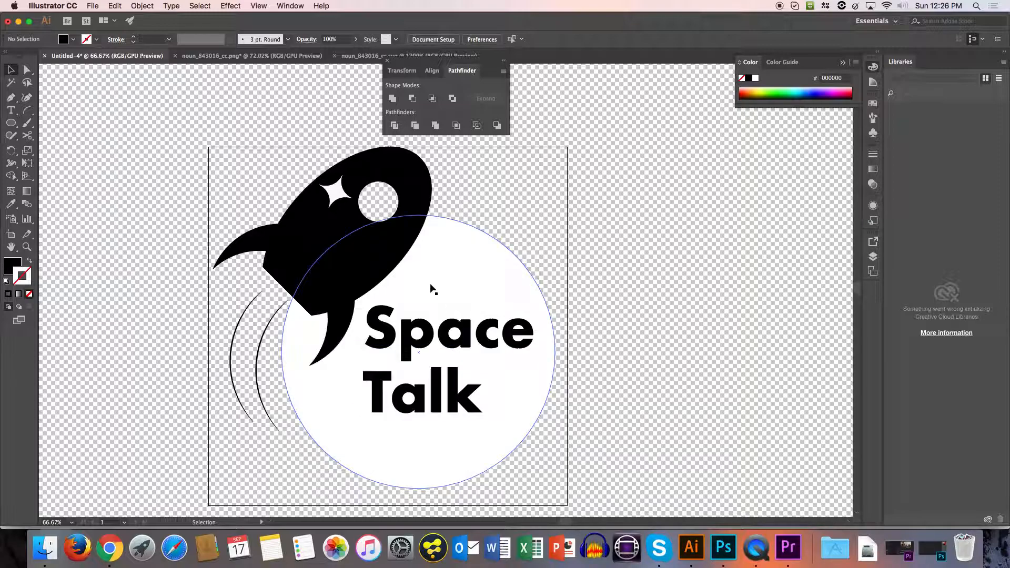
left_click(473, 284)
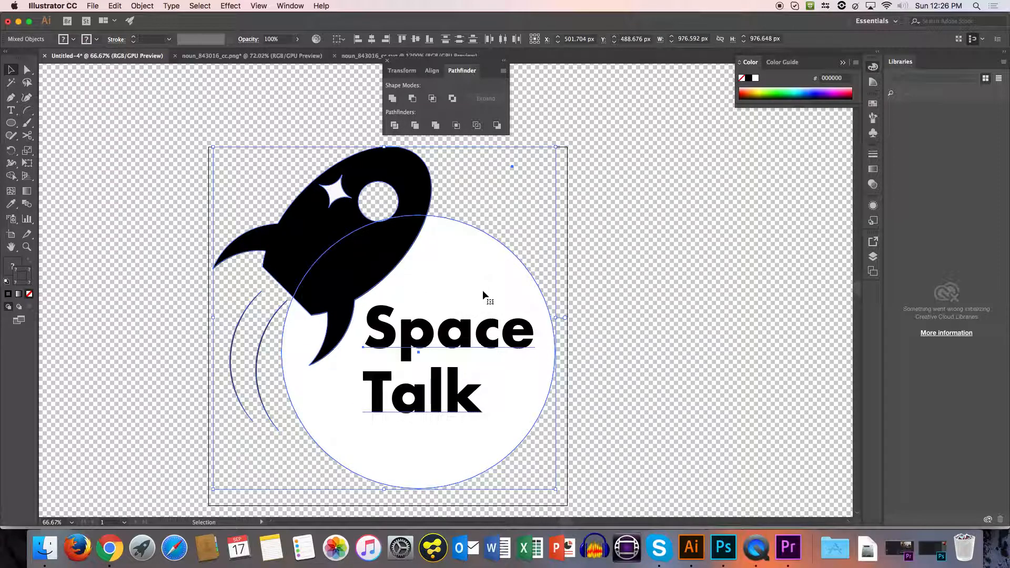
left_click(339, 39)
left_click(356, 75)
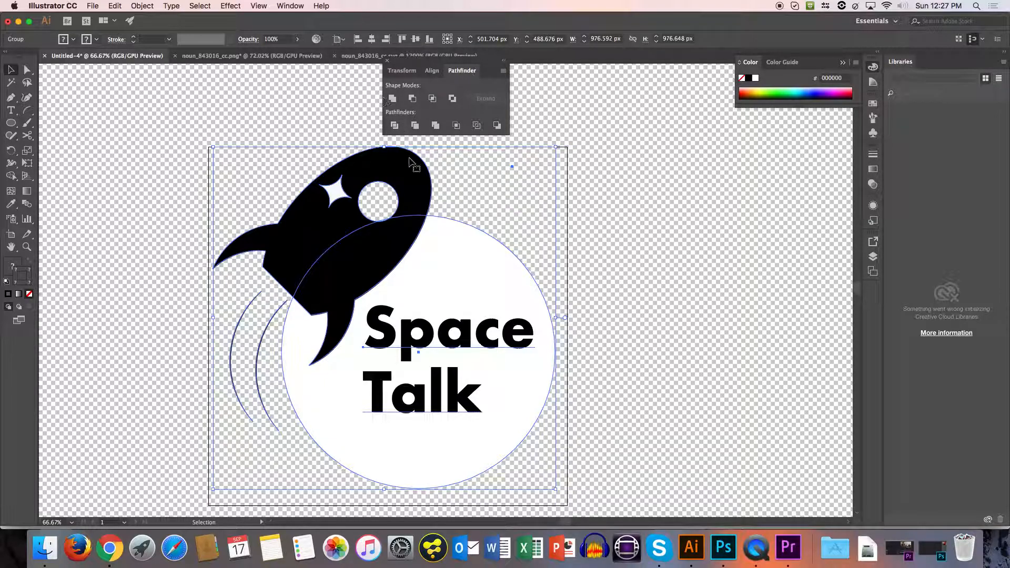
key("a")
key("v")
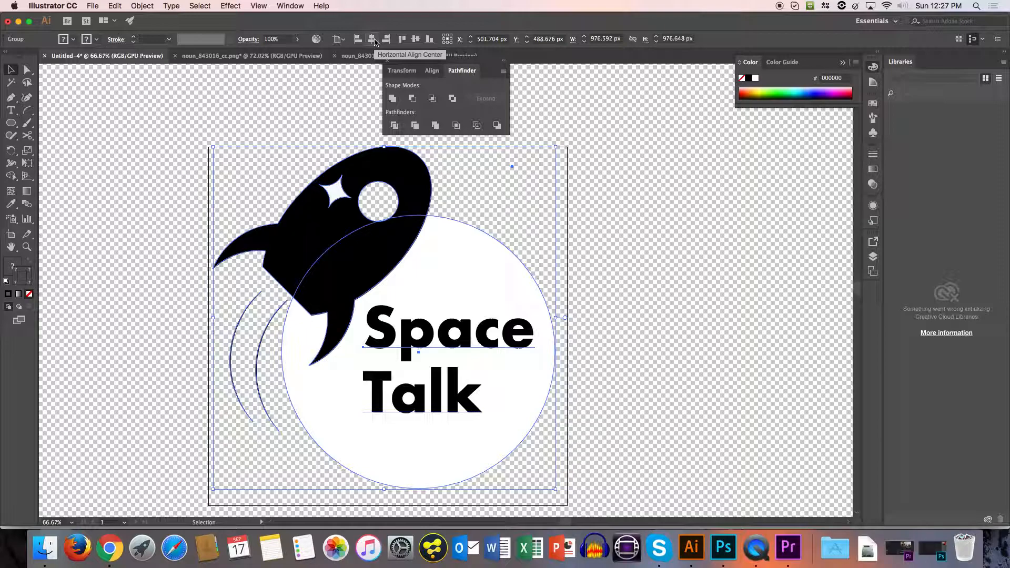
left_click(373, 39)
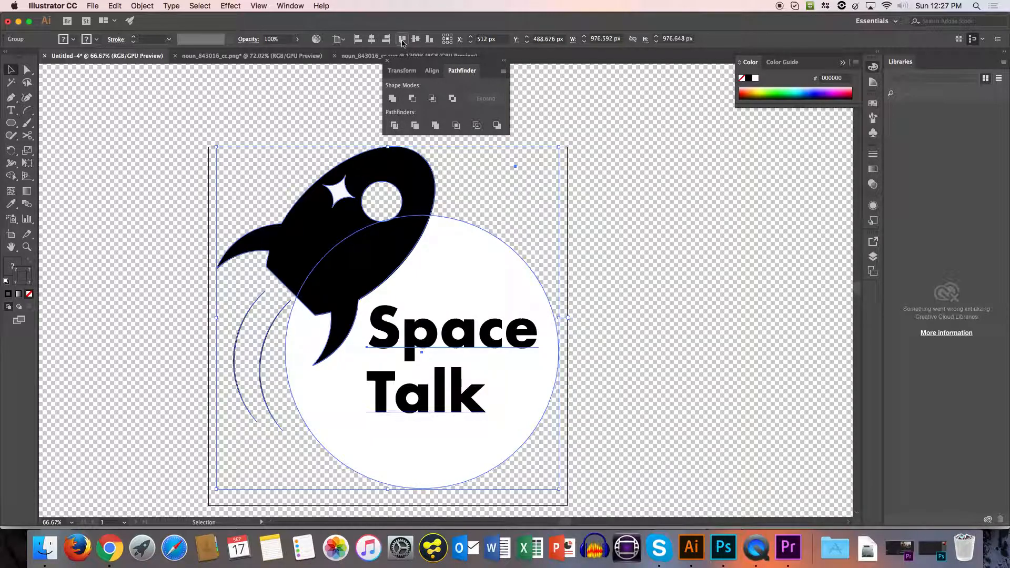
left_click(415, 40)
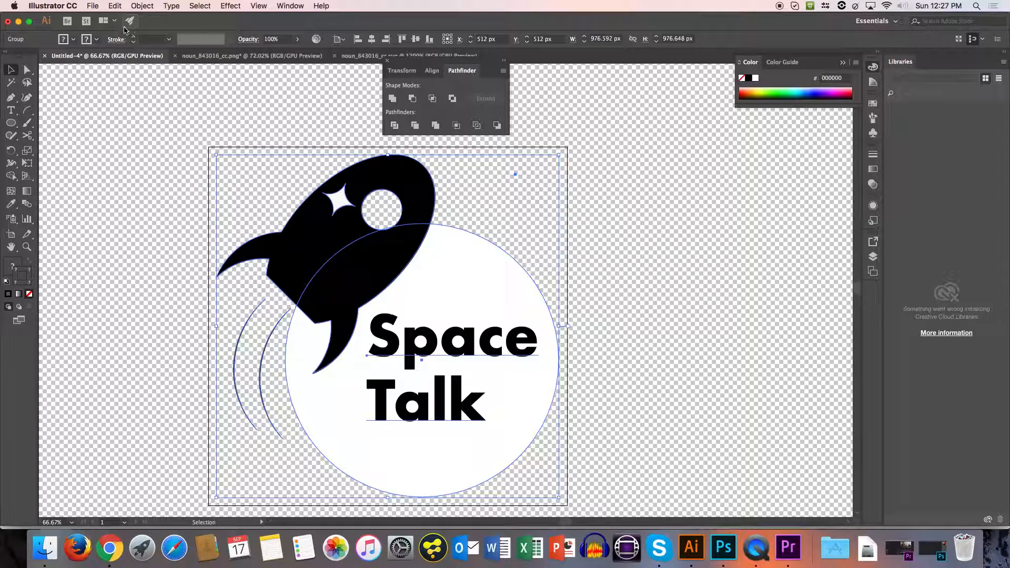
Save the logo in the Assets folder as the Adobe Illustrator file ST_logo.ai with the default Illustrator CC options.
key("super")
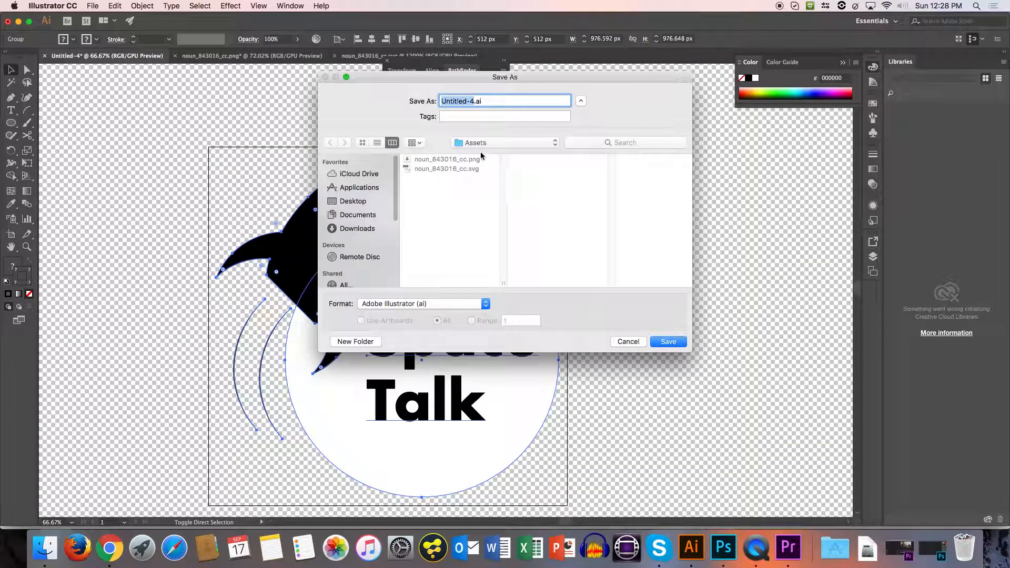
type("Logo")
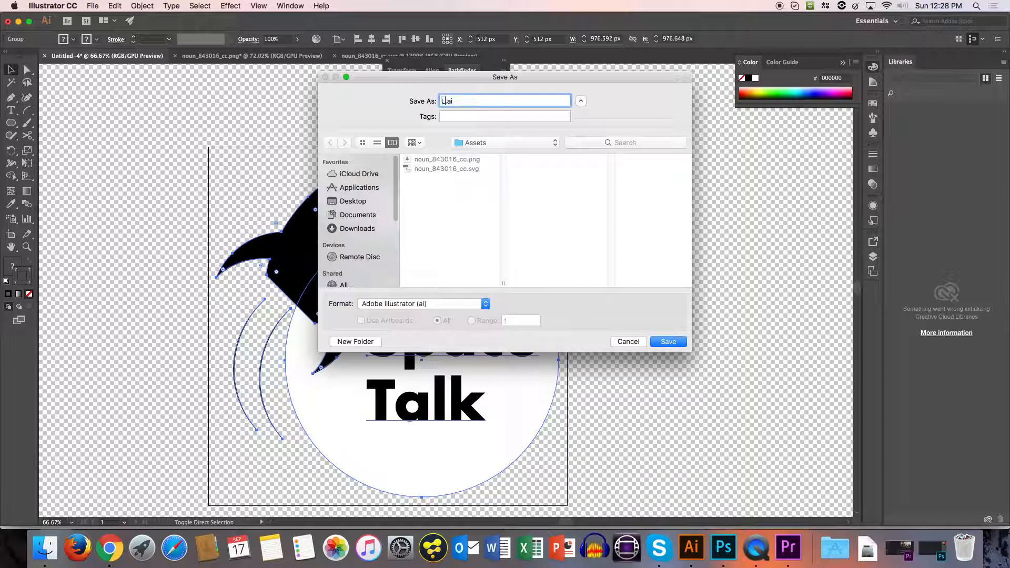
key("BackSpace")
key("BackSpace")
key("BackSpace")
key("BackSpace")
type("ST_logo")
key("Return")
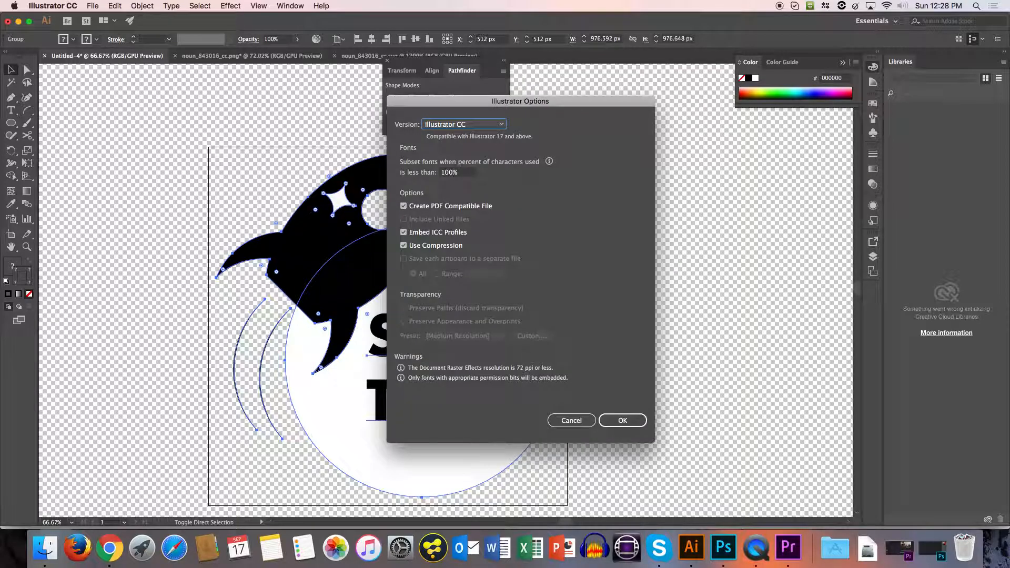
key("Return")
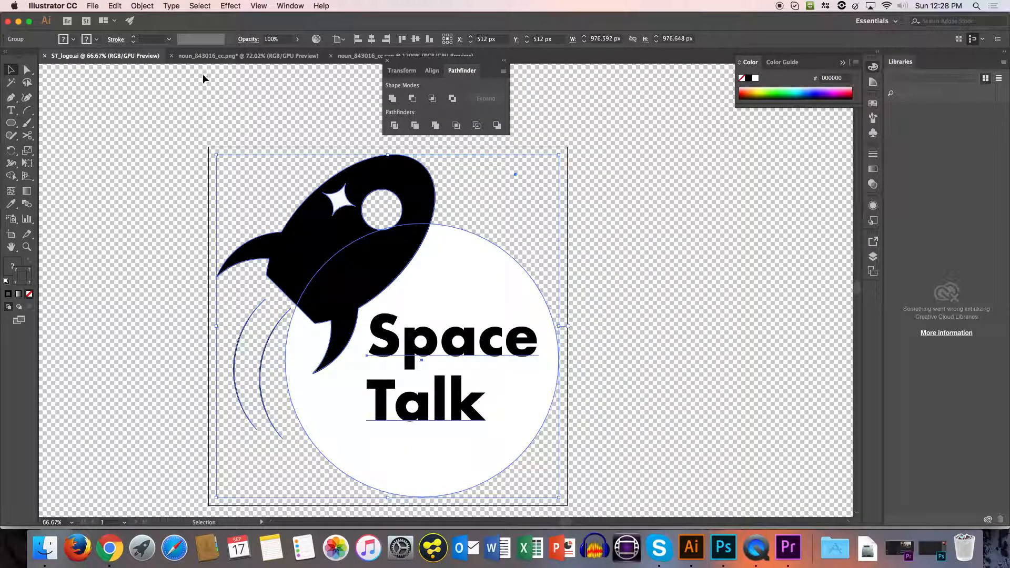
Close noun_843016_cc.png without saving its changes, close noun_843016_cc.svg, and deselect the logo.
left_click(202, 58)
left_click(171, 56)
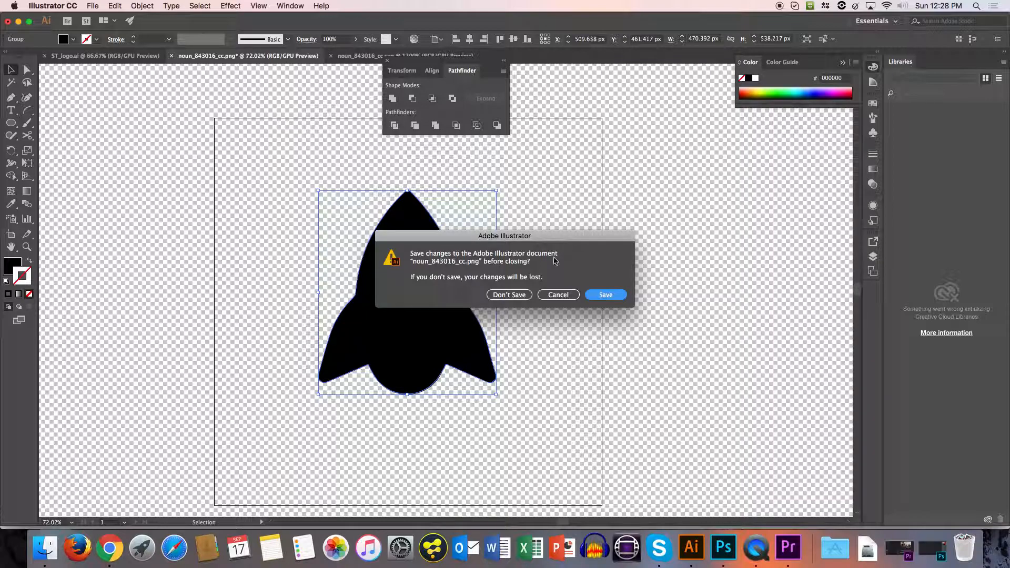
left_click(526, 296)
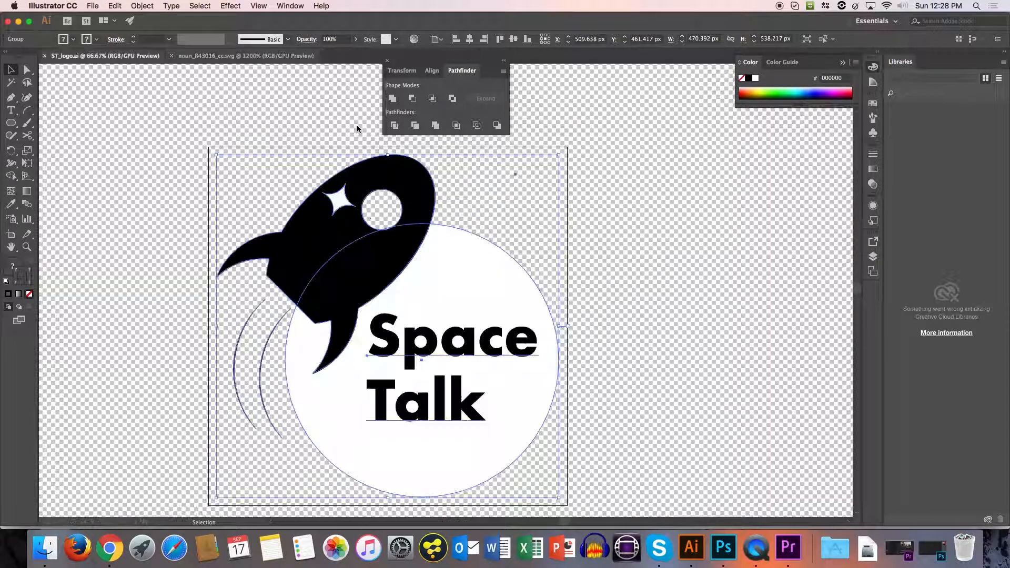
left_click(171, 55)
left_click(128, 104)
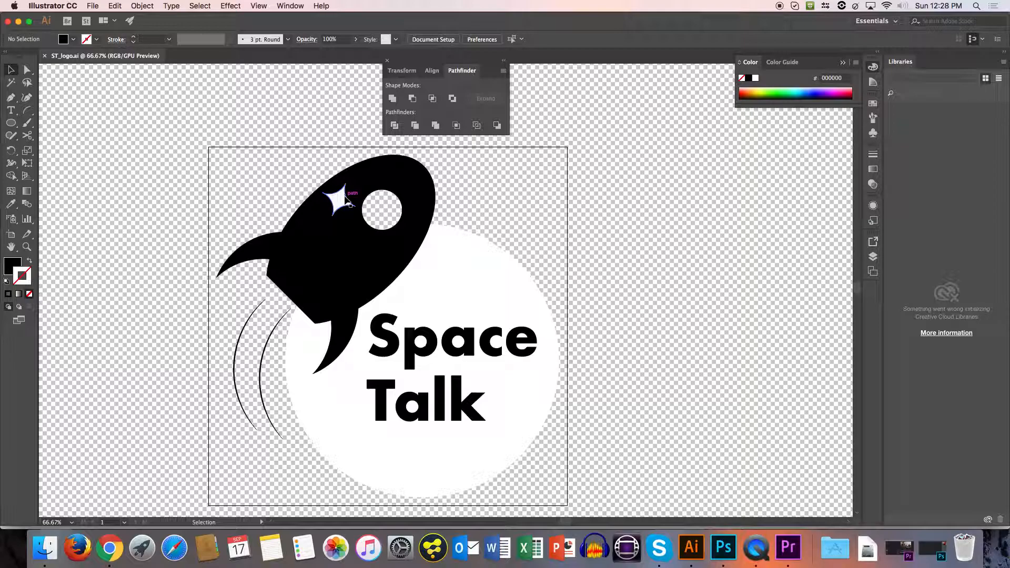
Switch to Photoshop and set up a new document 1920 pixels wide and 1080 pixels high.
left_click(720, 549)
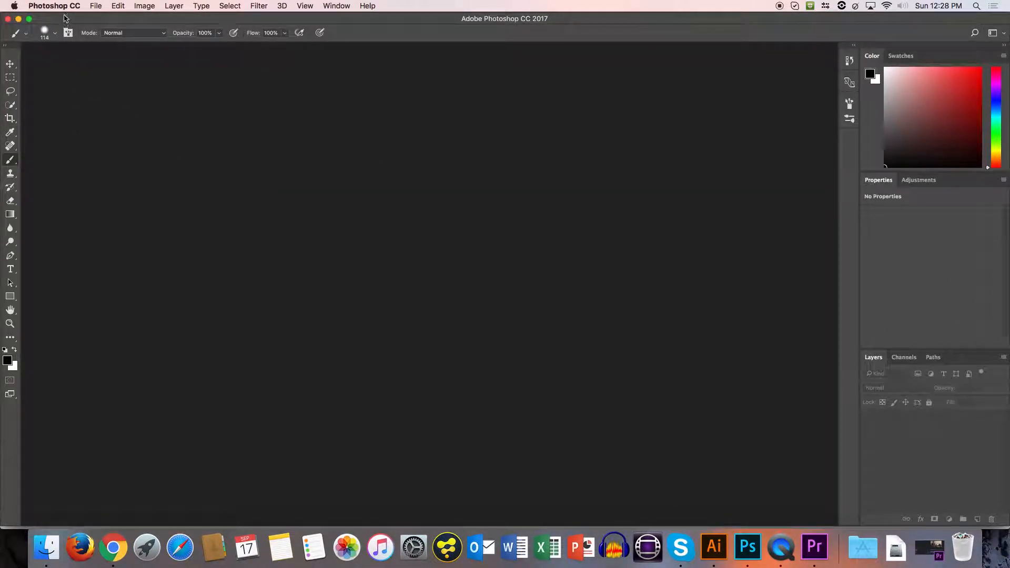
left_click(93, 6)
left_click(102, 19)
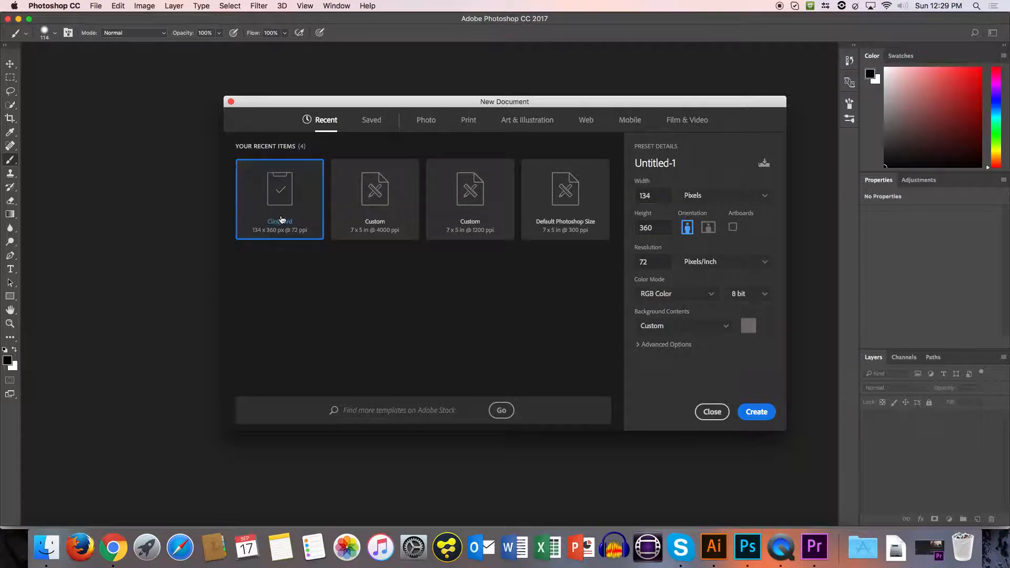
double_click(647, 196)
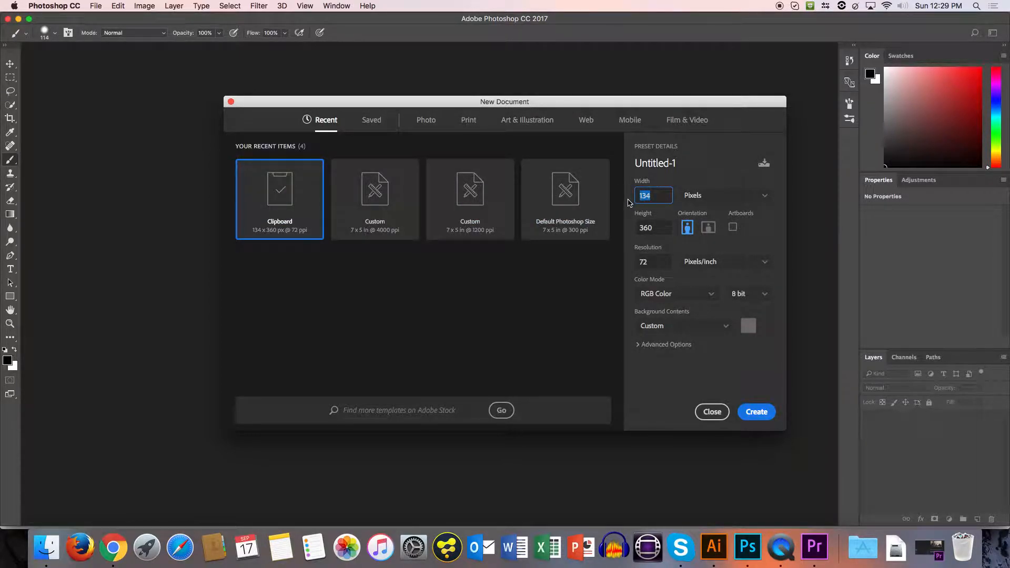
type("1920")
key("Tab")
type("1080")
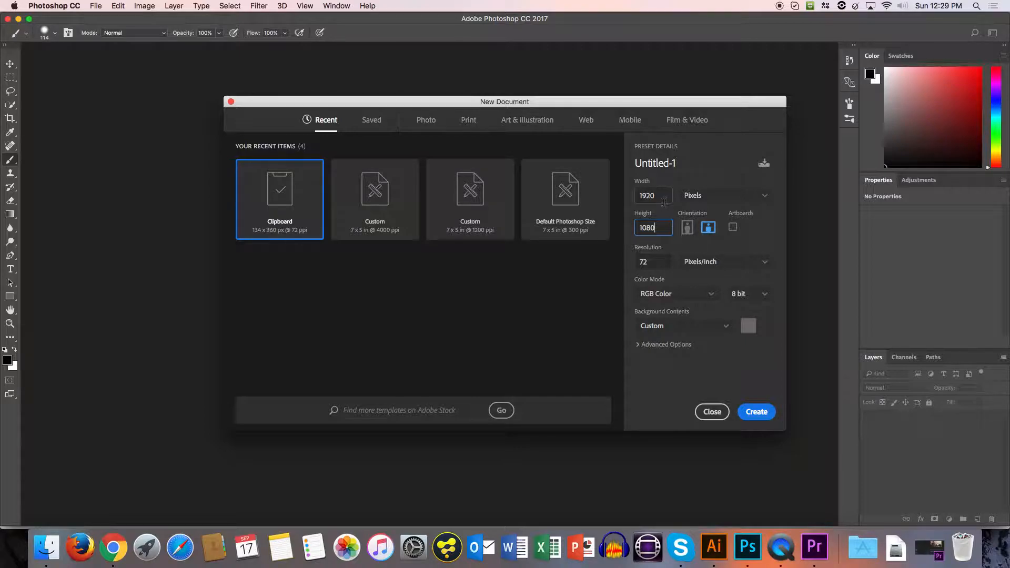
Check the unit and colour mode choices, keep Pixels and RGB Color, and create the document.
left_click(706, 205)
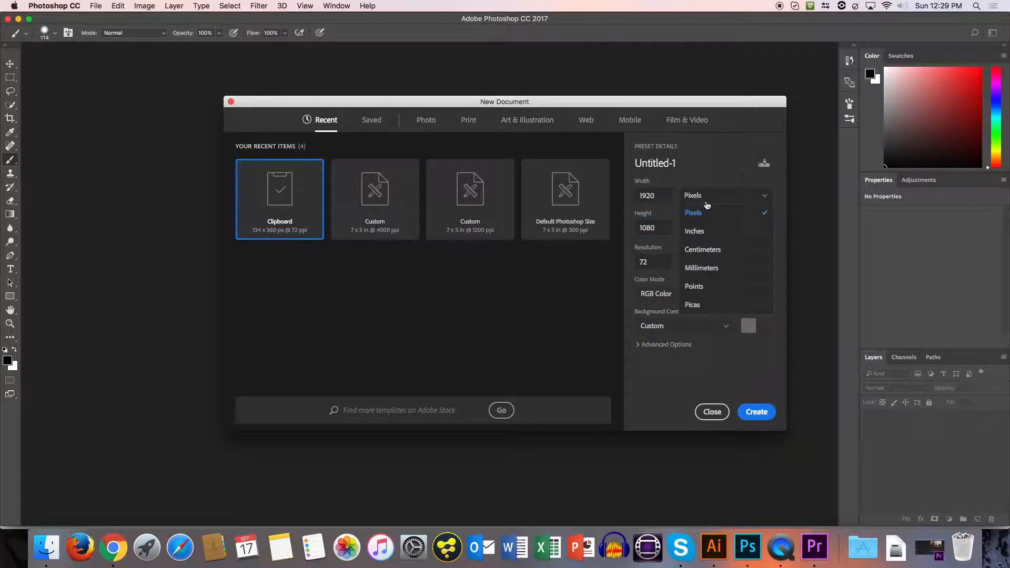
left_click(710, 177)
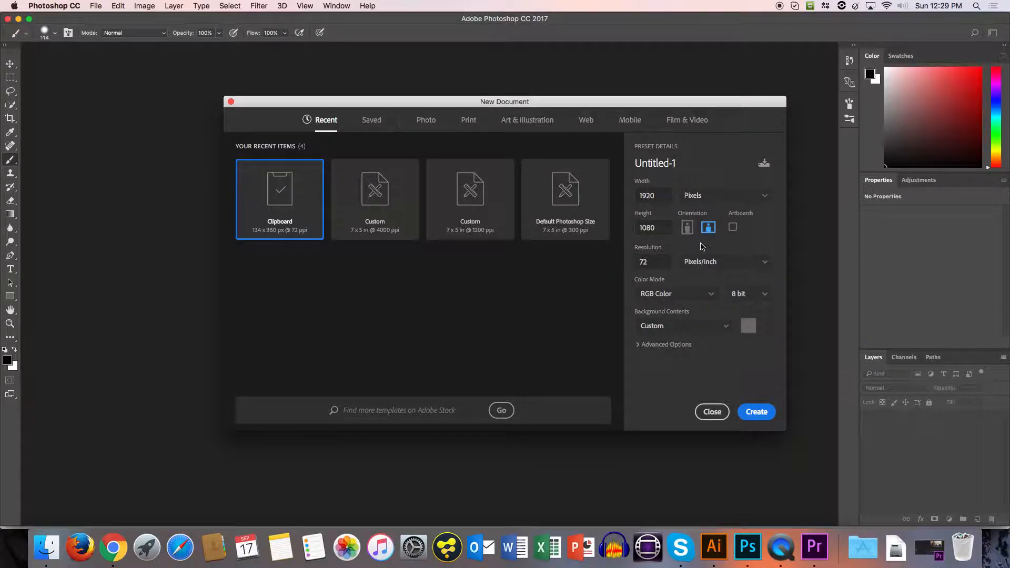
left_click(698, 297)
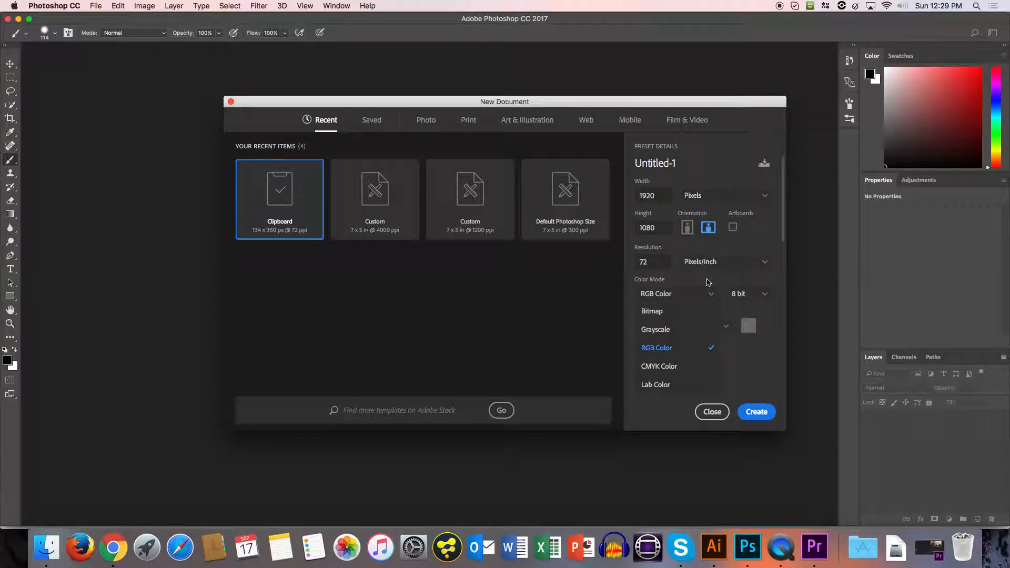
left_click(708, 283)
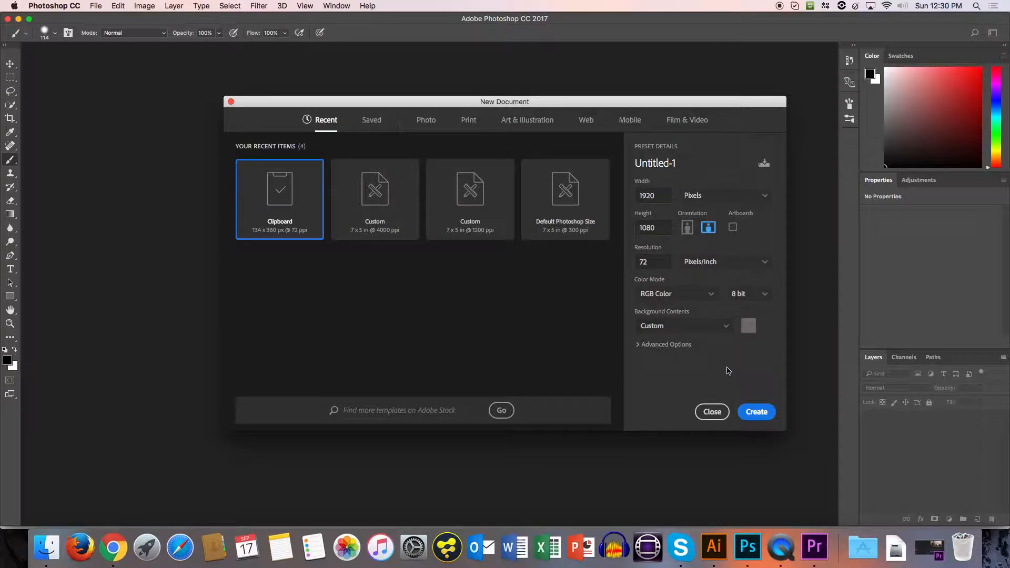
left_click(755, 412)
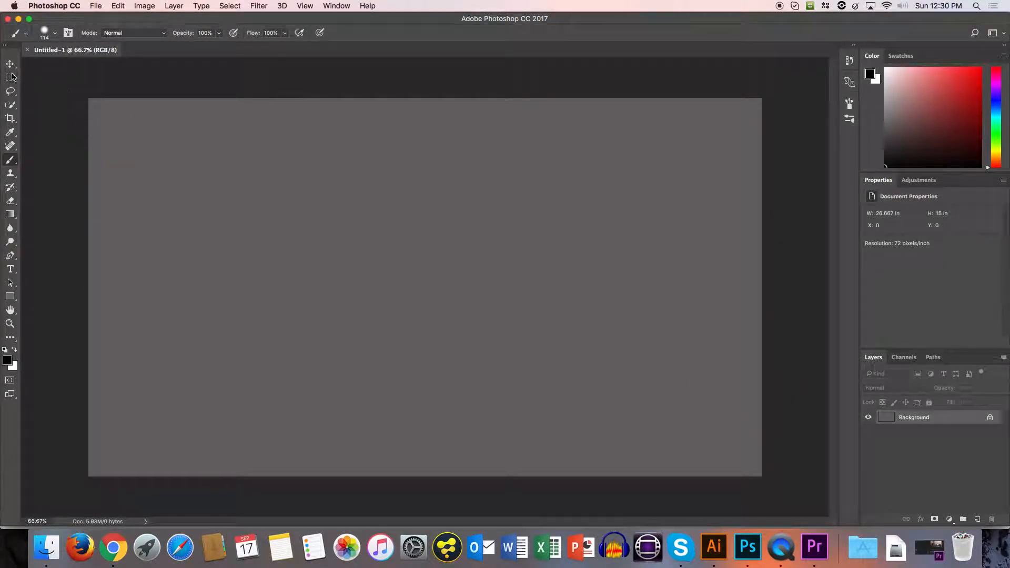
Place ST_logo.ai from the Assets folder into the document as a smart object cropped to its bounding box.
left_click(10, 64)
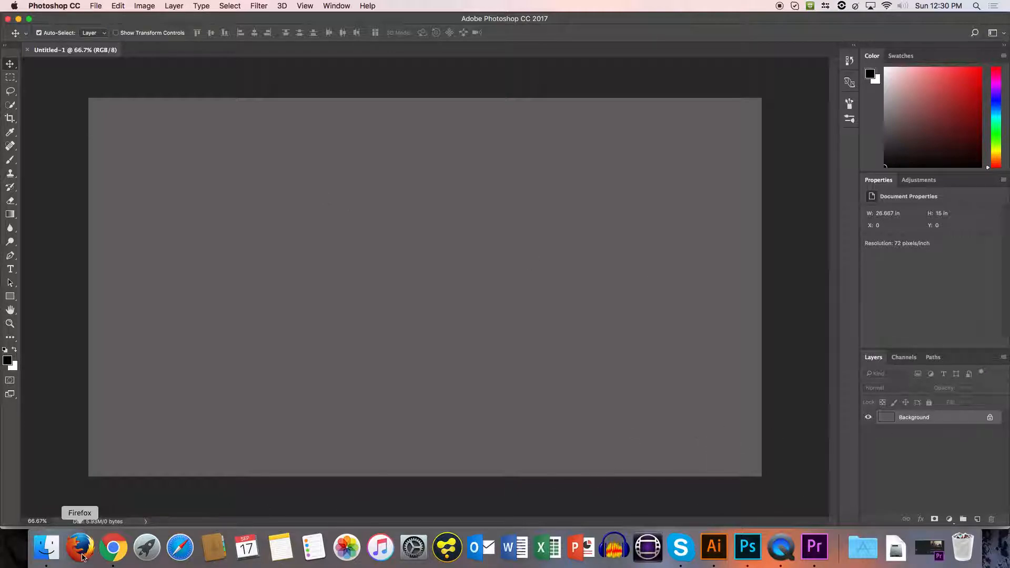
left_click(47, 548)
scroll(240, 344, "down", 1)
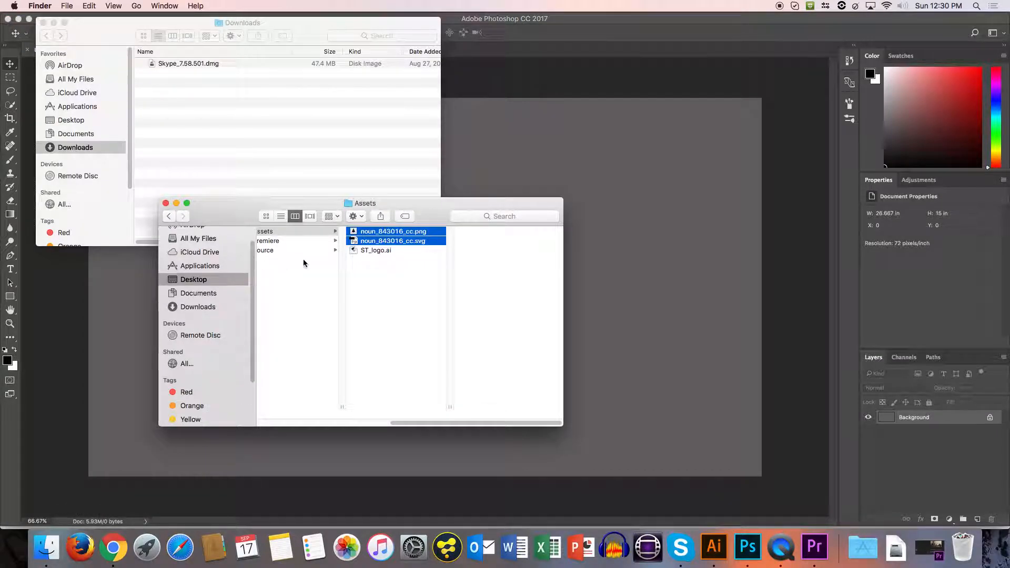
left_click(361, 252)
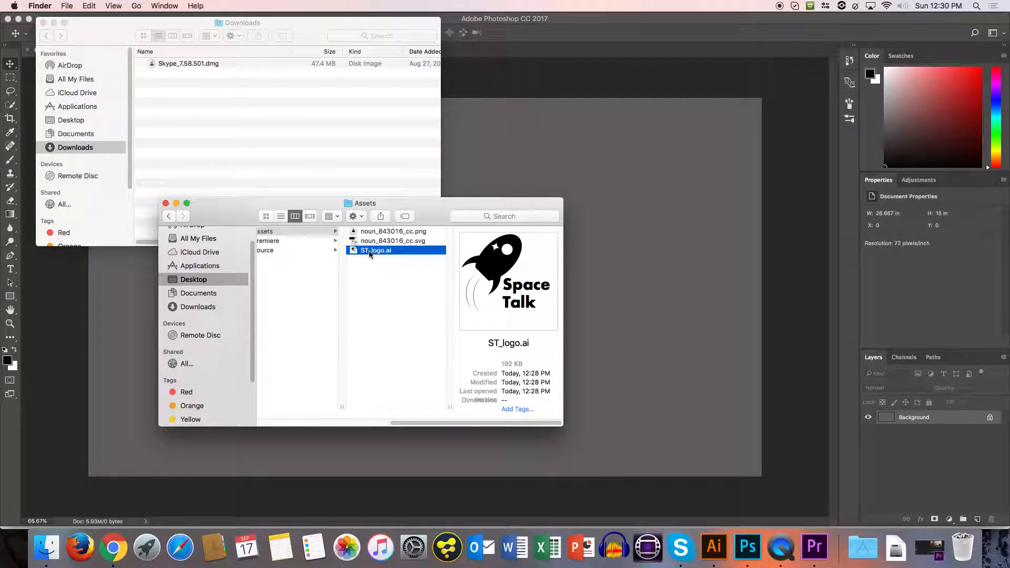
left_click_drag(367, 251, 390, 183)
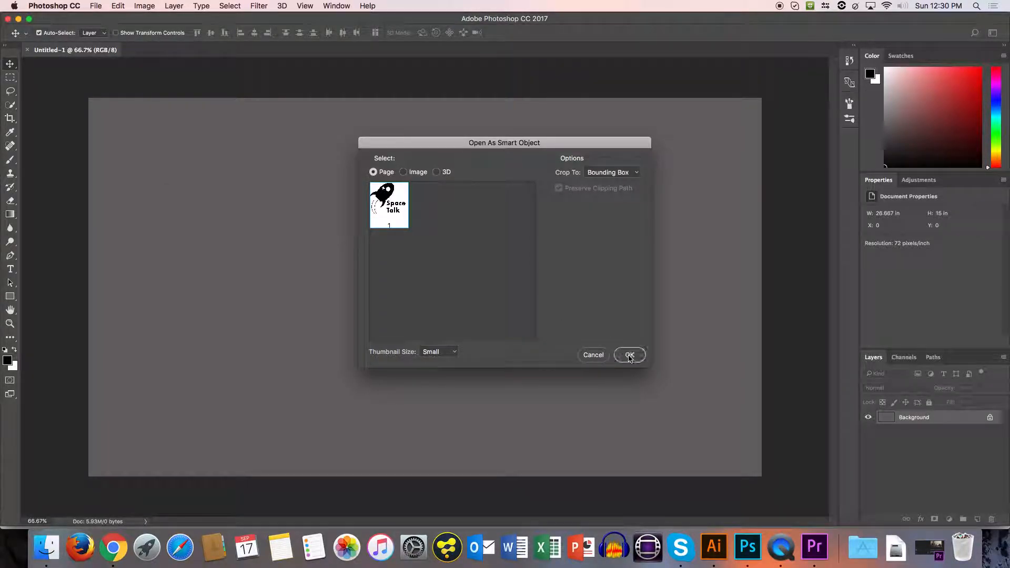
left_click(630, 356)
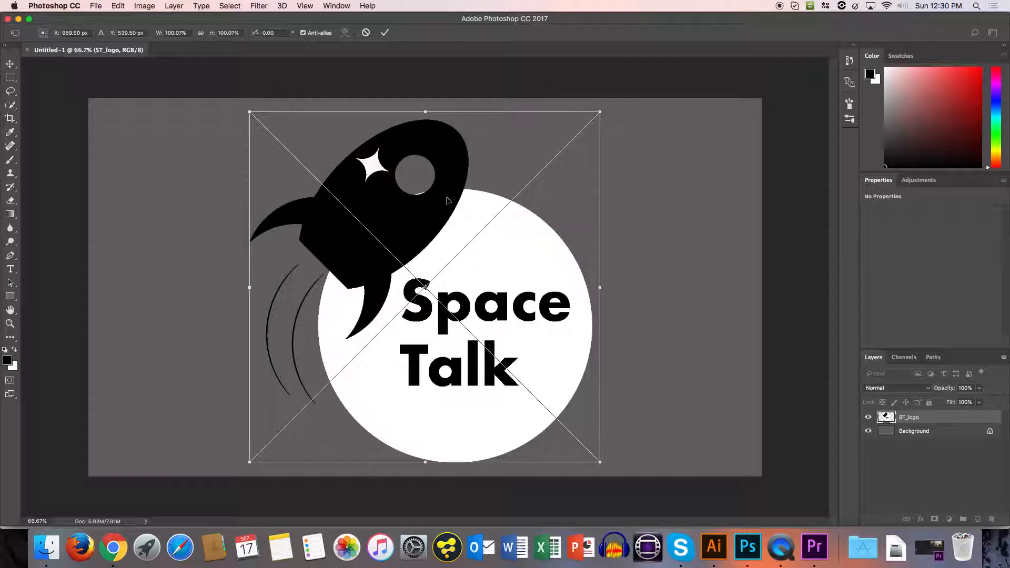
Scale the placed logo to about 30% and position it in the canvas's lower-left corner, at about X 189 px, Y 800 px.
left_click_drag(600, 111, 339, 342)
left_click_drag(318, 394, 187, 387)
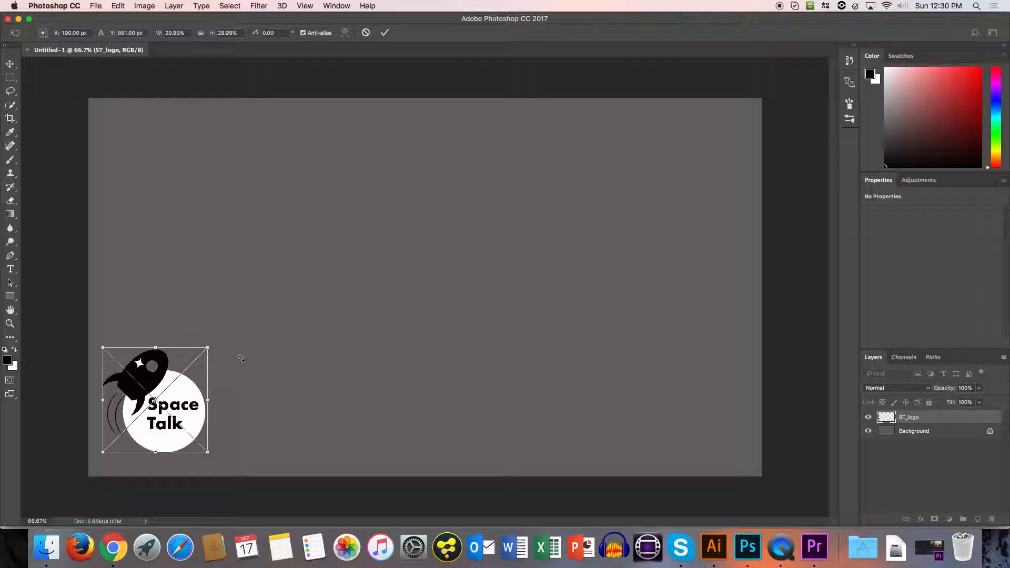
left_click_drag(180, 394, 179, 372)
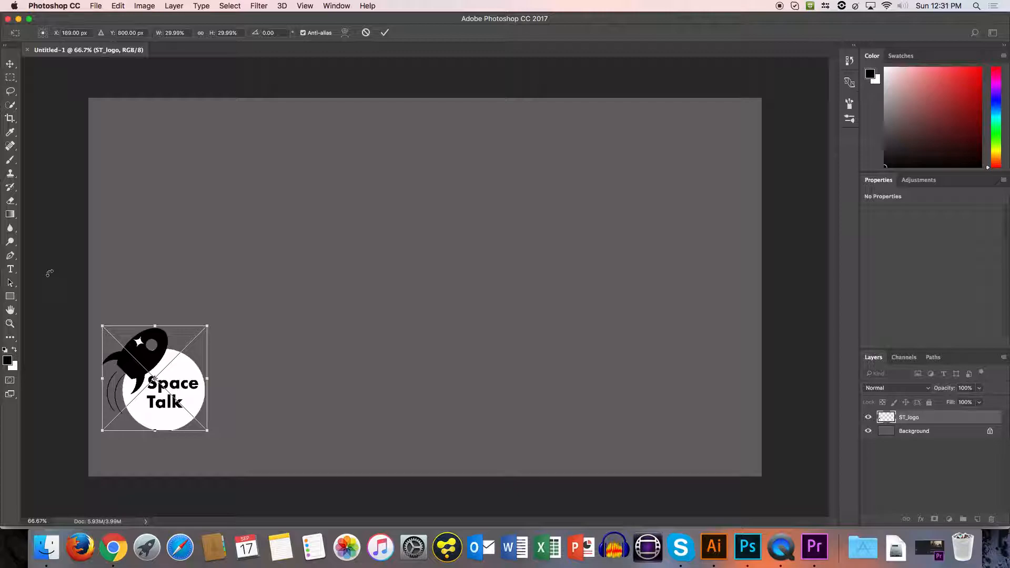
key("Return")
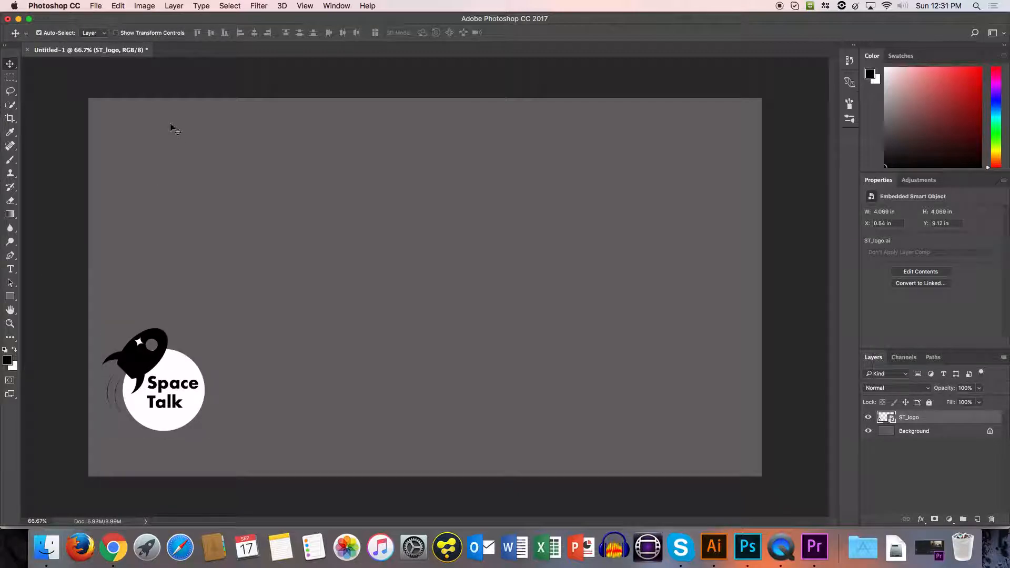
Add a vertical guide at 0 in and move it just past the logo's right side.
left_click(301, 7)
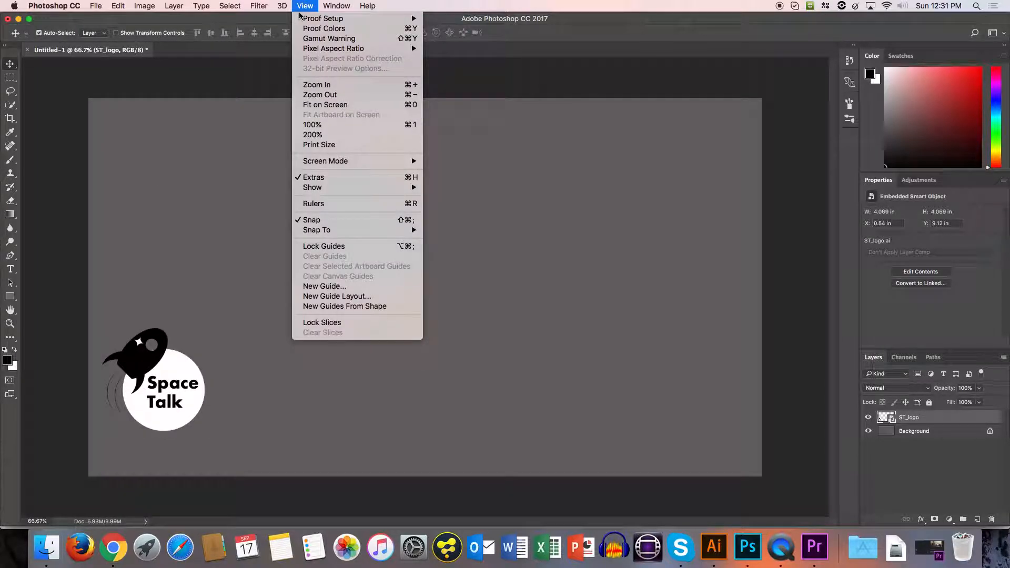
mouse_move(284, 6)
left_click(327, 287)
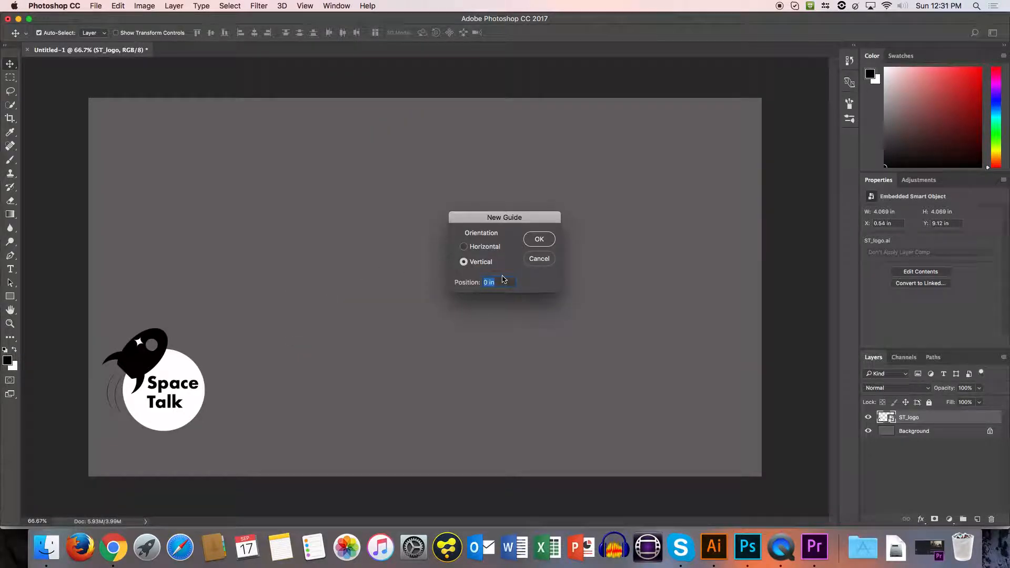
left_click(534, 241)
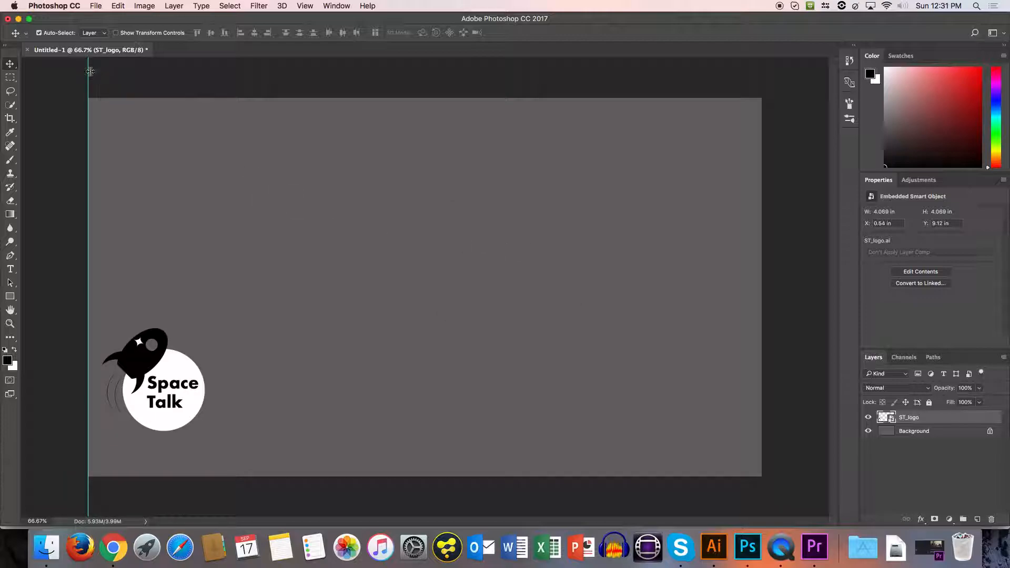
left_click_drag(88, 76, 226, 92)
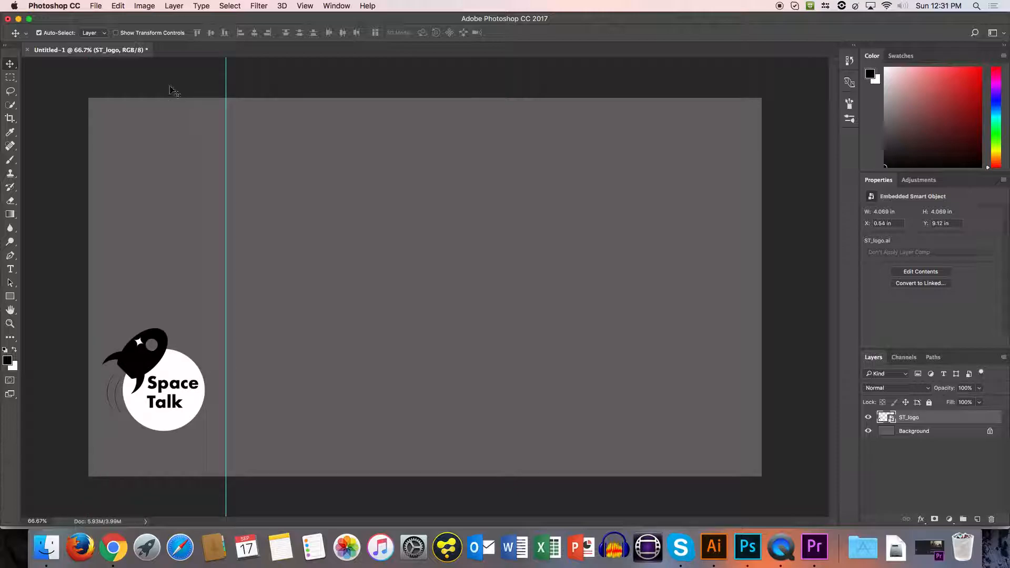
left_click(304, 5)
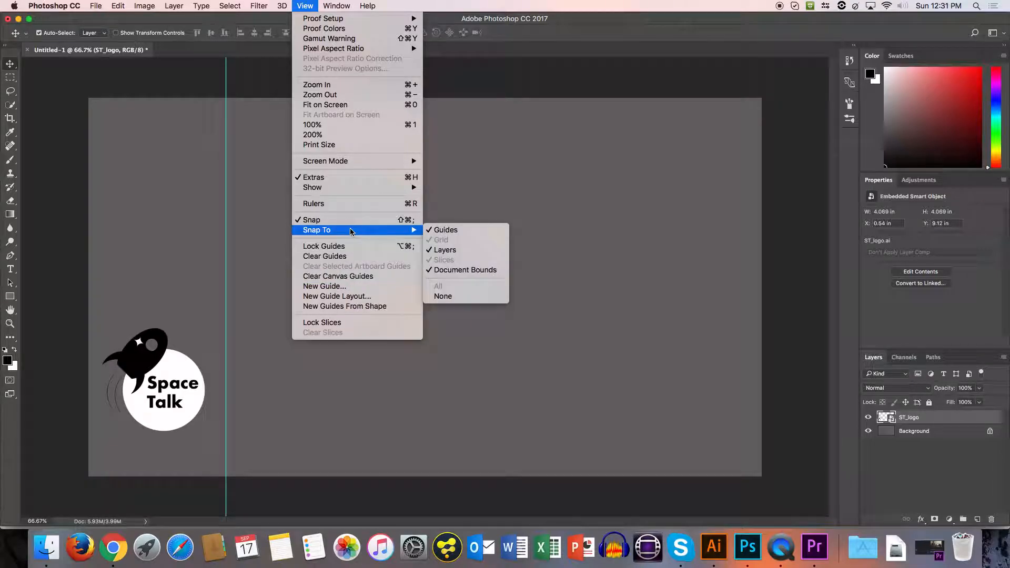
left_click(312, 4)
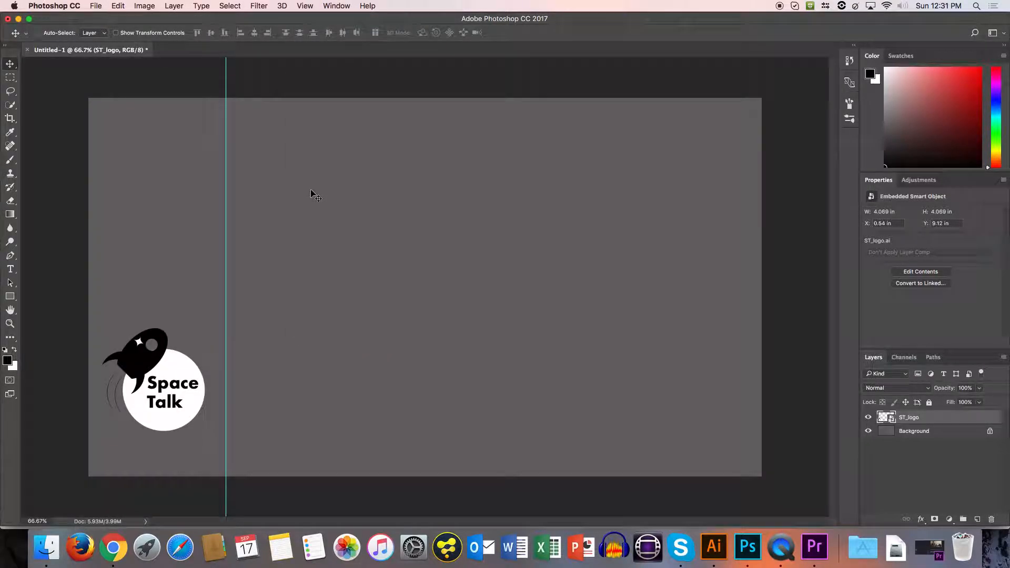
Create a second document from the HDTV 1080p film and video preset with a white background.
key("super+n")
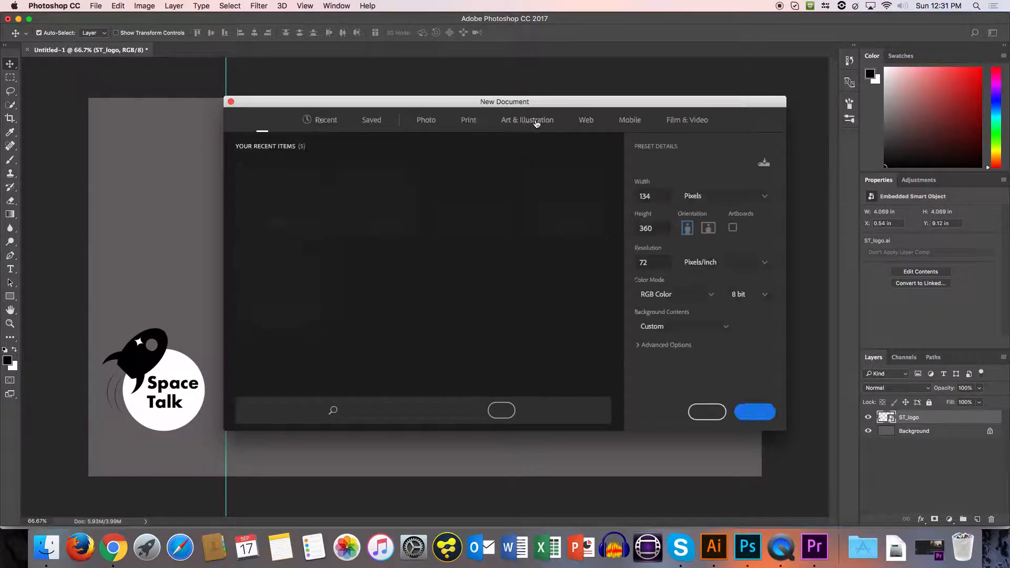
left_click(686, 120)
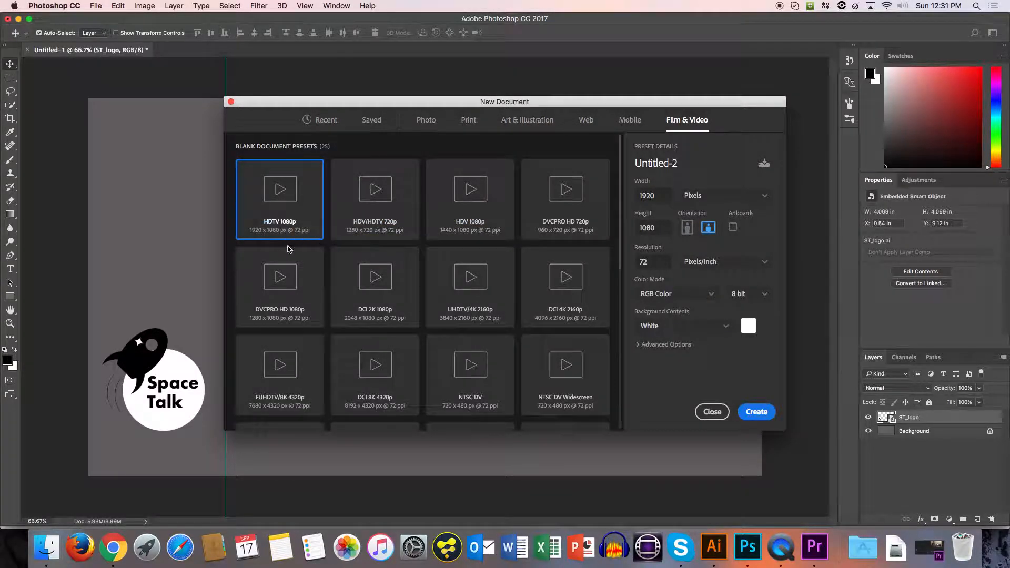
left_click(756, 412)
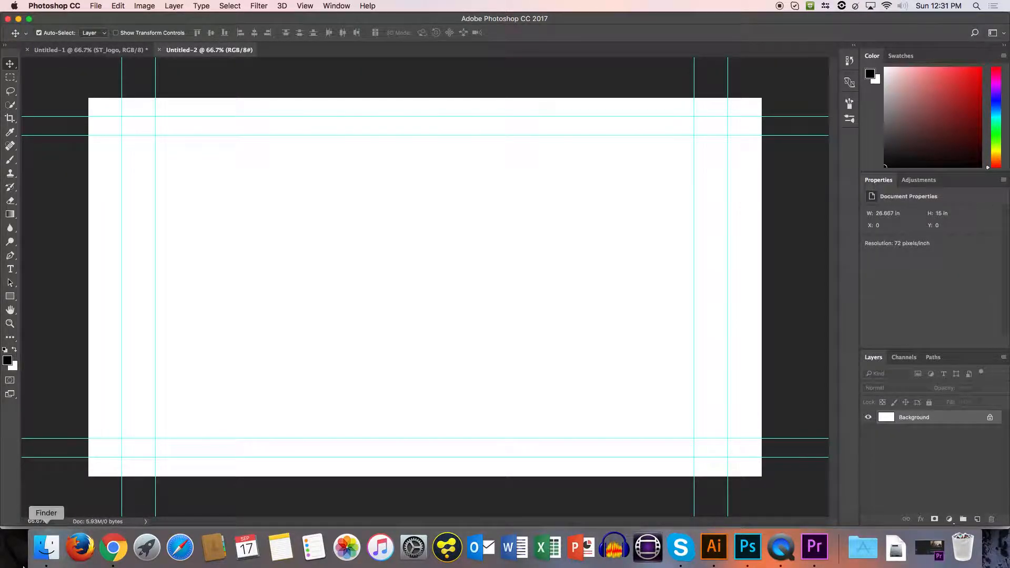
Place ST_logo.ai from the Assets folder as a smart object at its default size, and hide the Background layer.
left_click(47, 547)
scroll(348, 283, "left", 1)
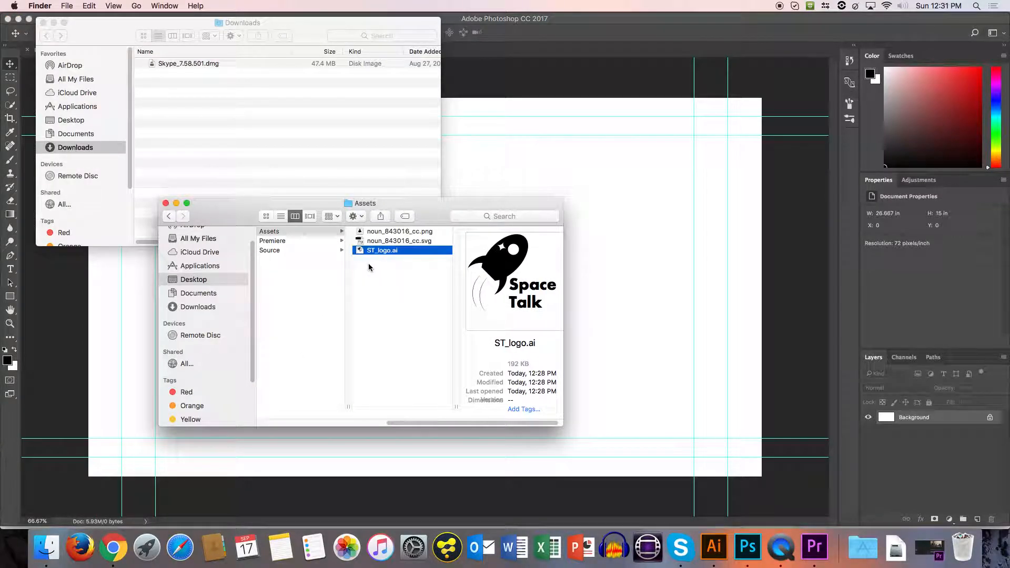
left_click(567, 202)
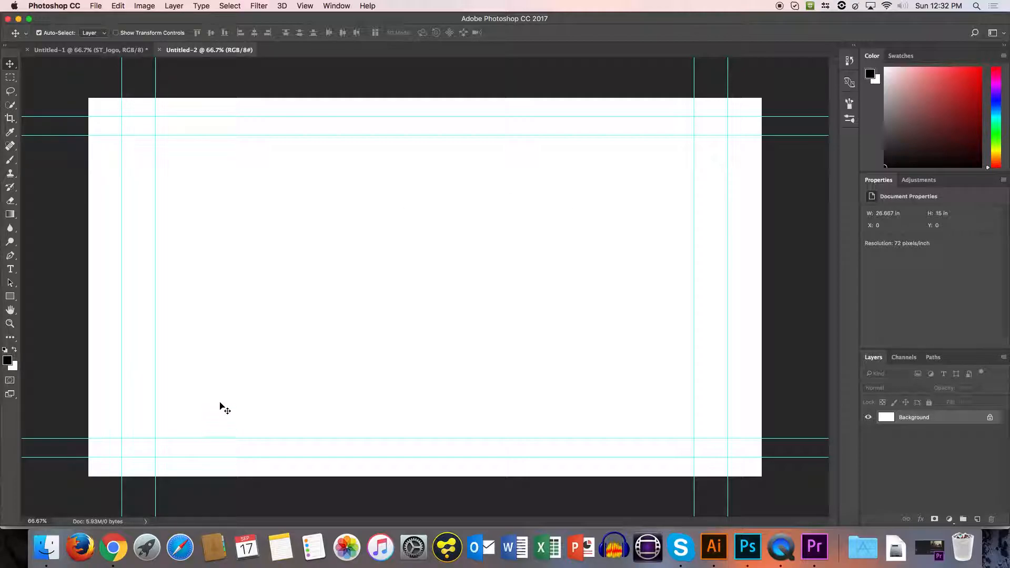
left_click(47, 547)
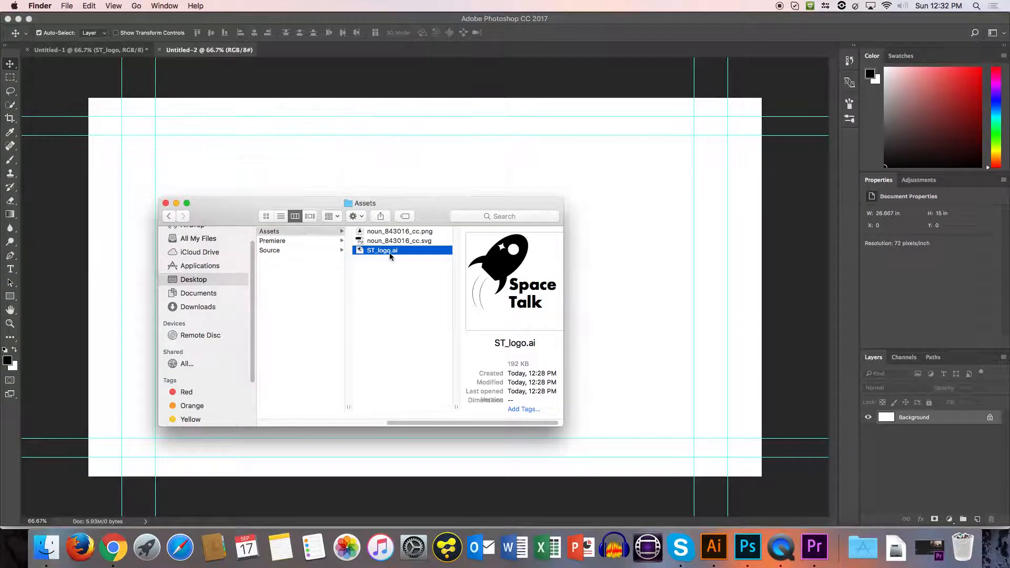
left_click_drag(384, 252, 374, 184)
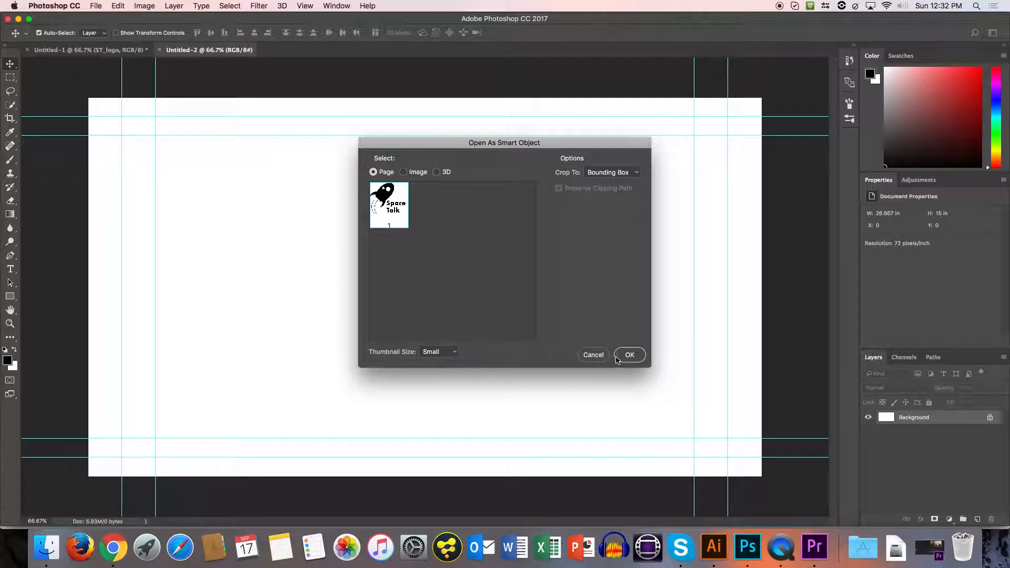
left_click(618, 356)
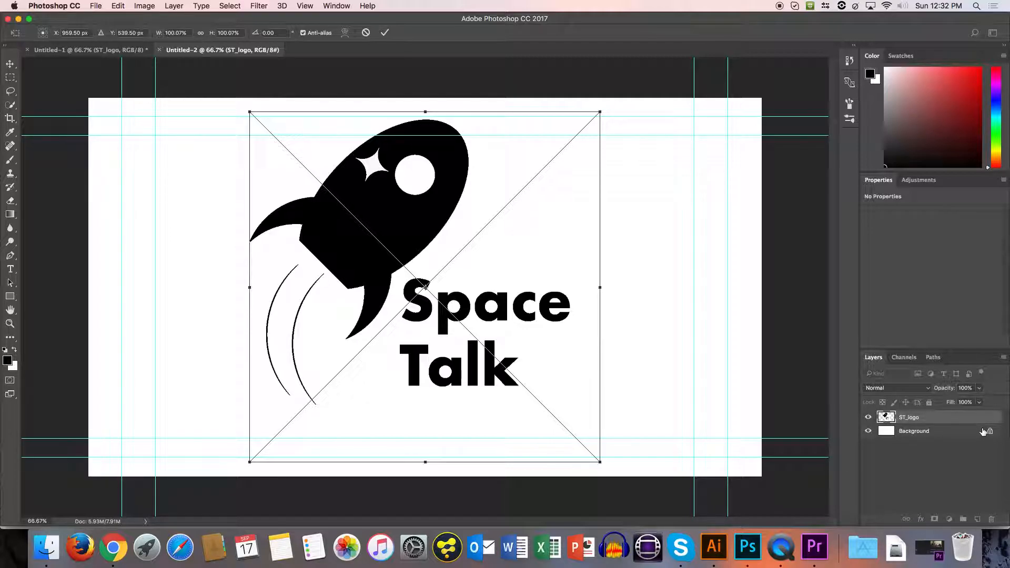
key("Return")
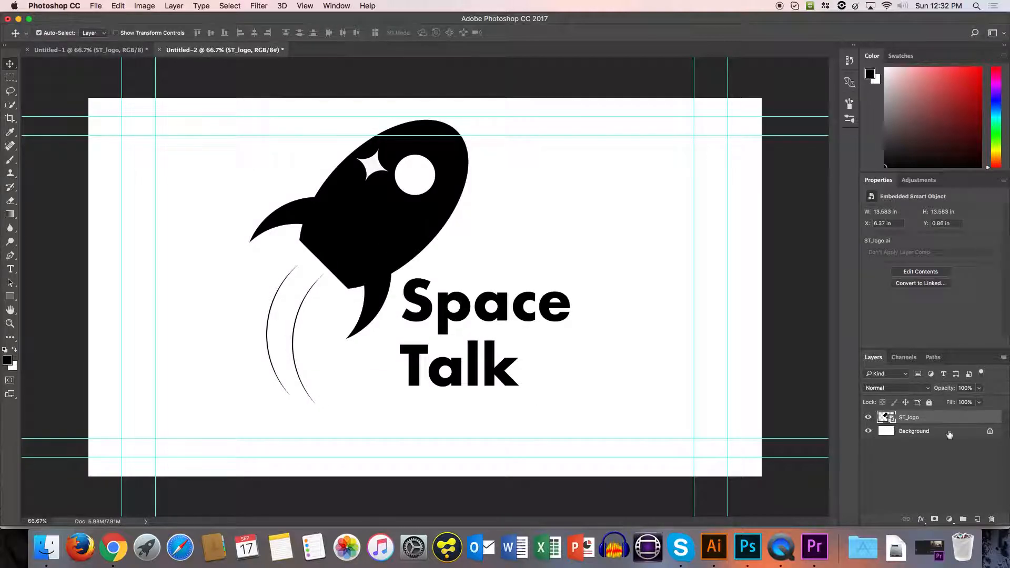
left_click(868, 431)
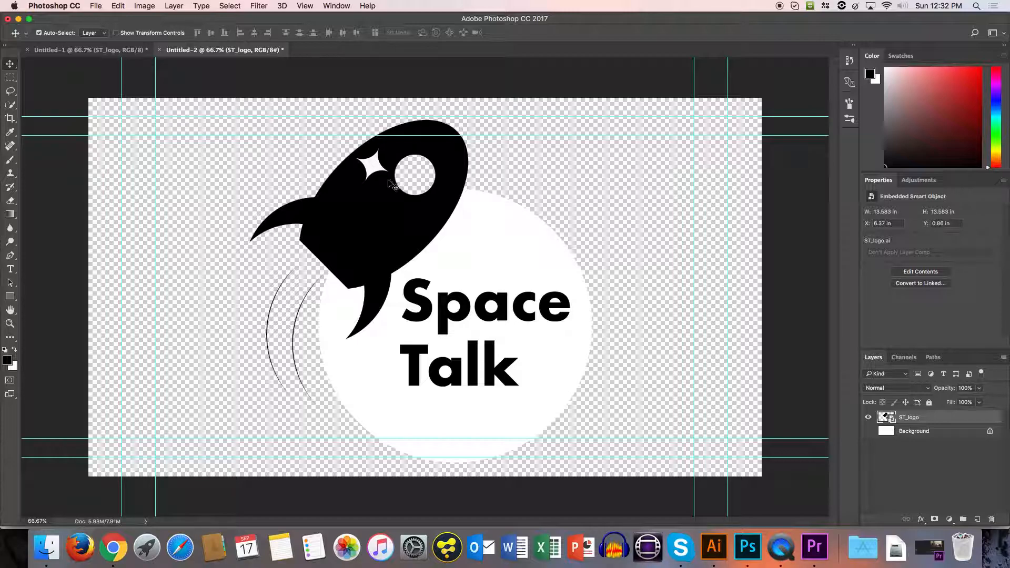
Scale the ST_logo smart object to 27.5% and position it in the canvas's lower-left corner, at about X 1.33 in, Y 9.95 in.
left_click(39, 32)
key("super+t")
left_click_drag(598, 109, 376, 283)
left_click_drag(371, 363, 222, 335)
left_click_drag(297, 290, 265, 322)
mouse_move(239, 371)
left_mouse_down()
mouse_move(227, 373)
mouse_move(247, 377)
left_mouse_up()
left_click_drag(273, 319, 250, 343)
left_click_drag(229, 387, 201, 405)
key("shift+Up")
key("shift+Up")
key("shift+Up")
key("shift+Up")
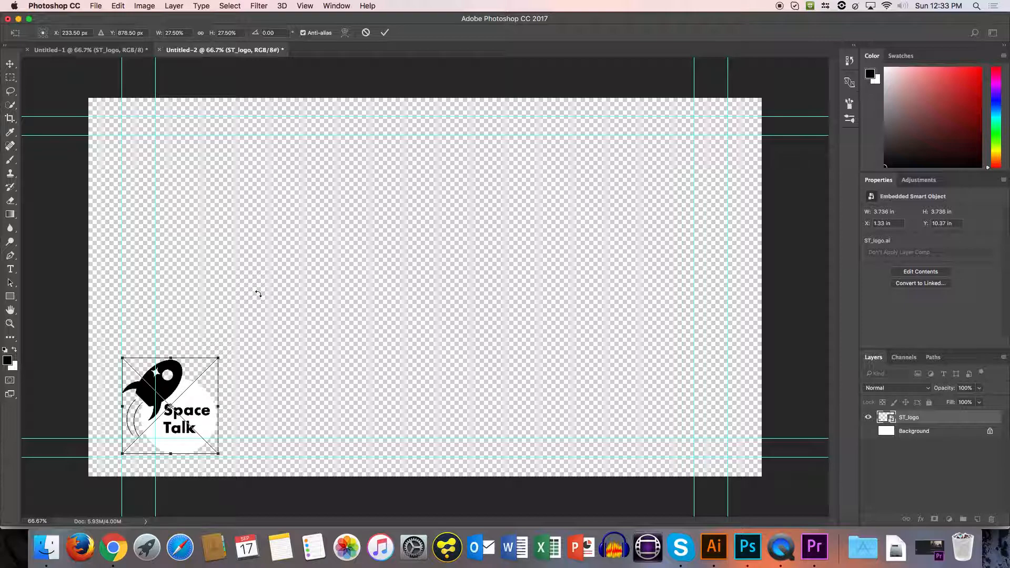
key("Return")
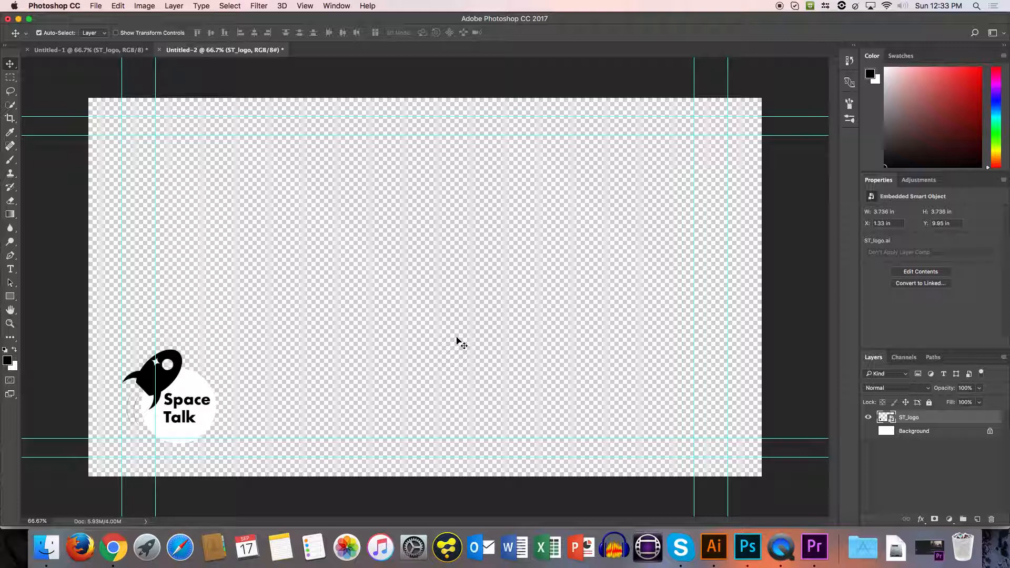
Switch to Chrome's Stars image search and start saving the blue night-sky image under the name stars.
key("super+Tab")
key("super+Tab")
key("super+Tab")
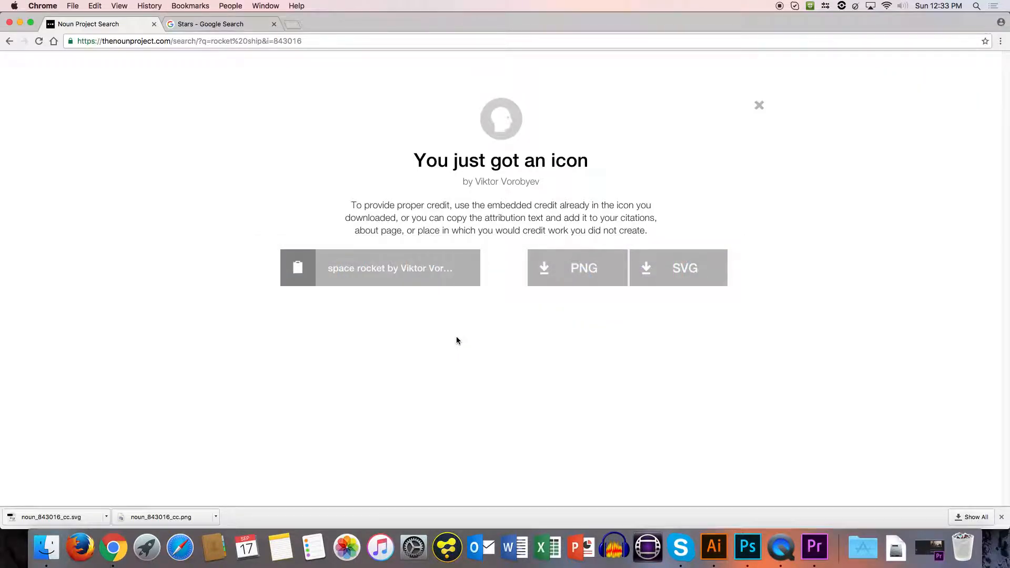
key("ctrl+Tab")
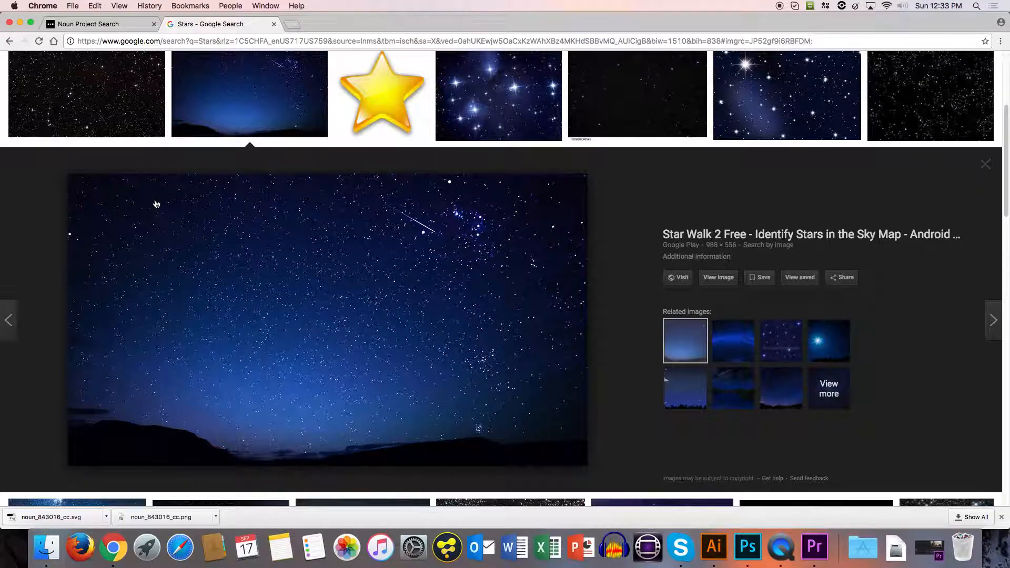
right_click(553, 274)
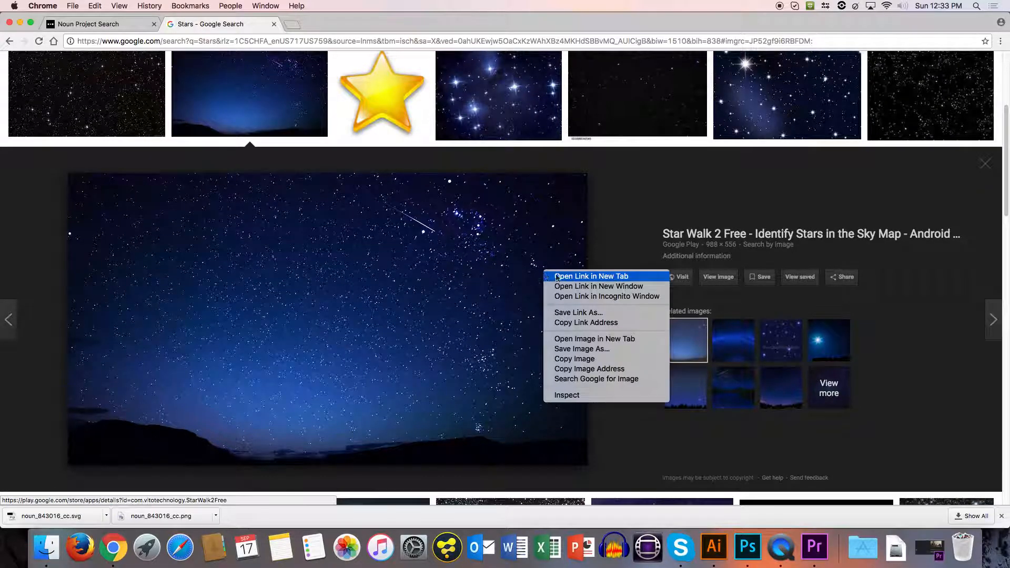
left_click(570, 349)
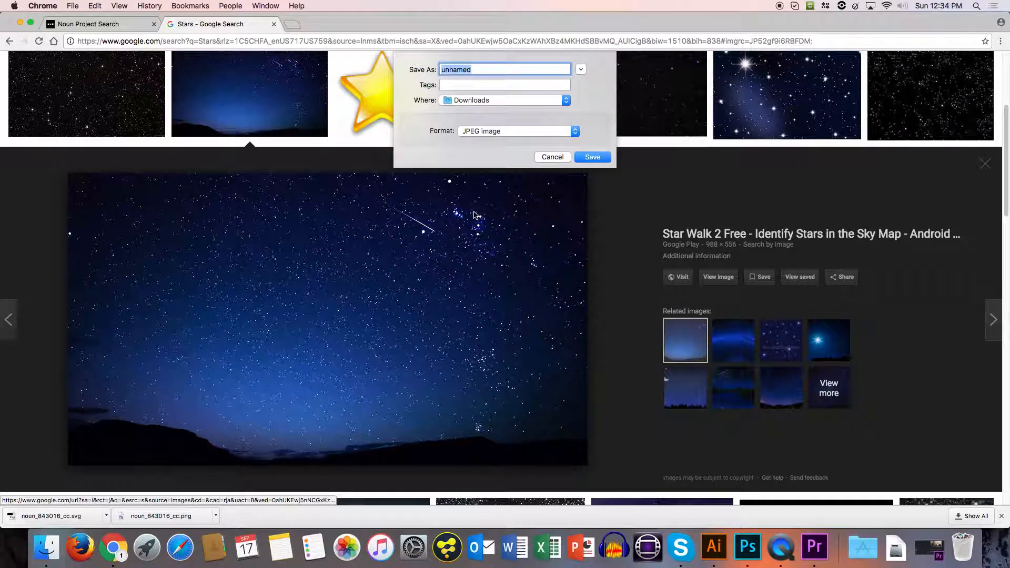
type("stars")
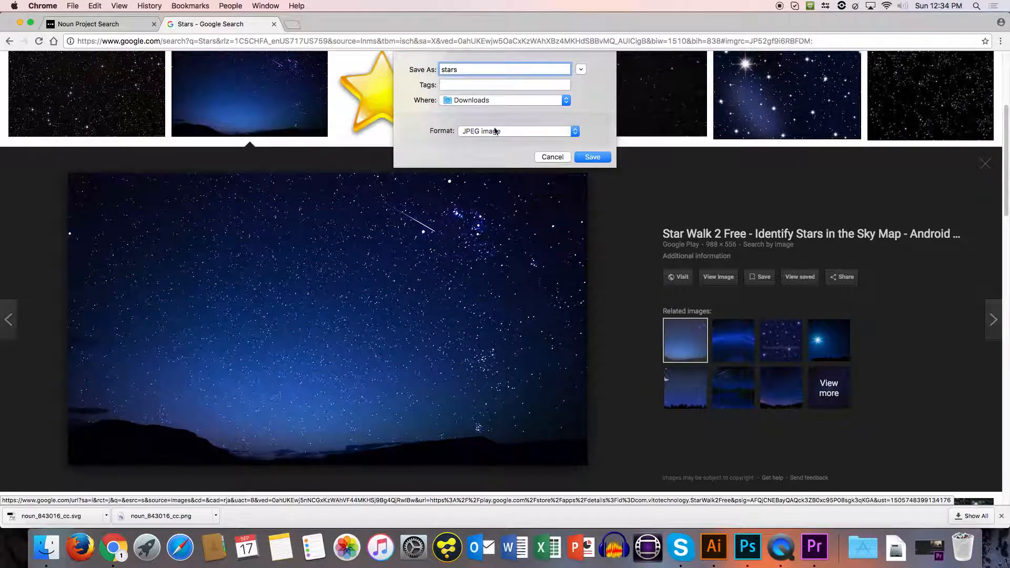
Save the stars image as a JPEG in the Assets folder of PP > 20170917_Demo.
left_click(473, 101)
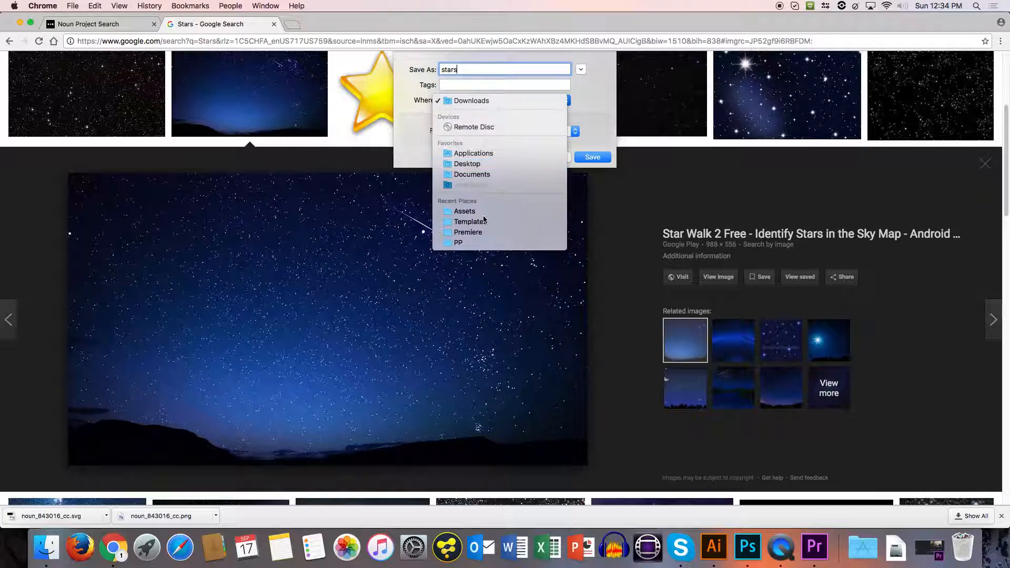
left_click(477, 244)
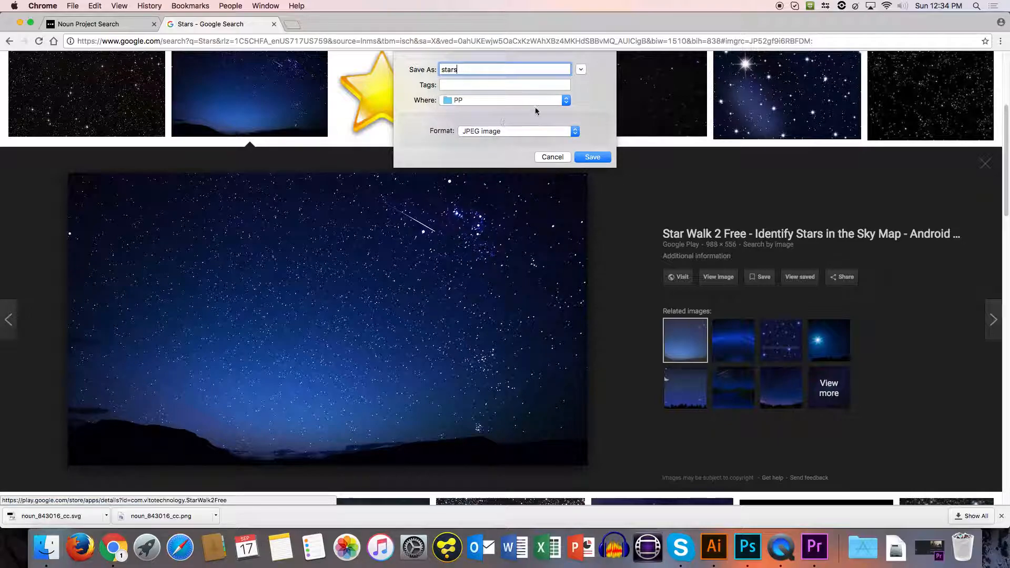
left_click(580, 70)
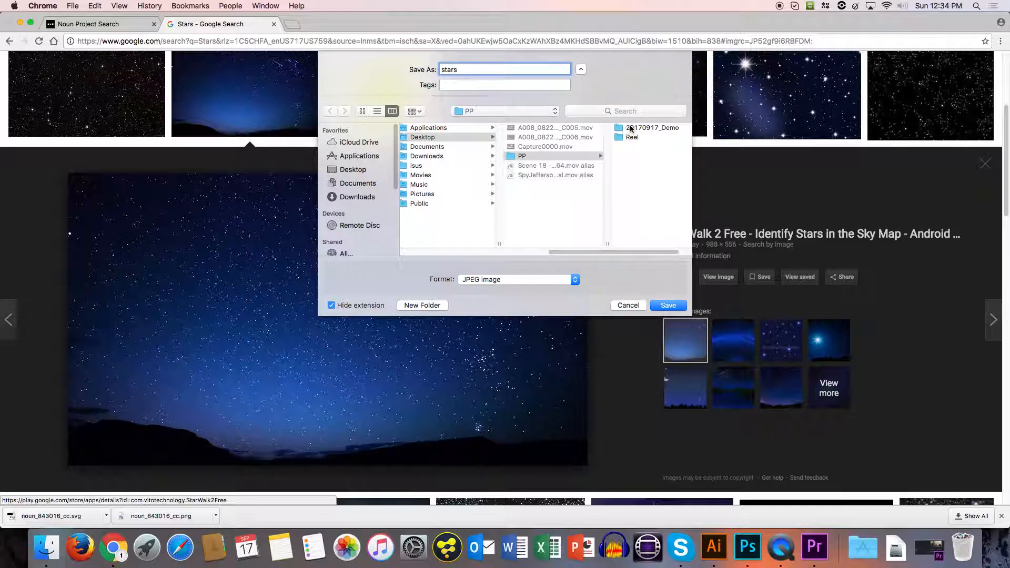
left_click(631, 129)
left_click(610, 128)
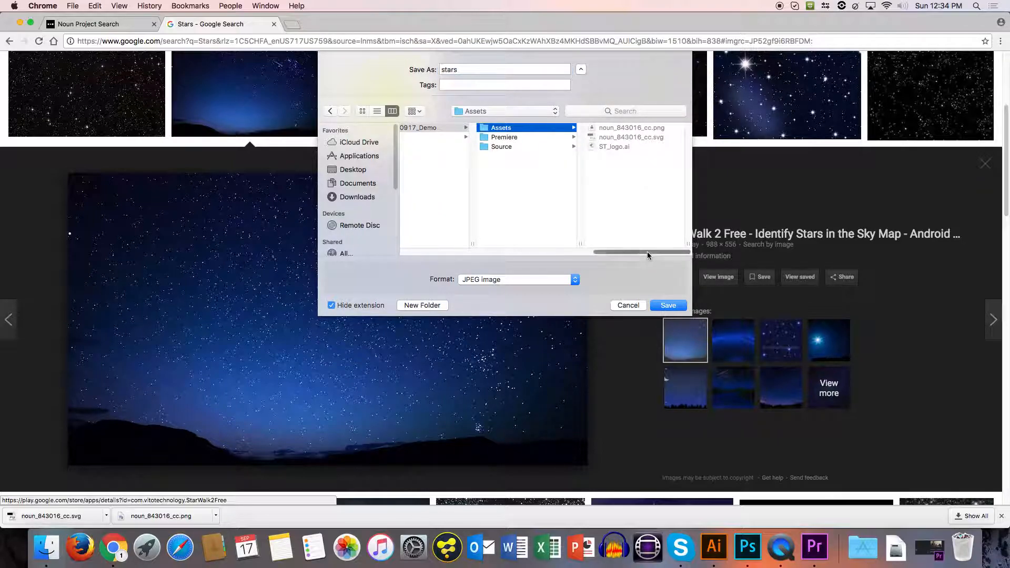
left_click(664, 305)
scroll(376, 364, "up", 1)
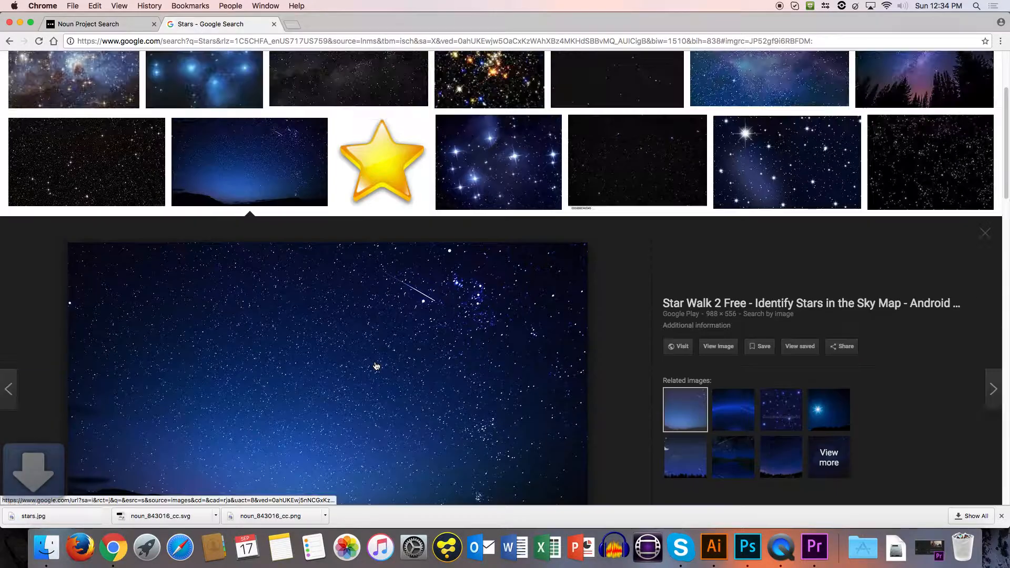
Switch back to Photoshop and place stars.jpg from Finder as a smart object, enlarged slightly to about 13.99 in wide.
left_click(748, 547)
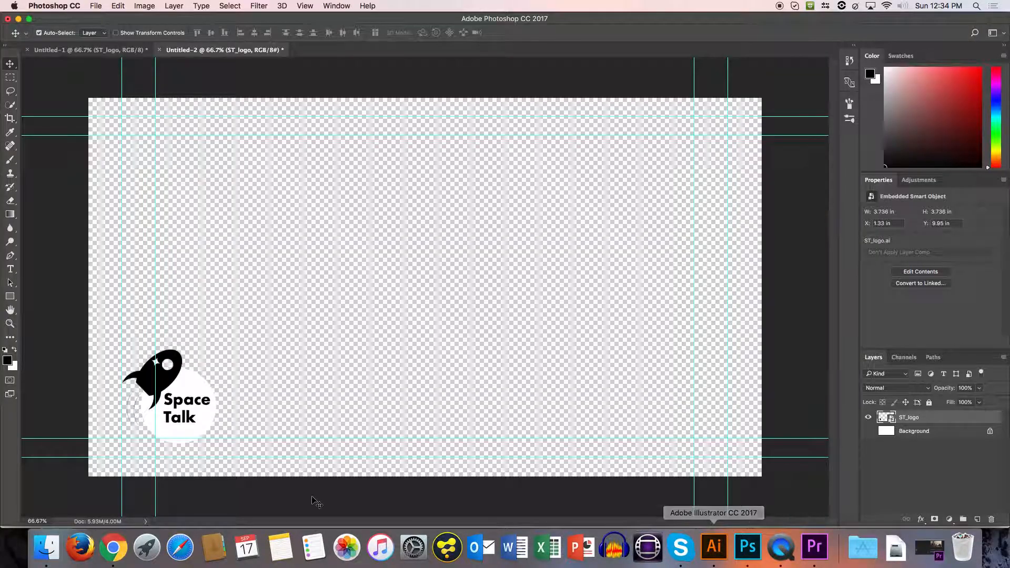
left_click(48, 549)
left_click_drag(378, 259, 457, 185)
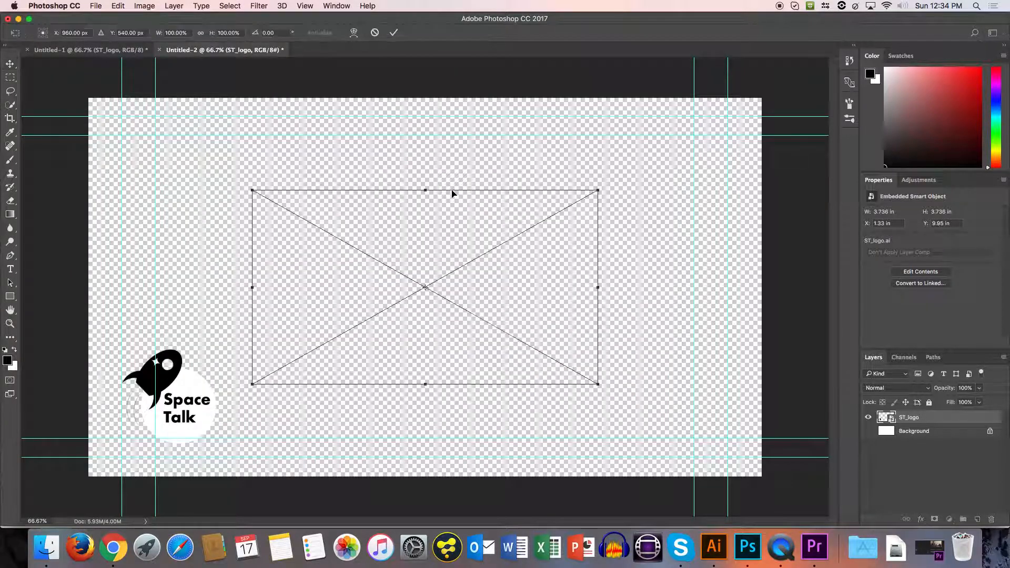
left_click_drag(401, 241, 287, 187)
left_click_drag(485, 333, 474, 363)
key("Return")
Move the stars image down to about X 4.18 in, Y 7.9 in and put its layer below ST_logo.
left_click_drag(322, 231, 379, 392)
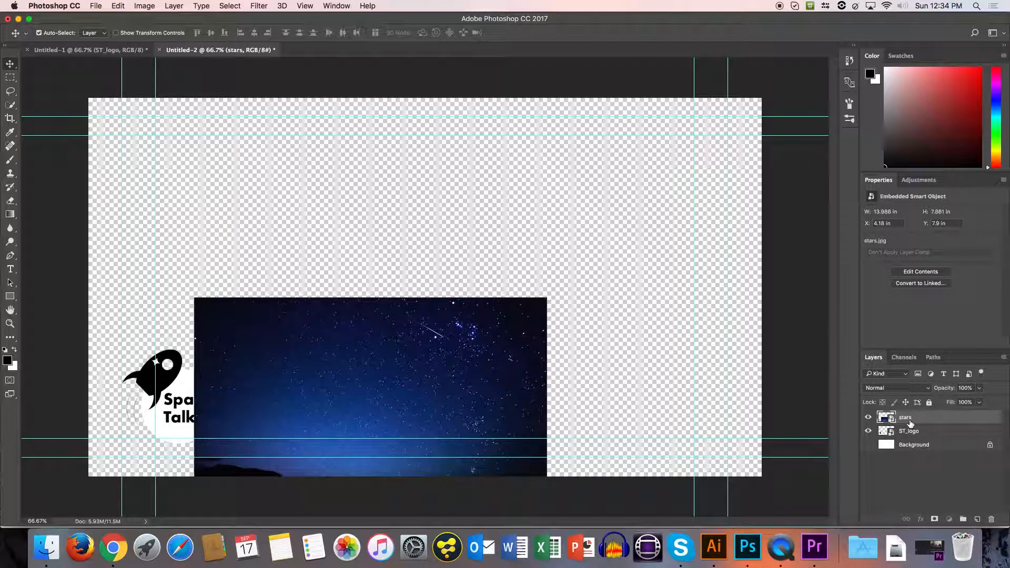
left_click_drag(882, 416, 910, 436)
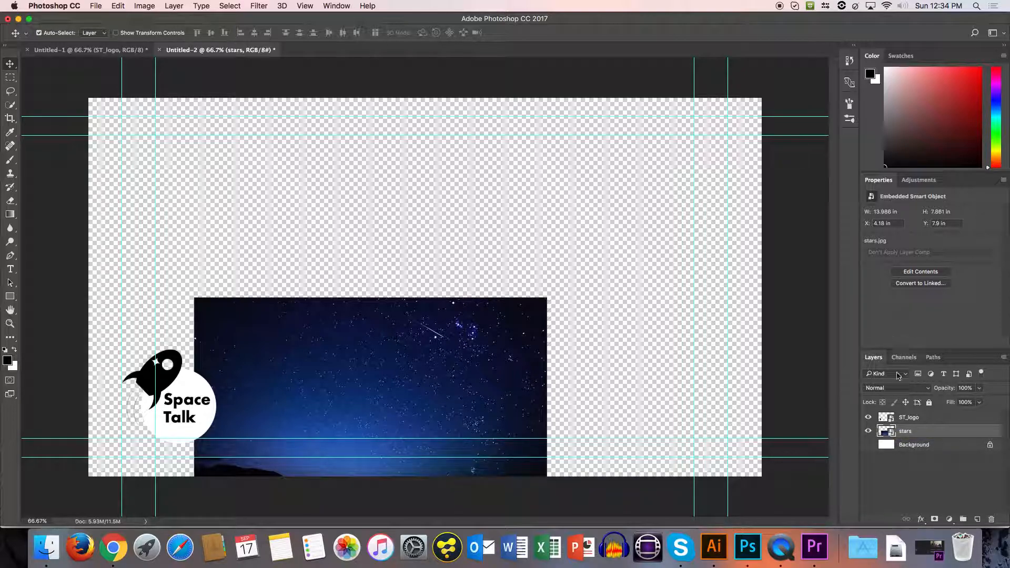
Rasterize the ST_logo layer.
left_click(909, 421)
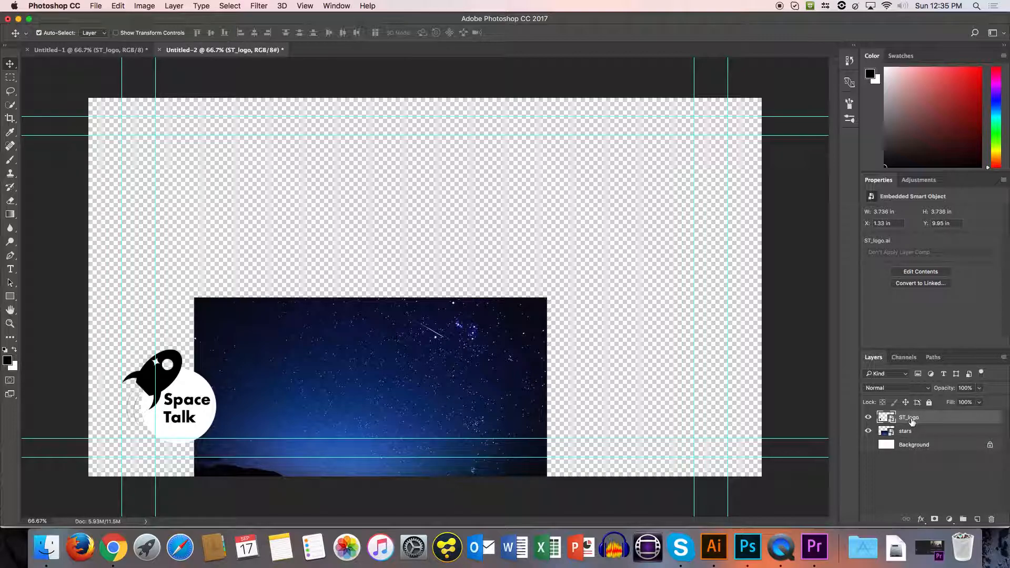
right_click(907, 417)
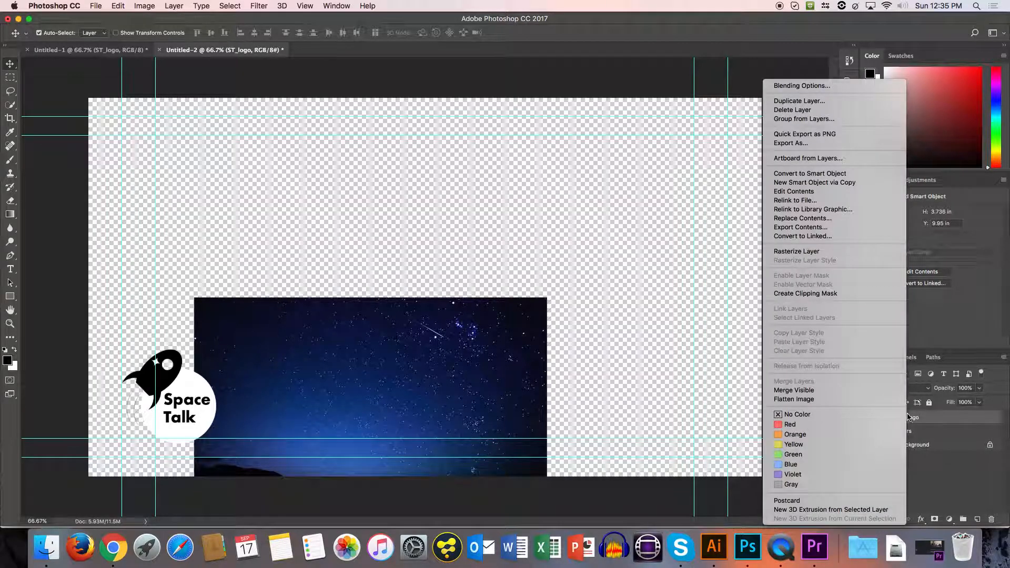
left_click(803, 251)
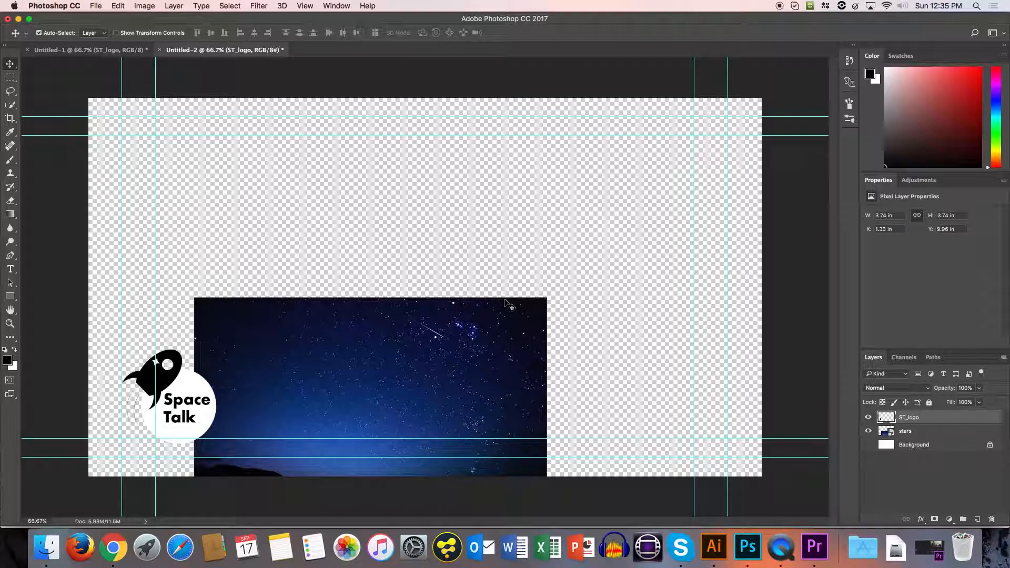
Try to nudge a rectangular selection on the ST_logo layer, drawn above and over the stars image, up 1 px, and deselect it.
left_click(12, 83)
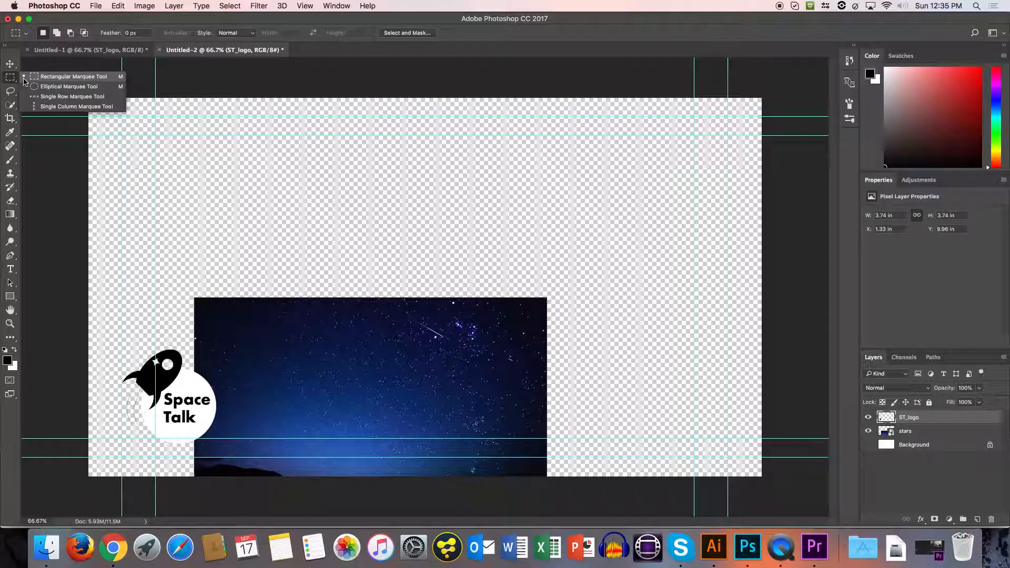
left_click(40, 78)
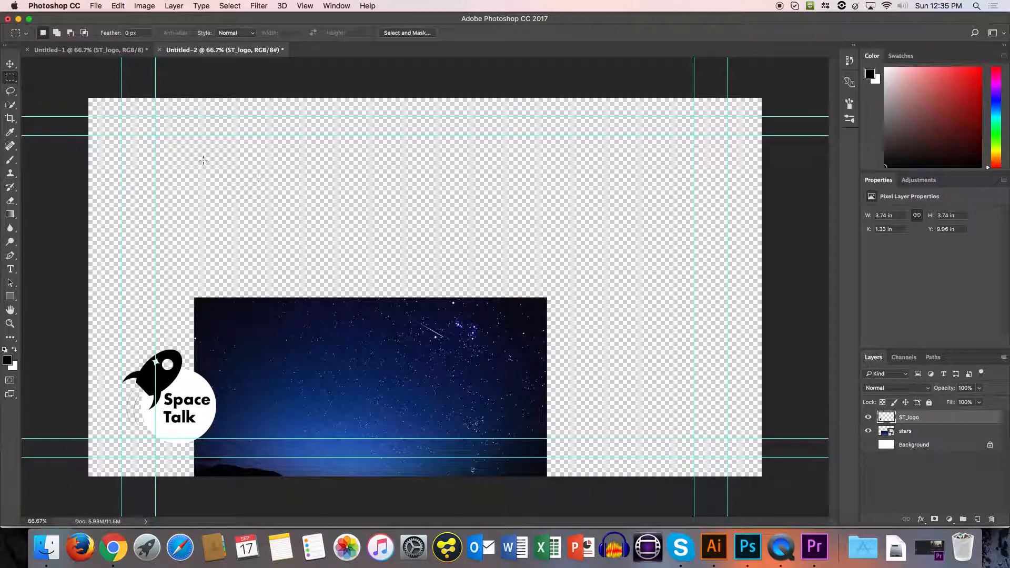
left_click_drag(232, 196, 488, 335)
key("v")
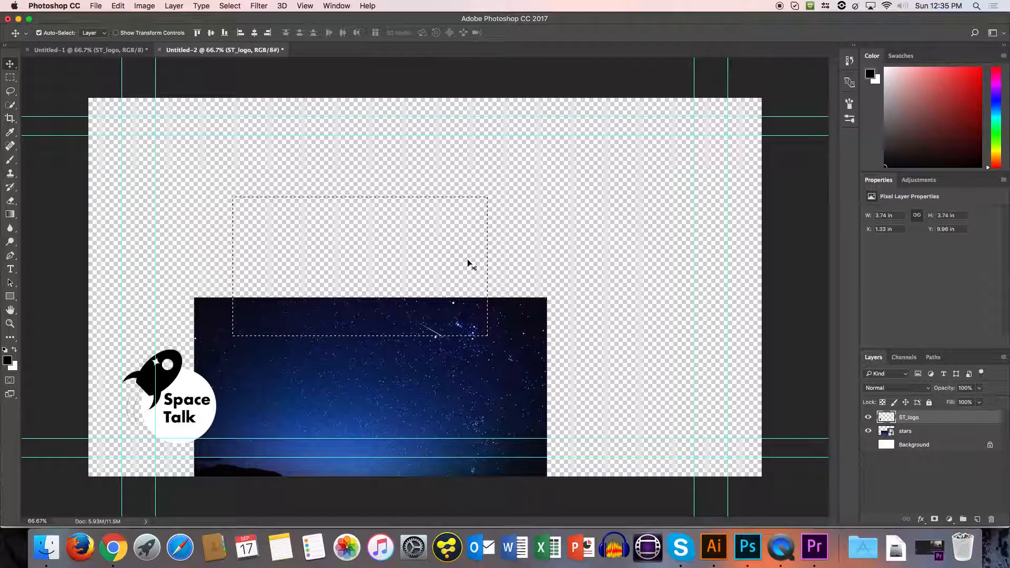
key("Up")
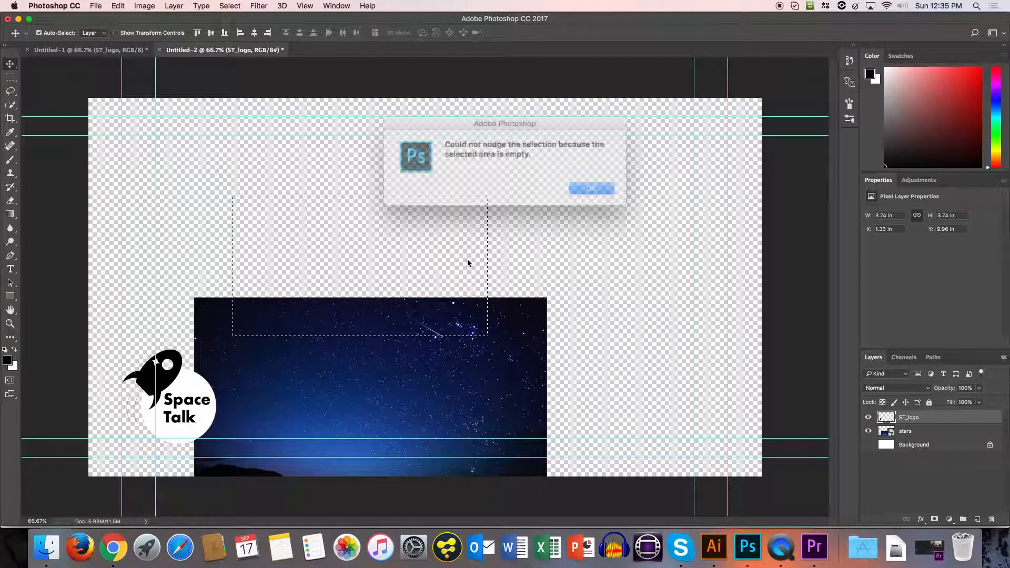
key("Return")
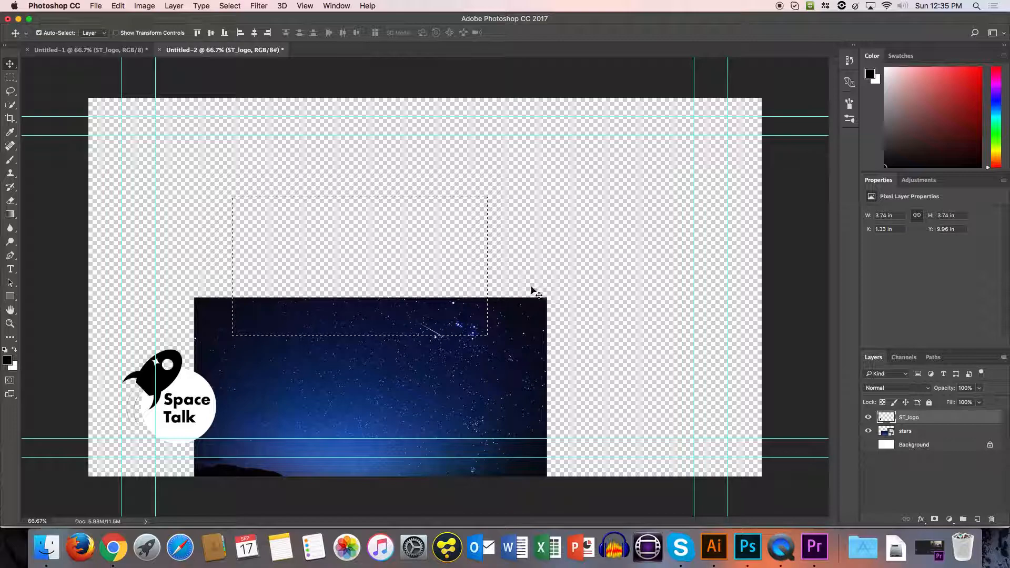
key("super+d")
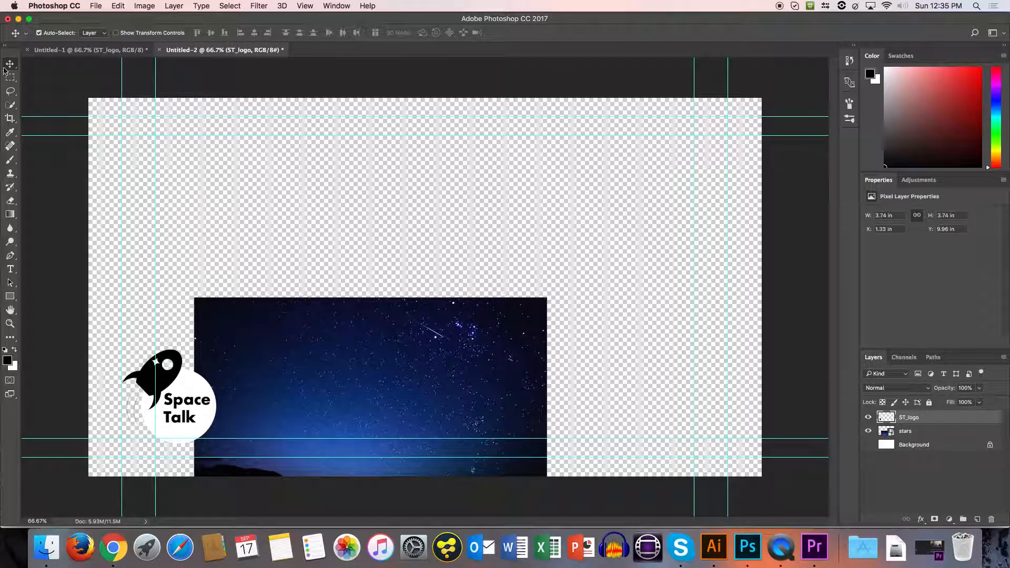
Rasterize the stars layer, with the Rectangular Marquee tool active.
left_click(10, 78)
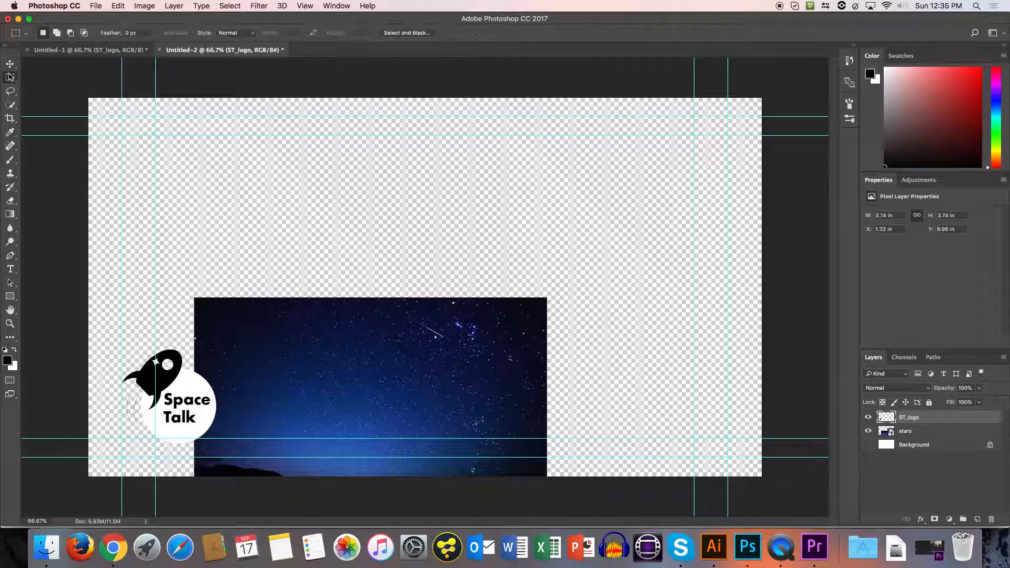
left_click(910, 436)
right_click(910, 435)
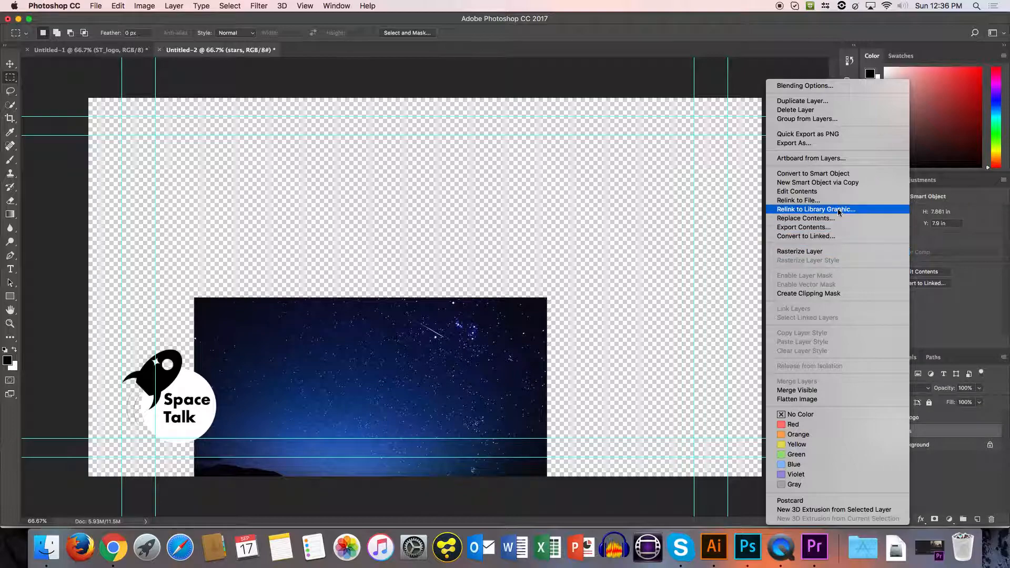
left_click(810, 251)
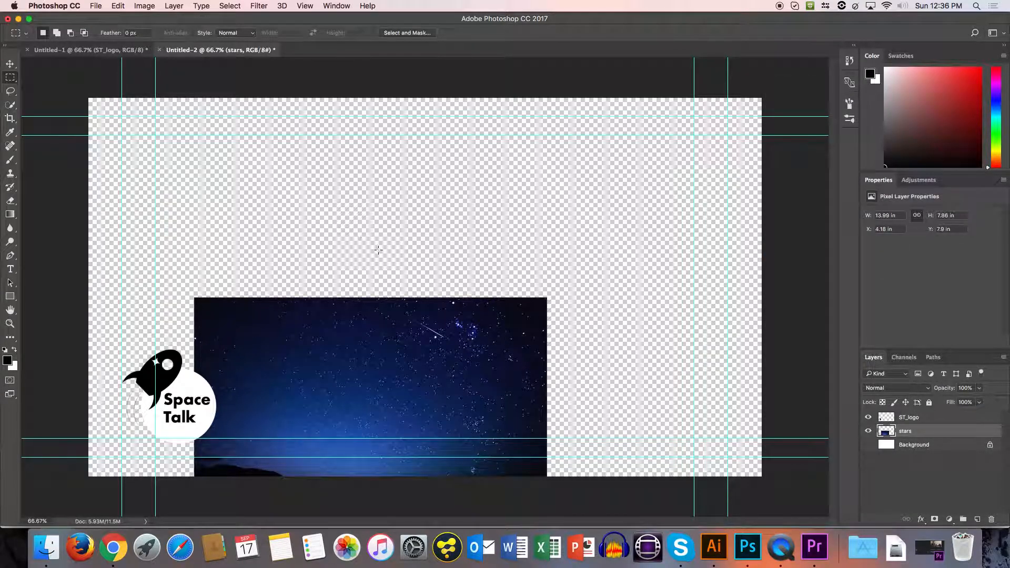
Try moving a rectangular selection across the stars image's upper edge up about 100 px, and undo the move and deselect.
left_click_drag(280, 263, 435, 329)
key("v")
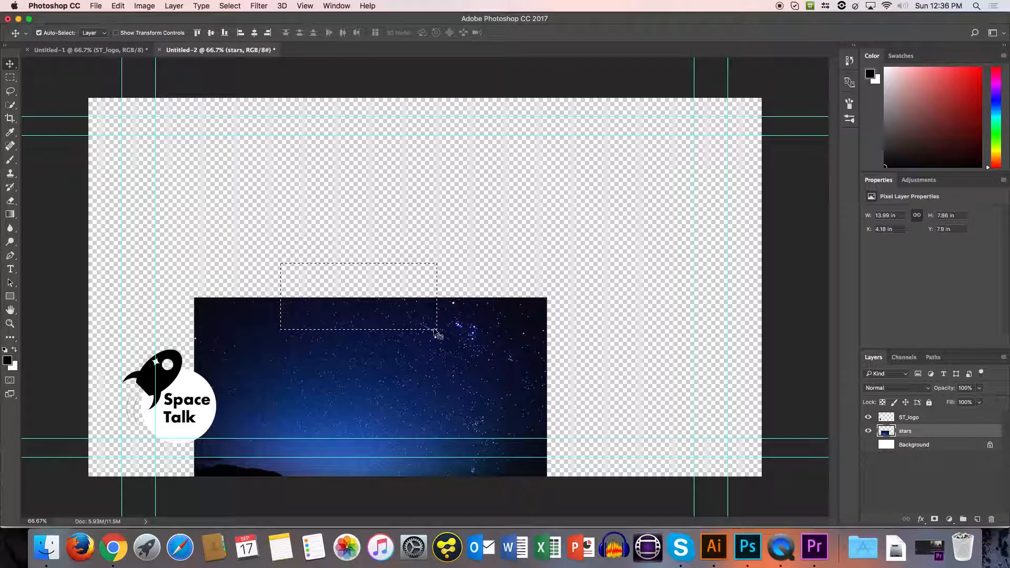
key("shift+Up")
key("shift+Up")
key("shift+Up")
key("shift+Up")
key("shift+Up")
key("shift+Up")
key("shift+Up")
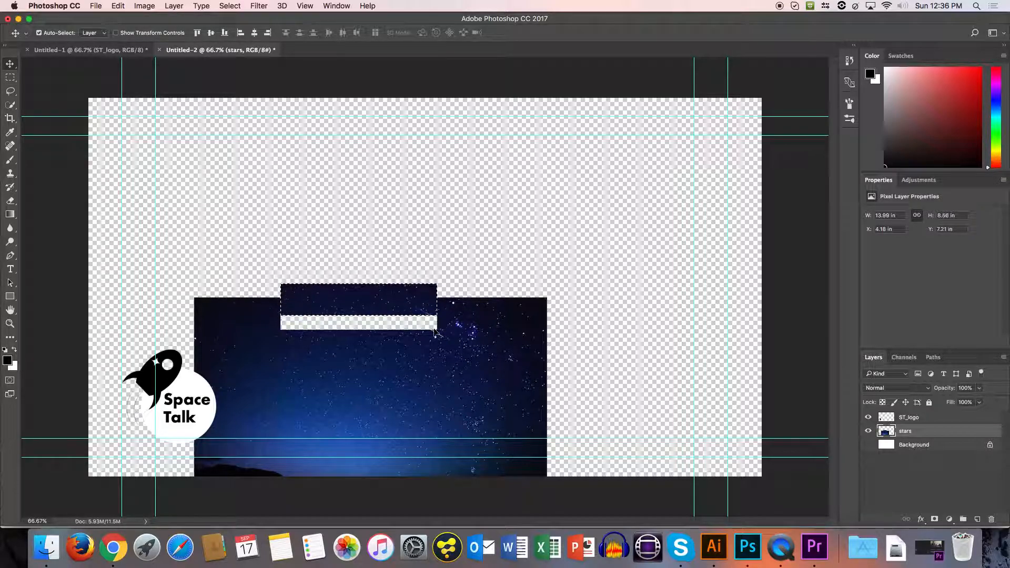
key("shift+Up")
key("shift+Up")
key("shift+Up")
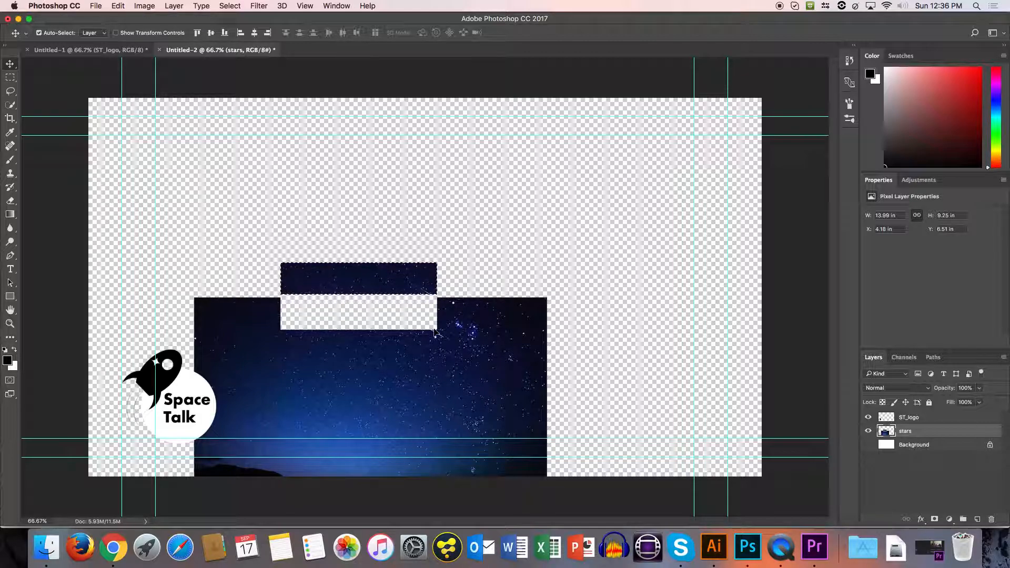
key("super+z")
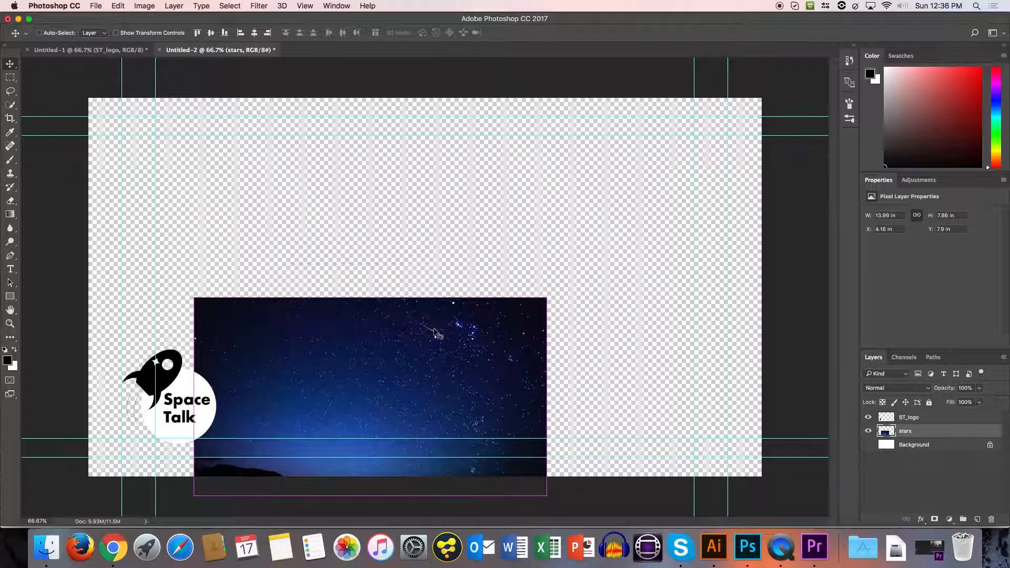
key("super+d")
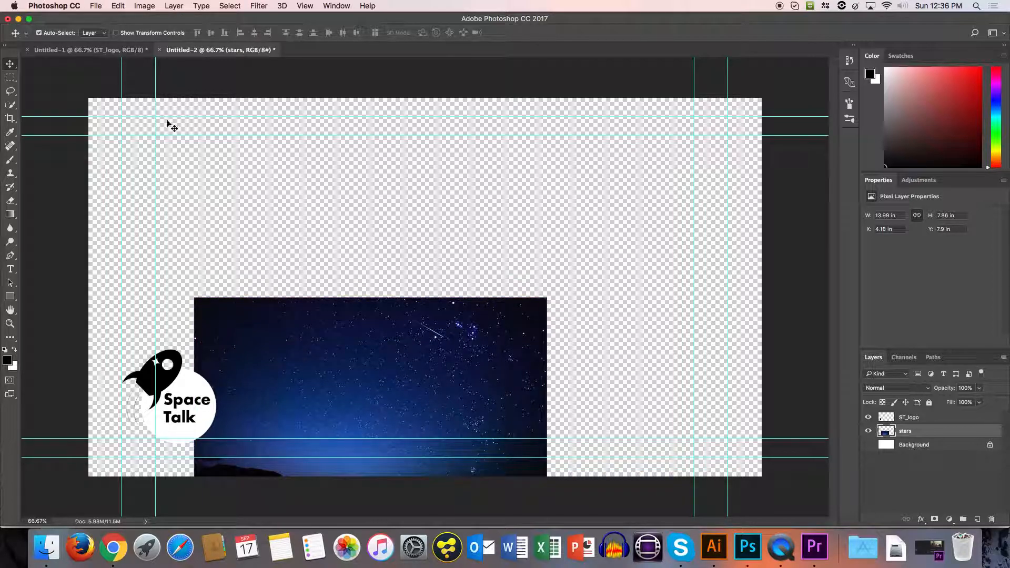
Copy a rectangular strip of the stars image, about 11.3 x 1.4 in, from behind the logo to a new layer and hide the stars layer.
left_click(10, 77)
left_click_drag(204, 384, 476, 421)
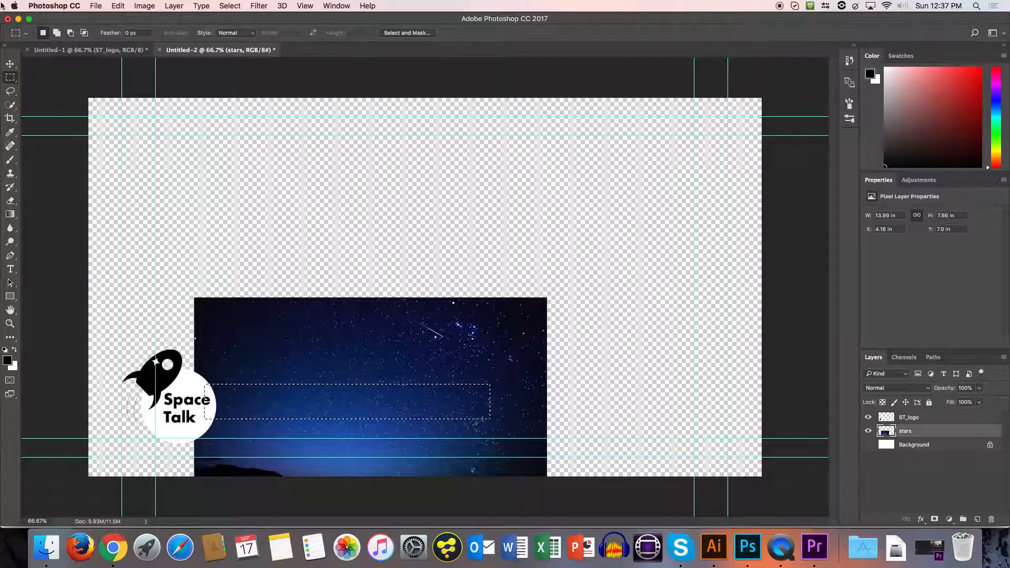
left_click(174, 5)
mouse_move(183, 20)
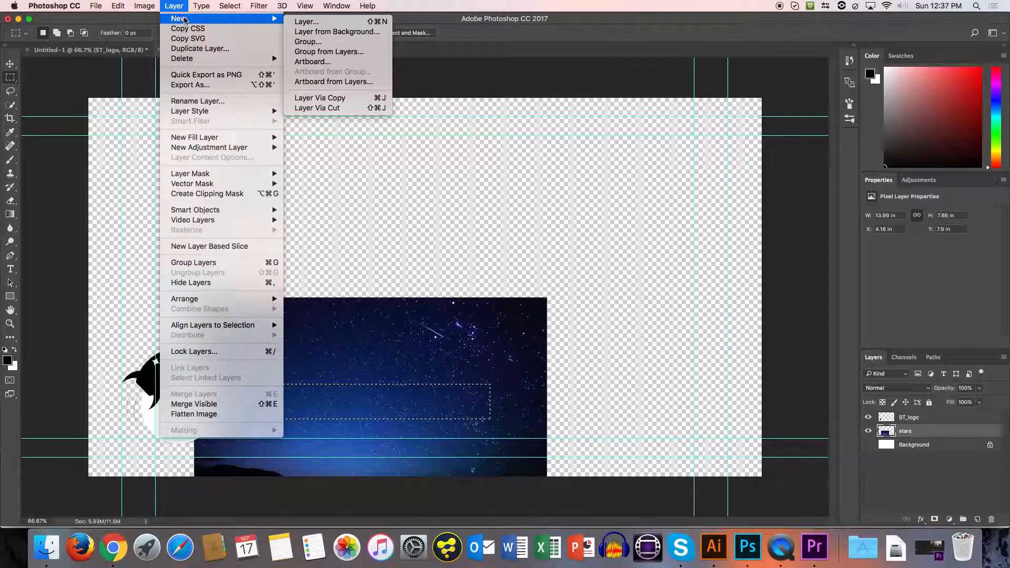
left_click(339, 99)
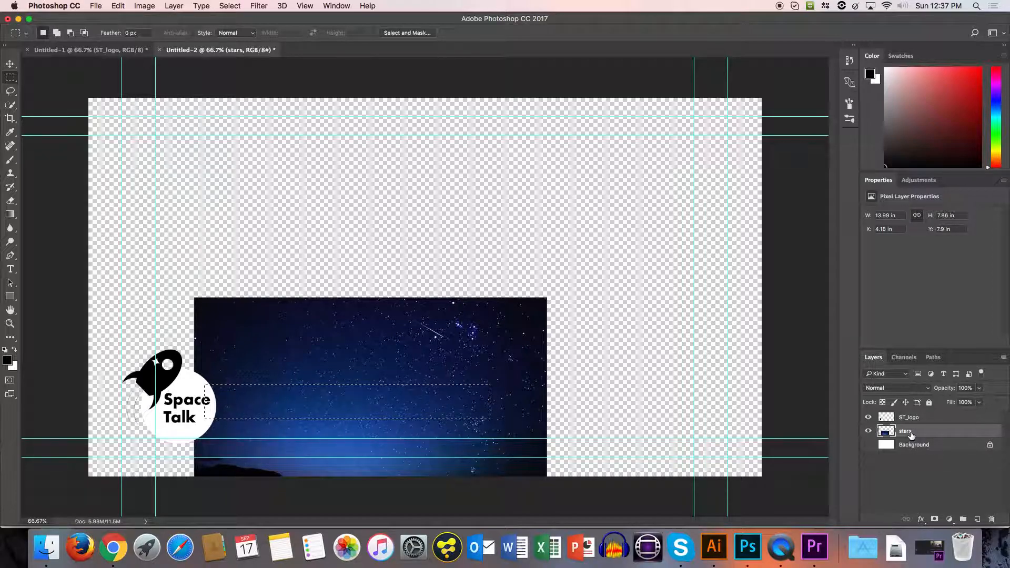
key("super+j")
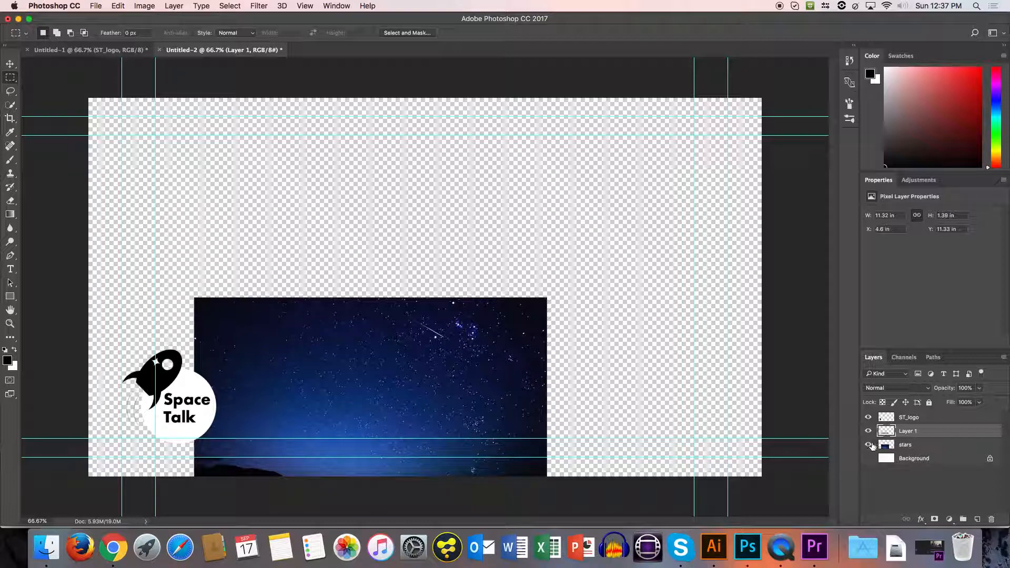
left_click(868, 445)
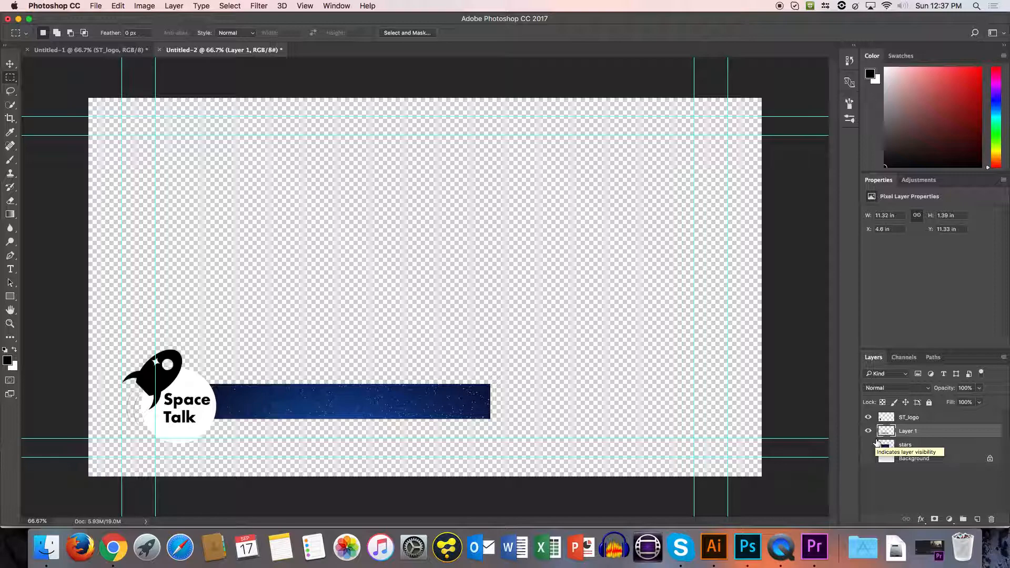
Rename the new strip layer as title_bar.
key("v")
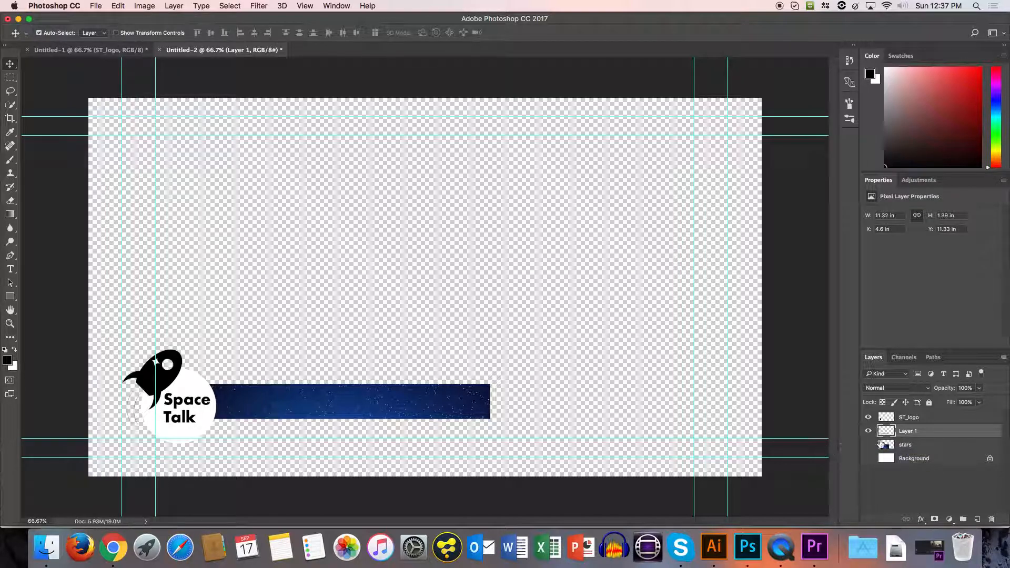
double_click(907, 431)
type("title_bar")
key("Return")
Transform the title bar to about 133% width and 143% height, extending it rightward from behind the logo.
key("super+t")
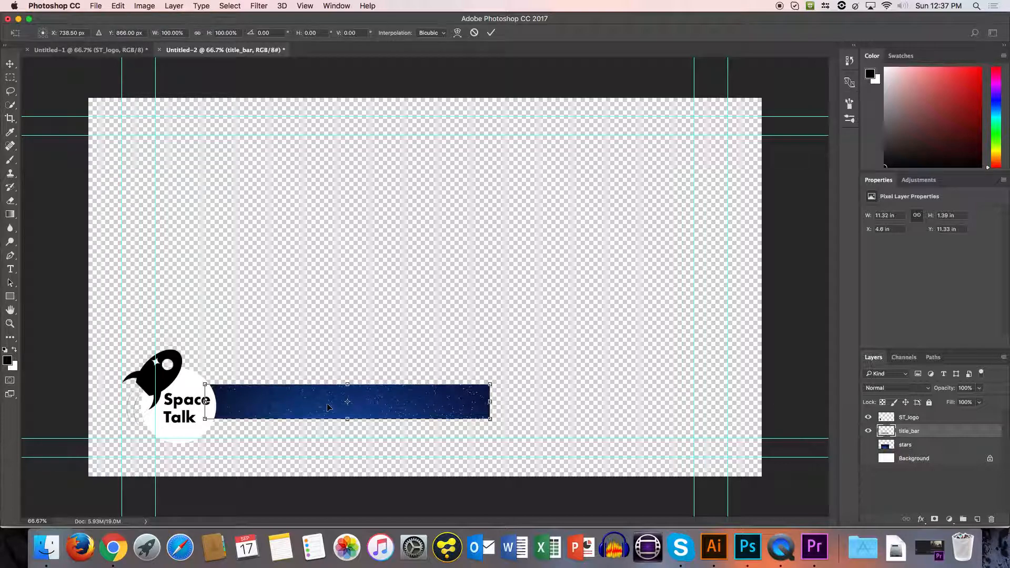
left_click_drag(347, 418, 321, 409)
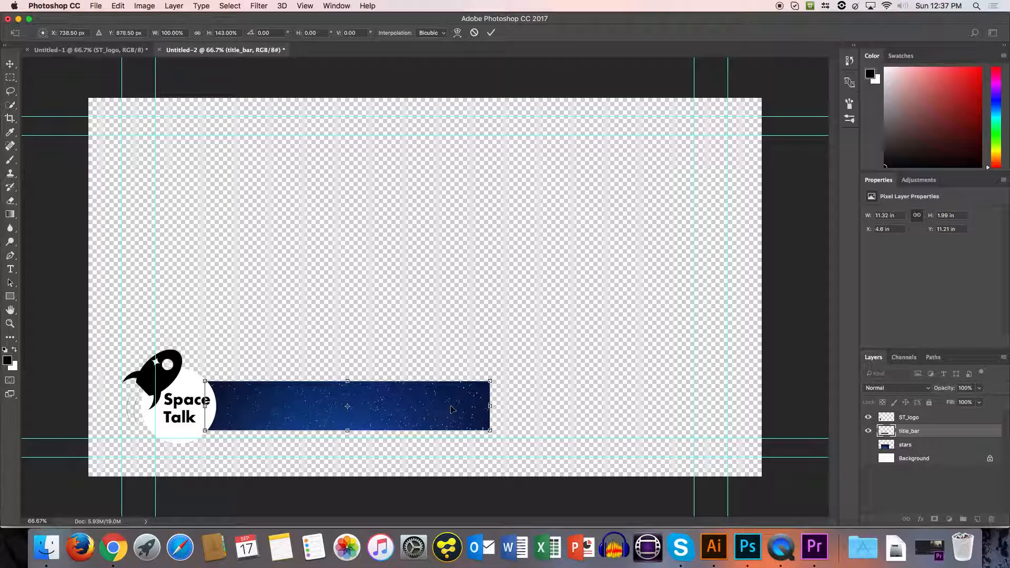
left_click_drag(490, 406, 582, 404)
left_click_drag(324, 408, 324, 409)
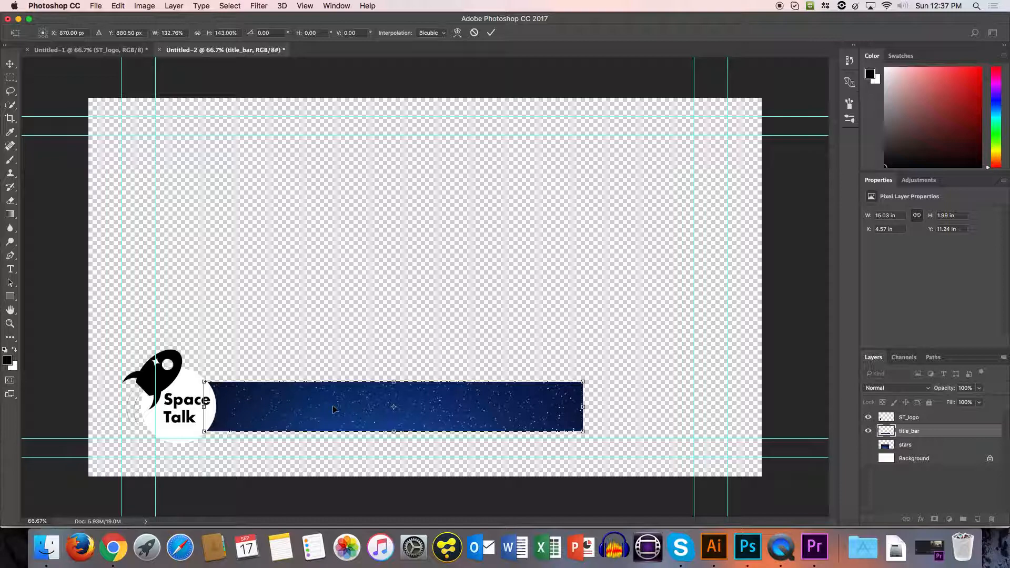
key("Return")
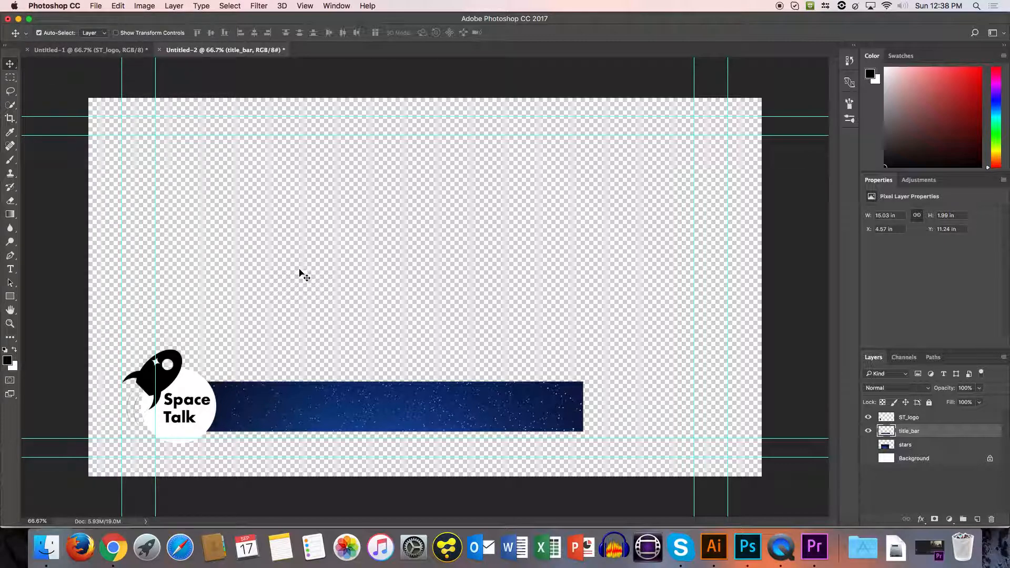
Paint a thick, curving dark red brush stroke in the empty area above the title bar.
key("e")
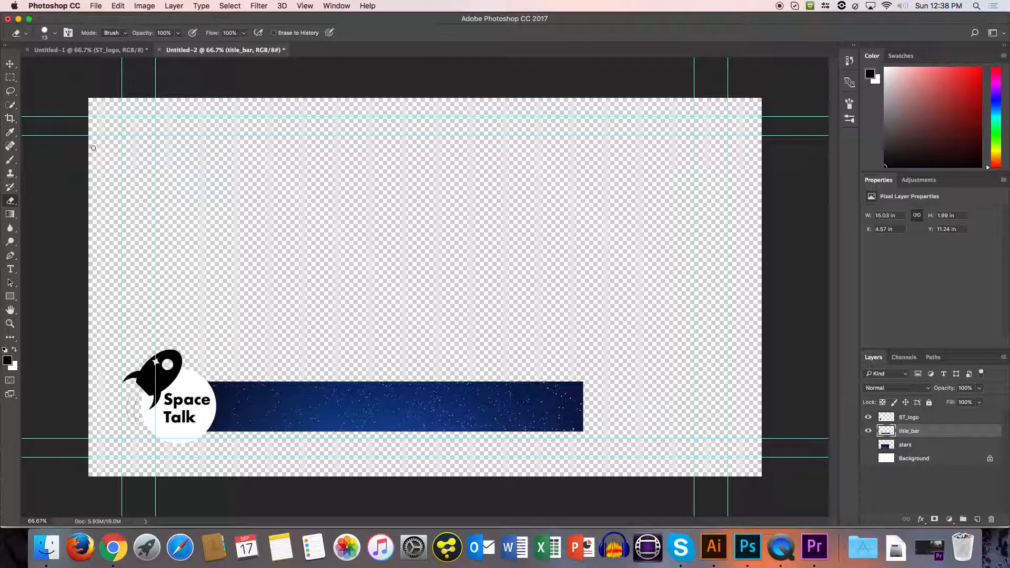
key("b")
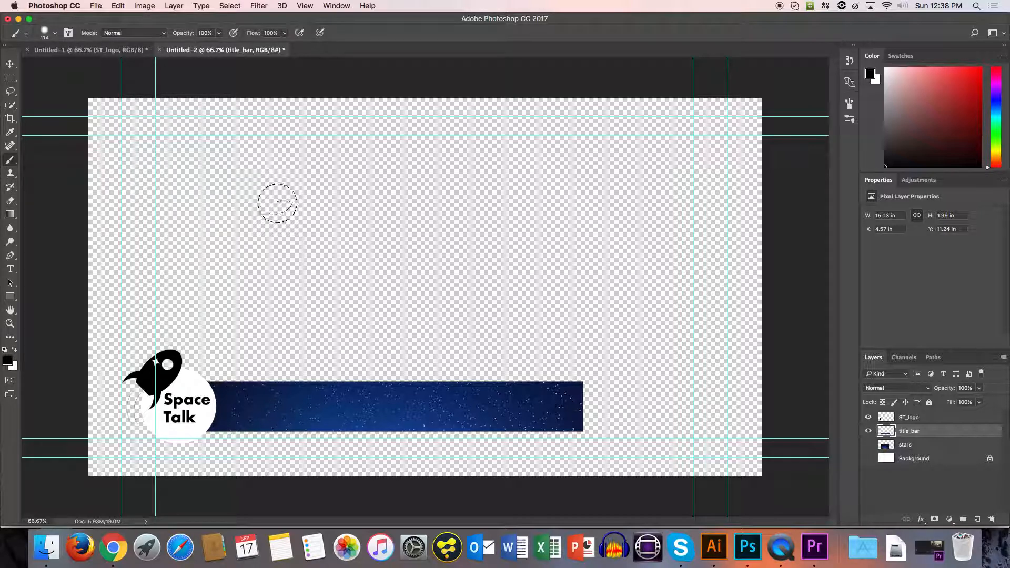
left_click(913, 107)
left_click(946, 115)
mouse_move(189, 246)
left_mouse_down()
mouse_move(241, 214)
mouse_move(329, 277)
mouse_move(460, 243)
mouse_move(381, 208)
mouse_move(427, 189)
left_mouse_up()
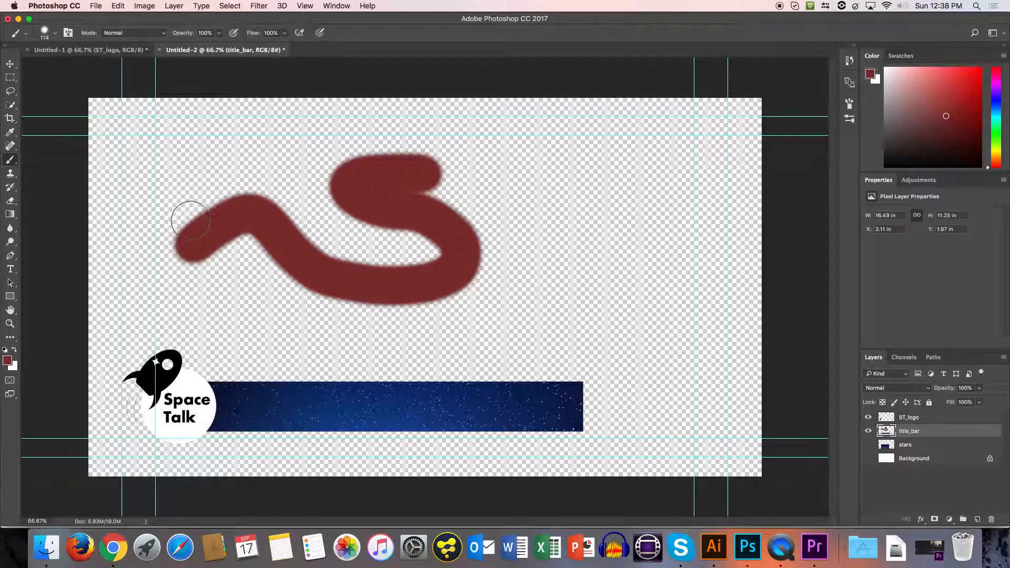
Set the brush to 33 px size and 100% hardness and paint a short wavy stroke above the large red one.
left_click(56, 35)
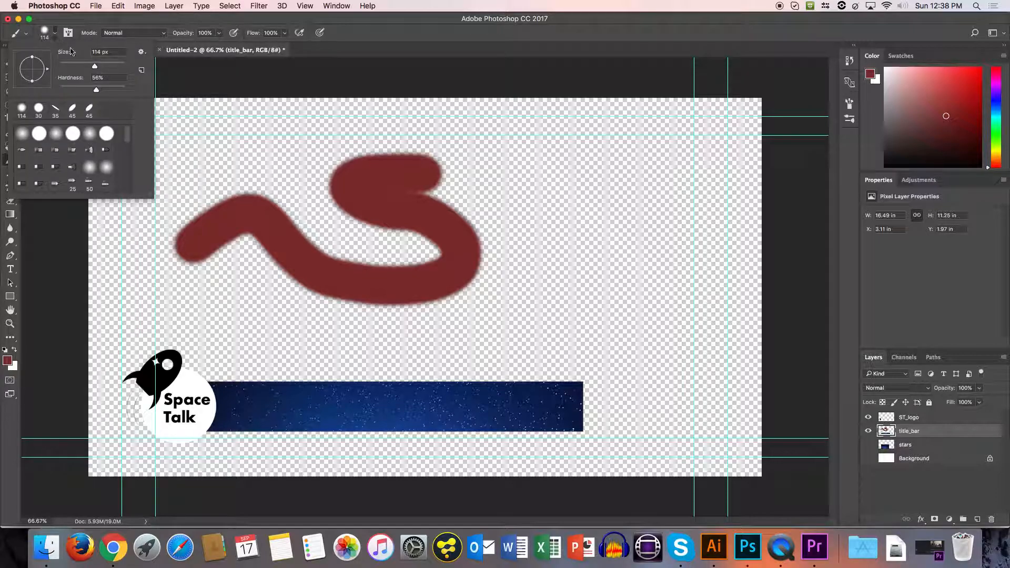
mouse_move(95, 68)
left_mouse_down()
mouse_move(70, 66)
mouse_move(96, 93)
mouse_move(149, 94)
left_mouse_up()
left_click_drag(128, 136, 131, 176)
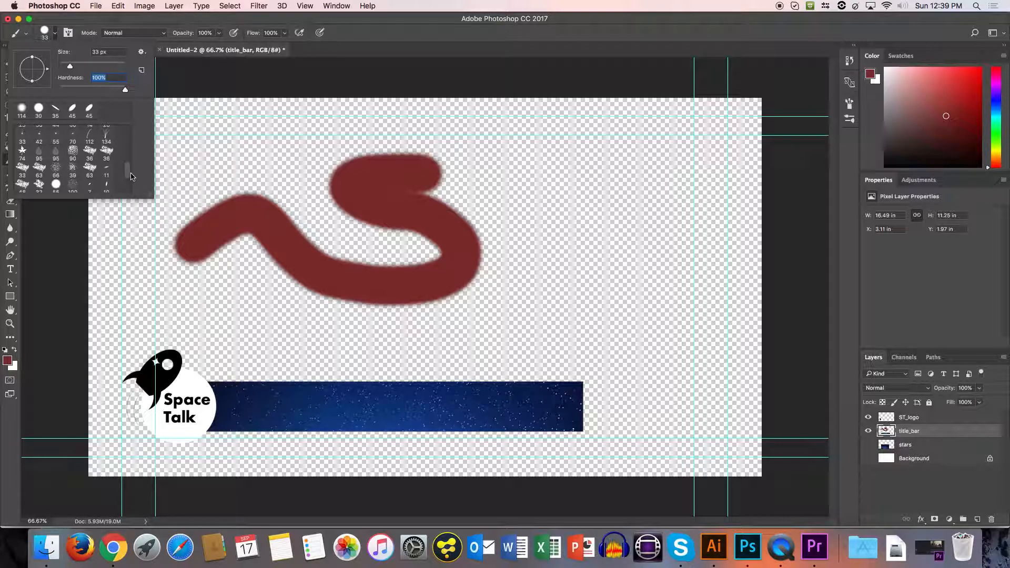
left_click(56, 34)
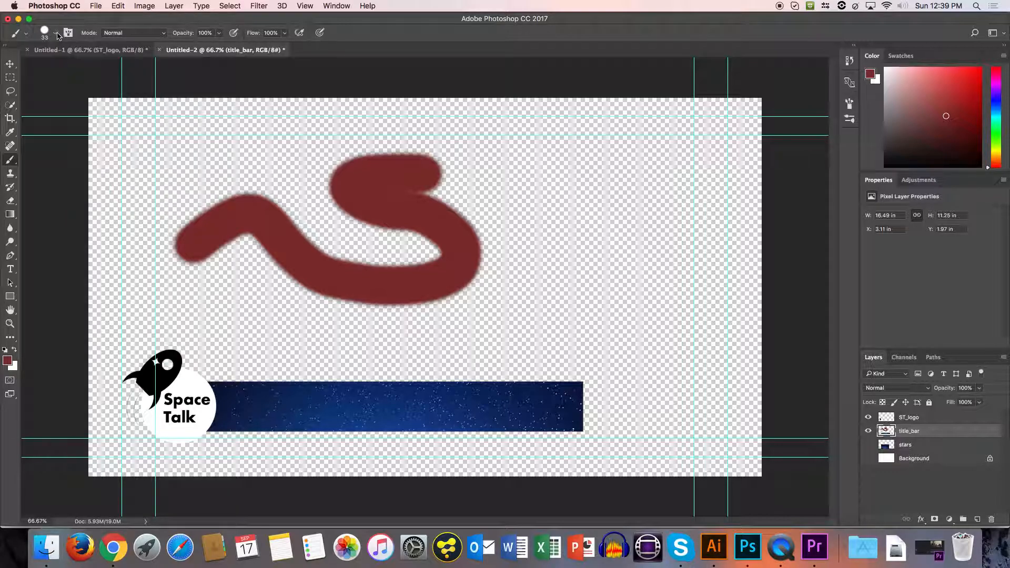
mouse_move(190, 153)
left_mouse_down()
mouse_move(240, 169)
mouse_move(293, 159)
left_mouse_up()
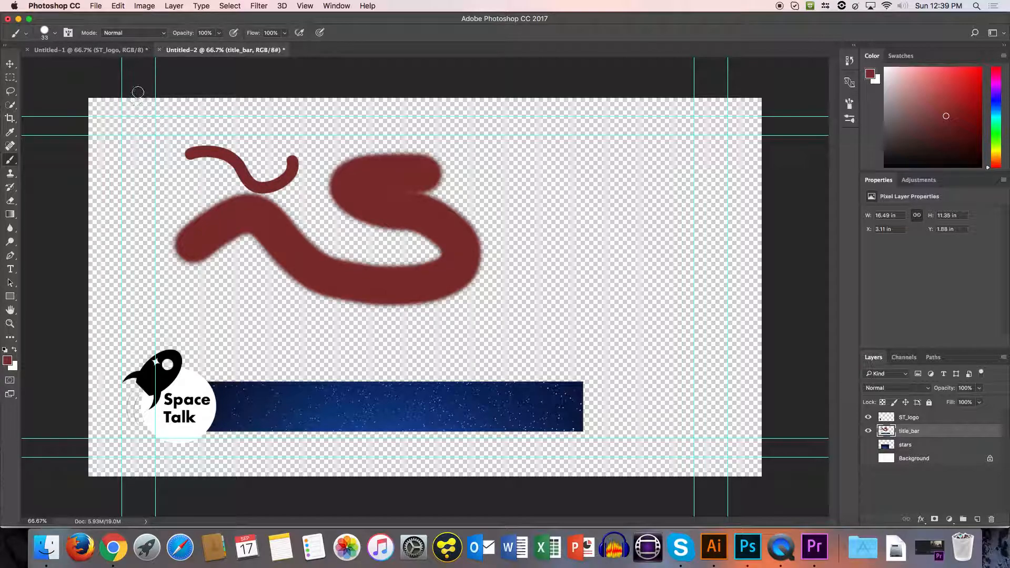
Enlarge the Eraser to 125 px and erase a hard-edged bite from the upper curve of the large red stroke.
key("e")
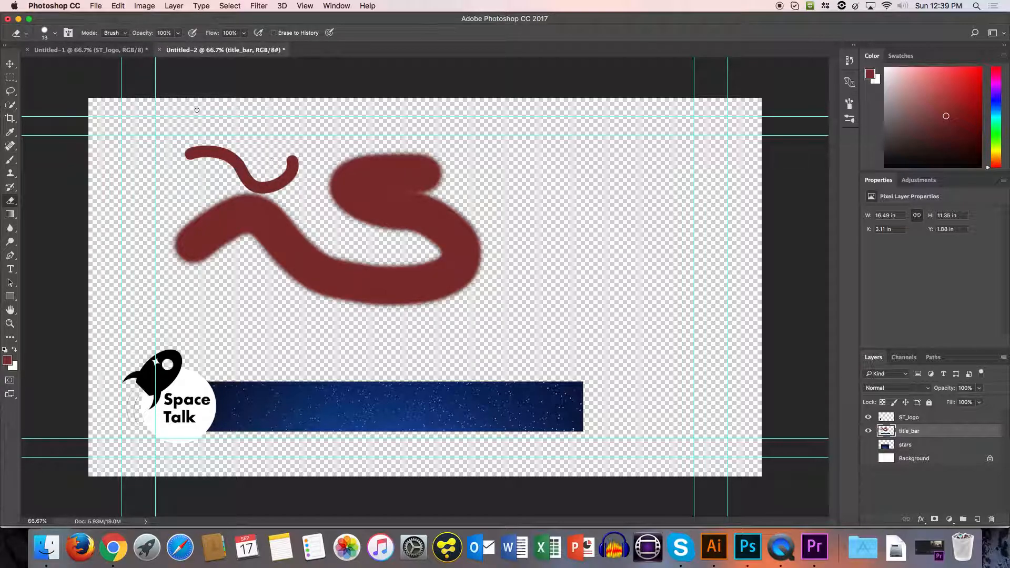
left_click(55, 33)
left_click(55, 33)
key("bracketright")
key("bracketright")
key("bracketright")
key("bracketright")
key("bracketright")
key("bracketright")
key("bracketright")
key("bracketright")
key("bracketright")
left_click_drag(338, 140, 360, 184)
key("bracketright")
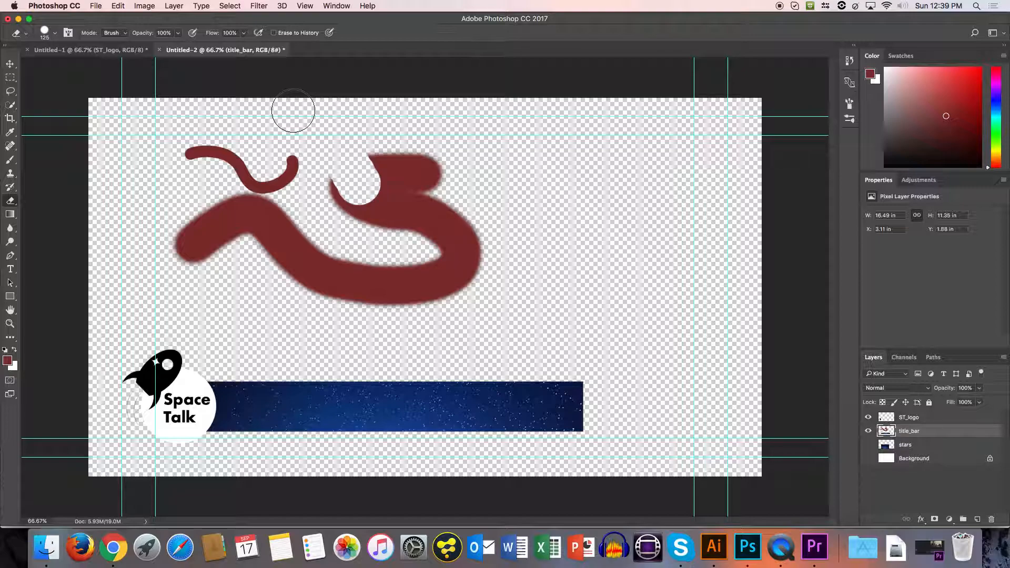
Set the Eraser hardness to 0% and erase along the lower edge of the large red stroke.
left_click(55, 33)
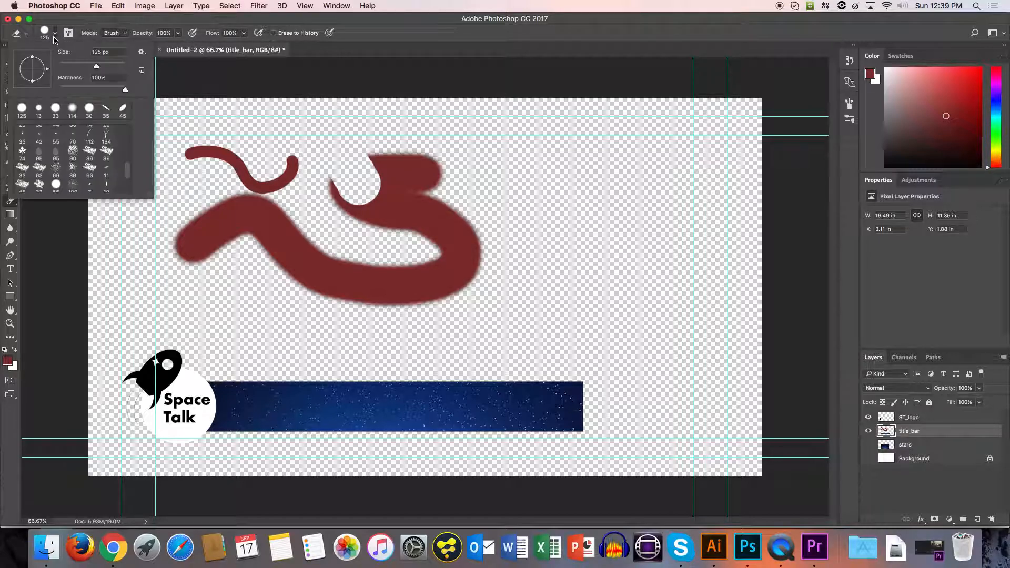
left_click_drag(120, 89, 26, 97)
key("Return")
mouse_move(262, 275)
left_mouse_down()
mouse_move(343, 296)
mouse_move(406, 292)
left_mouse_up()
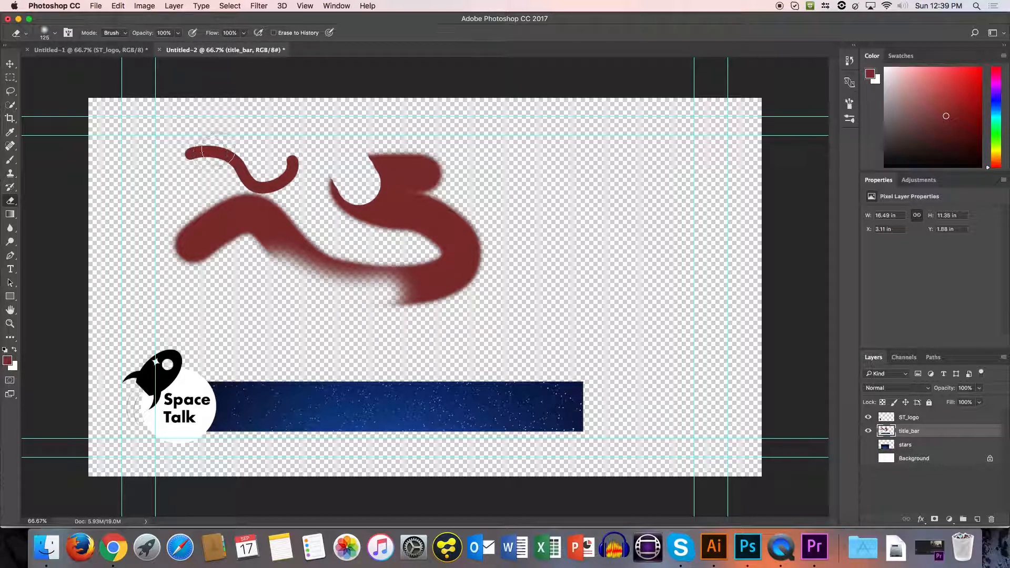
Delete all red brush strokes above the title bar with a rectangular selection, and deselect.
left_click(10, 77)
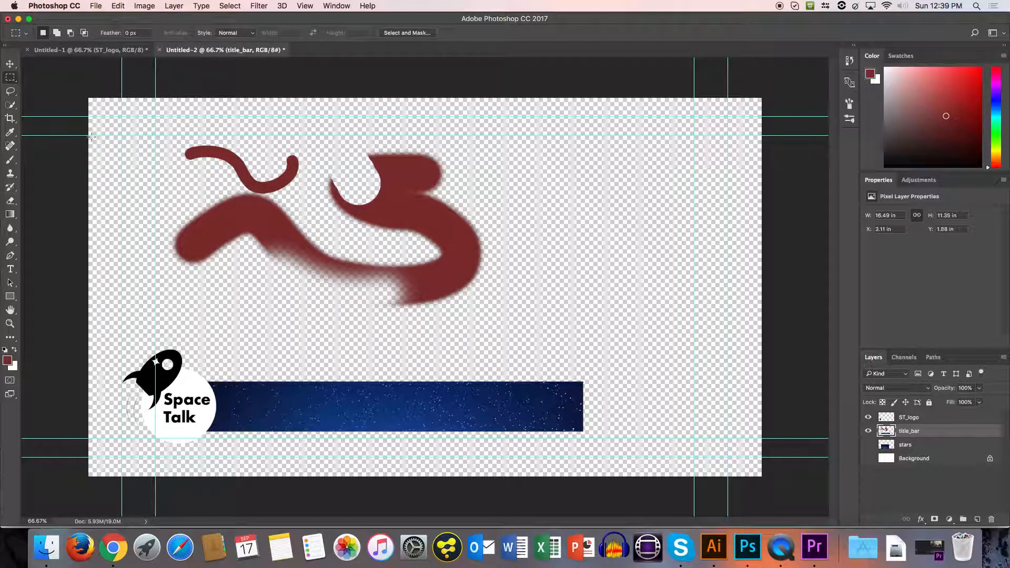
mouse_move(142, 128)
left_mouse_down()
mouse_move(438, 299)
mouse_move(526, 336)
left_mouse_up()
key("Delete")
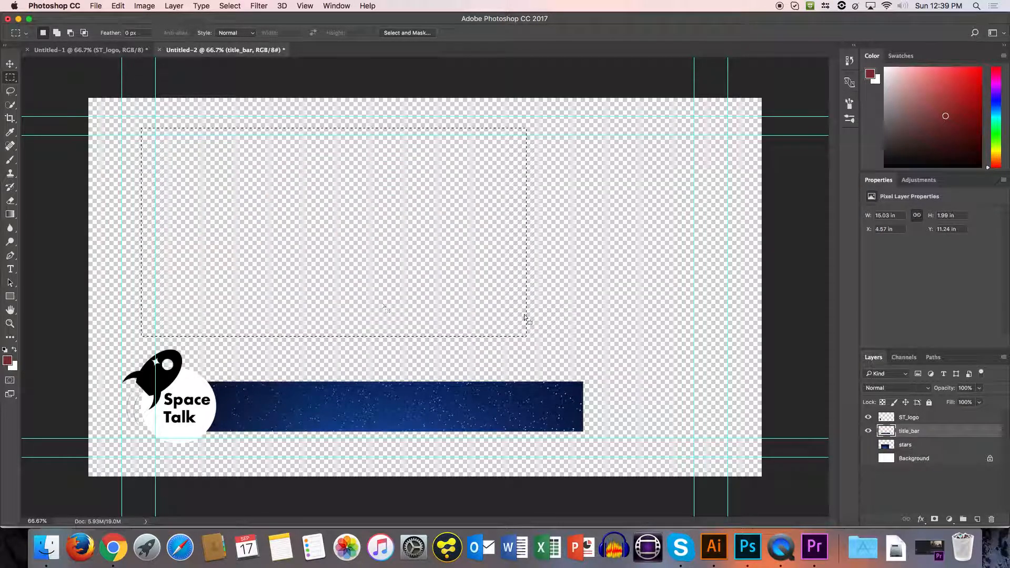
left_click(292, 303)
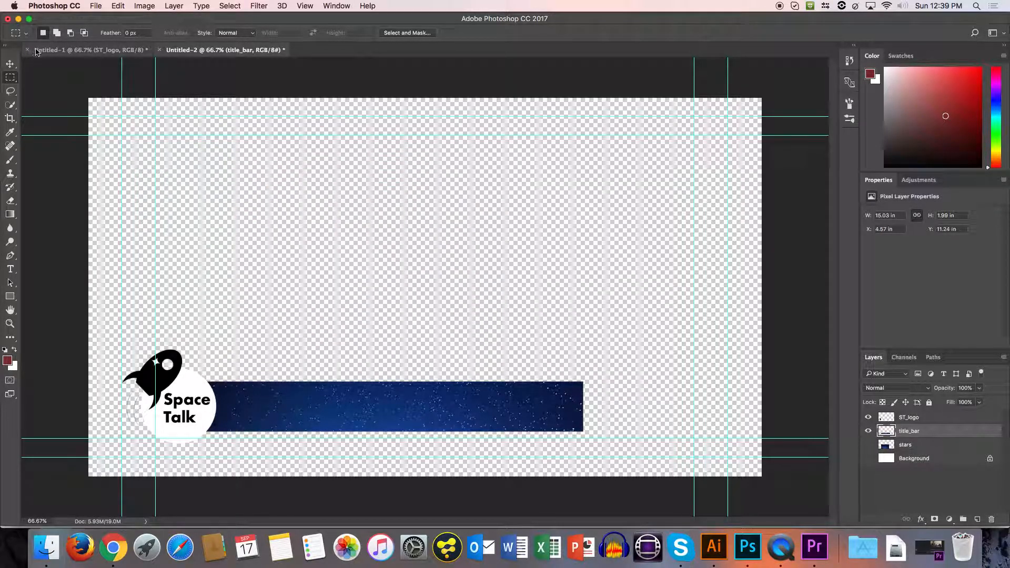
Set the Eraser size to 15 px and erase along the title bar's upper edge.
key("e")
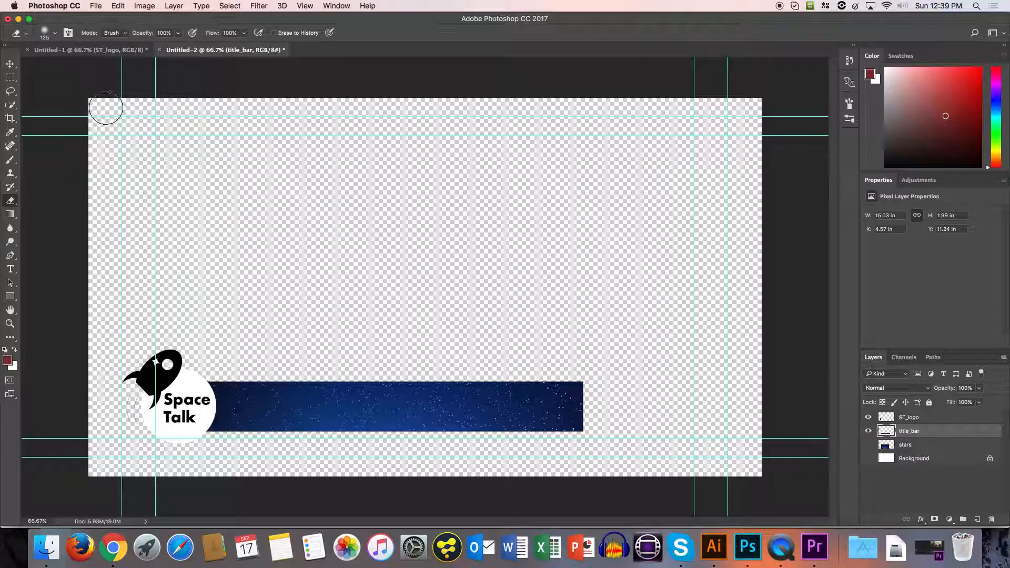
left_click(55, 33)
left_click(95, 52)
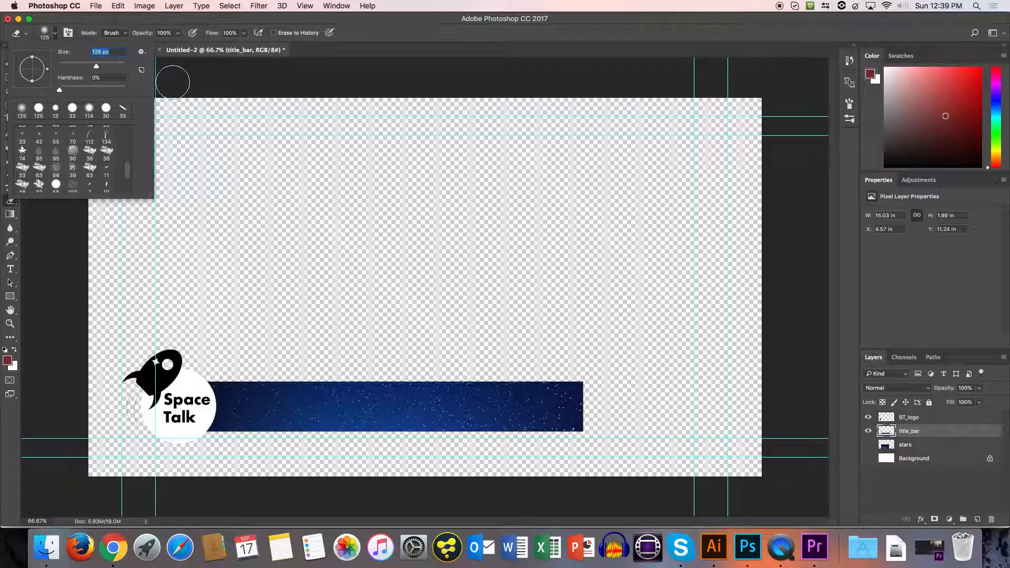
type("15")
key("Return")
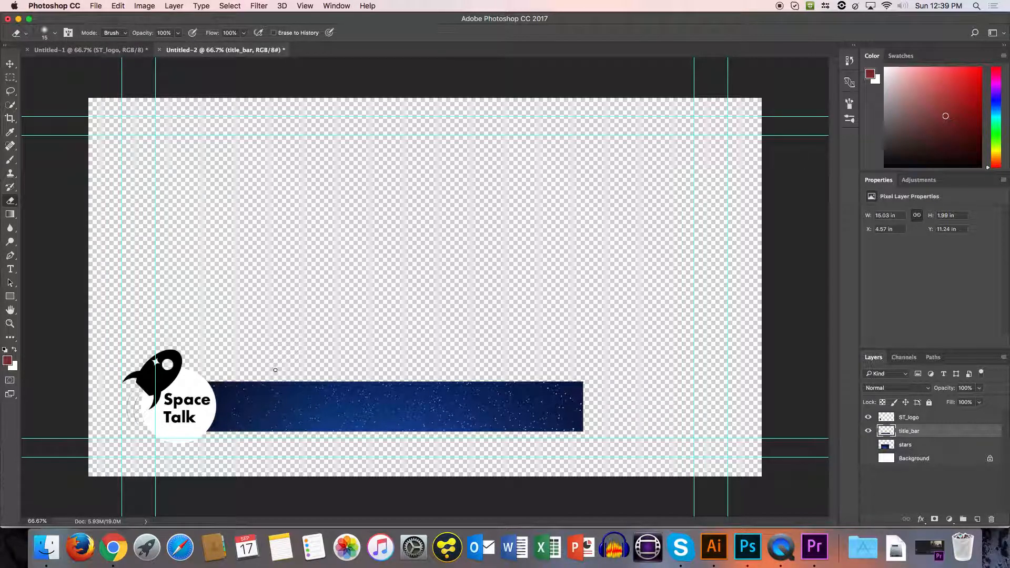
left_click_drag(245, 389, 371, 387)
mouse_move(265, 381)
left_mouse_down()
mouse_move(202, 376)
mouse_move(584, 382)
left_mouse_up()
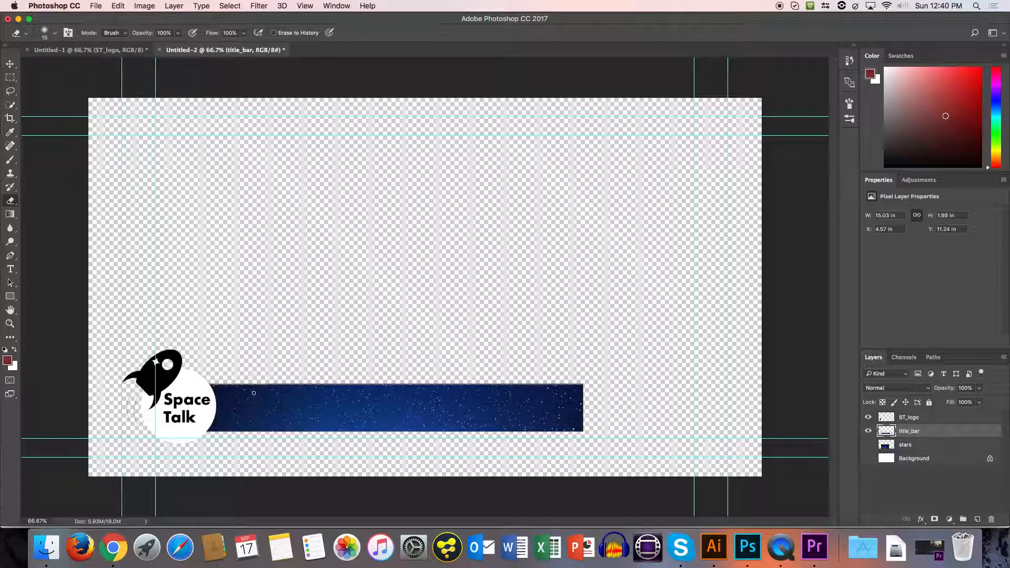
Undo the erasing along the title bar's upper edge.
key("super+plus")
key("super+plus")
mouse_move(275, 431)
left_mouse_down()
mouse_move(246, 321)
mouse_move(273, 198)
left_mouse_up()
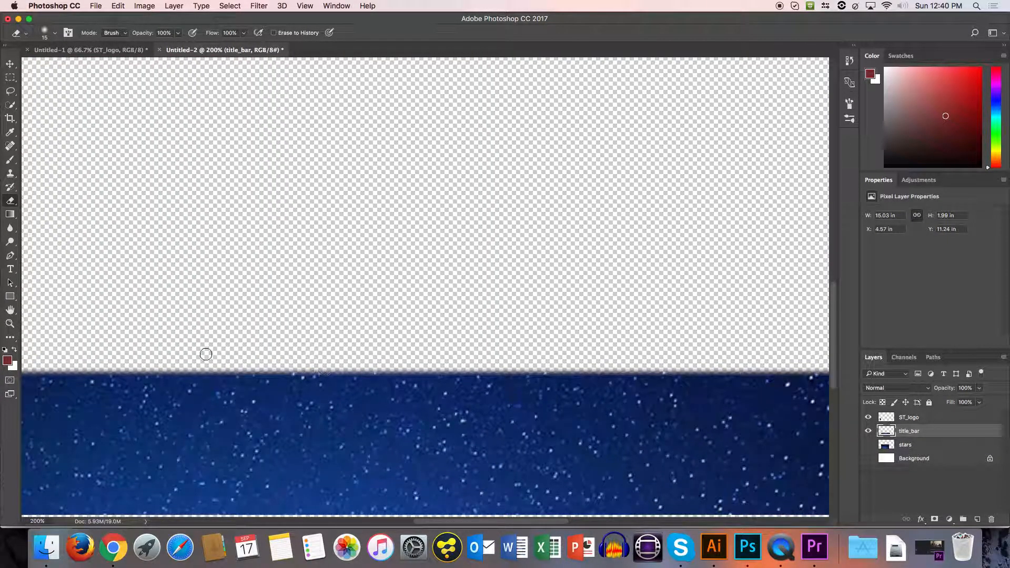
key("super+z")
key("super+minus")
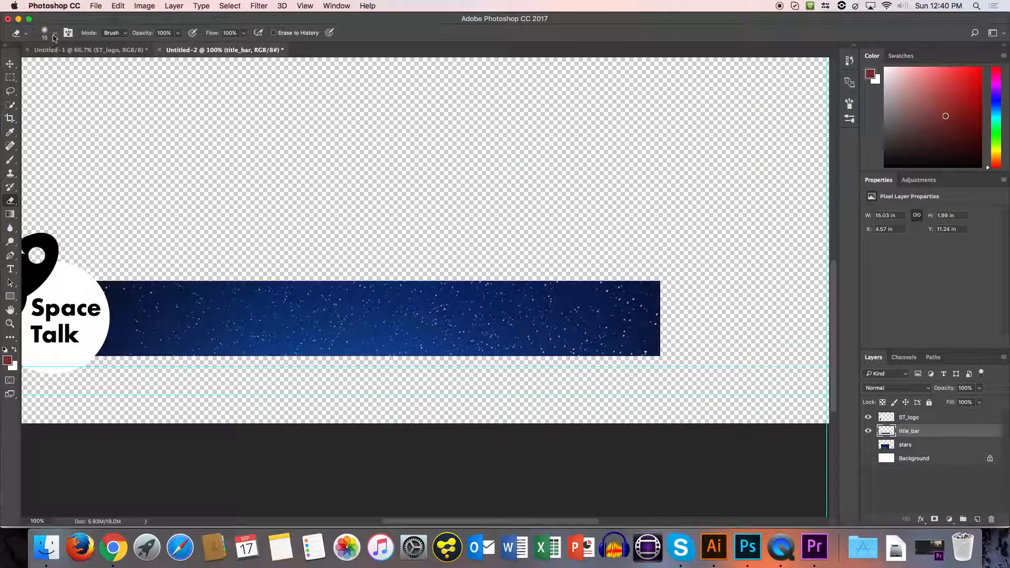
Set the Eraser size to 25 px and soften the title bar's upper and lower edges.
left_click(55, 32)
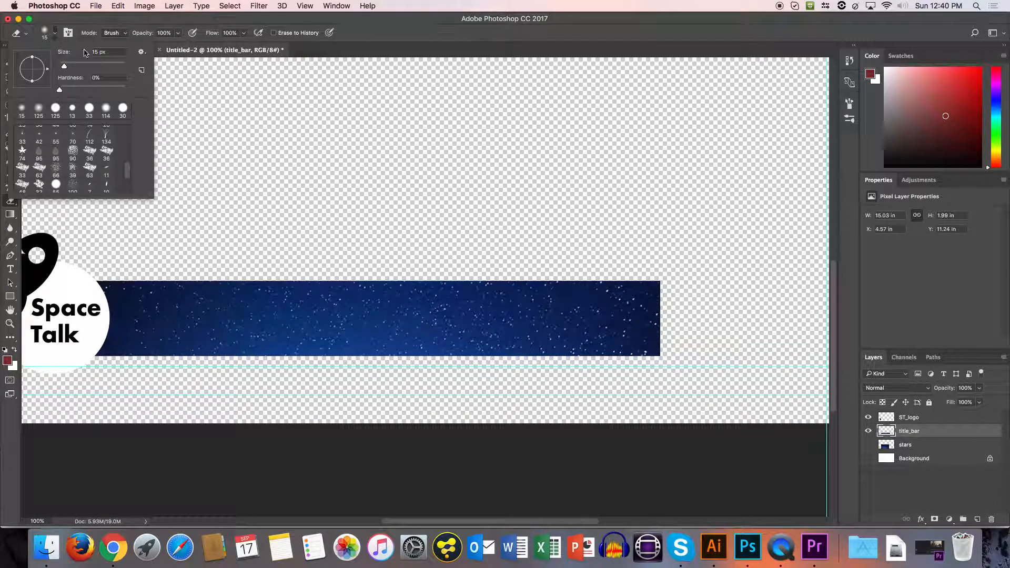
type("25")
key("Return")
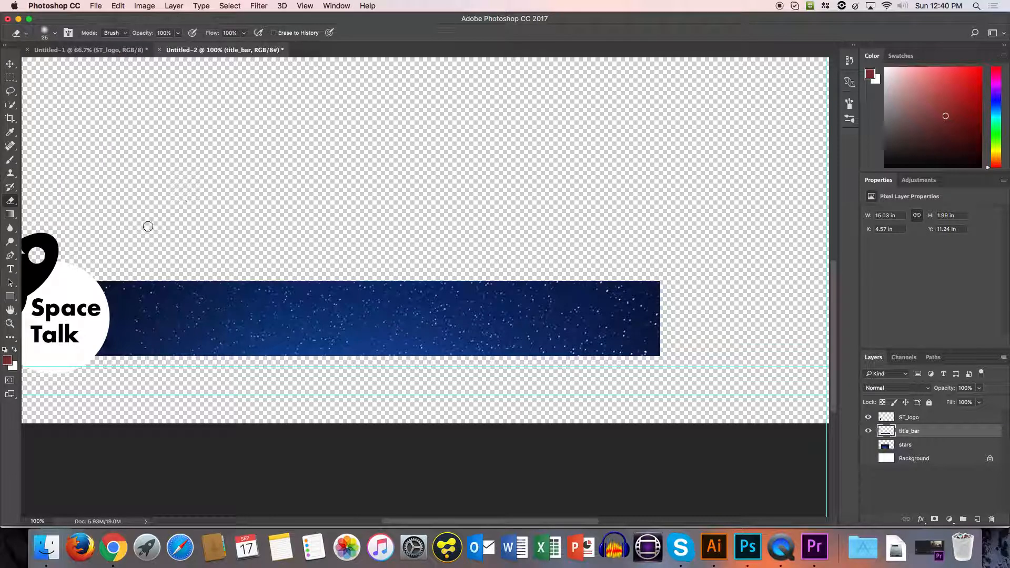
scroll(173, 233, "down", 3)
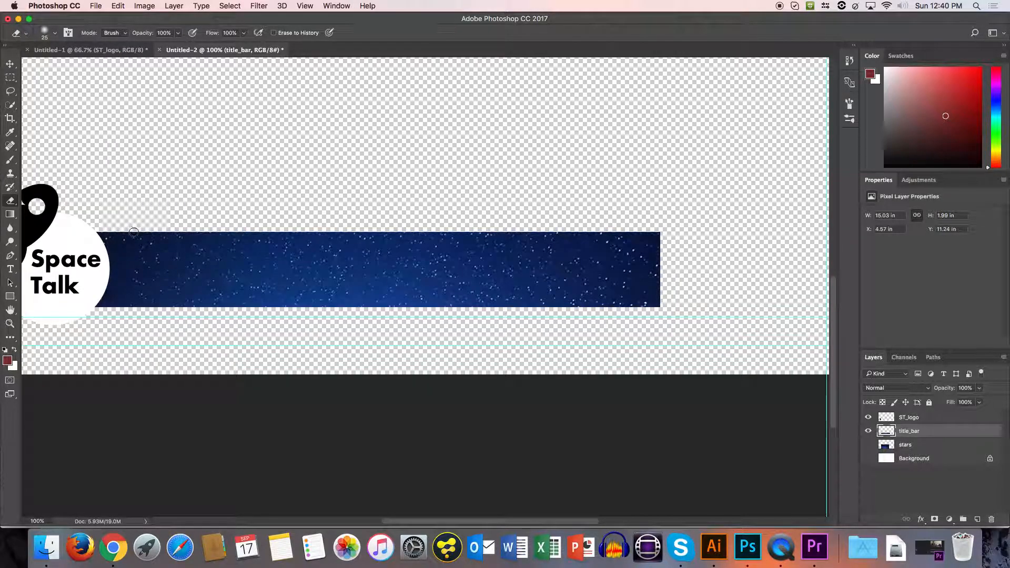
mouse_move(133, 233)
left_mouse_down()
mouse_move(121, 235)
mouse_move(458, 235)
mouse_move(701, 254)
left_mouse_up()
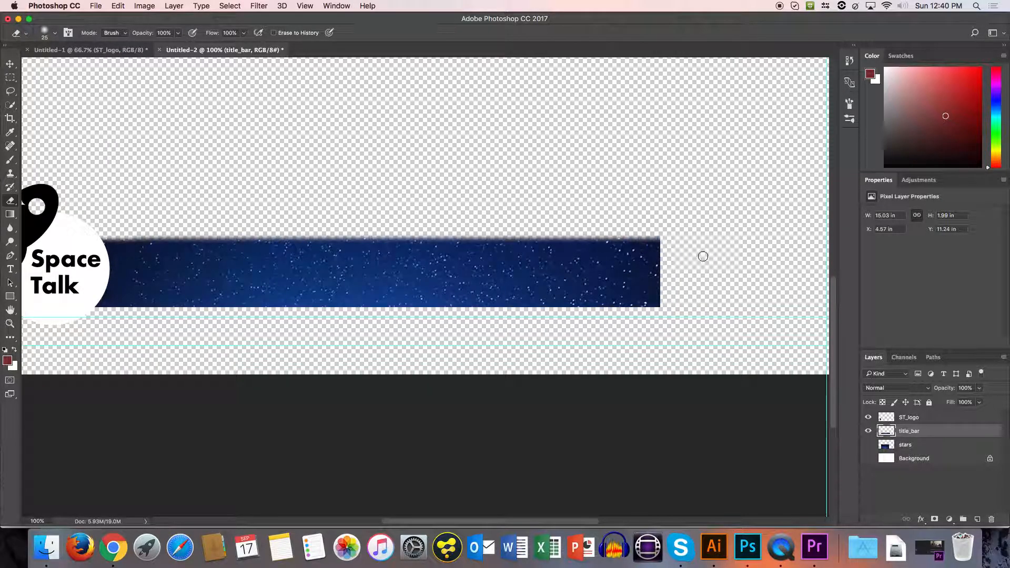
mouse_move(236, 307)
left_mouse_down()
mouse_move(66, 321)
mouse_move(742, 341)
left_mouse_up()
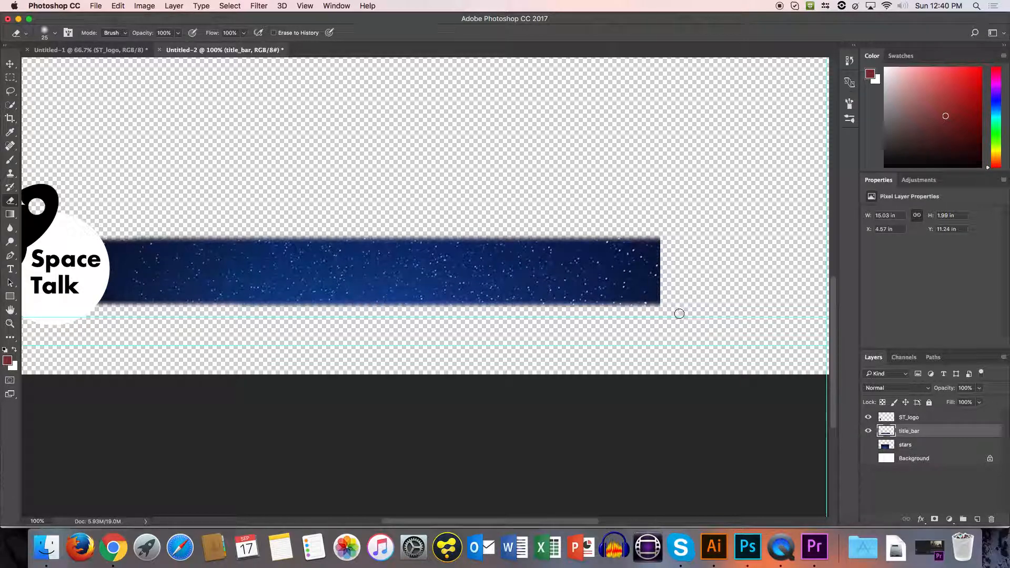
Soften the title bar's right end with the Eraser along its full height.
scroll(652, 291, "left", 1)
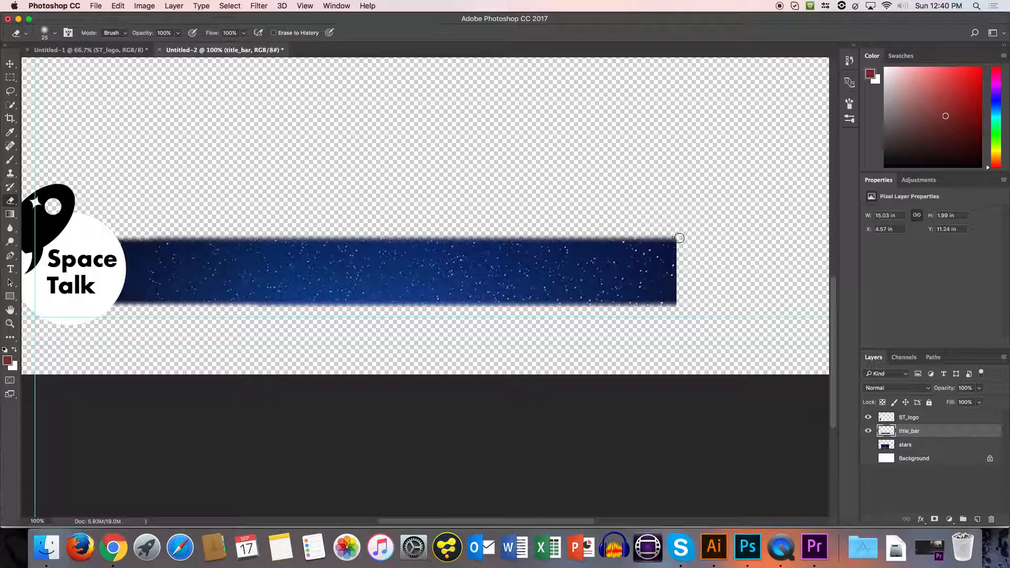
left_click_drag(677, 237, 677, 304)
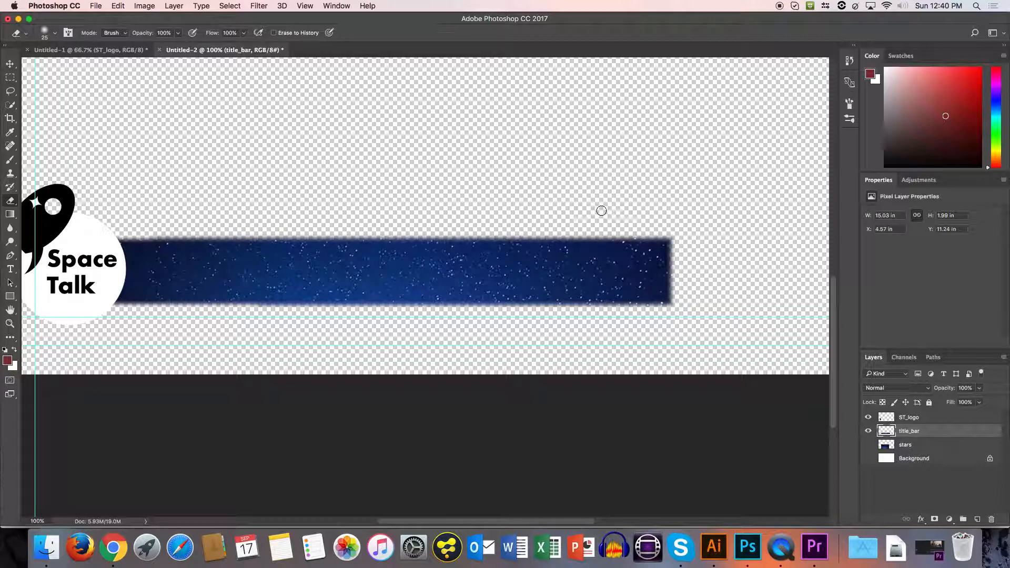
key("super+minus")
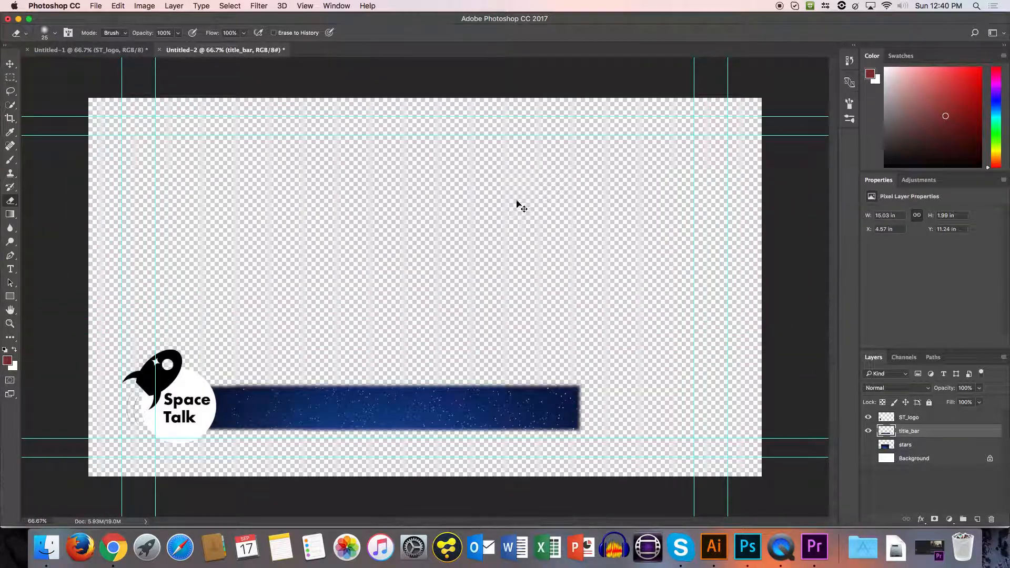
Add a text layer with the speaker's full name on the title bar and colour it white (ffffff).
left_click(9, 271)
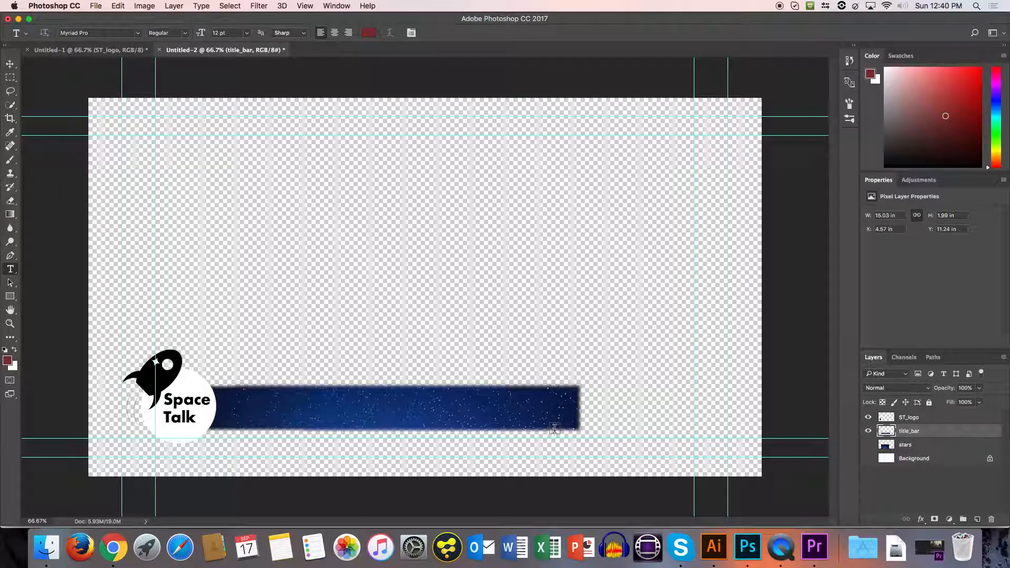
left_click(245, 409)
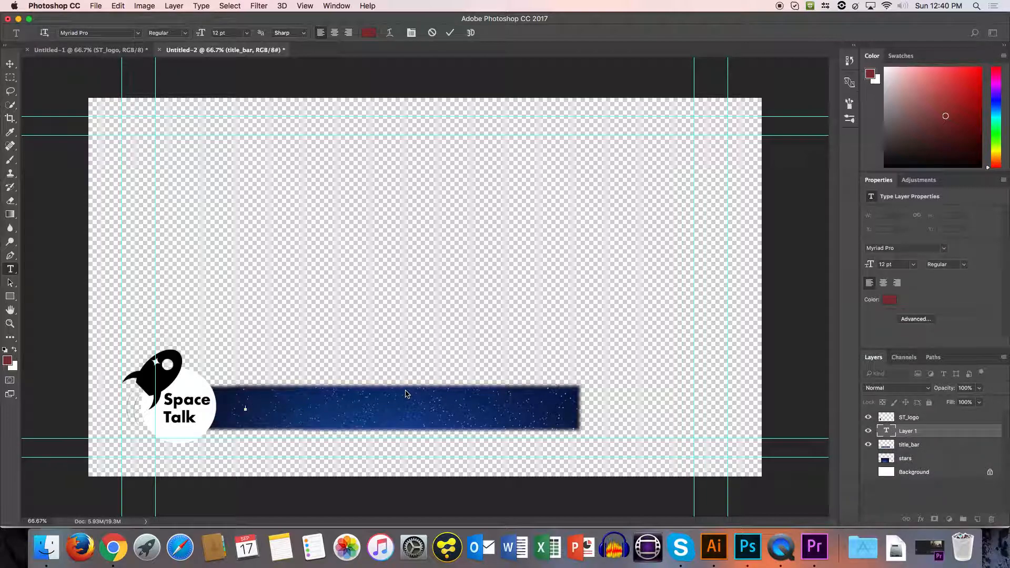
type("John Smith")
key("super+a")
left_click(369, 32)
left_click(371, 179)
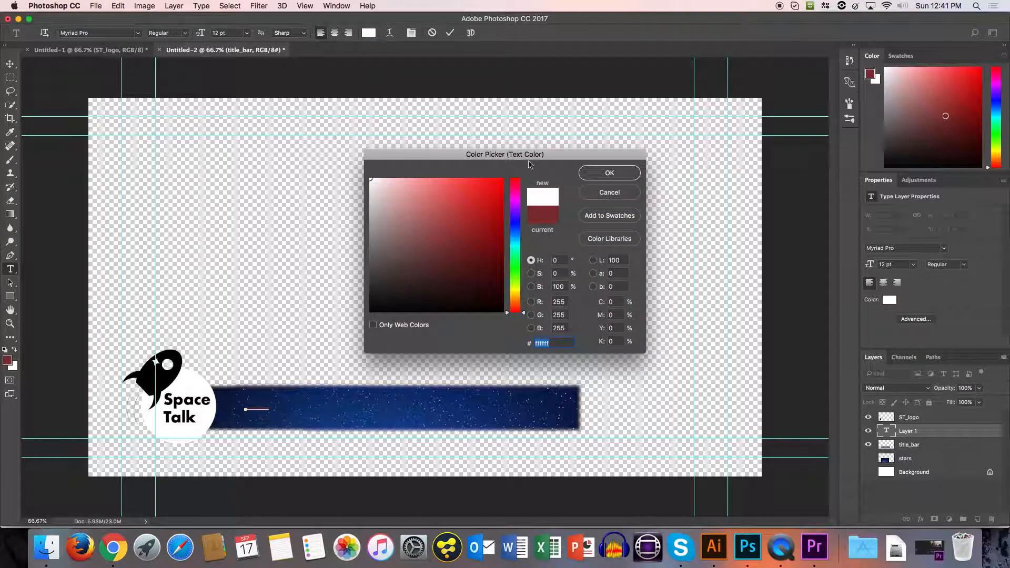
left_click(609, 173)
Set the name text's font size to 36 pt.
left_click(225, 33)
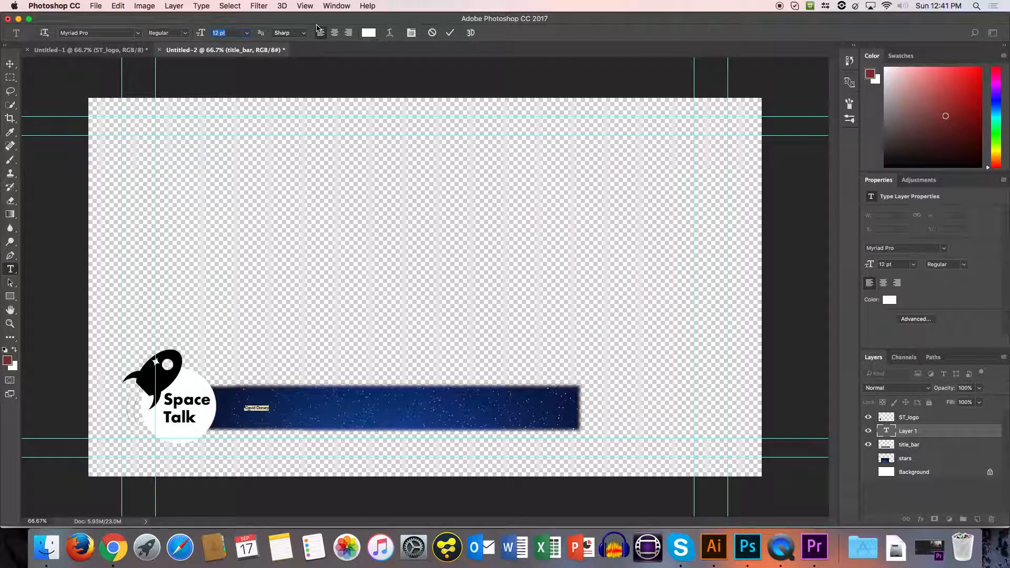
key("Up")
key("Up")
key("Up")
key("Up")
key("Up")
key("Up")
key("Up")
key("Up")
key("Up")
key("Up")
key("Up")
key("Up")
key("Up")
key("Up")
key("Up")
key("Up")
key("Up")
key("Up")
key("Up")
key("Up")
key("Up")
key("Up")
key("Up")
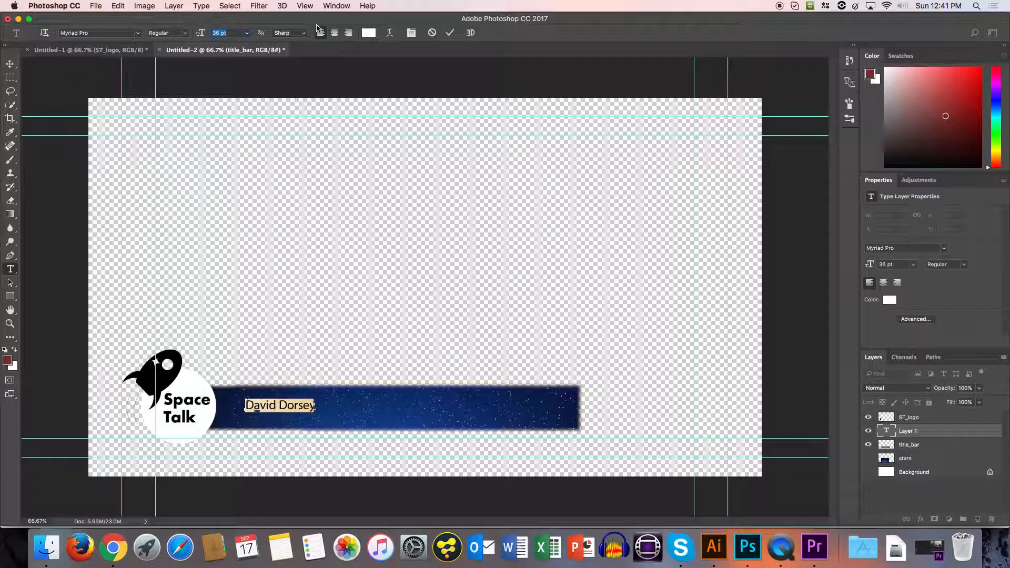
key("Up")
Move the name text to the bar's upper area beside the logo and scale it proportionally to about 120%.
left_click(10, 63)
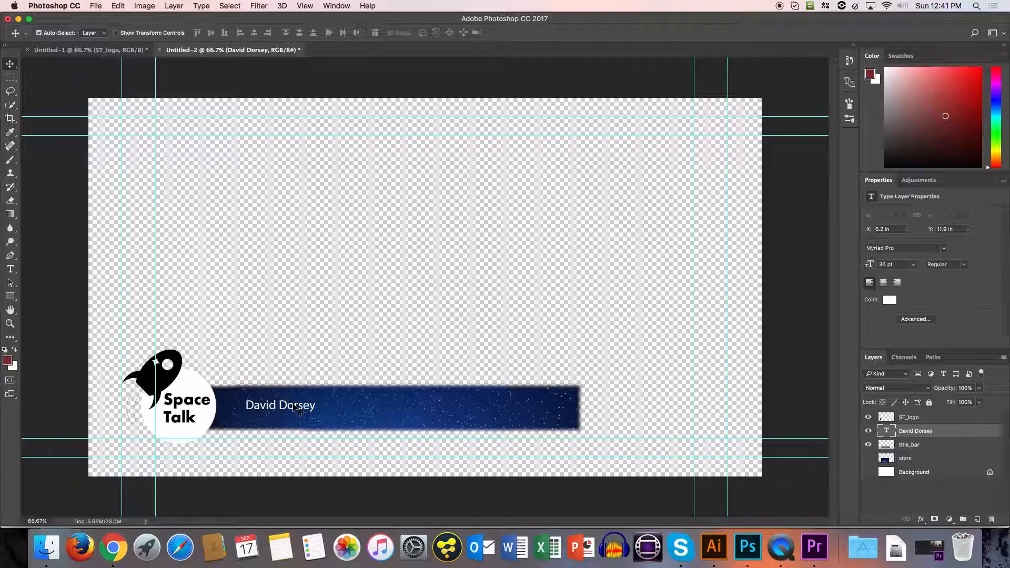
key("super+t")
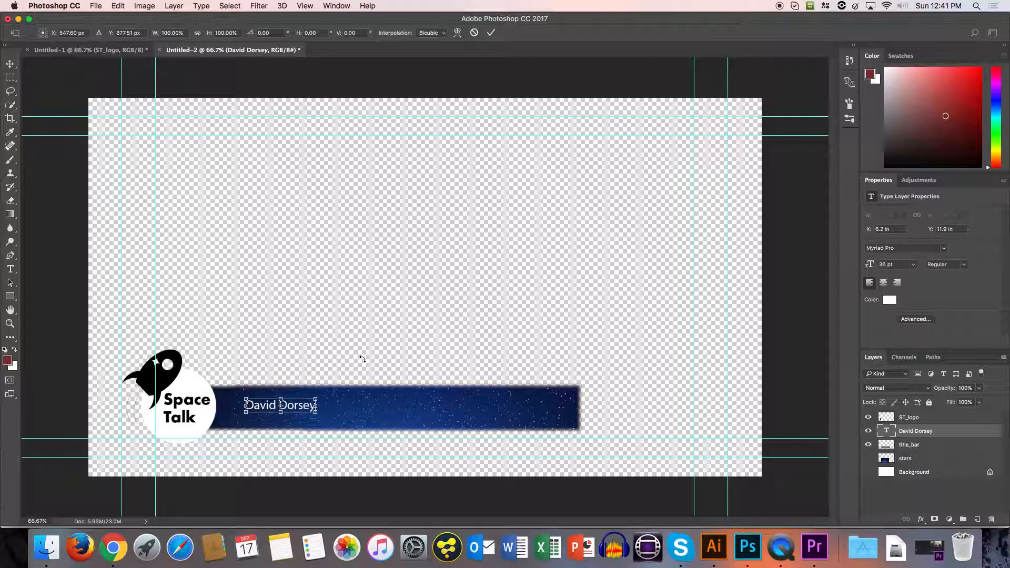
key("Up")
key("Up")
key("Up")
key("Down")
key("Down")
key("Down")
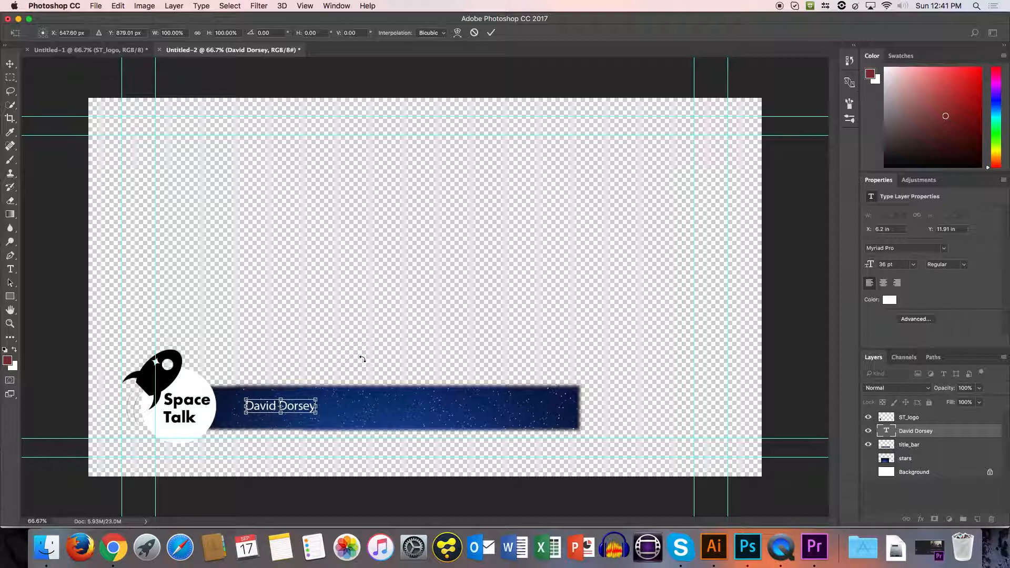
key("shift+Right")
key("shift+Right")
key("shift+Right")
key("shift+Right")
key("shift+Right")
key("shift+Right")
key("shift+Left")
key("shift+Up")
key("shift+Up")
key("shift+Left")
key("shift+Left")
key("shift+Left")
key("shift+Left")
key("shift+Left")
key("shift+Left")
key("shift+Left")
key("shift+Left")
key("shift+Left")
key("shift+Left")
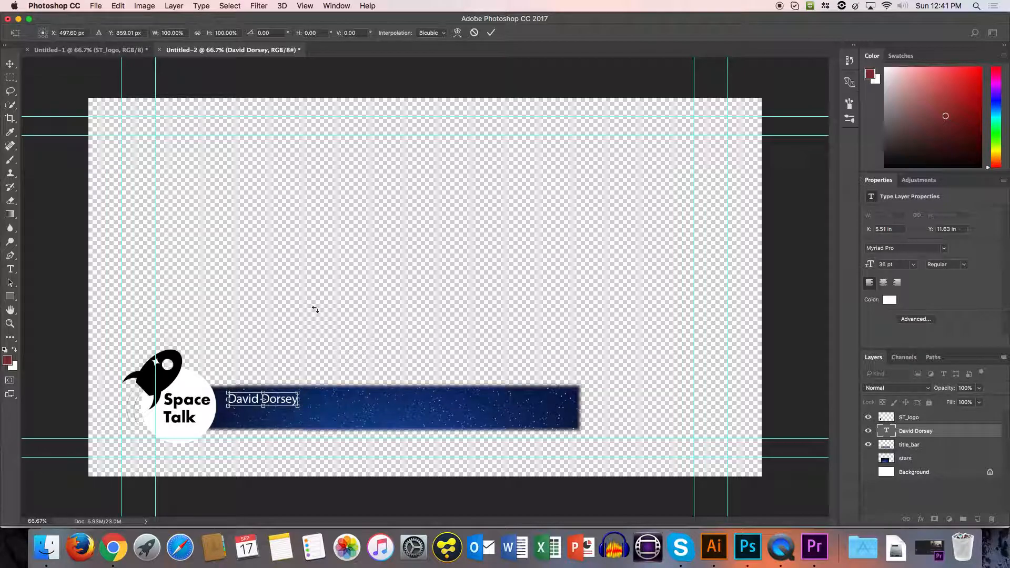
left_click_drag(299, 407, 312, 409)
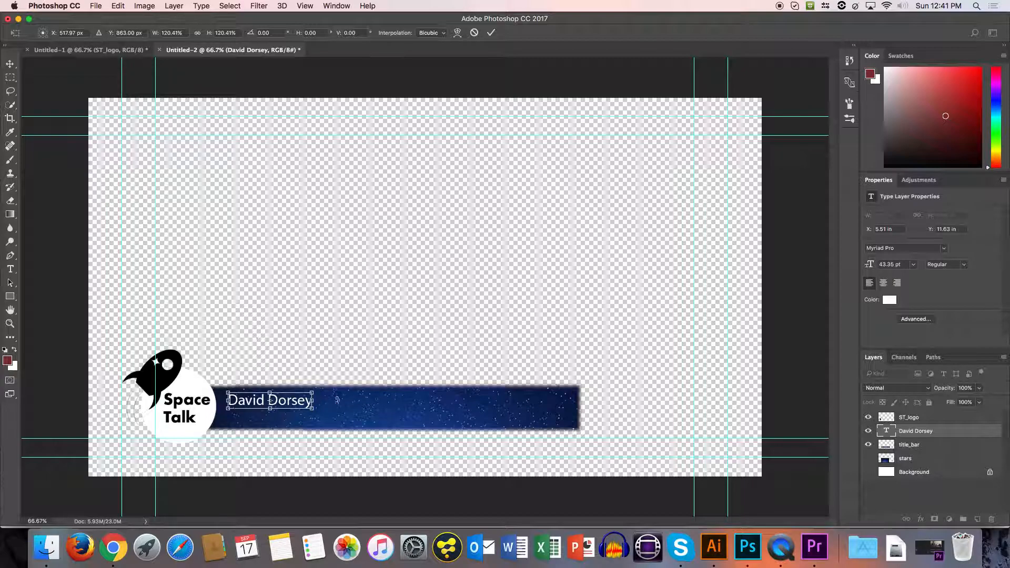
key("Return")
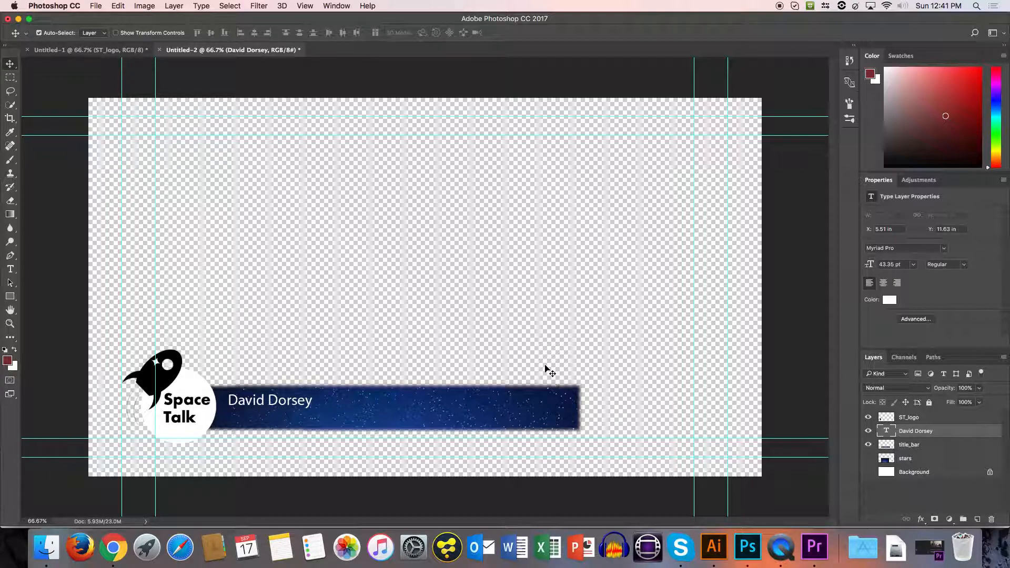
Add a separate text layer reading "Space Expert" below the name and commit the text.
key("t")
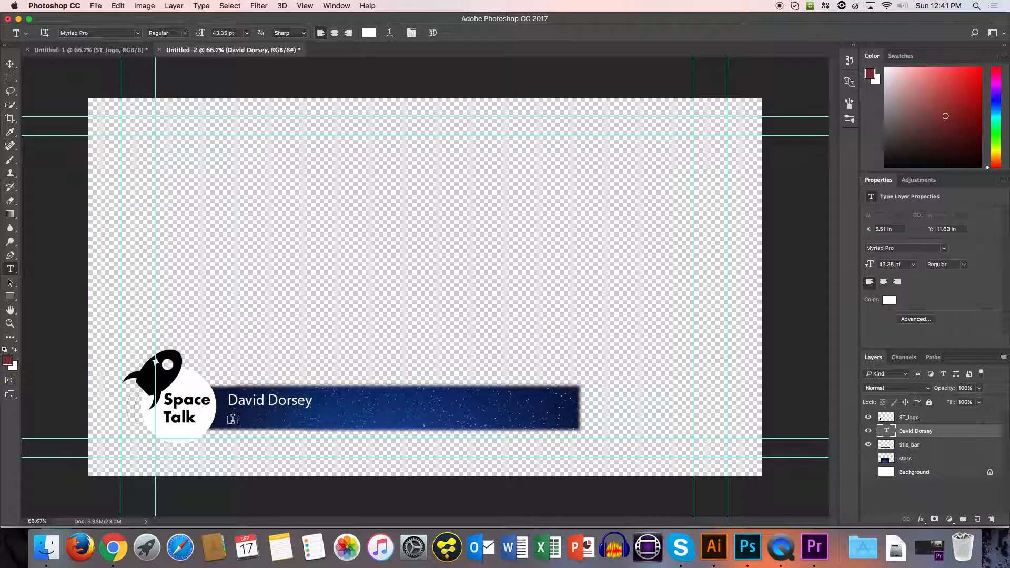
left_click(234, 417)
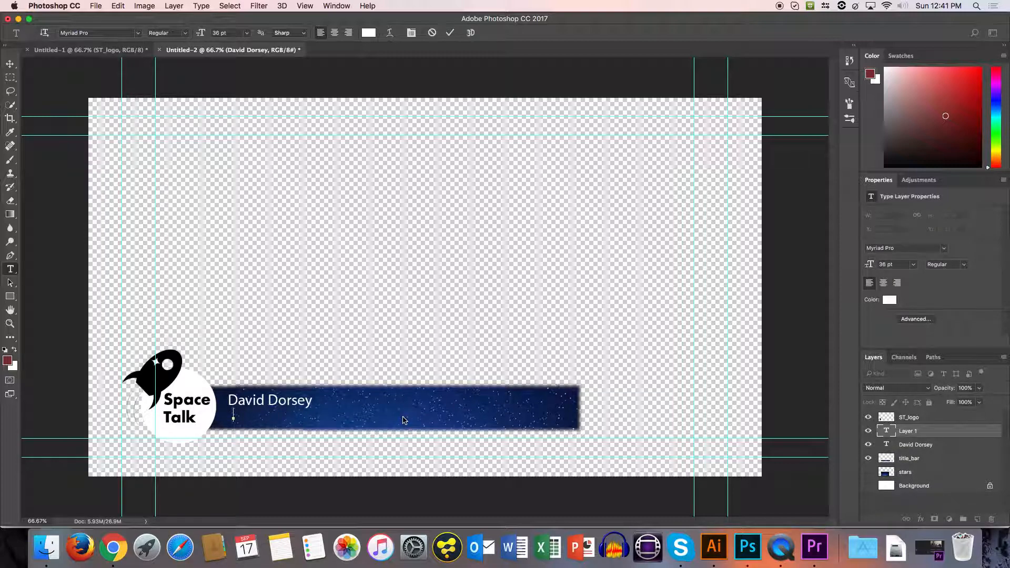
type("Space Expert")
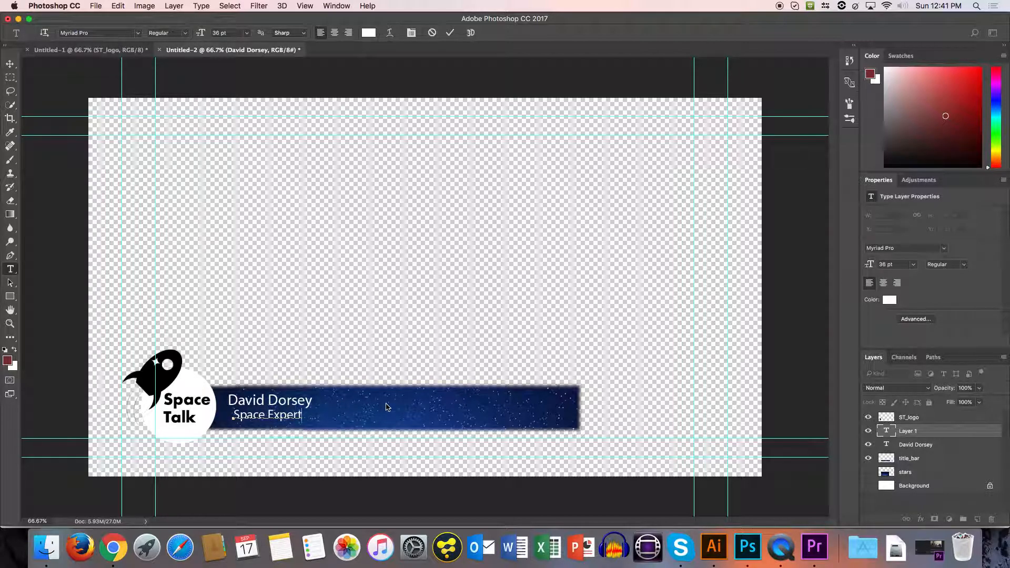
key("Escape")
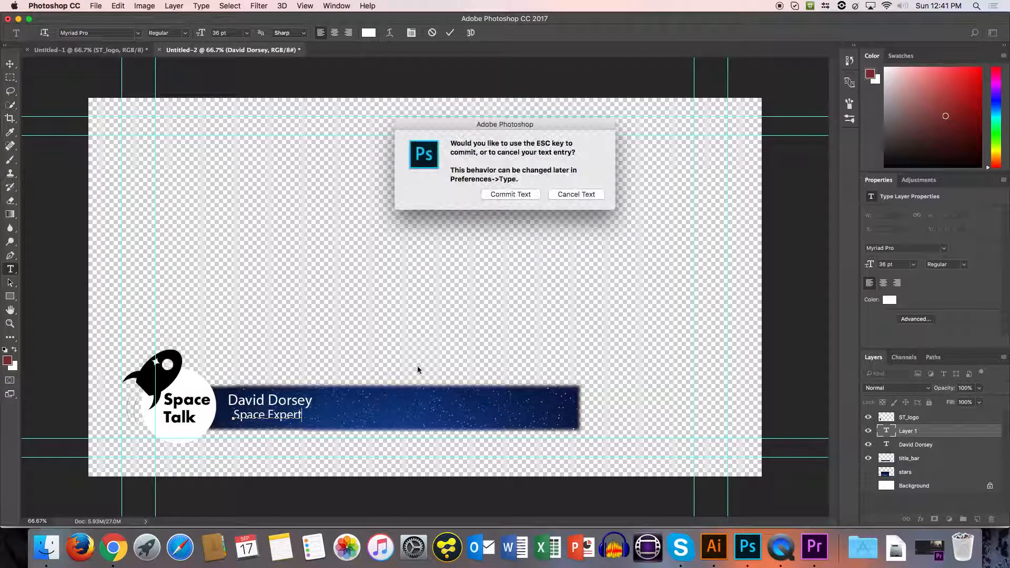
left_click(508, 195)
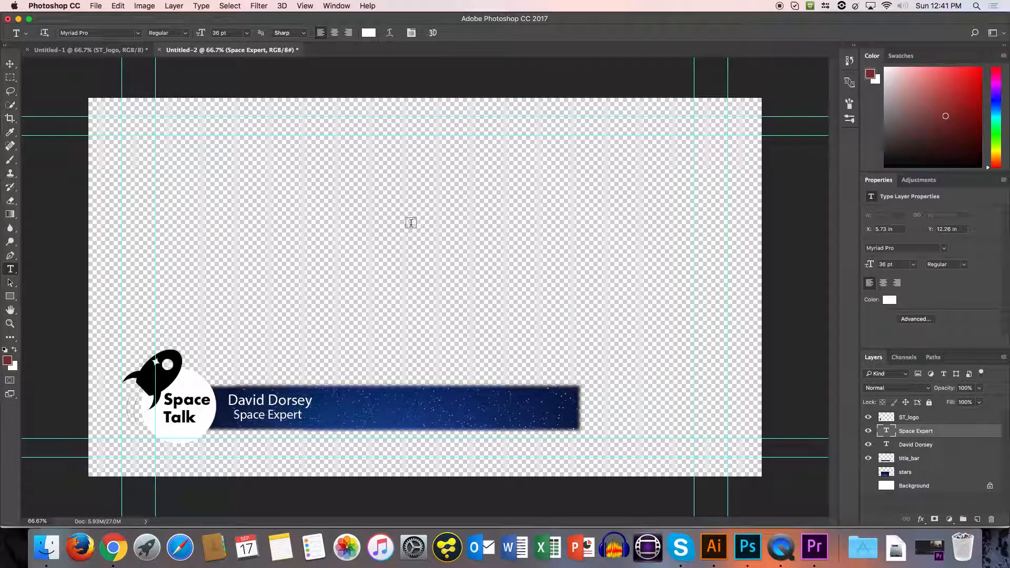
Nudge the "Space Expert" text left and down to about X 498 px, Y 910 px, aligning it under the name.
key("v")
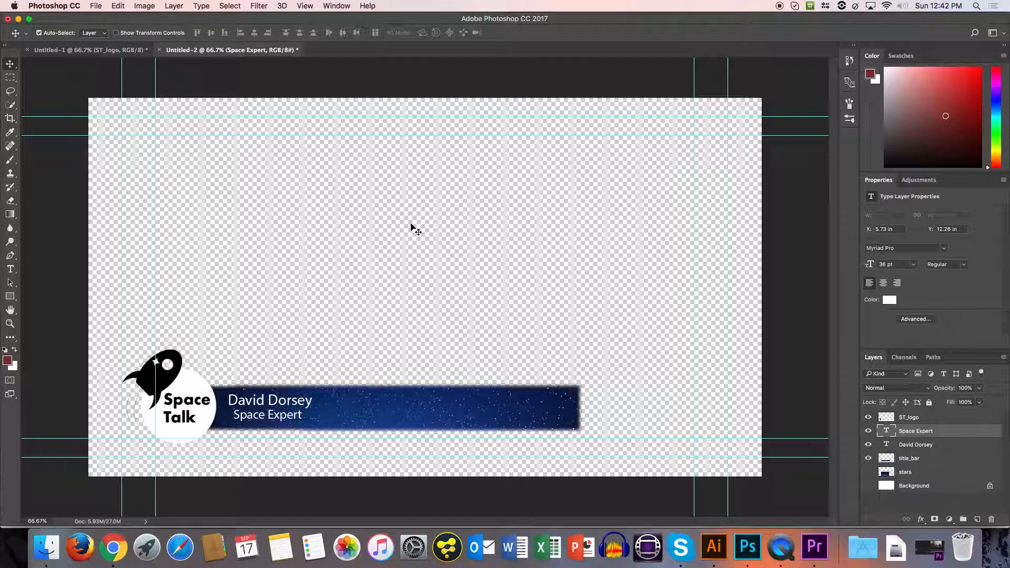
key("super+t")
key("Left")
key("Left")
key("Left")
key("Left")
key("Left")
key("Left")
key("Left")
key("Left")
key("Left")
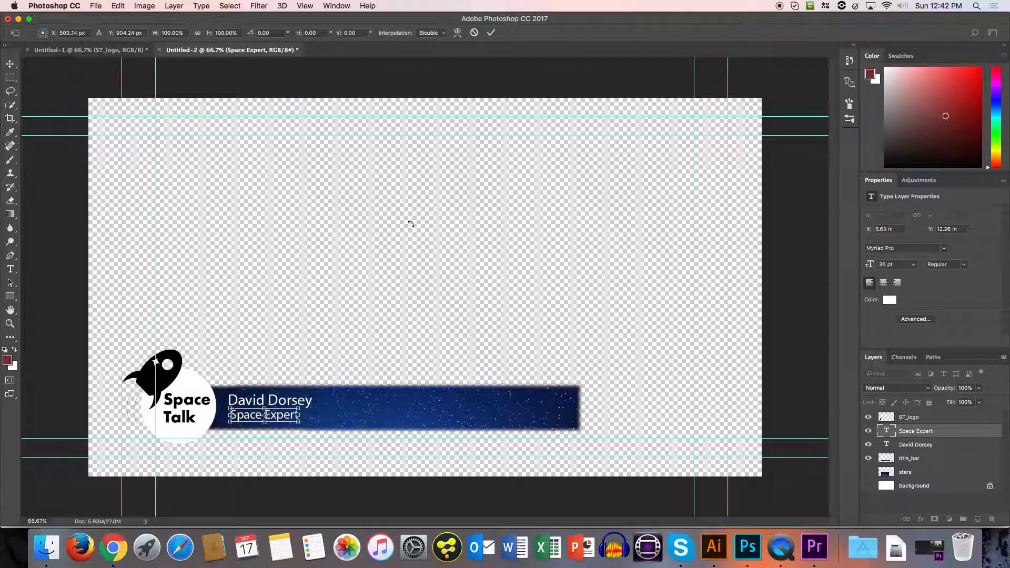
key("Down")
key("Down")
key("Down")
key("Down")
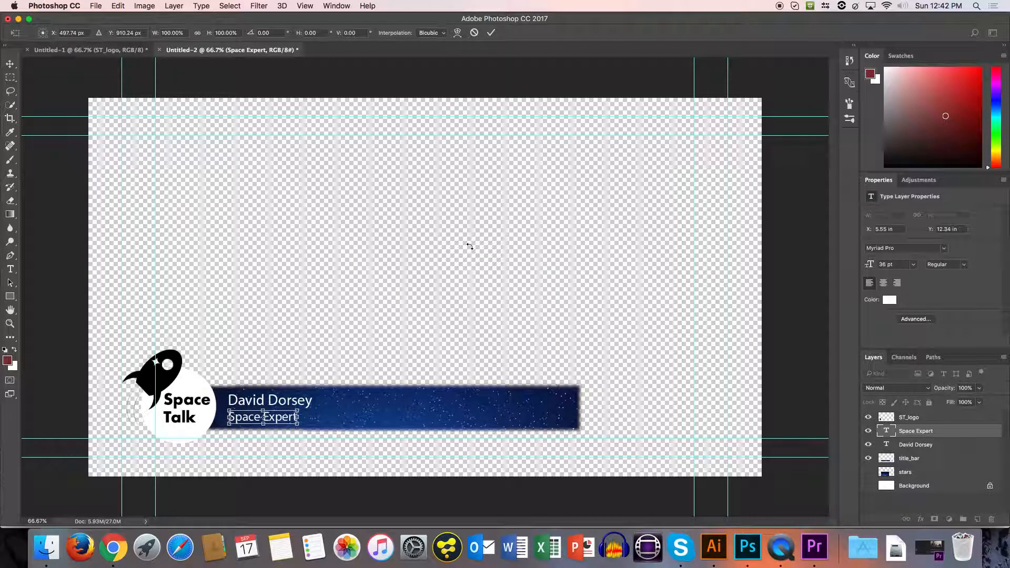
key("Return")
Select the whole name text and look through the available fonts without changing its font.
key("t")
left_click(292, 402)
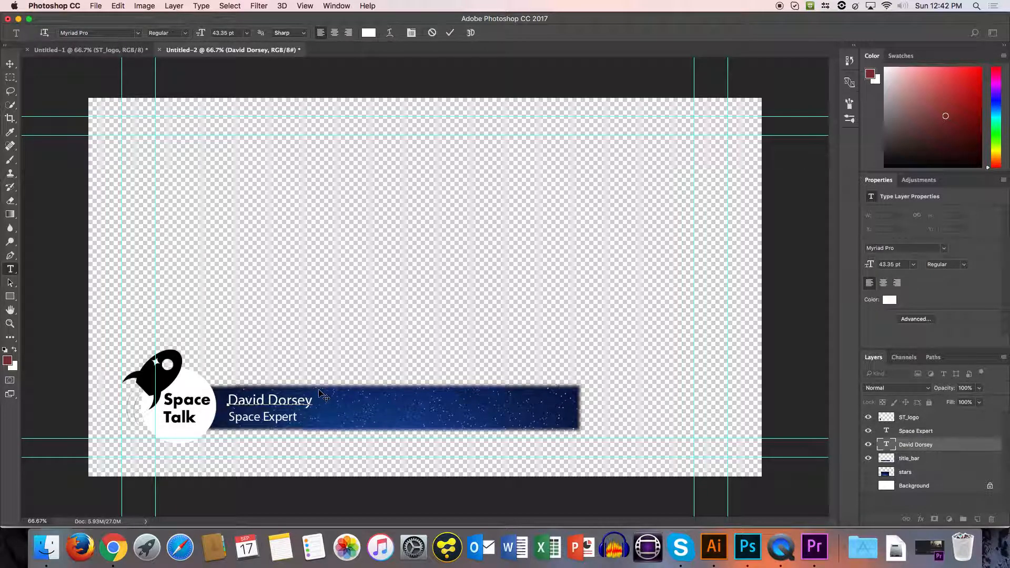
triple_click(291, 398)
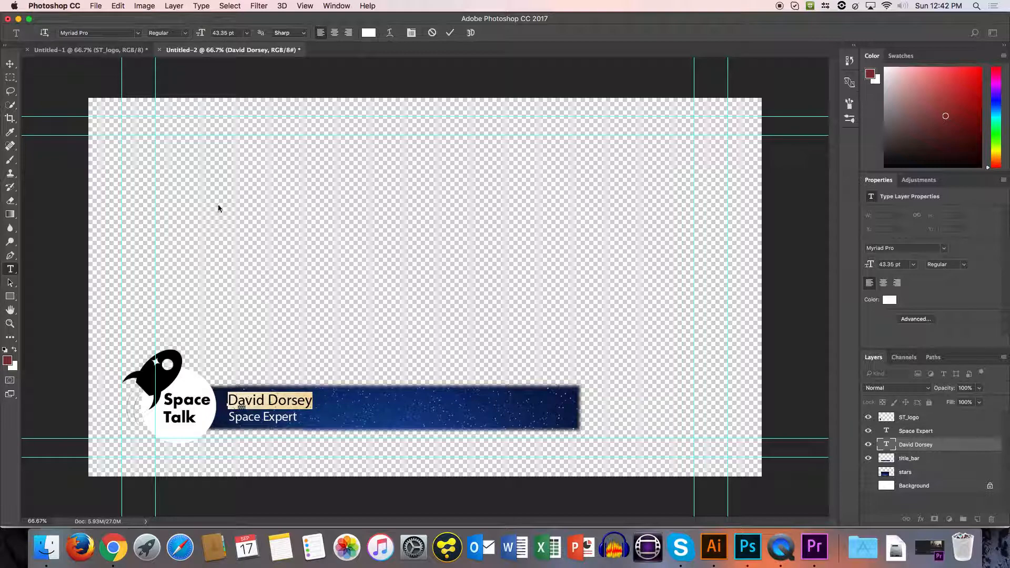
left_click(137, 34)
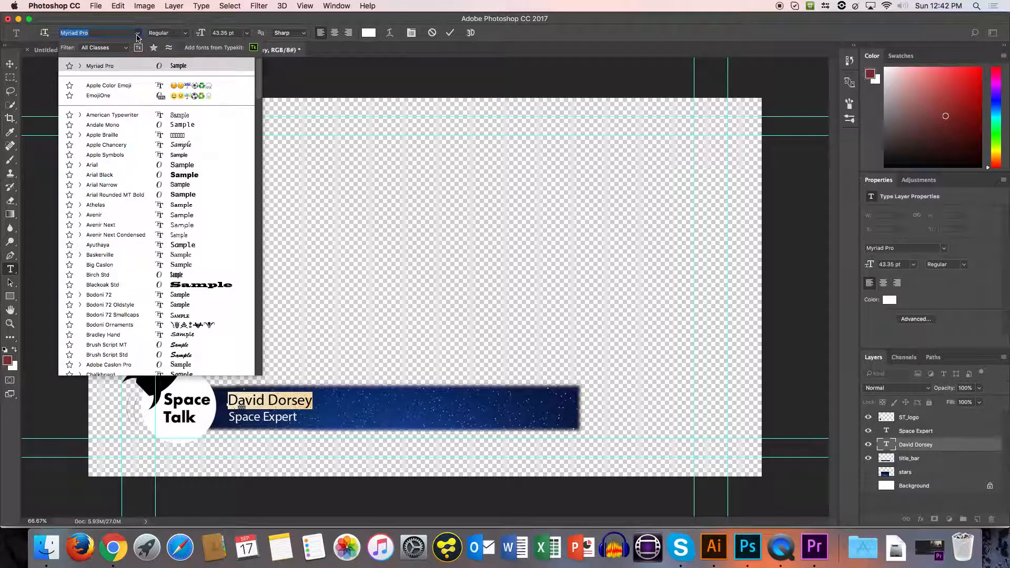
left_click(138, 36)
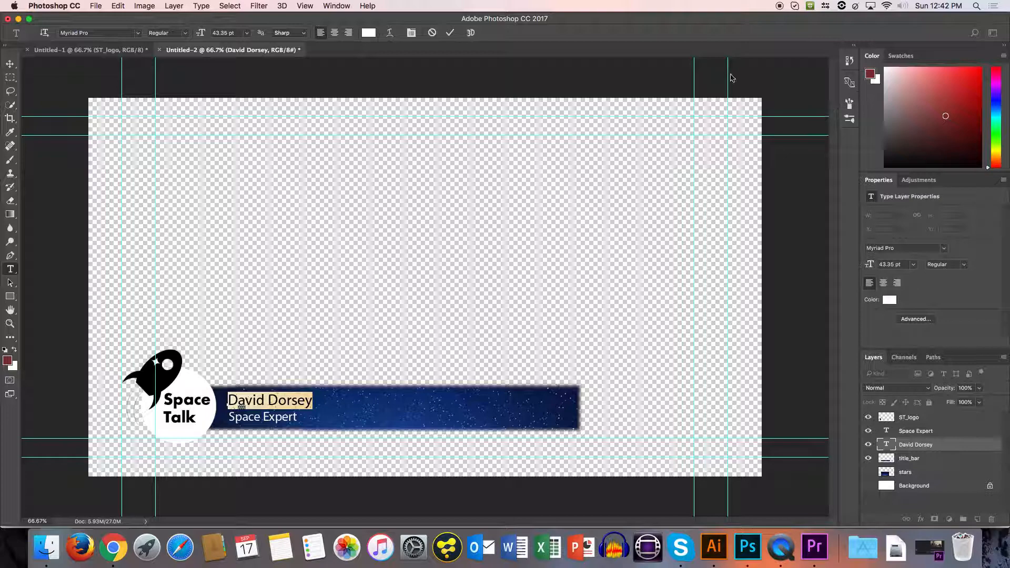
Show the Paragraph and Character settings for the name text, and collapse them again.
left_click(344, 5)
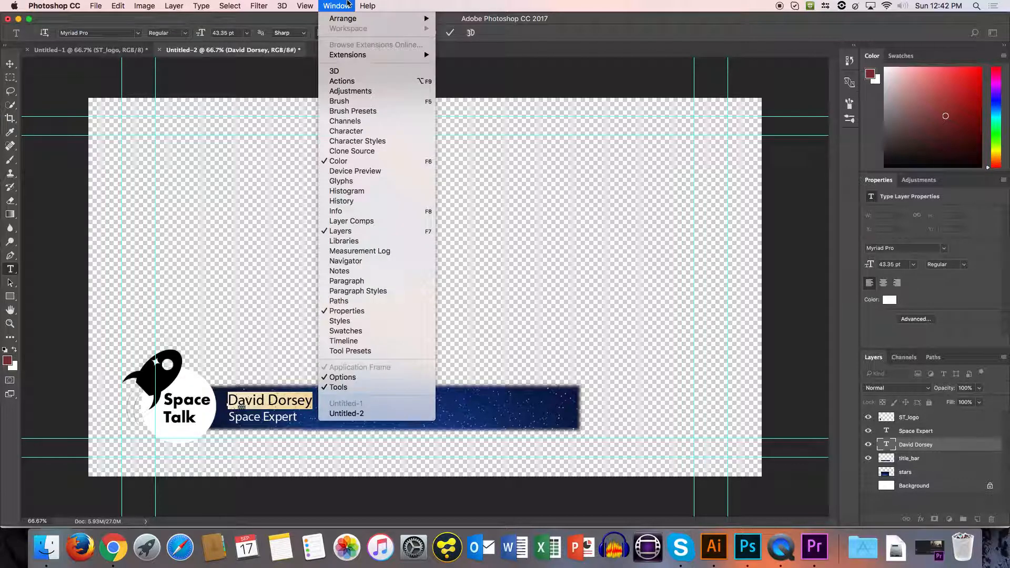
left_click(384, 280)
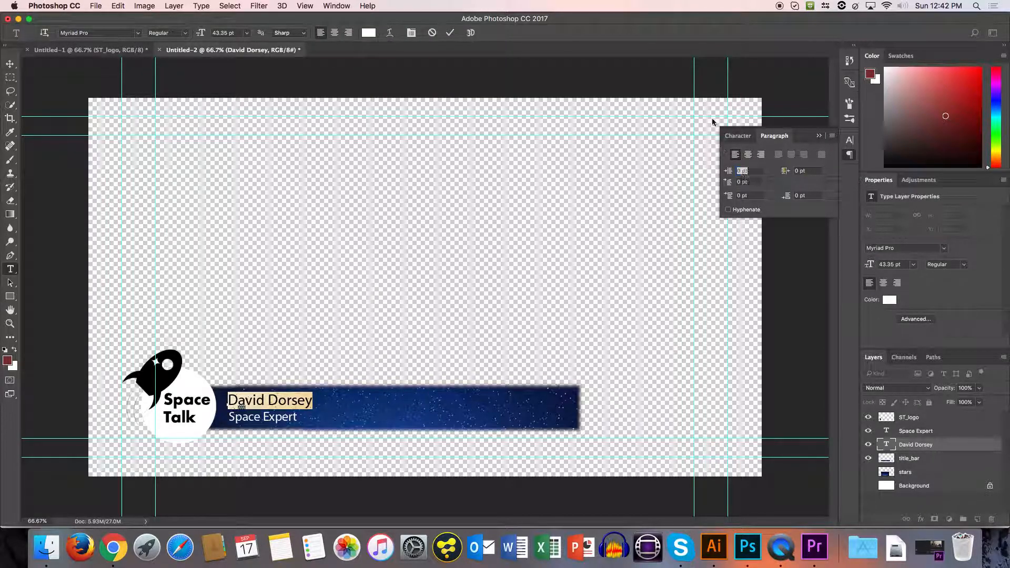
left_click(732, 137)
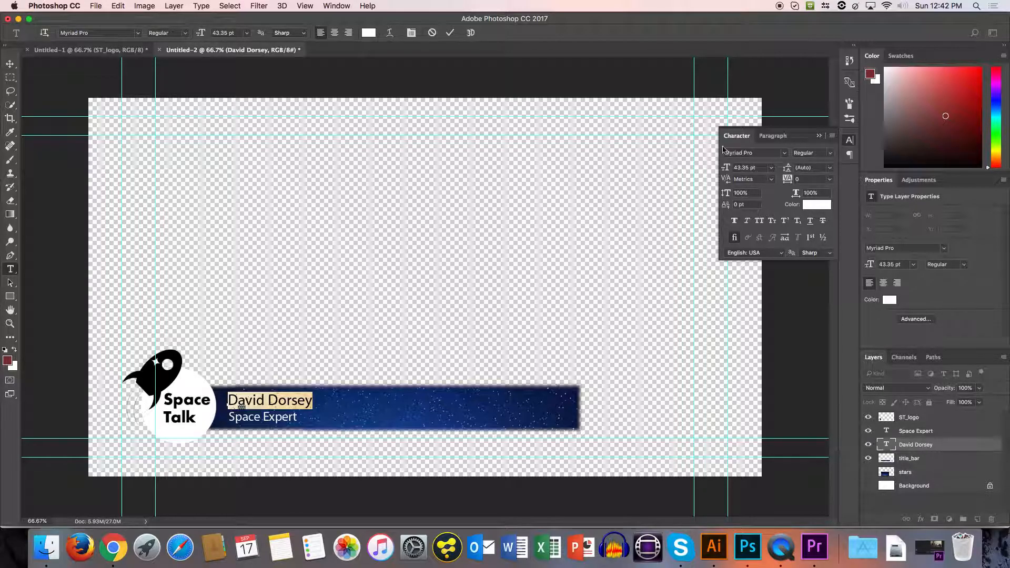
left_click(846, 143)
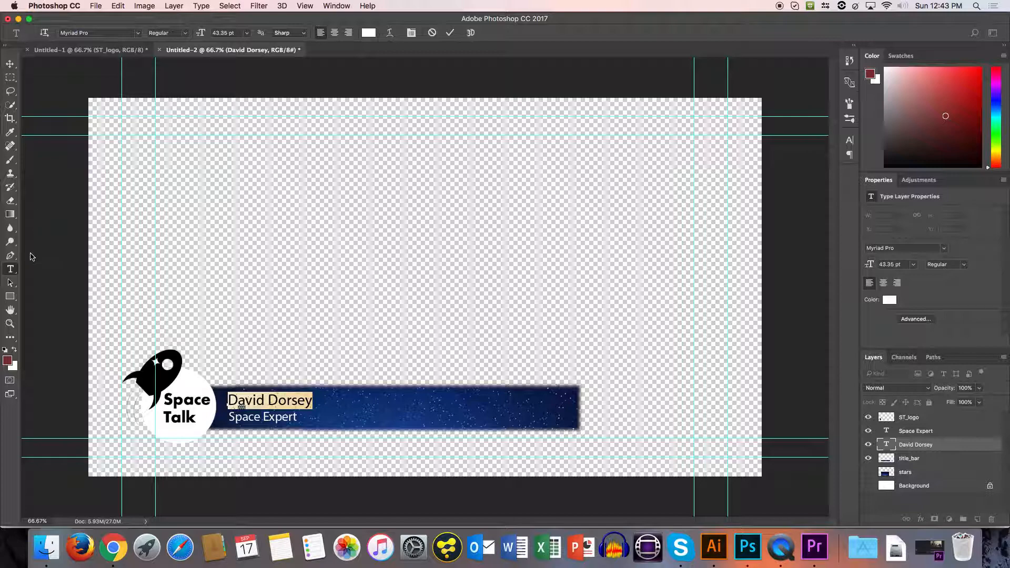
Draw a closed curved path above the title bar with the Pen tool and convert it to a new anti-aliased selection with 0 px feather.
left_click(10, 257)
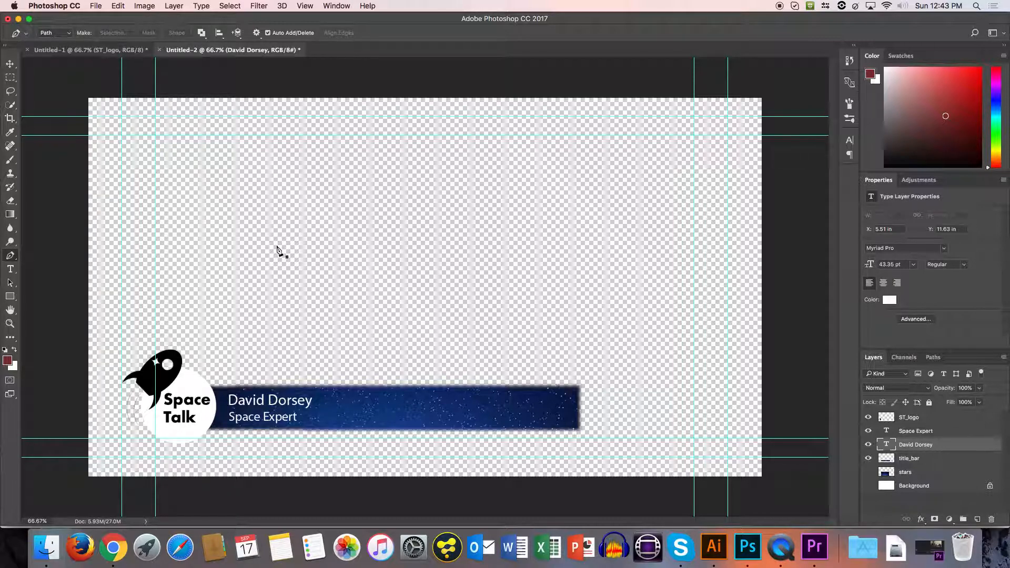
left_click(299, 231)
left_click_drag(419, 224, 381, 279)
left_click_drag(262, 260, 296, 339)
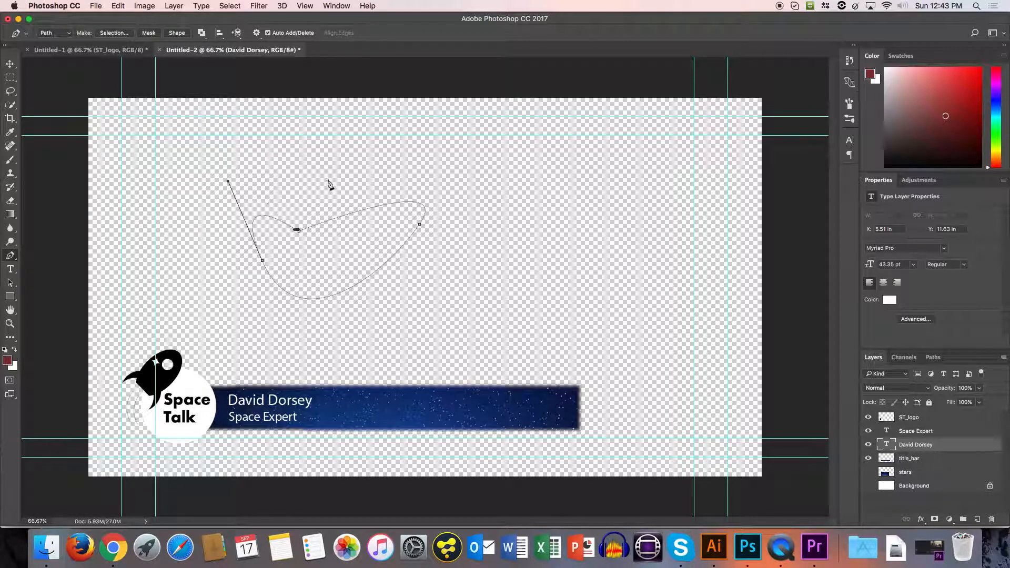
left_click(106, 33)
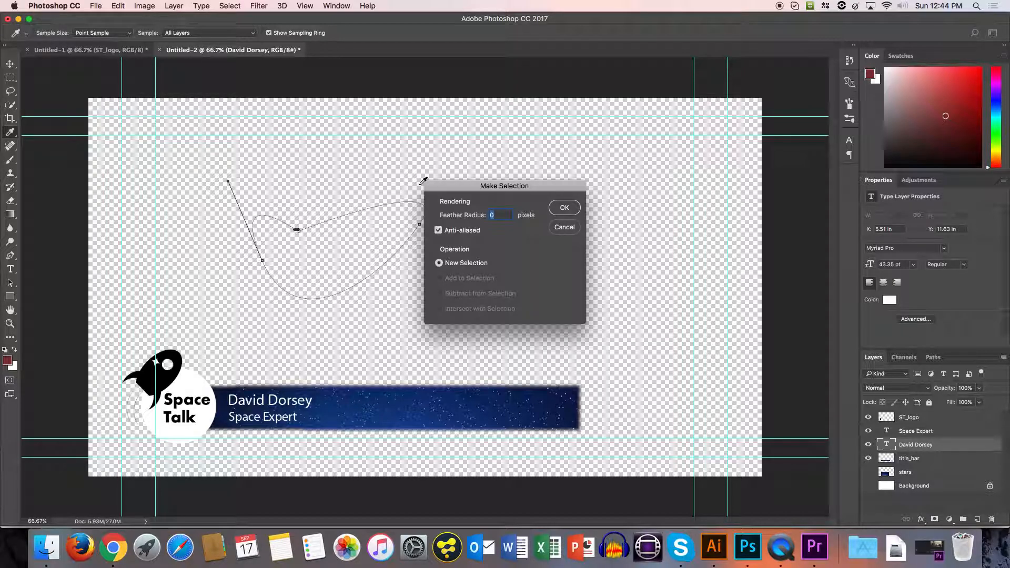
left_click(563, 210)
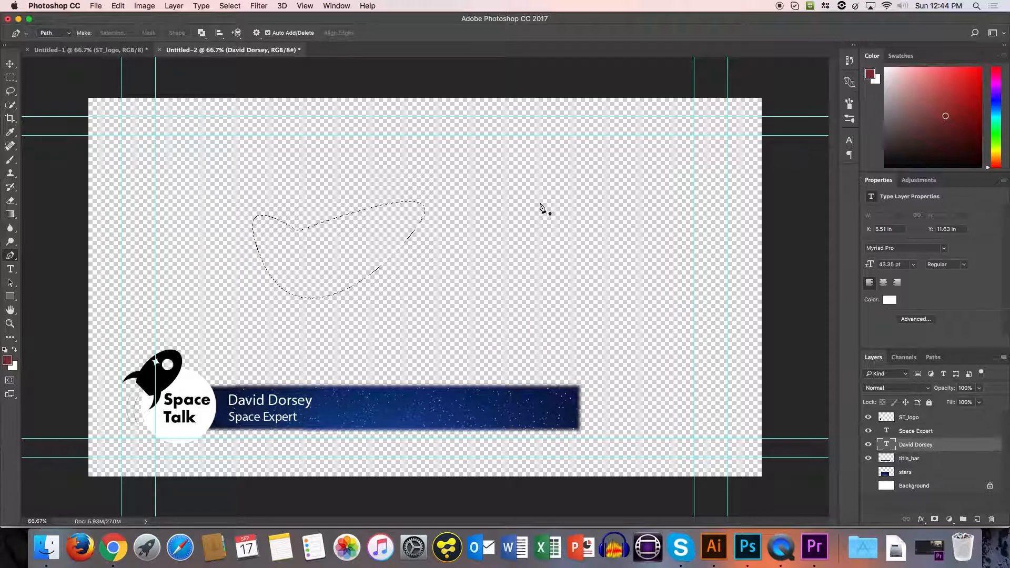
Clear the selection and draw a closed path with the Pen tool around the title bar, rounding its right-hand corners.
key("super+d")
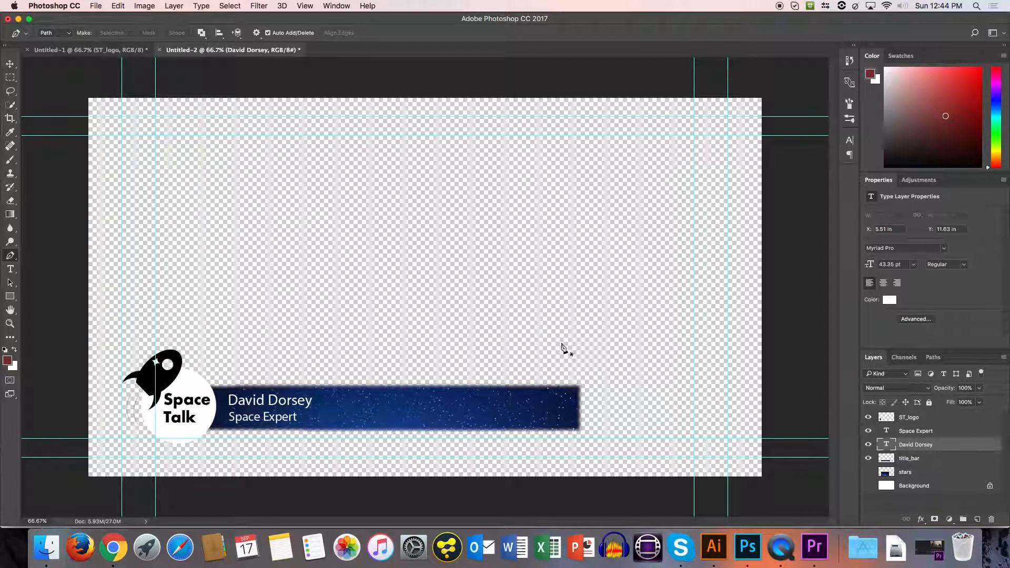
key("super+1")
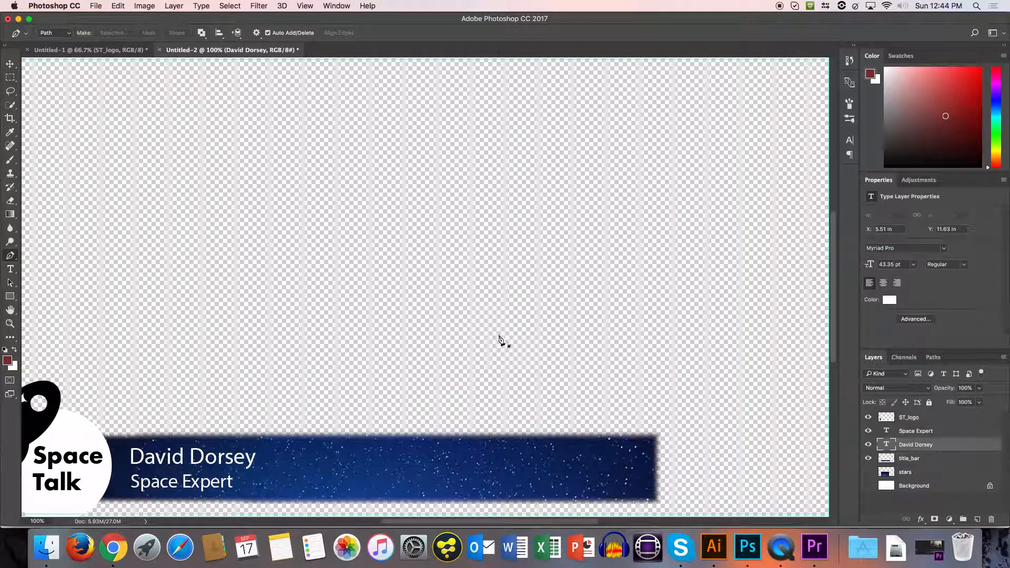
scroll(489, 333, "down", 3)
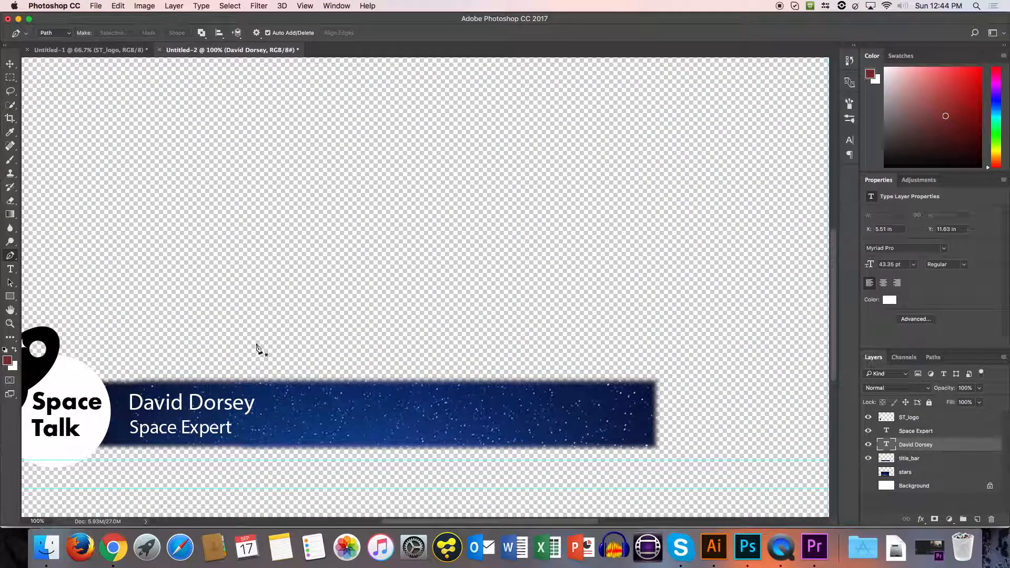
left_click(104, 390)
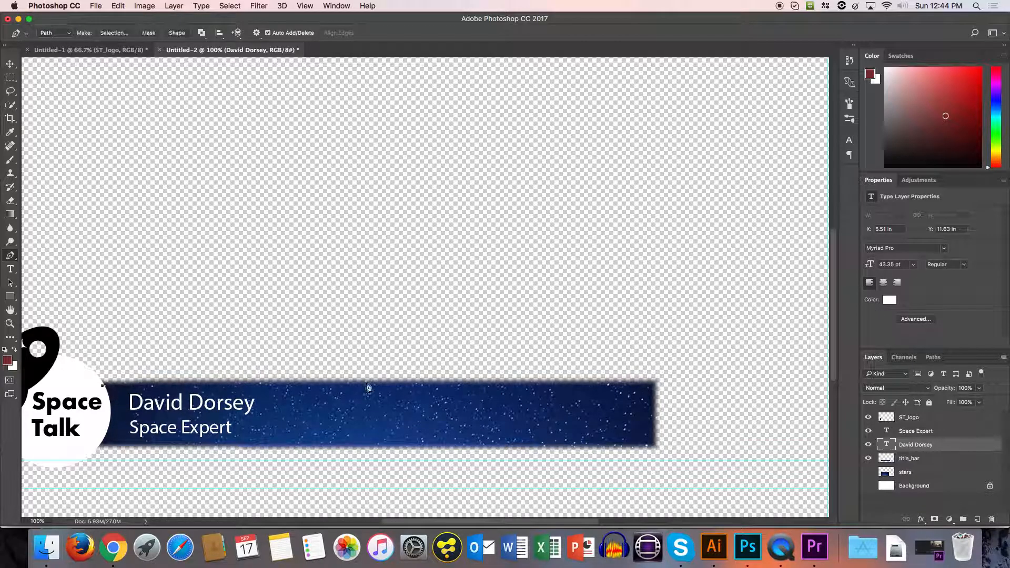
left_click(628, 385)
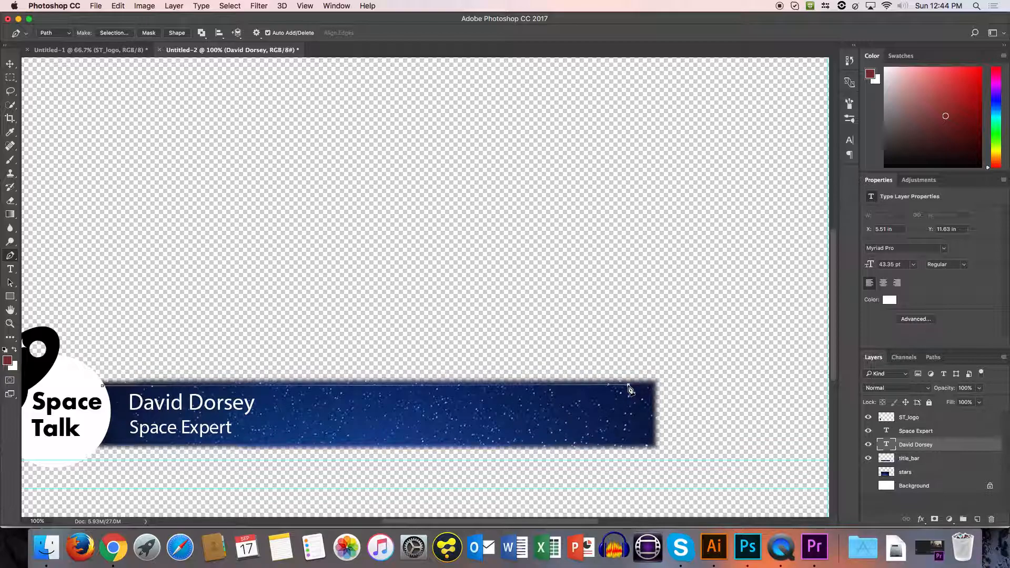
left_click_drag(652, 405, 654, 432)
left_click(653, 435)
left_click_drag(633, 445, 608, 444)
scroll(99, 447, "down", 3)
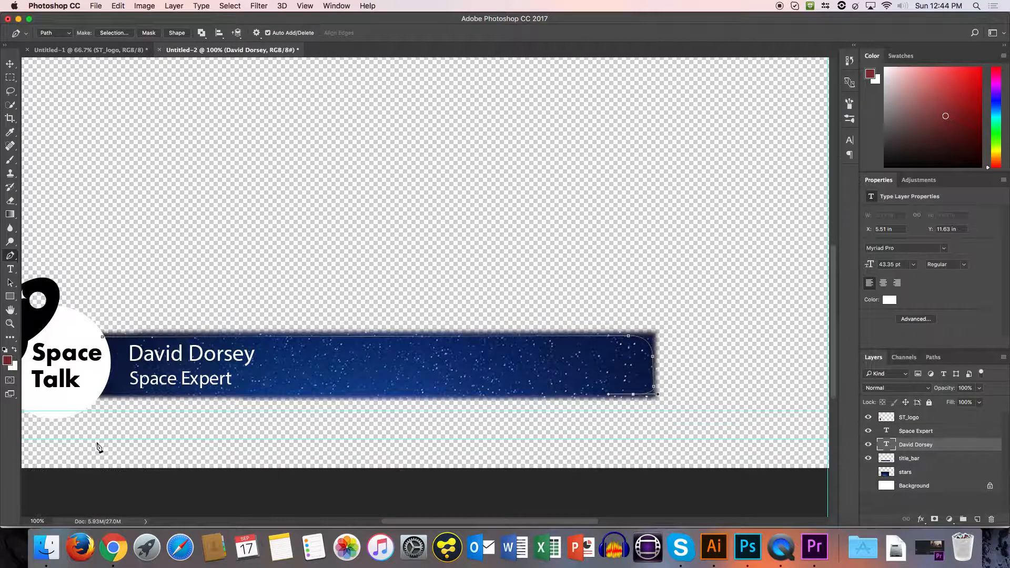
left_click(97, 394)
left_click(106, 369)
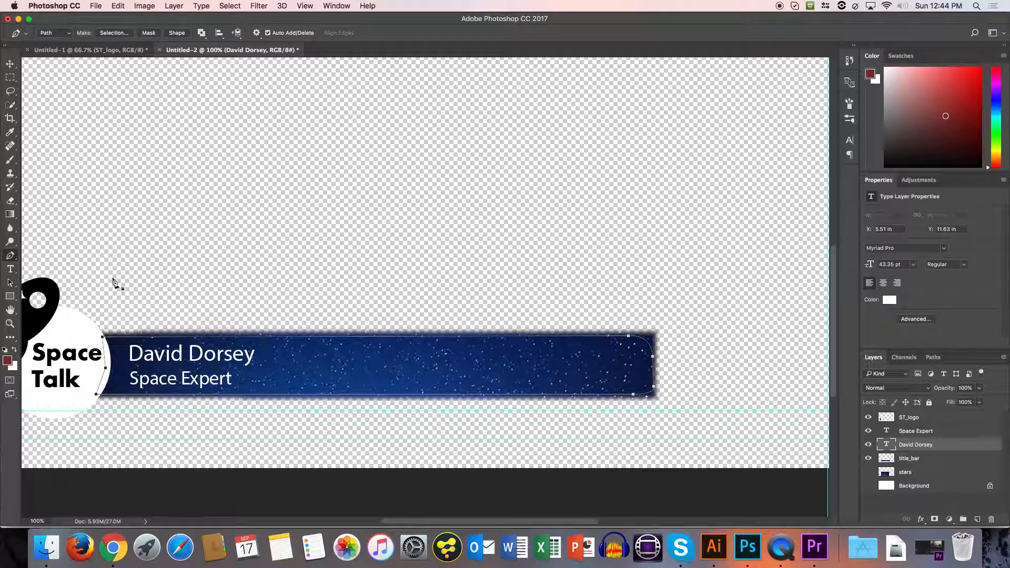
Convert the title bar path to a new anti-aliased selection with a 5.5 px feather radius.
left_click(107, 34)
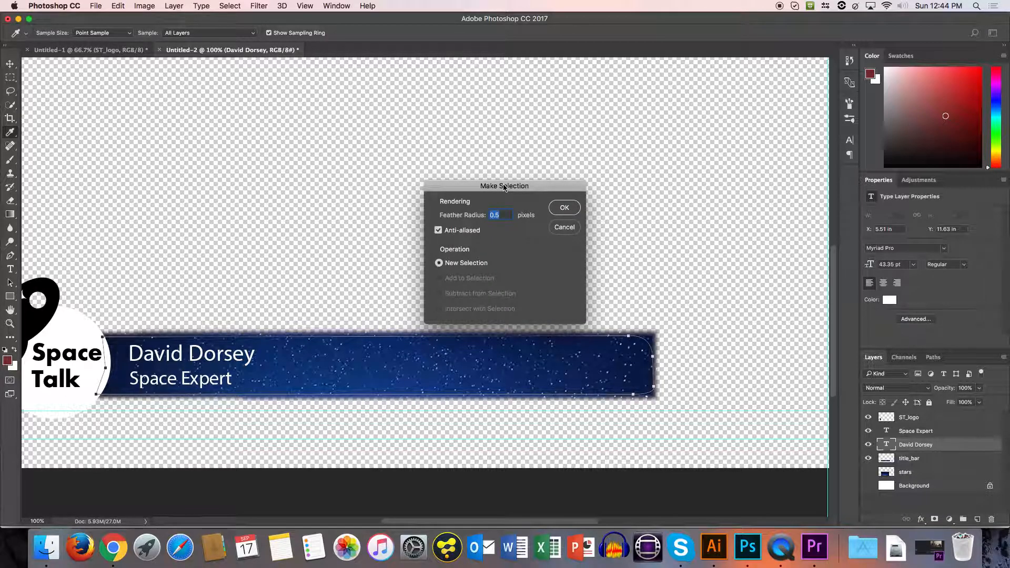
key("Up")
key("Return")
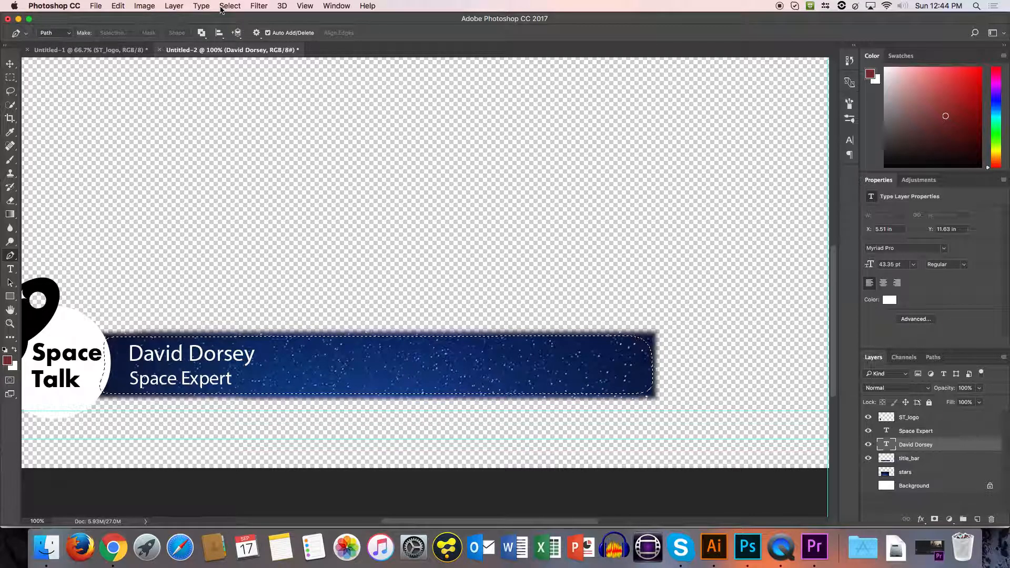
Copy the selected area of the title_bar layer to a new layer and hide the original title_bar layer.
key("super+j")
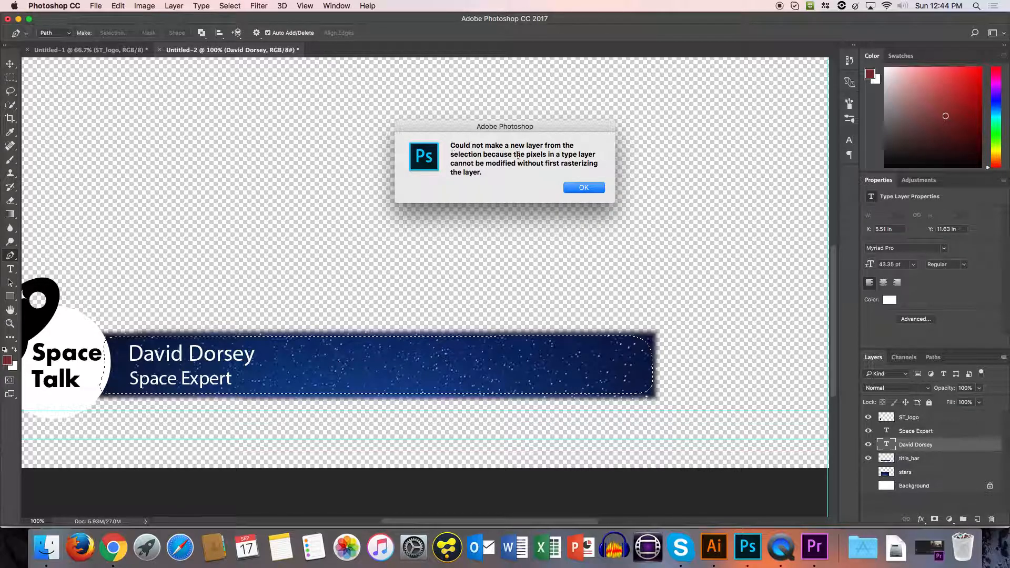
left_click(584, 188)
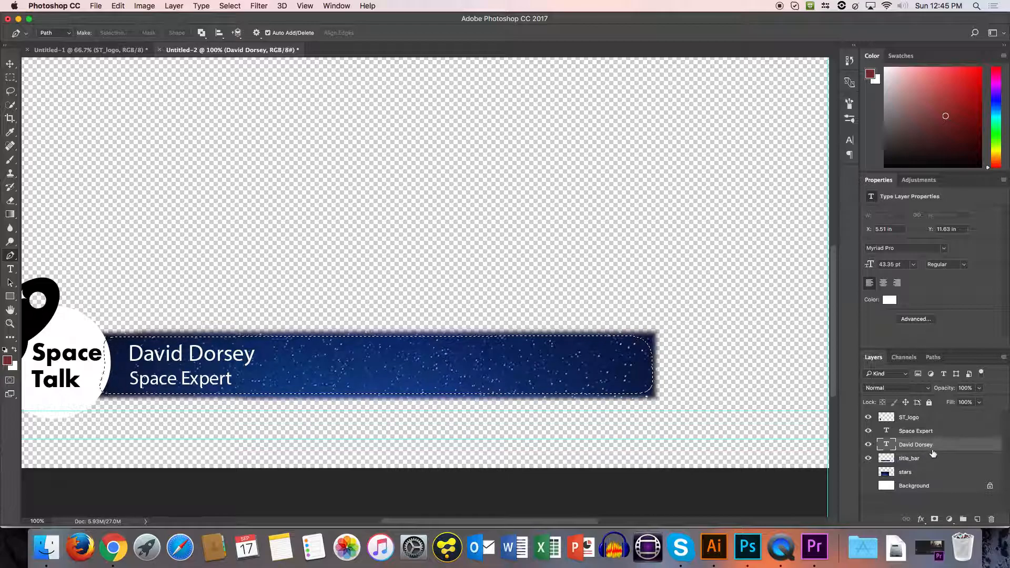
left_click(973, 457)
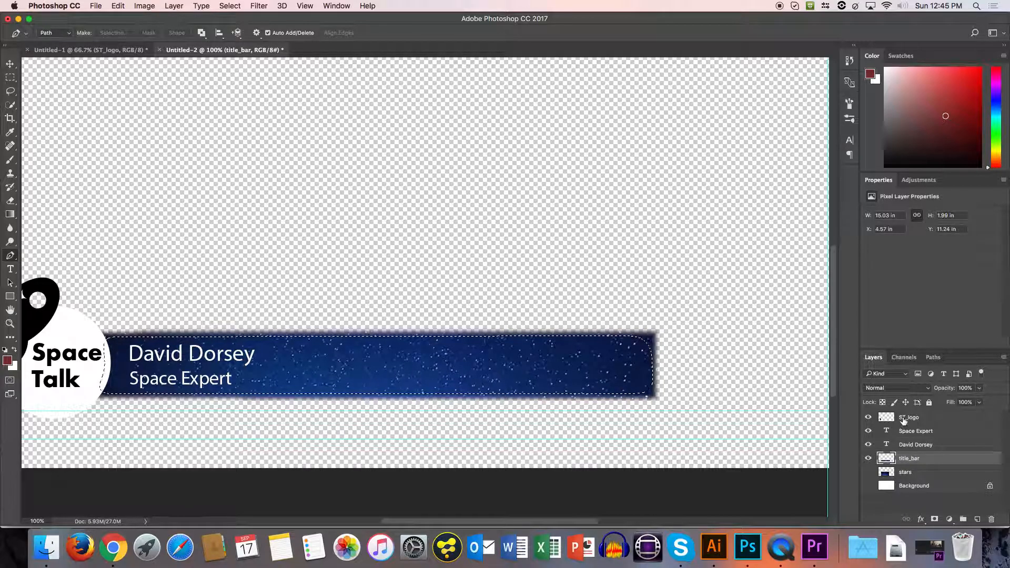
key("super+j")
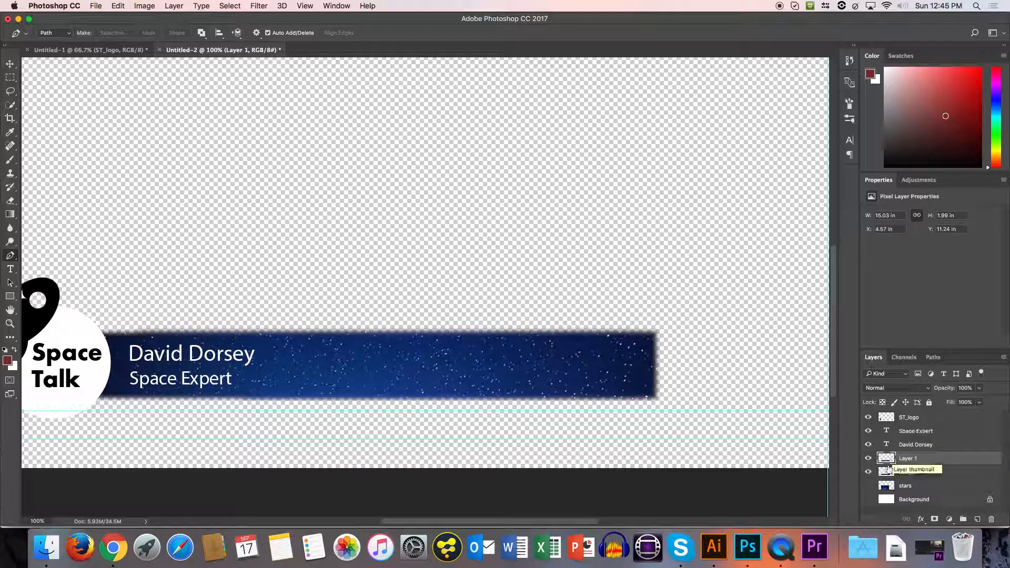
left_click(868, 471)
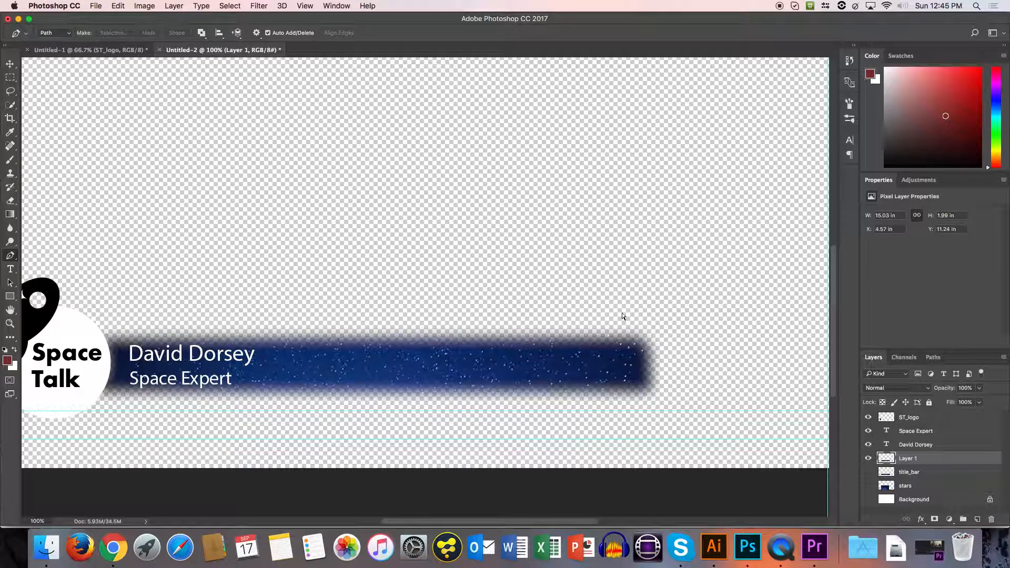
Undo the hiding of the original title_bar layer and the copying of its selected area to a new layer.
key("super+z")
key("super+z")
key("super+z")
key("super+z")
key("super+z")
key("super+z")
key("super+z")
key("super+z")
key("super+z")
key("super+z")
key("super+z")
key("super+z")
key("super+z")
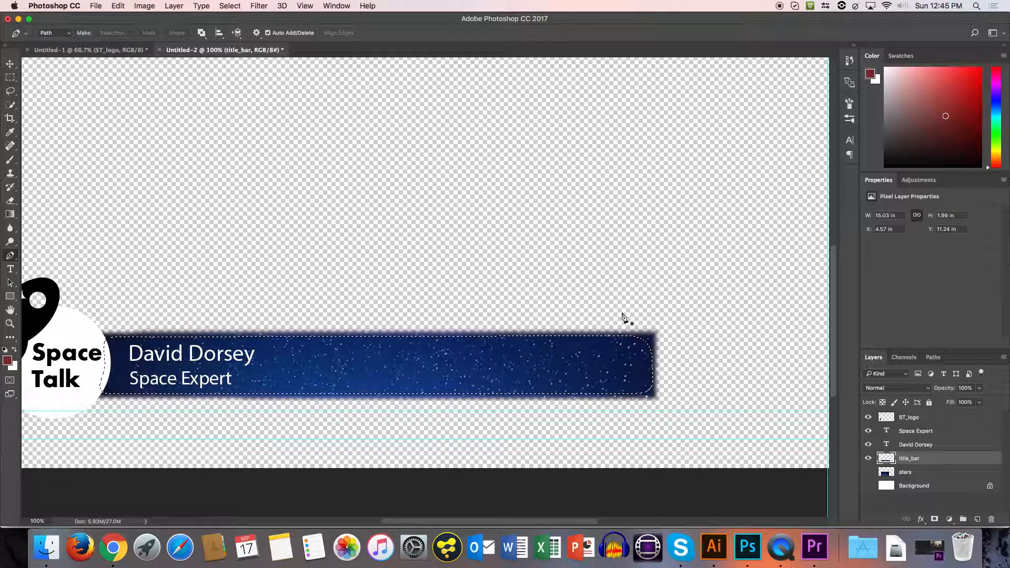
Step back through the edits until the selection is an editable path around the title bar again.
scroll(638, 219, "up", 5)
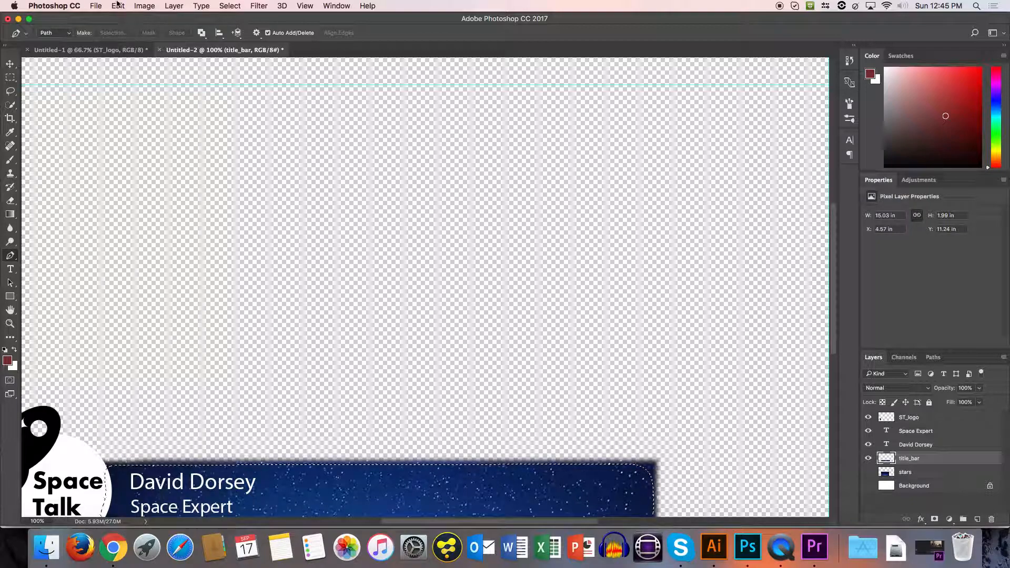
left_click(118, 6)
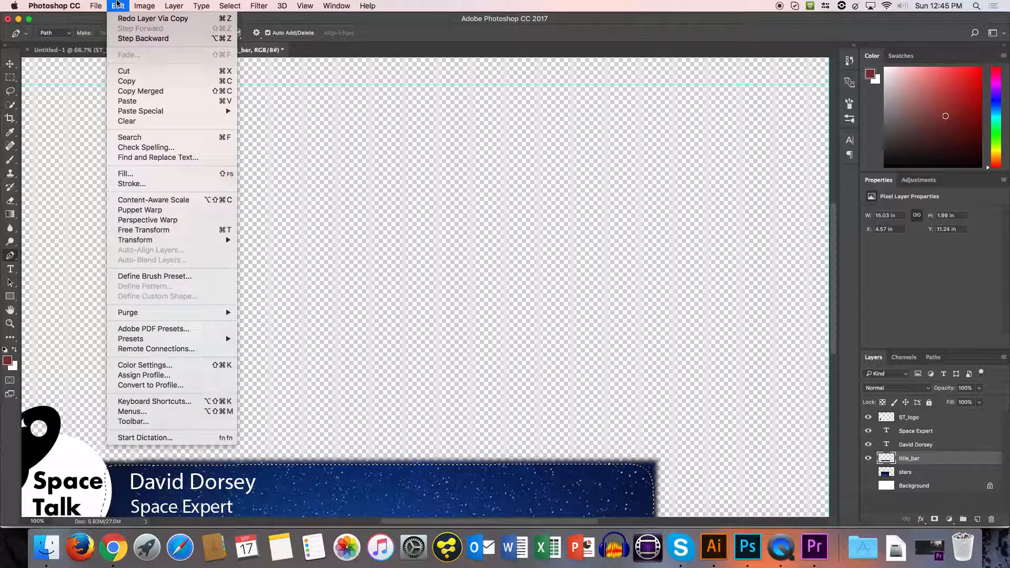
left_click(152, 38)
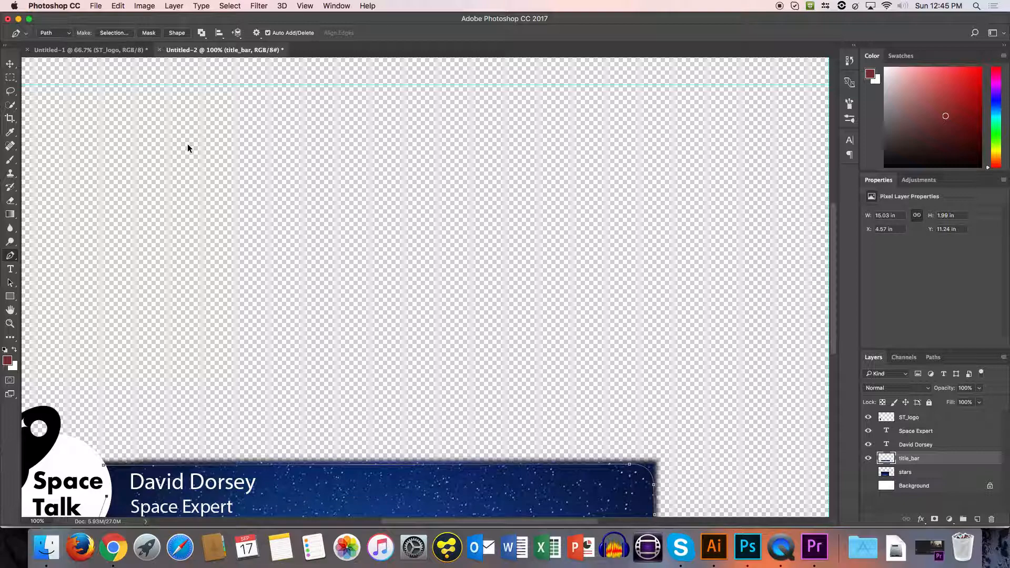
key("super+alt+z")
key("super+shift+z")
Convert the path to a new anti-aliased selection with a smaller feather radius, and briefly show the document's History.
left_click(105, 33)
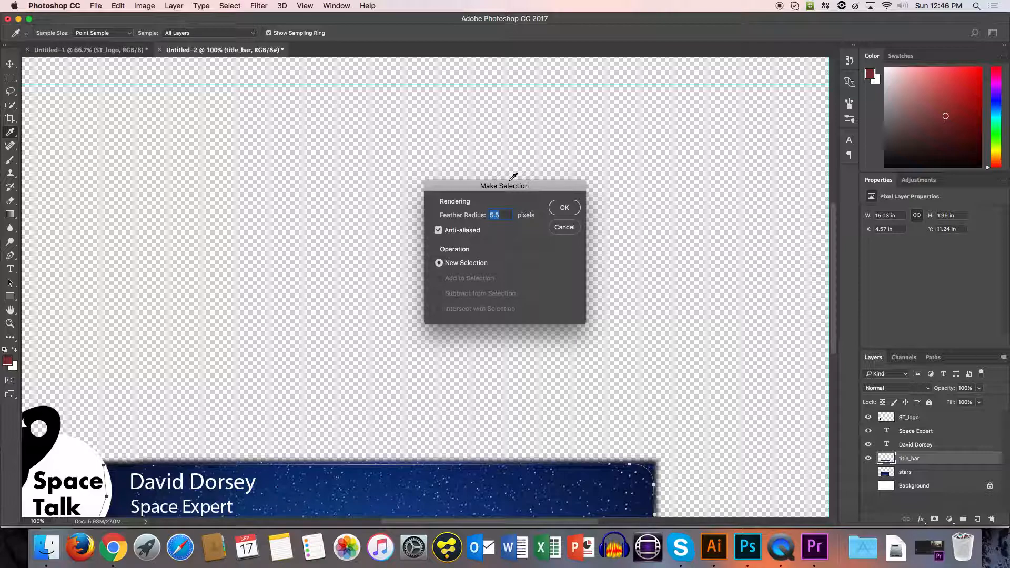
left_click(564, 207)
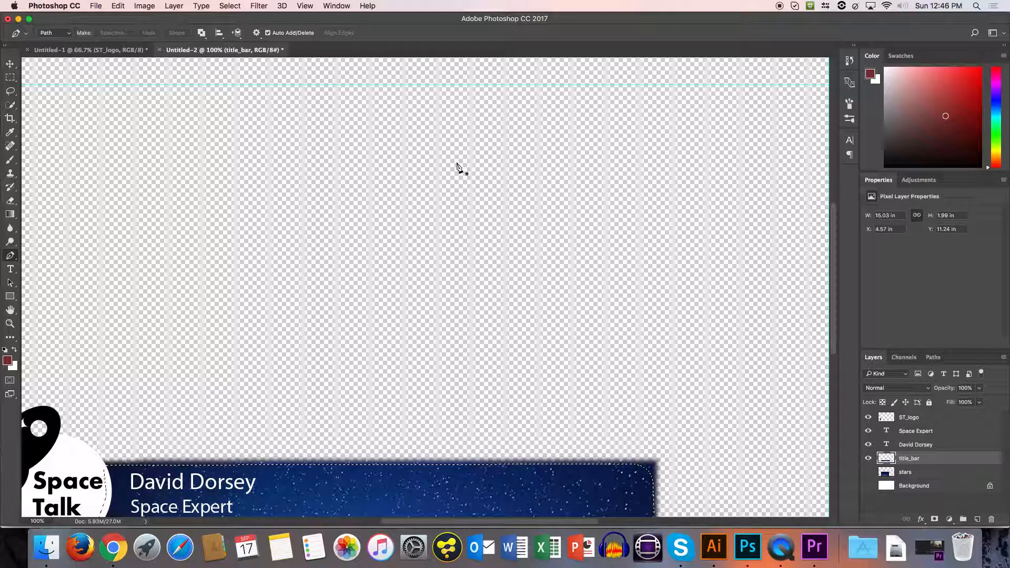
left_click(849, 61)
key("super+d")
left_click_drag(833, 100, 833, 108)
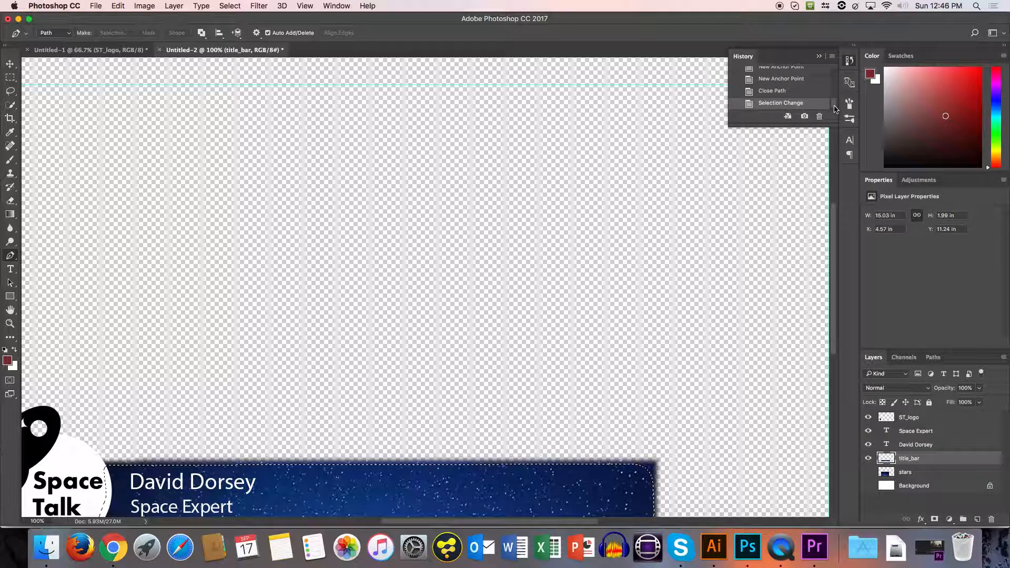
left_click(850, 61)
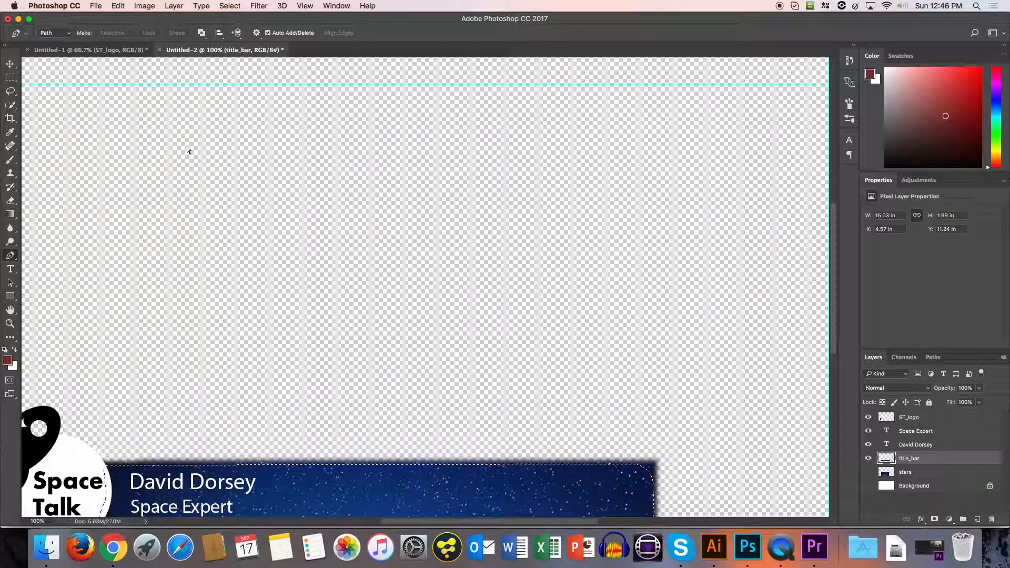
Copy the less feathered area of title_bar to a new layer and hide the original title_bar layer.
key("super+j")
scroll(610, 343, "down", 2)
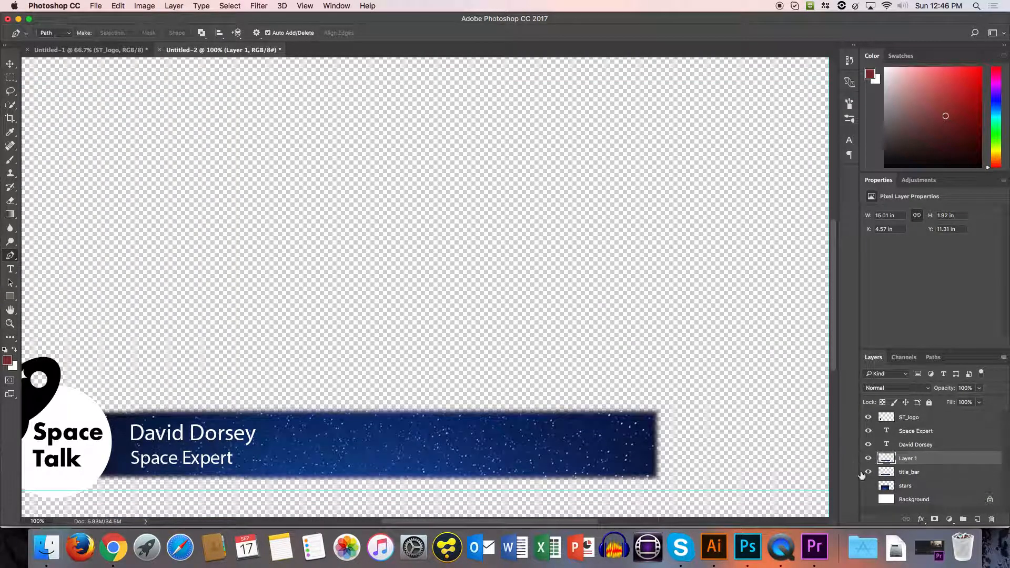
left_click(868, 472)
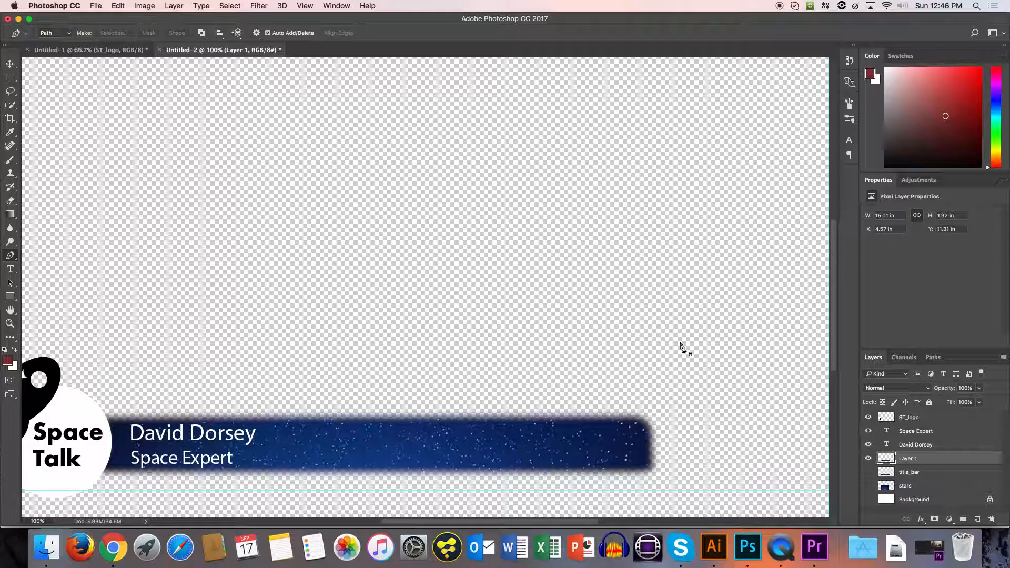
Free-transform the copied title bar to about 137% height and move it to about X 849.5 px, Y 880.5 px.
key("v")
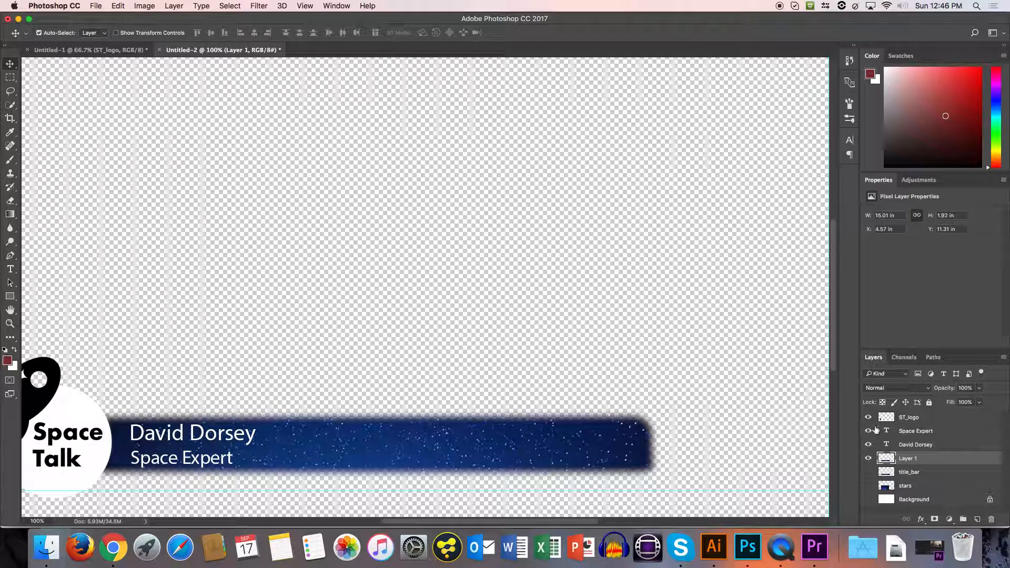
scroll(237, 203, "down", 2)
key("super+t")
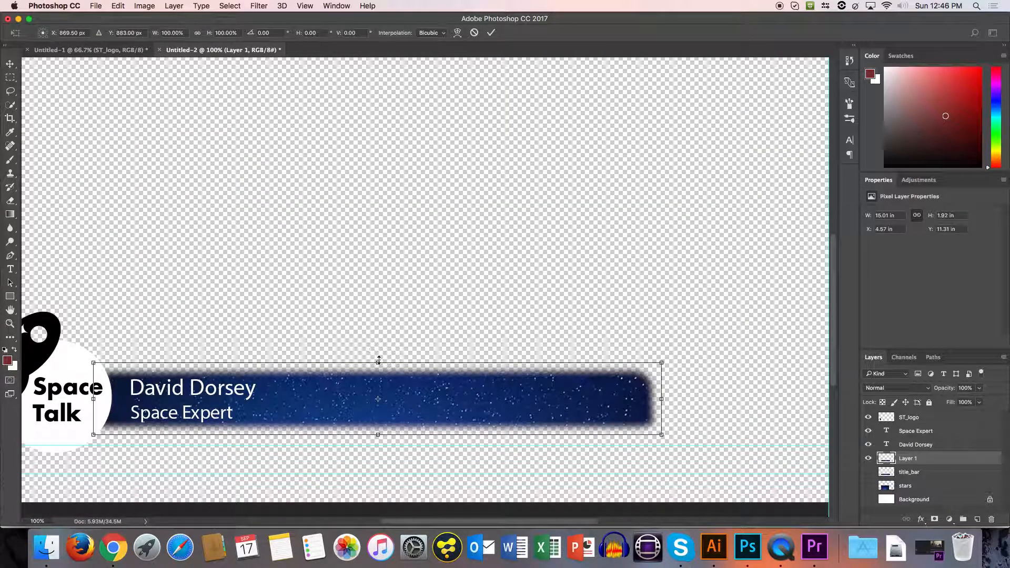
left_click_drag(377, 362, 378, 346)
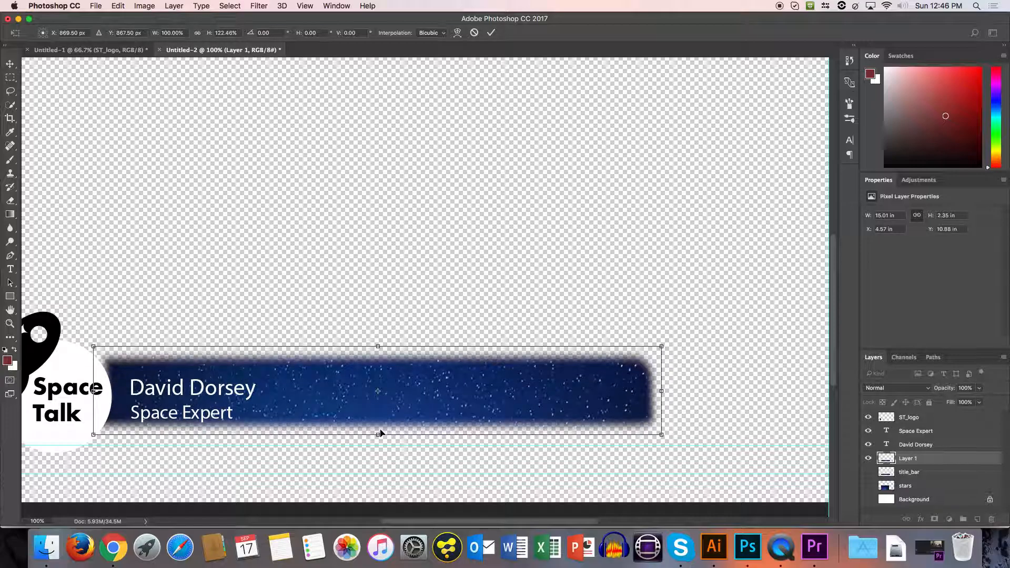
left_click_drag(378, 434, 386, 444)
key("shift+Left")
key("shift+Left")
key("Down")
key("Down")
key("Down")
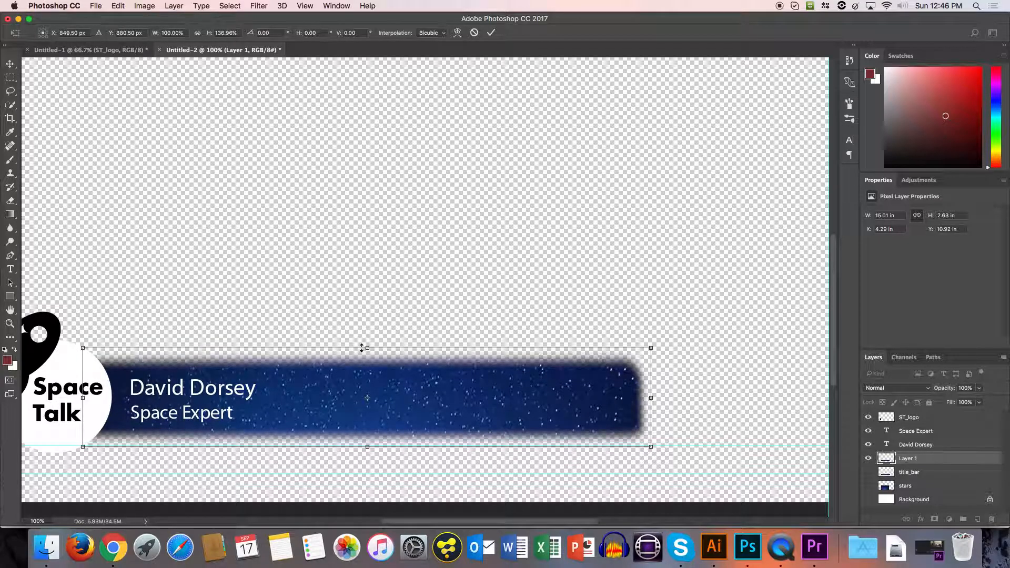
Stretch the copied title bar to about 155% height and nudge it to about X 840.5 px, Y 879 px.
left_click_drag(367, 348, 368, 335)
key("Down")
key("Down")
key("Down")
key("Down")
key("Down")
key("Down")
key("Down")
key("Down")
key("Down")
key("Down")
key("Down")
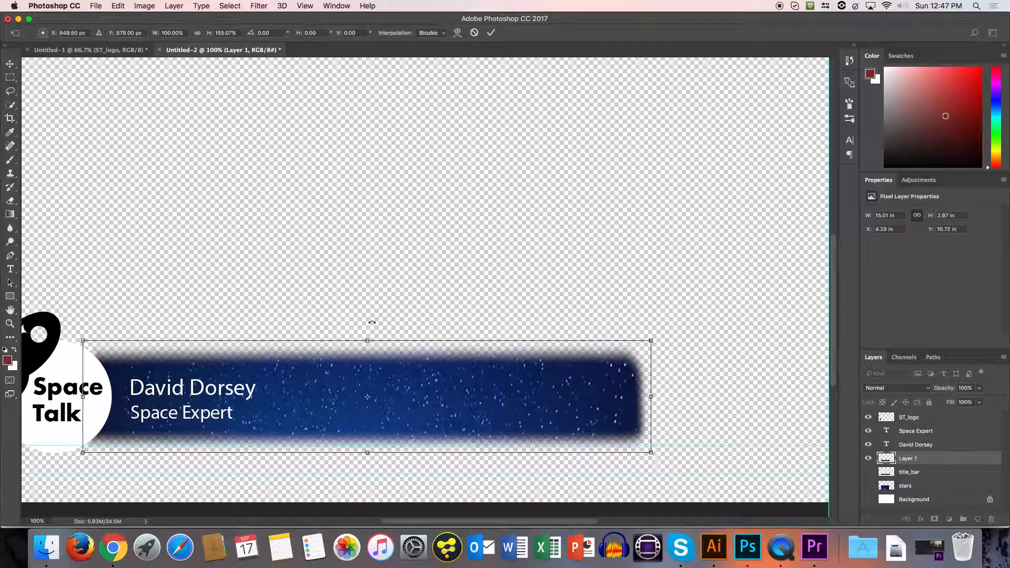
key("shift+Left")
key("Right")
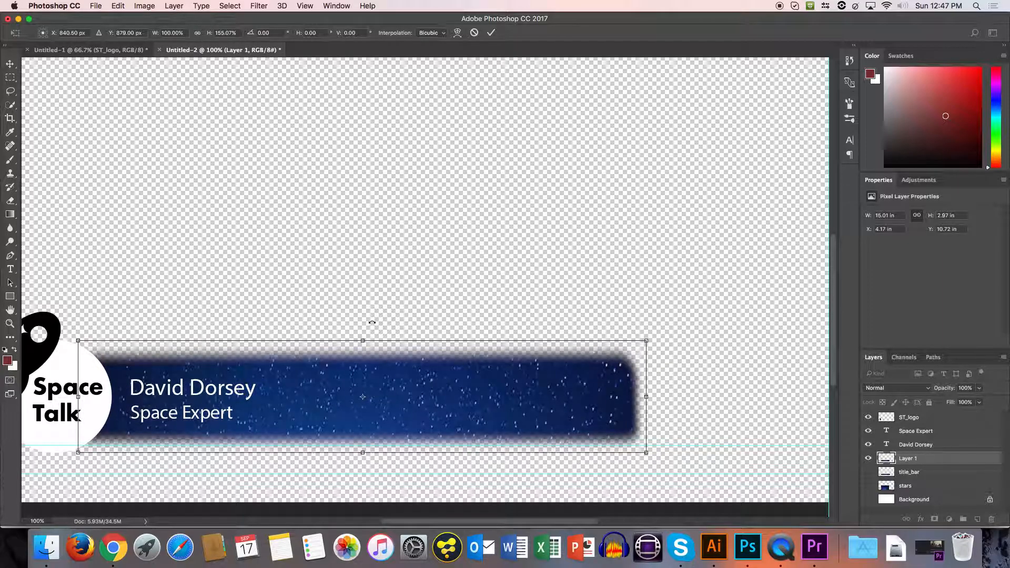
key("super+0")
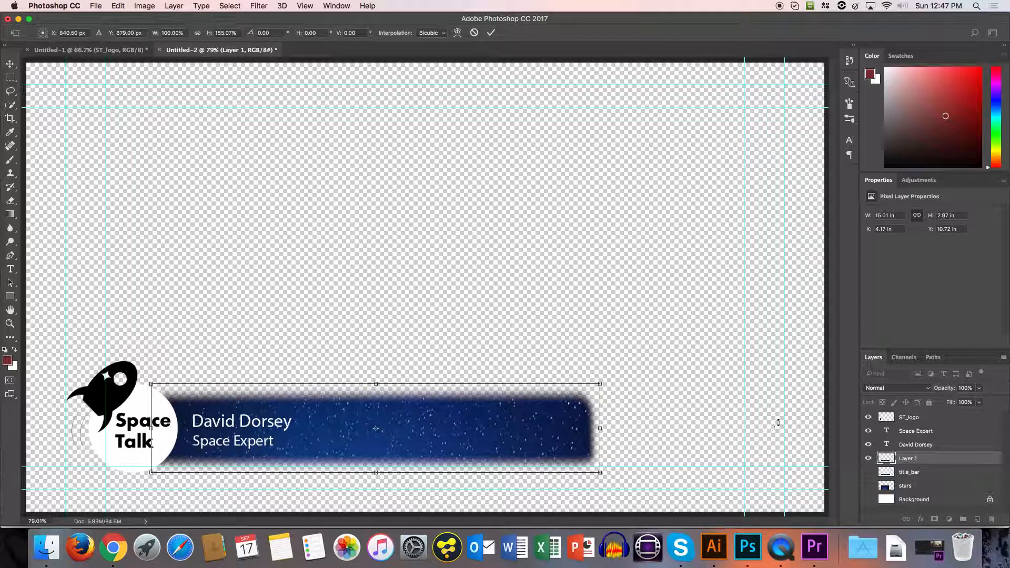
Hide the name and "Space Expert" text layers, and switch the copied title bar's visibility off and on again.
left_click(871, 445)
left_click(869, 444)
left_click(868, 431)
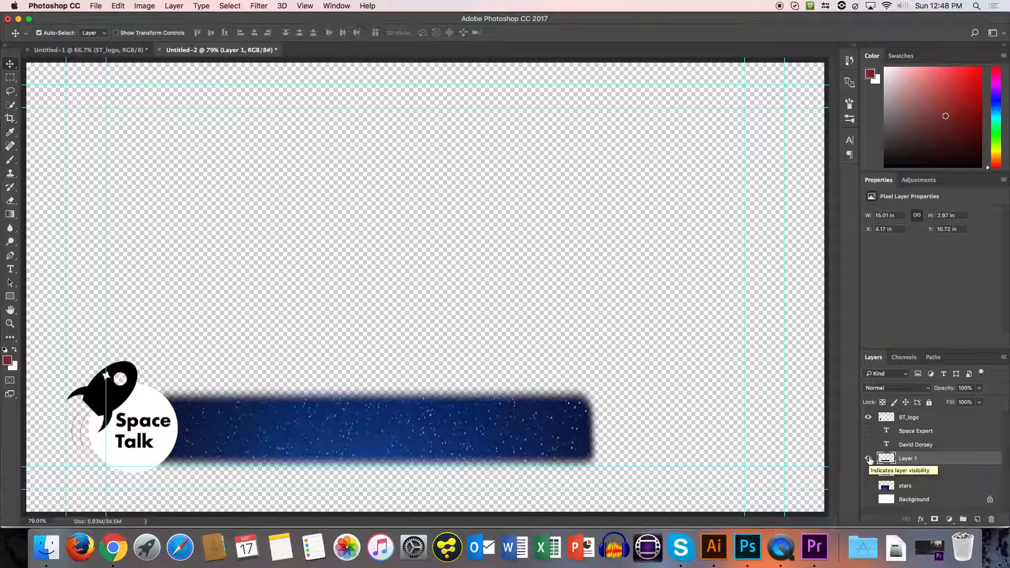
left_click(868, 460)
left_click(868, 460)
Start saving the logo and title bar graphic as a PNG copy named ST_lowerthird.
left_click(96, 6)
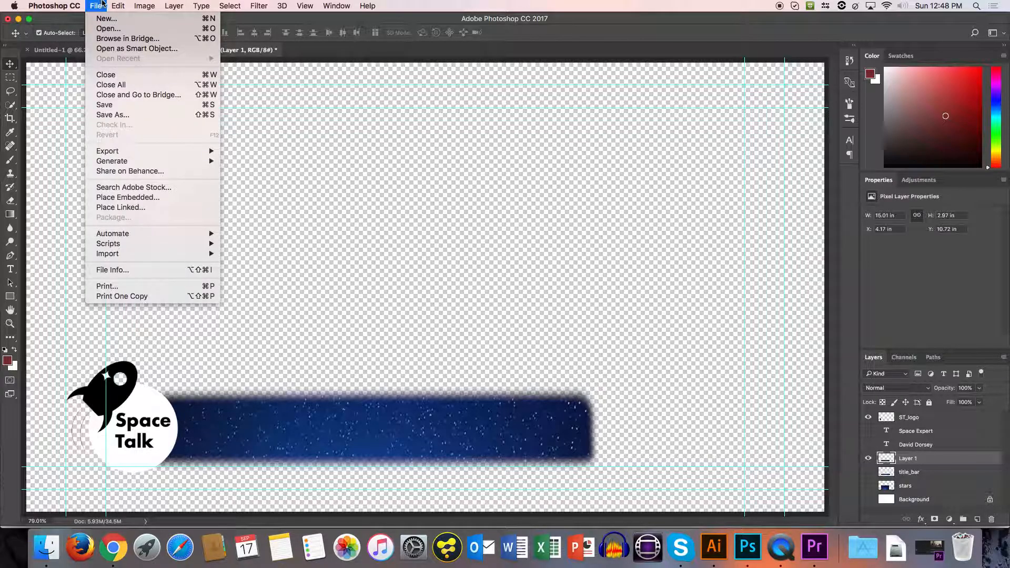
left_click(115, 114)
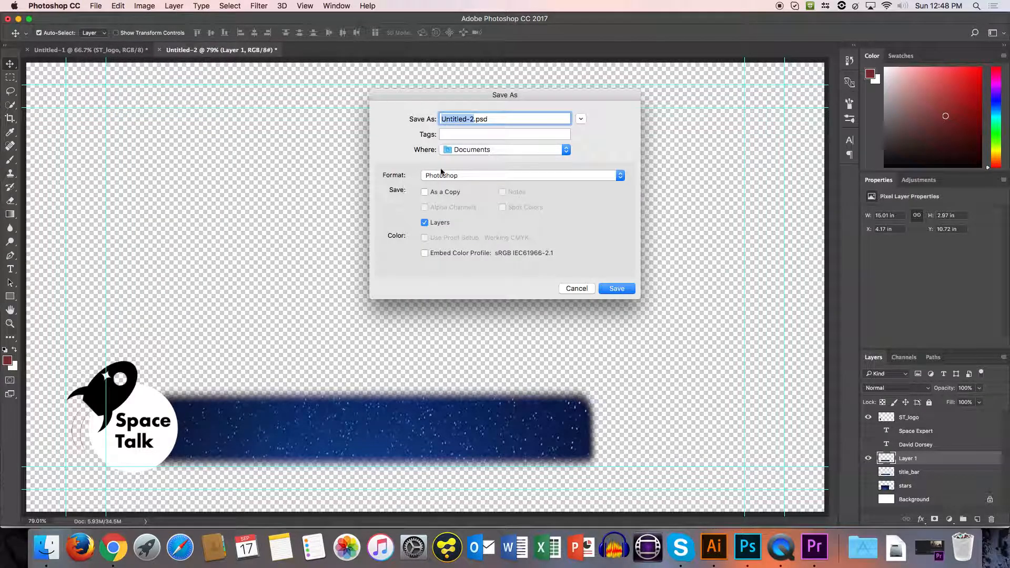
left_click(536, 179)
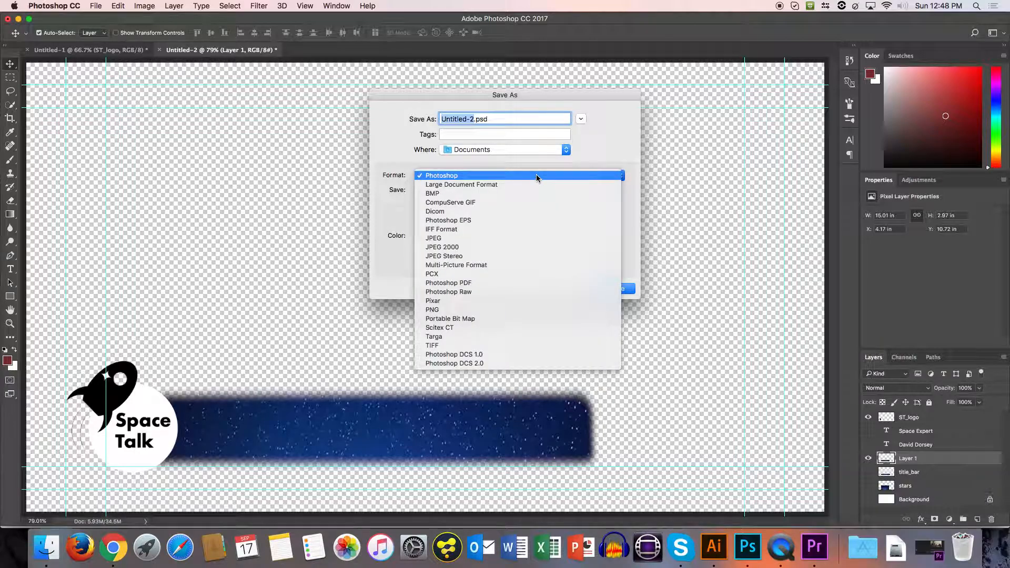
left_click(459, 309)
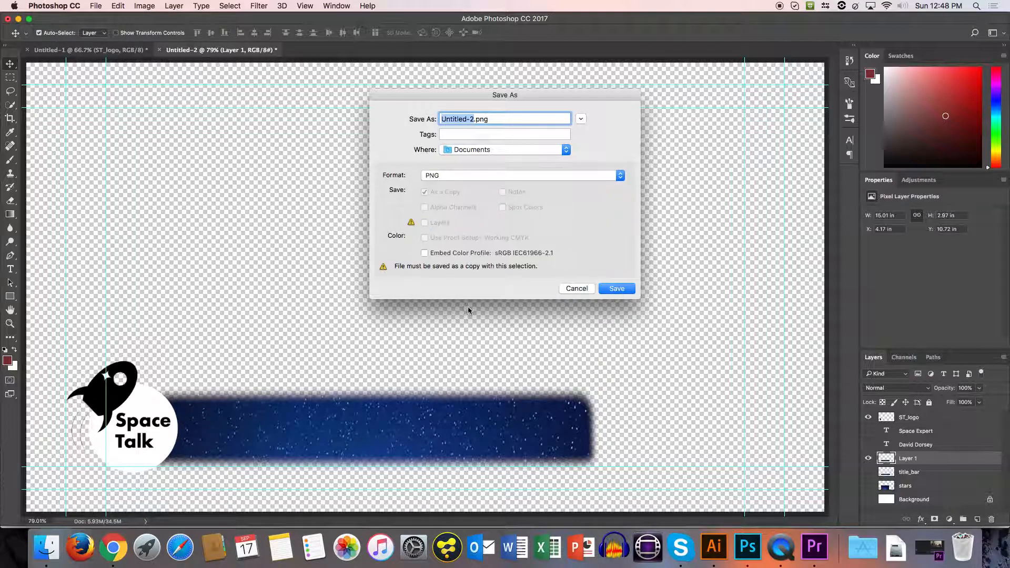
type("ST_lowerthird")
Save the PNG in the Assets folder of PP > 20170917_Demo with Smallest / Slow compression and no interlacing.
left_click(491, 151)
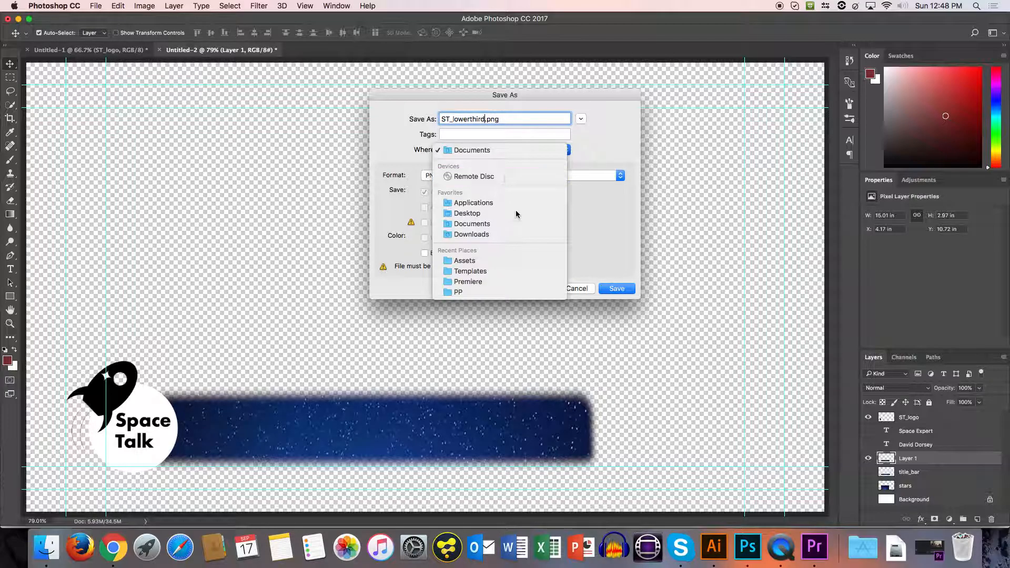
left_click(459, 292)
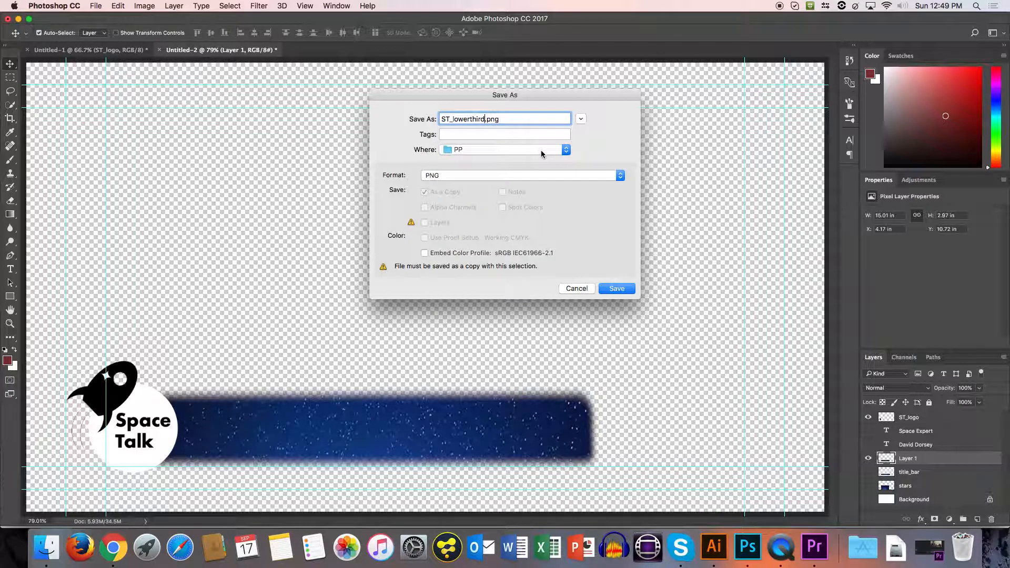
left_click(580, 119)
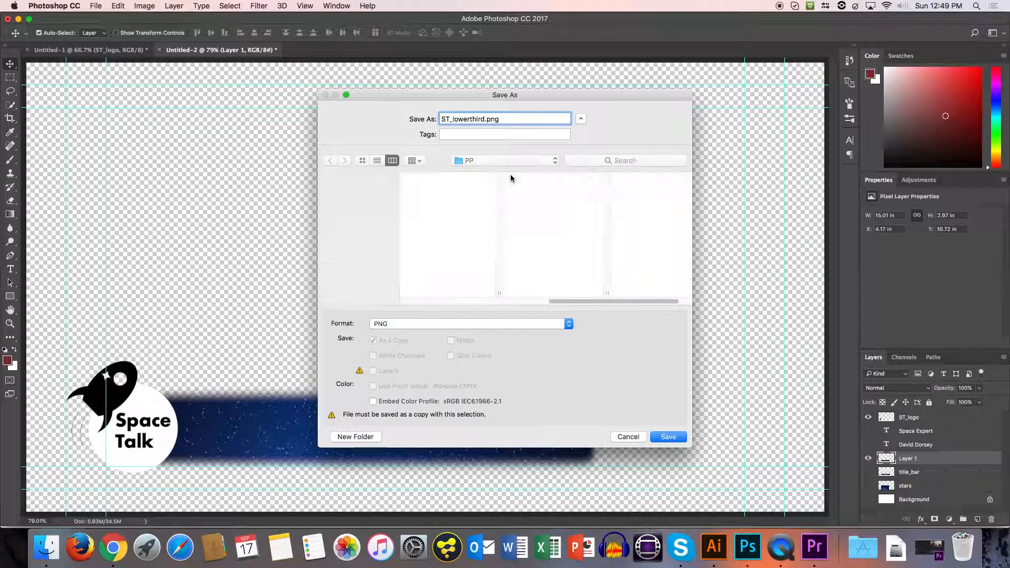
left_click(639, 177)
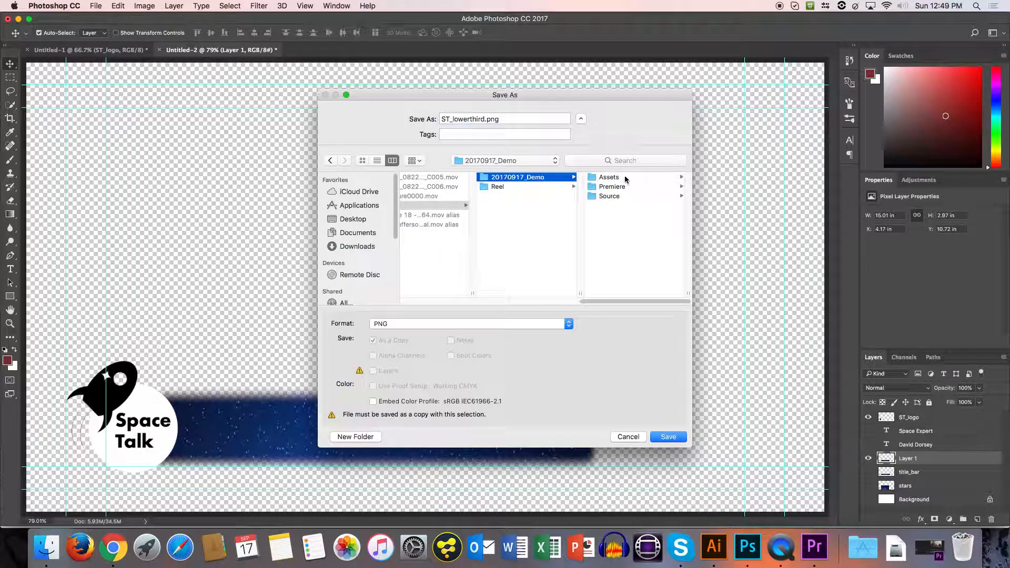
left_click(626, 178)
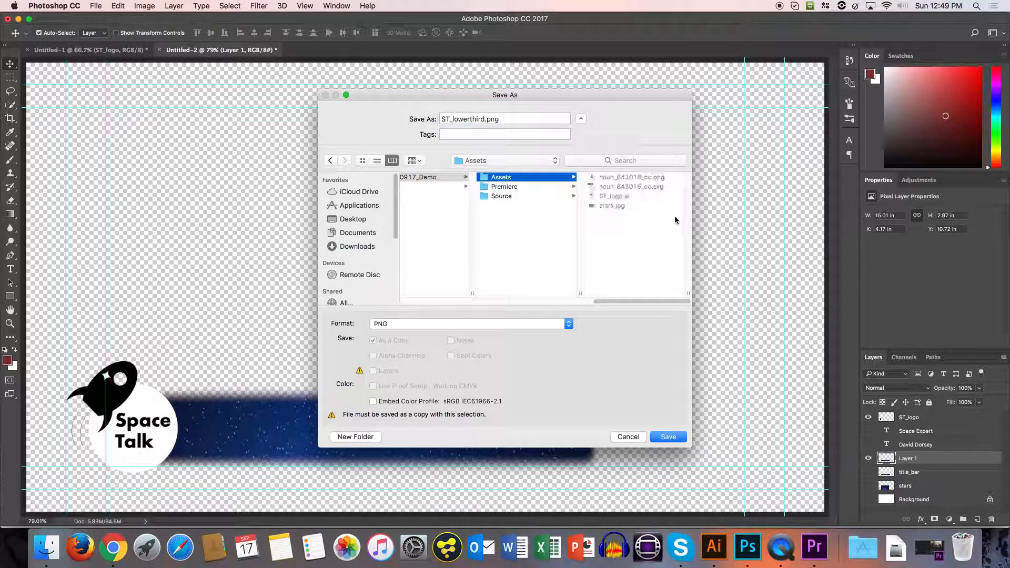
left_click(676, 436)
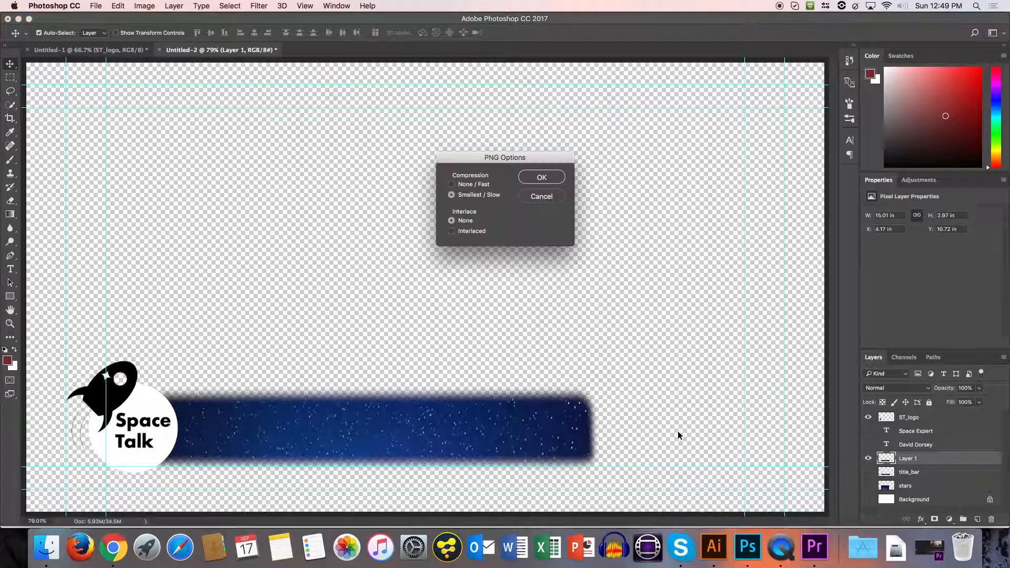
left_click(546, 179)
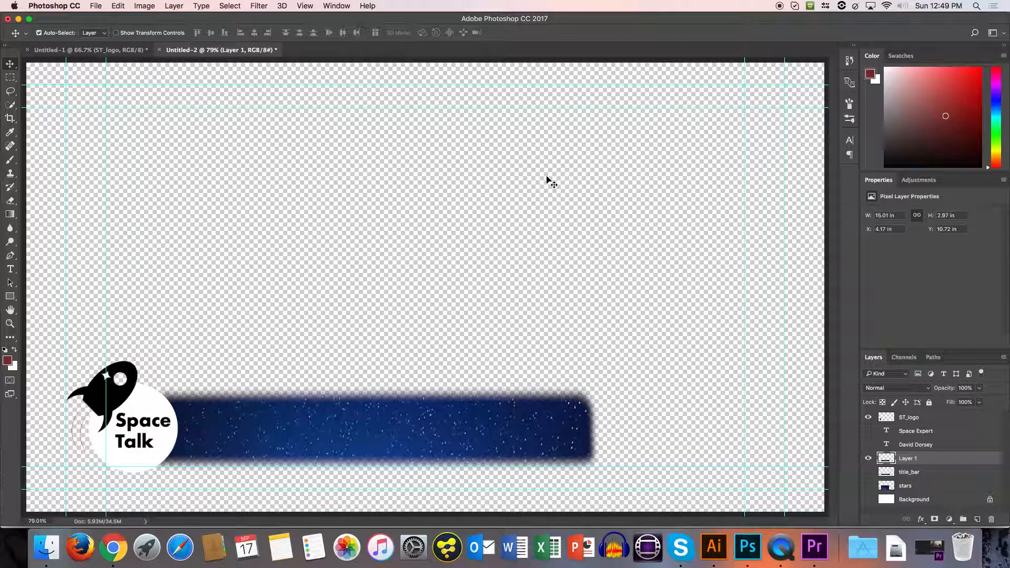
Hide Layer 1 and save the logo alone as ST_watermark.png in Assets, with Smallest / Slow compression and no interlacing.
left_click(868, 459)
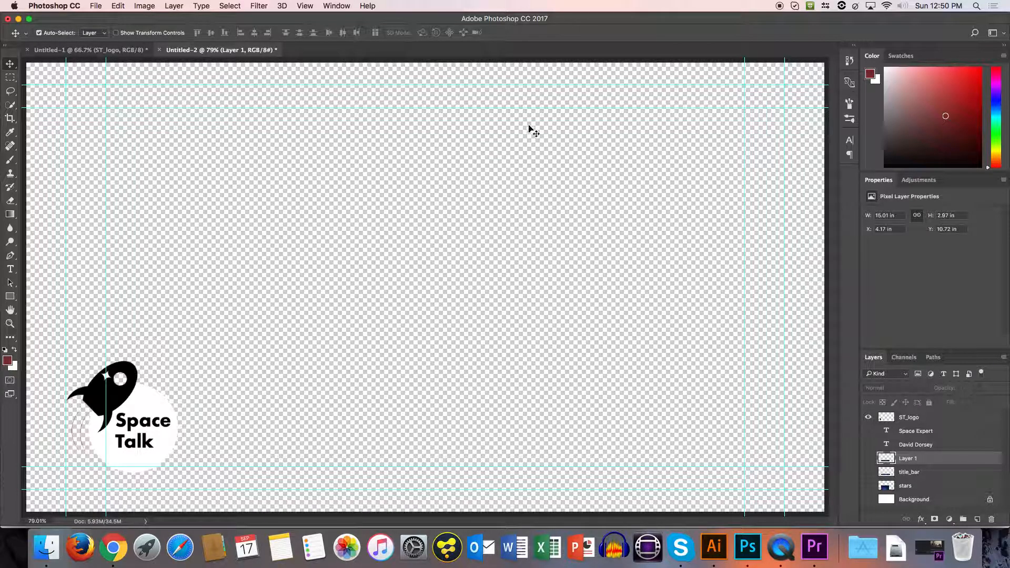
left_click(98, 5)
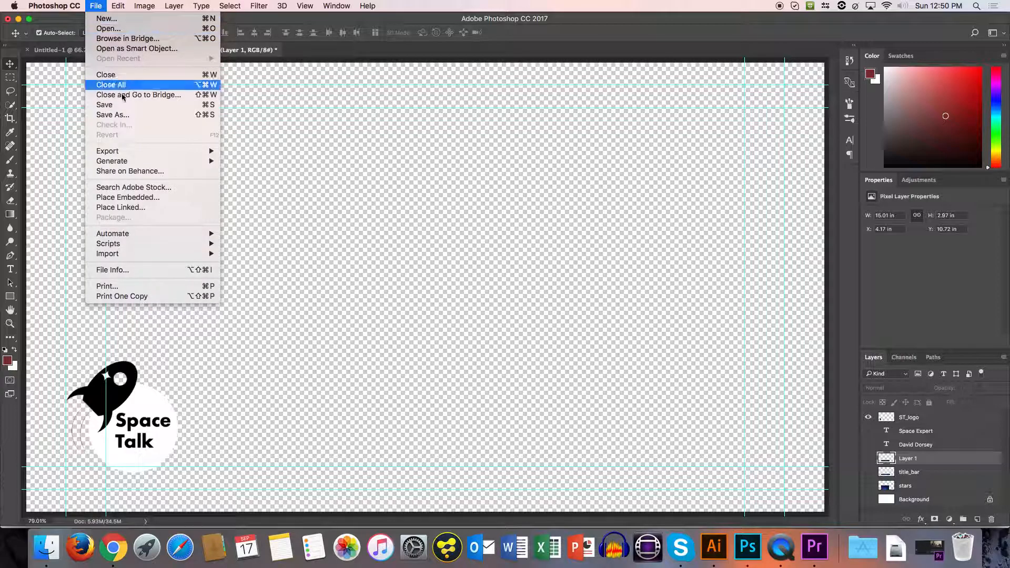
left_click(113, 114)
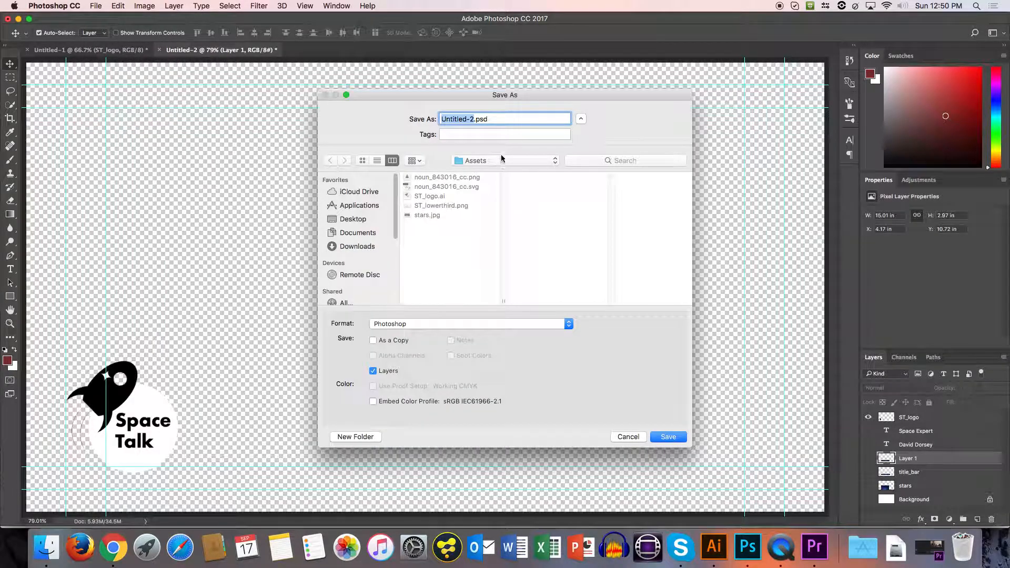
type("ST_watermark")
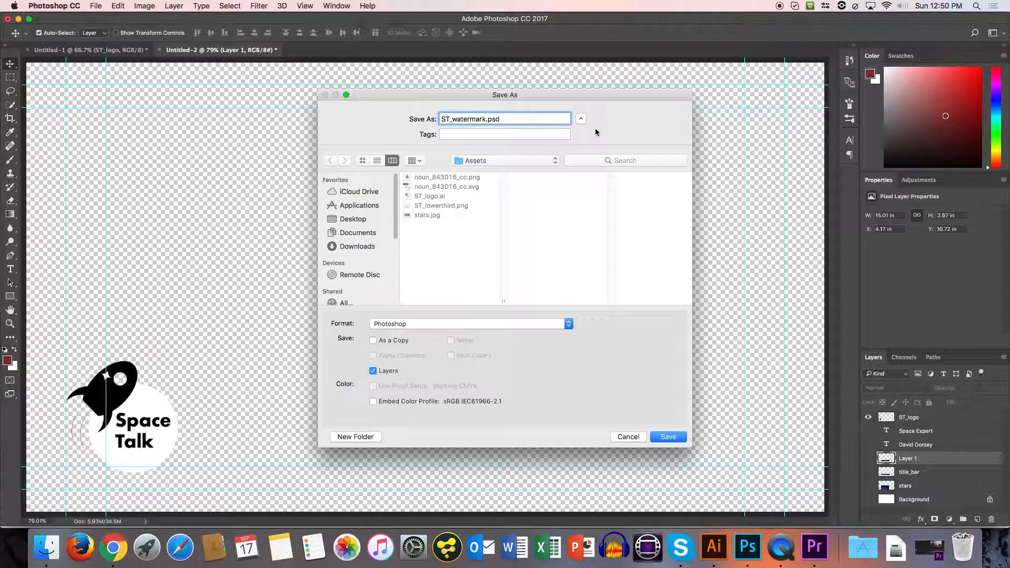
left_click(519, 324)
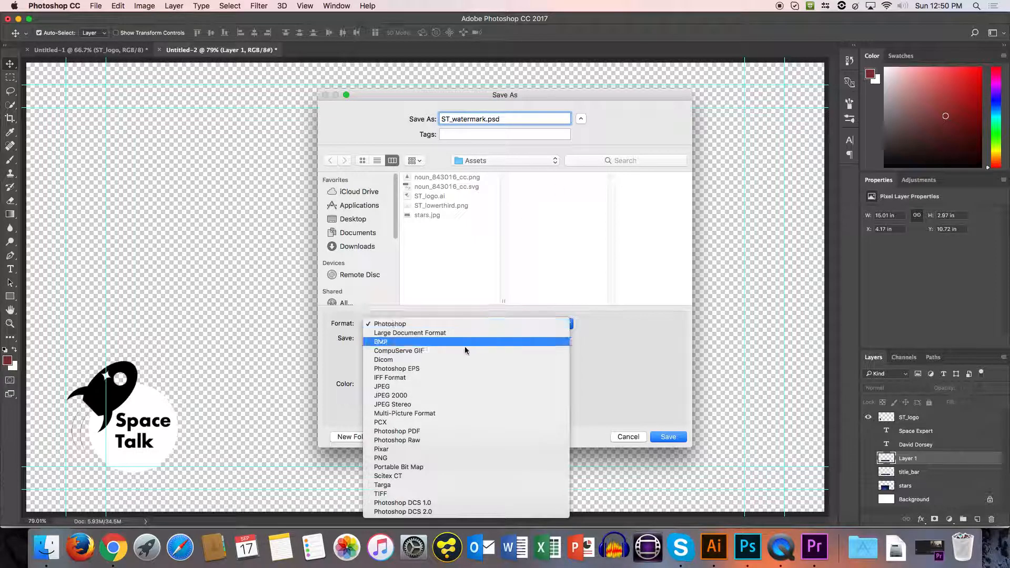
left_click(407, 457)
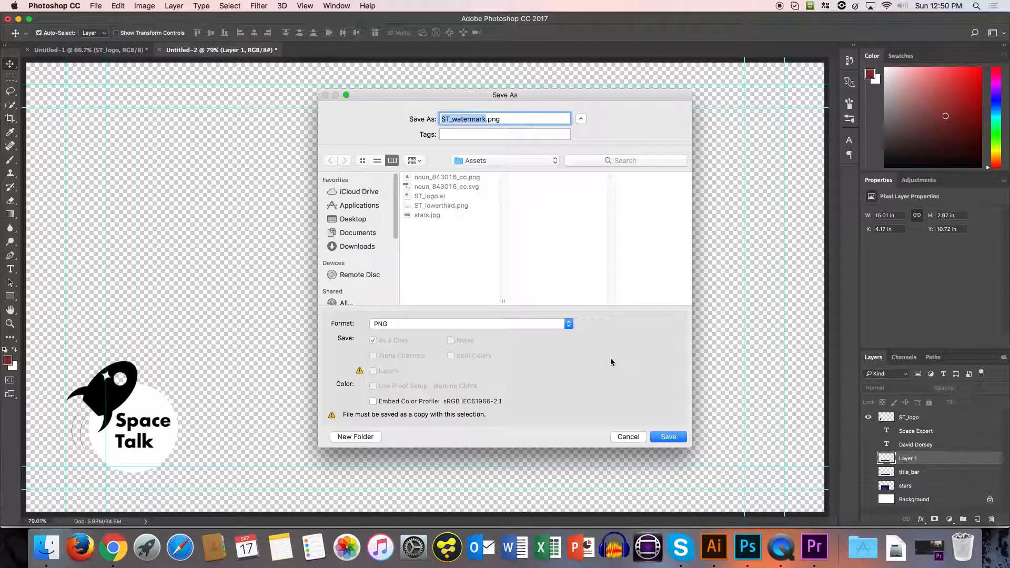
left_click(667, 437)
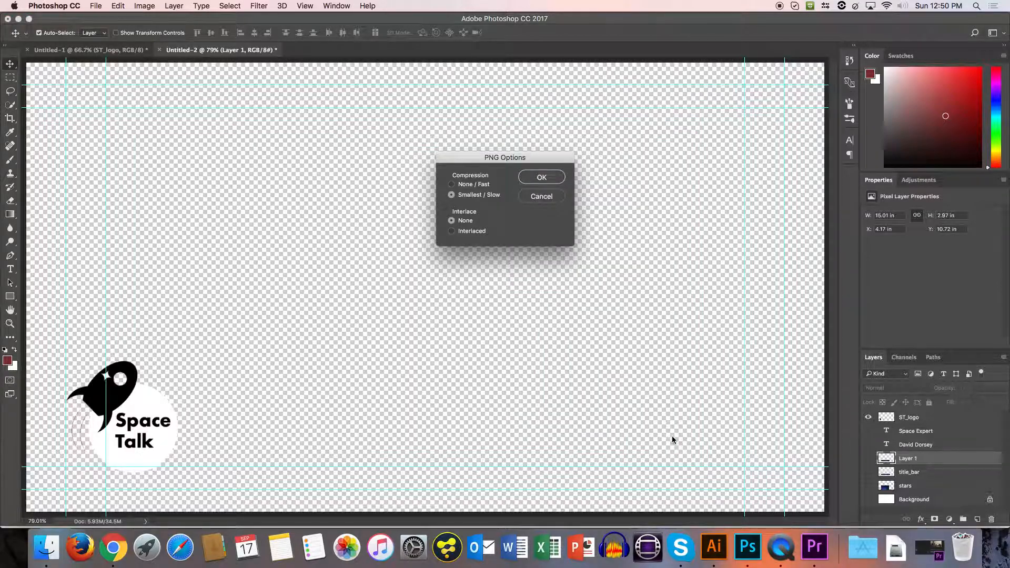
left_click(541, 179)
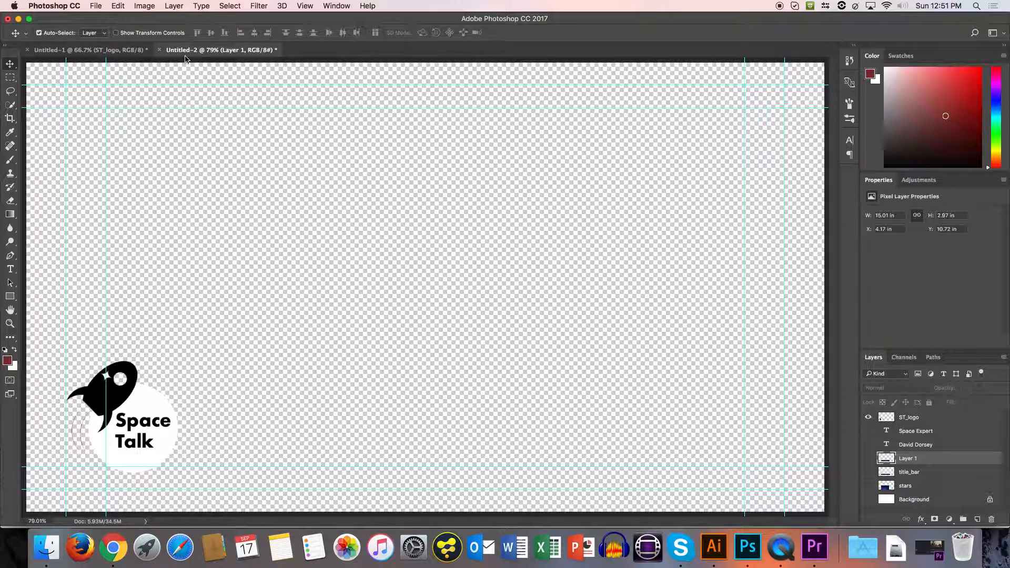
Switch to the SpaceTalk project in Premiere Pro and expand the project's Assets bin.
left_click(922, 546)
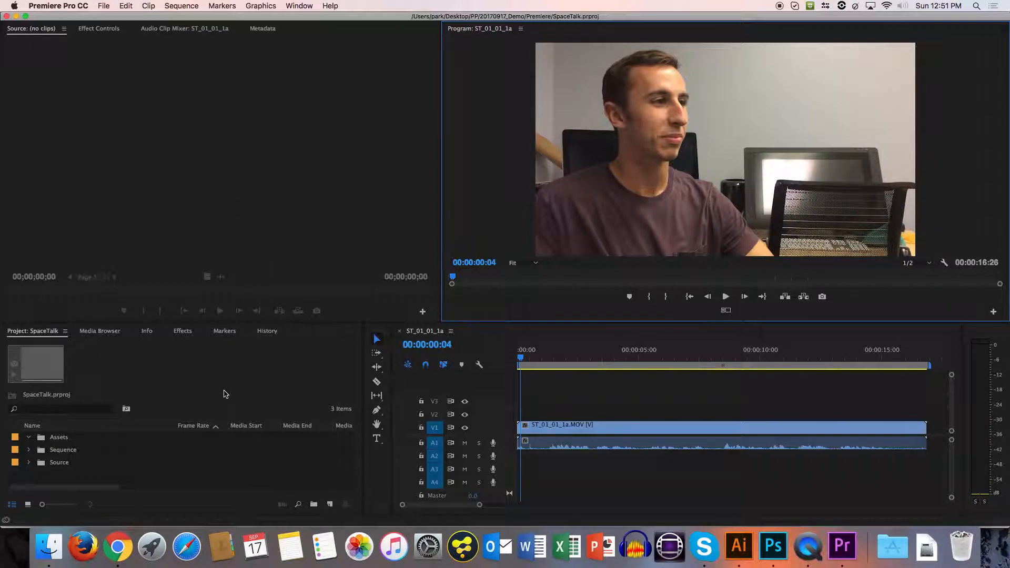
left_click(105, 329)
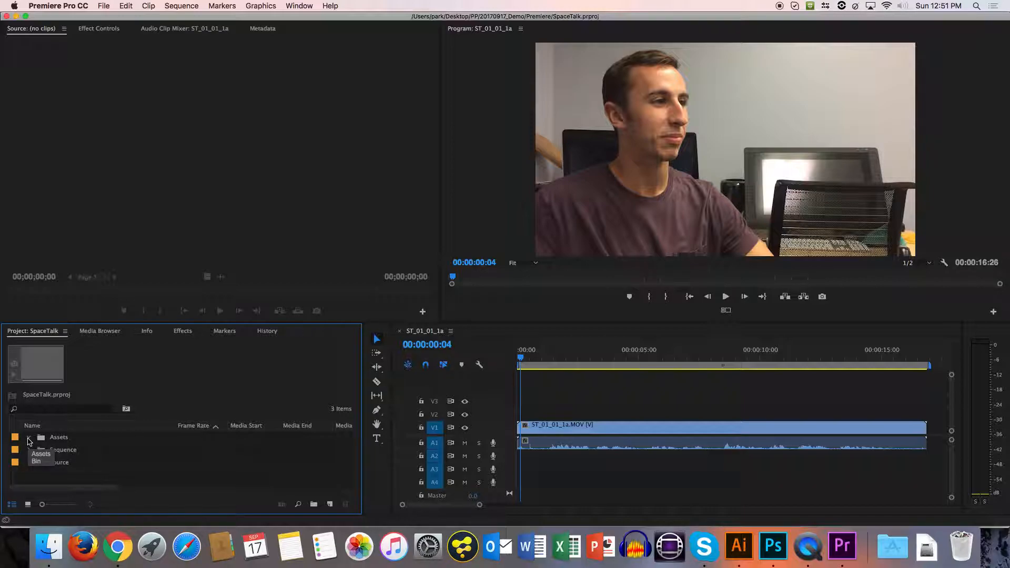
key("grave")
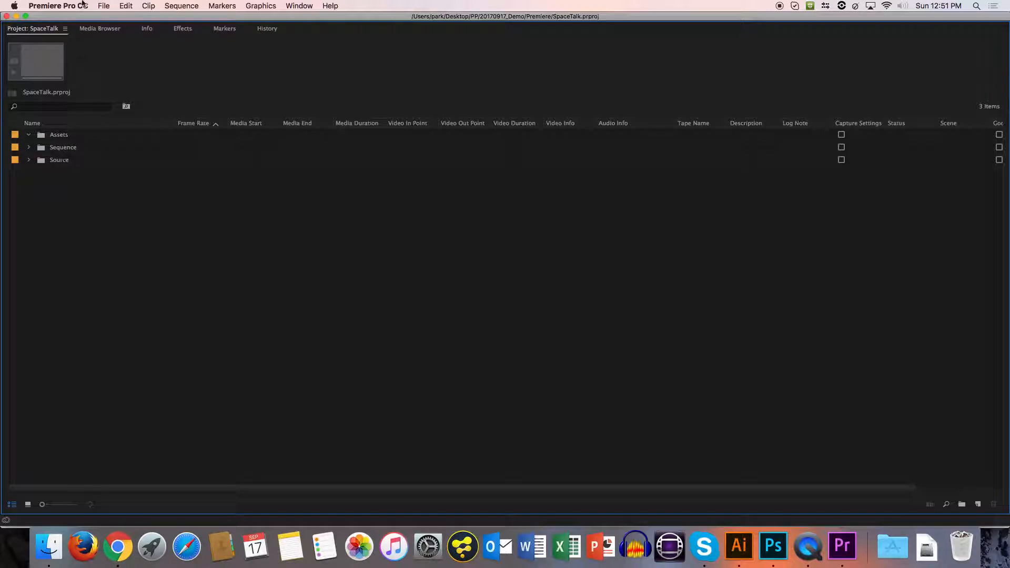
key("grave")
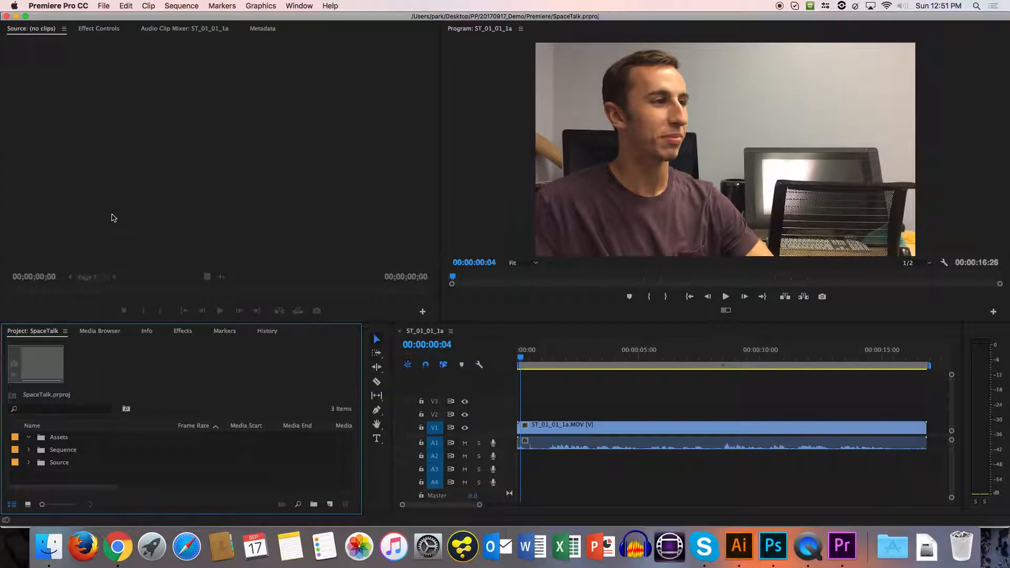
Import ST_lowerthird.png and ST_watermark.png from the Assets folder in Finder into the project's Assets bin.
left_click(49, 545)
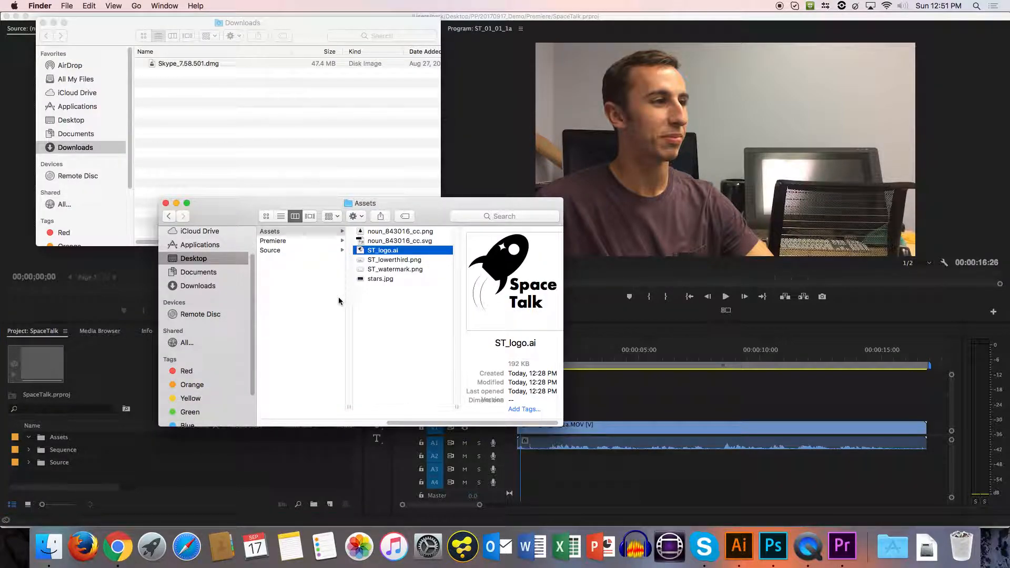
left_click(392, 260)
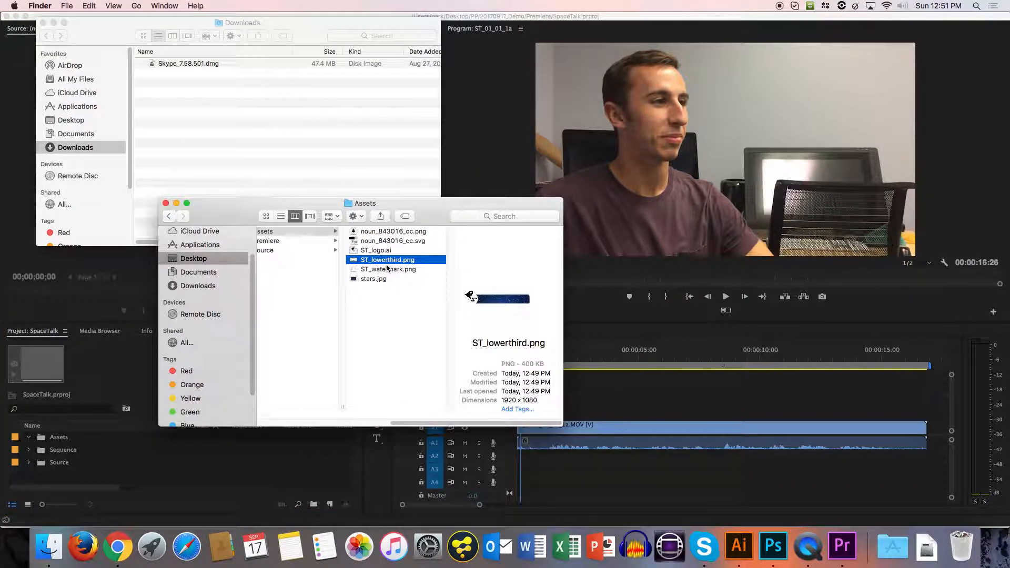
left_click(384, 272, "shift")
left_click_drag(382, 272, 72, 443)
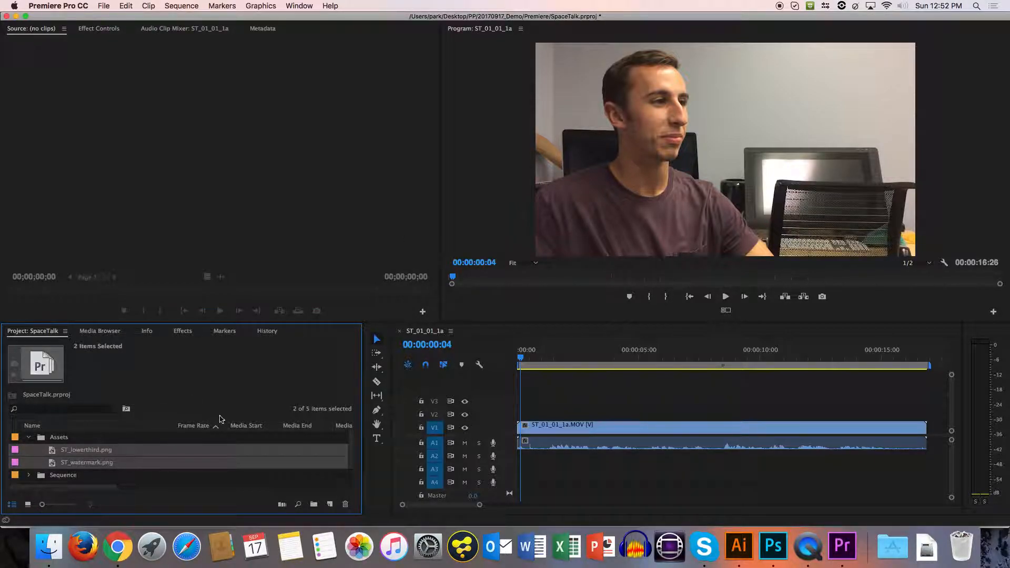
left_click(133, 464)
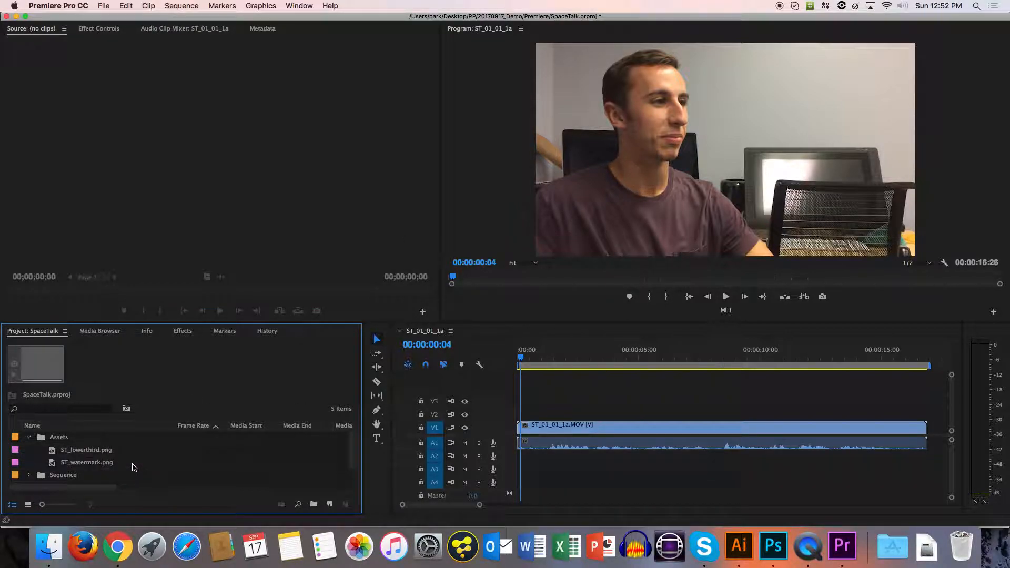
Place ST_watermark.png on track V2 at the sequence start and extend it to the end of the video clip.
left_click(55, 465)
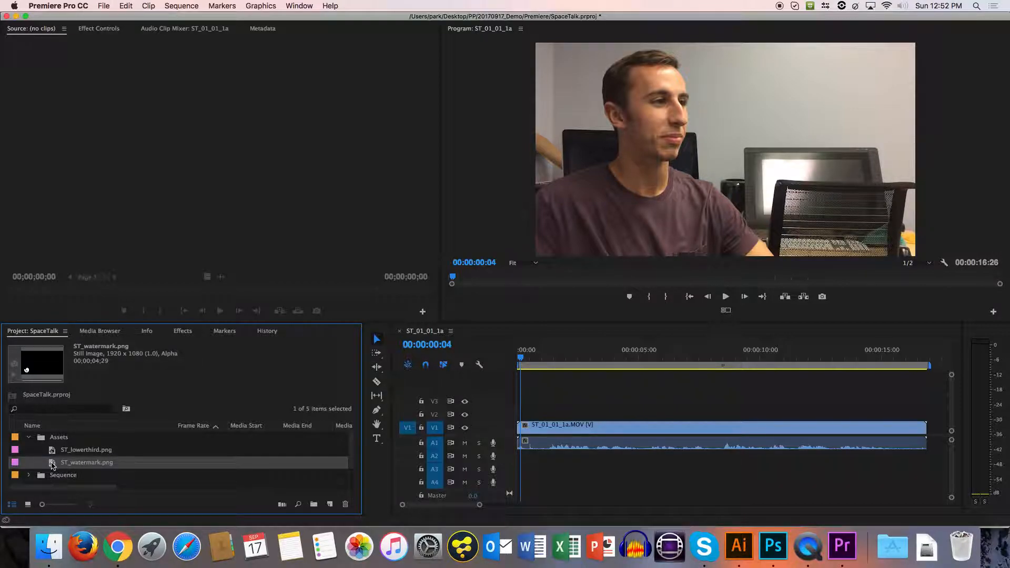
left_click_drag(54, 465, 522, 424)
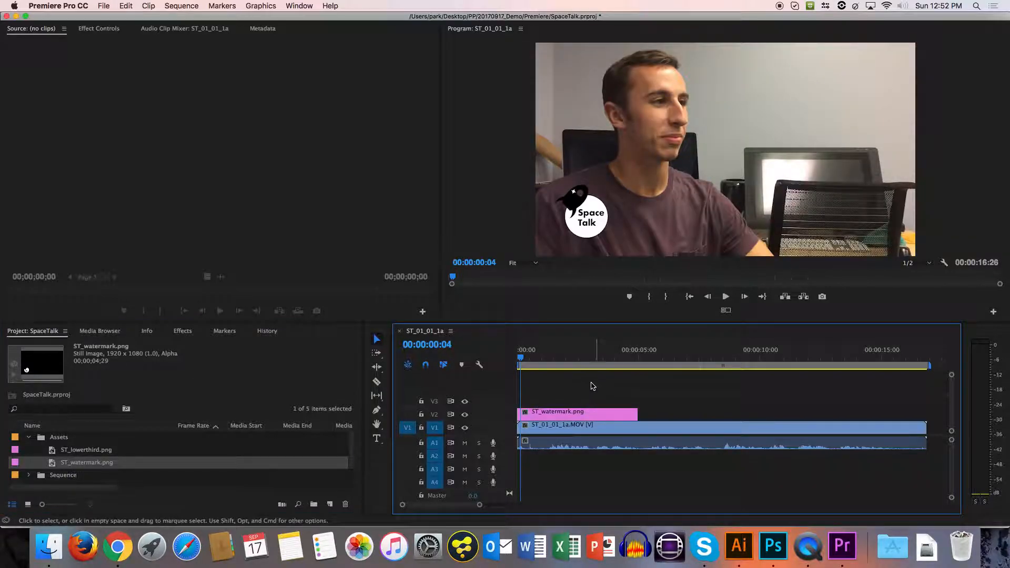
left_click_drag(633, 412, 926, 415)
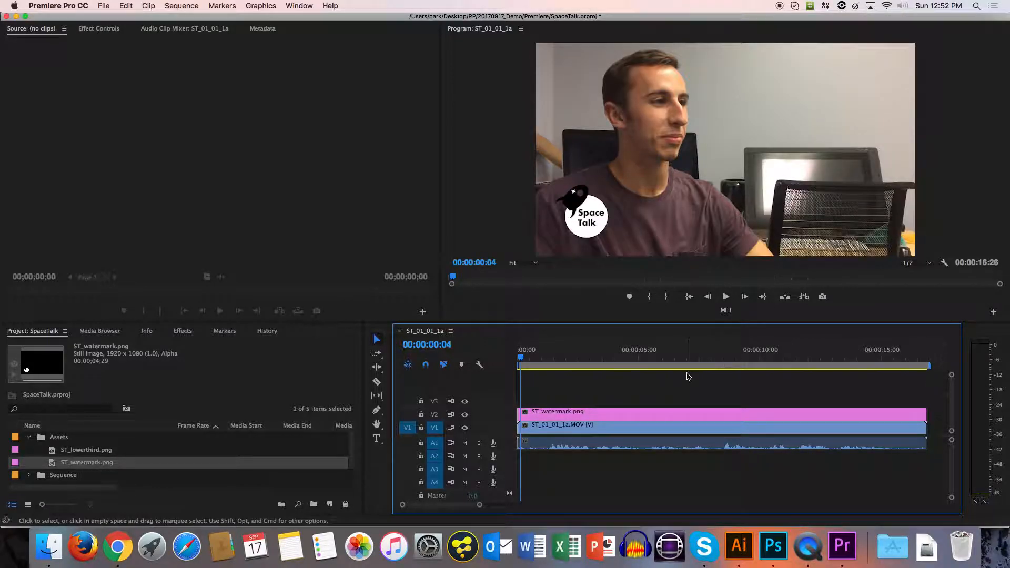
Reduce the opacity of the ST_watermark.png clip on V2 to 30%.
left_click(571, 413)
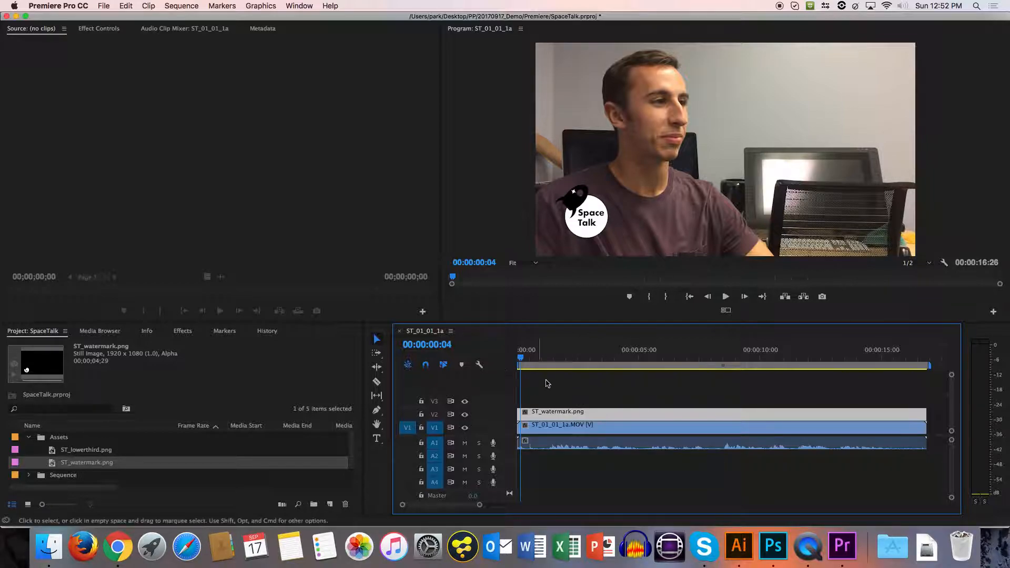
double_click(561, 417)
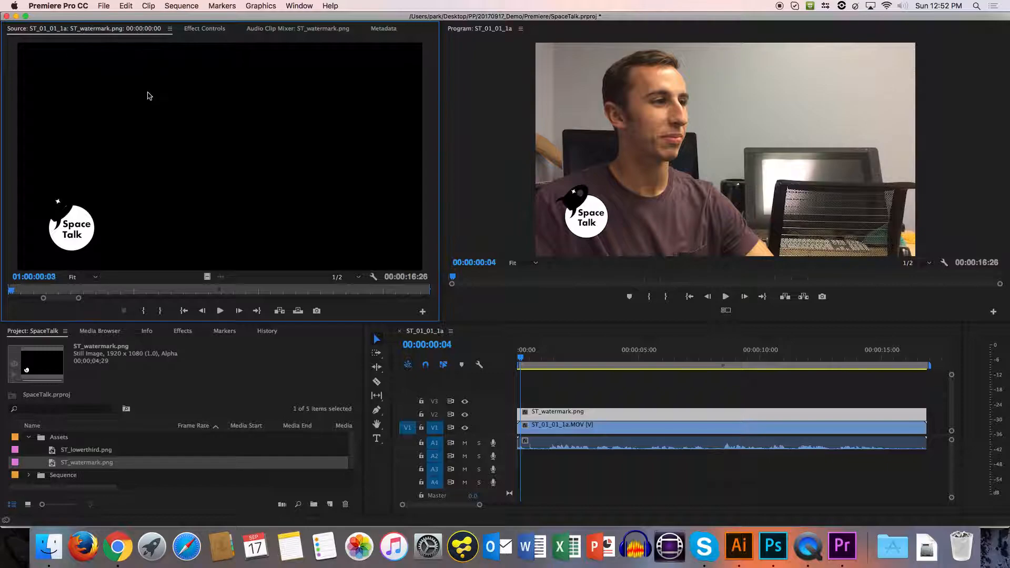
left_click(183, 31)
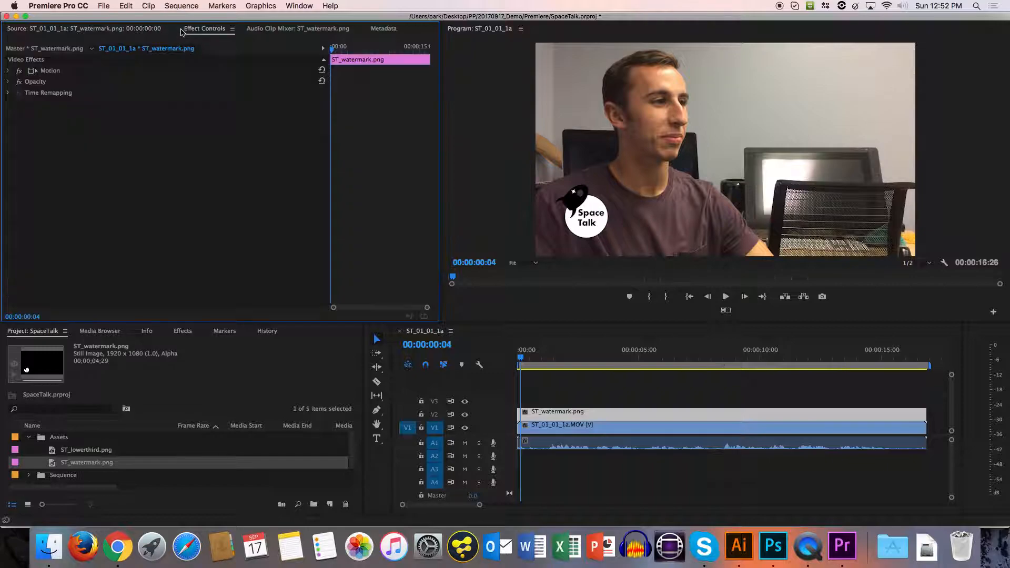
left_click(8, 72)
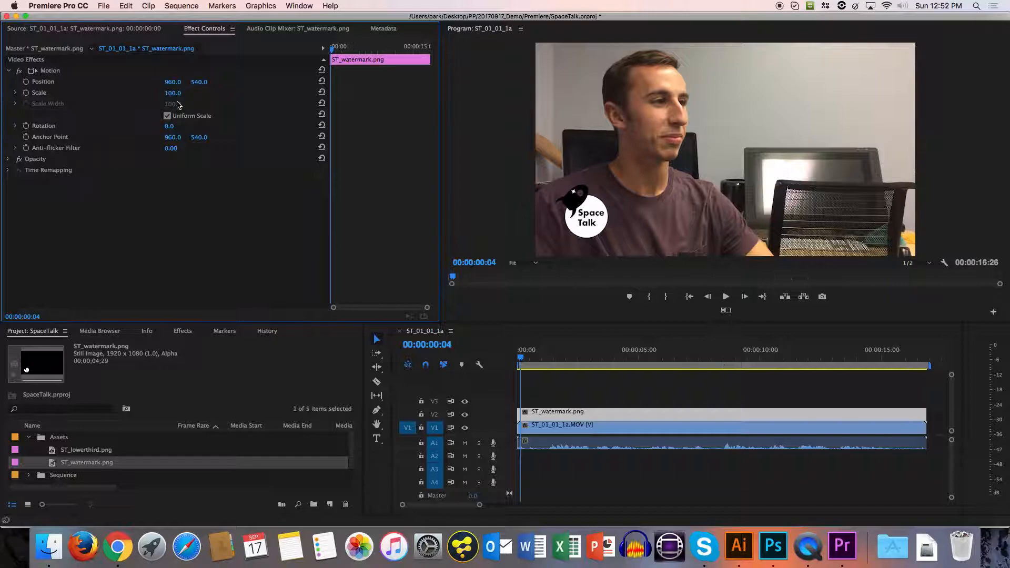
left_click(8, 70)
left_click(7, 81)
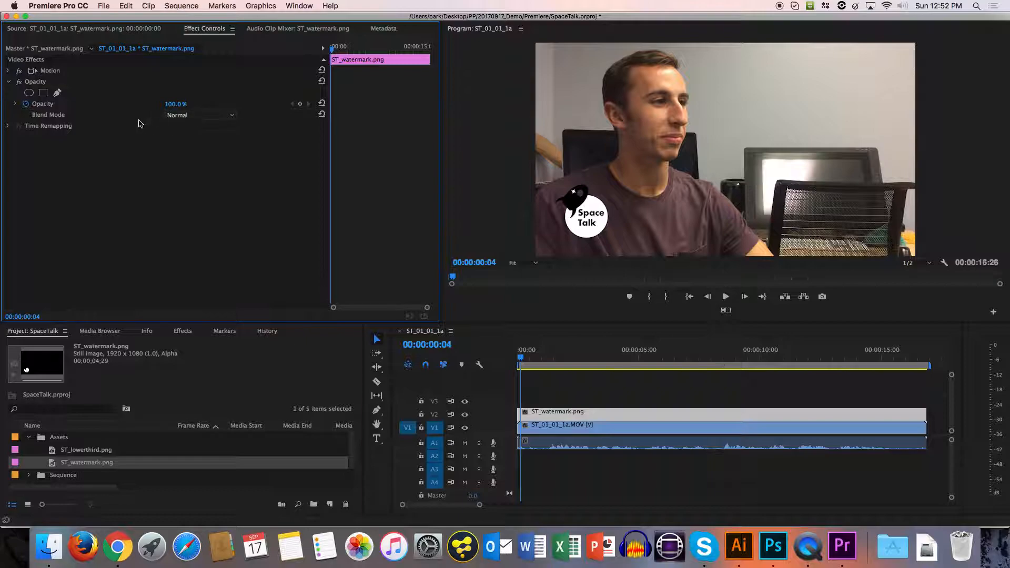
left_click_drag(176, 104, 138, 103)
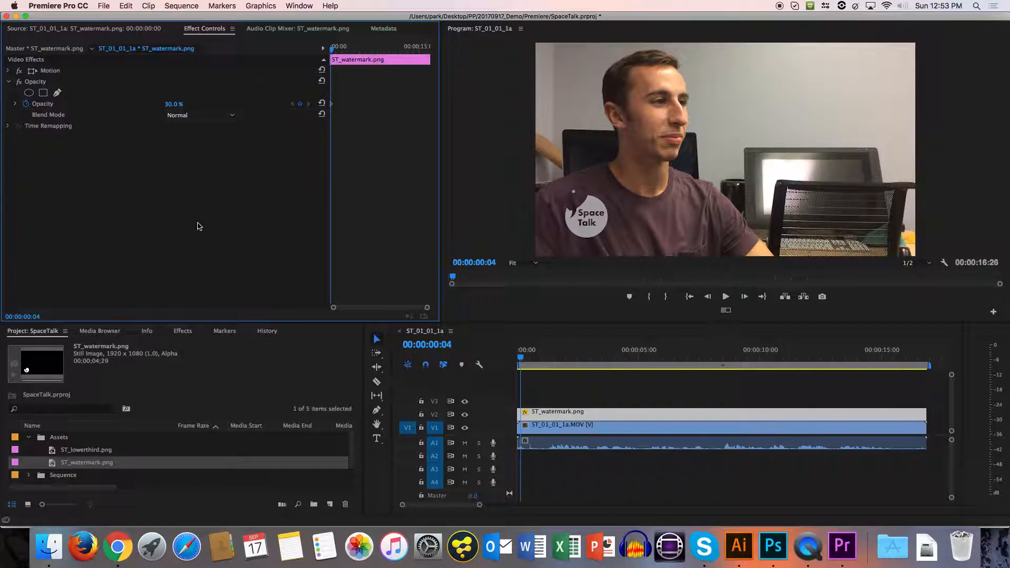
Place ST_lowerthird.png on track V3 above the watermark, starting at 00:00:02:00.
left_click(540, 360)
left_click_drag(541, 361, 547, 361)
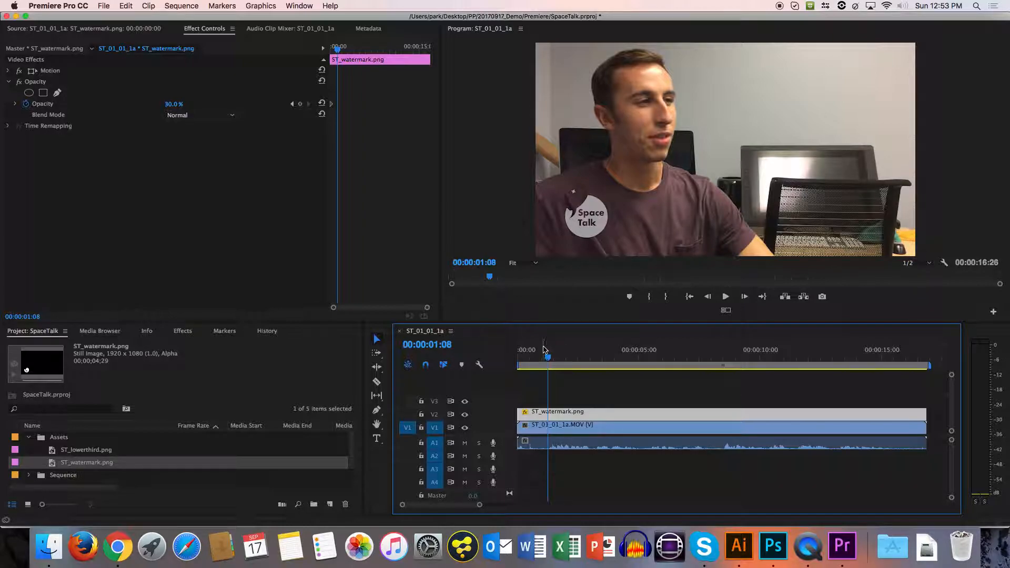
left_click_drag(546, 362, 494, 352)
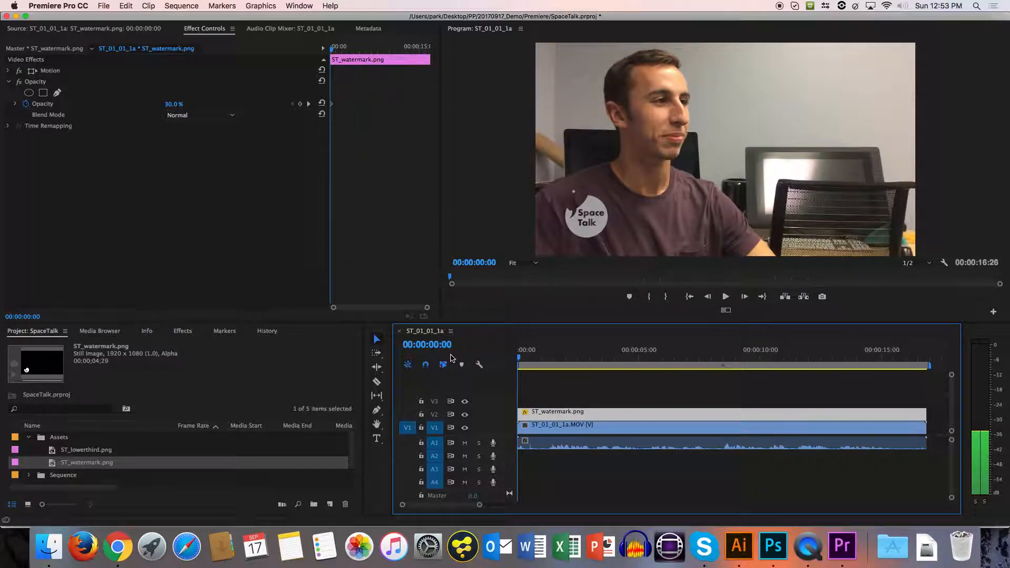
left_click(524, 361)
left_click_drag(515, 364, 567, 362)
left_click_drag(100, 450, 576, 403)
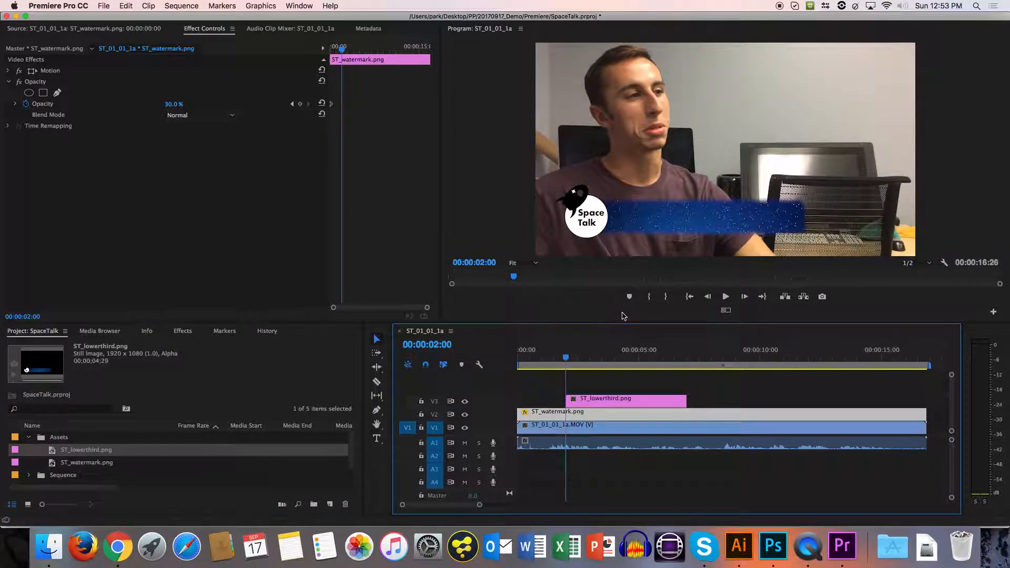
Add Cross Dissolve transitions to the start and end of the ST_lowerthird.png clip.
left_click(626, 360)
left_click_drag(642, 360, 688, 359)
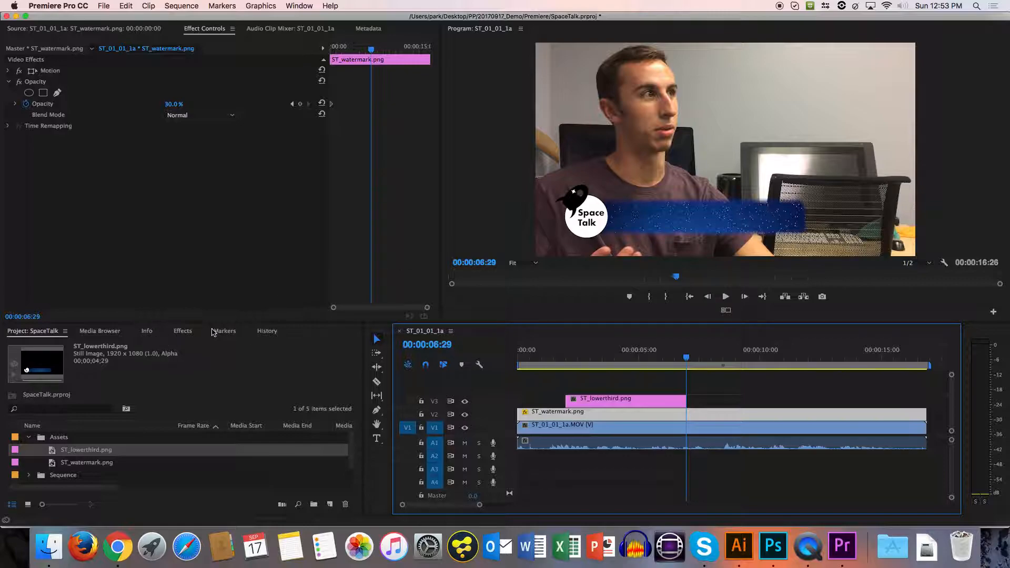
left_click(182, 331)
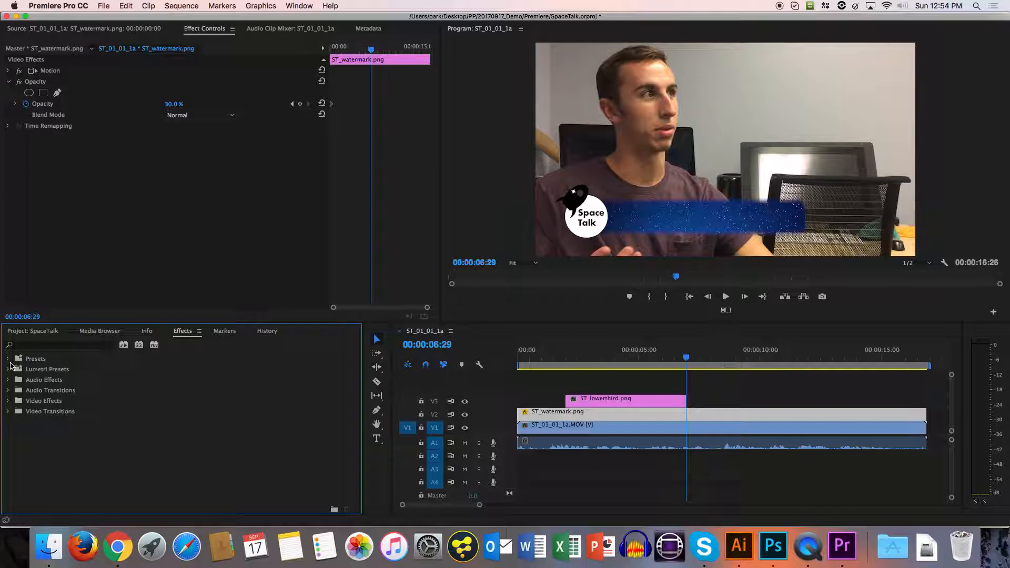
left_click(8, 412)
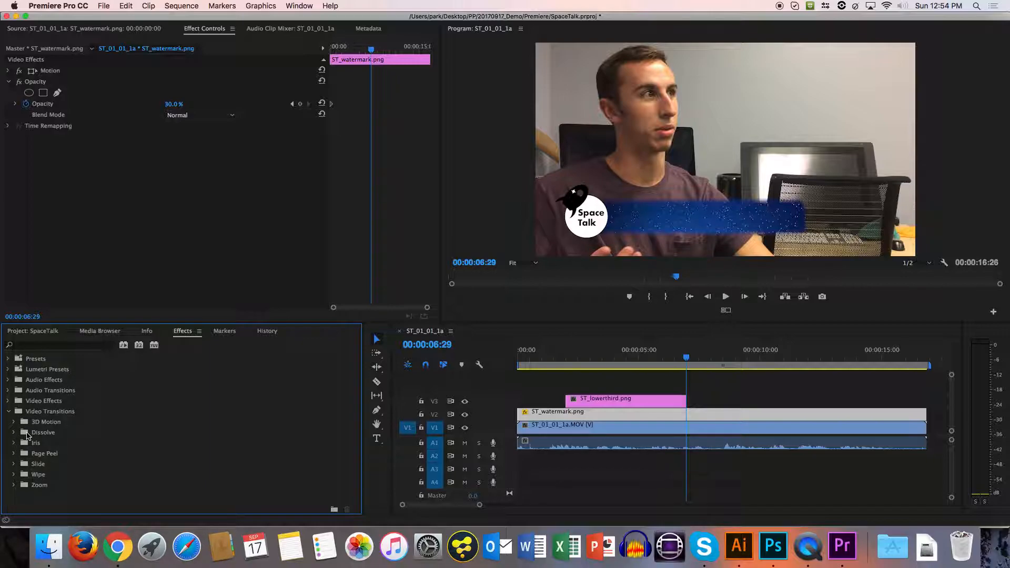
left_click(14, 433)
left_click(53, 454)
left_click_drag(53, 454, 573, 406)
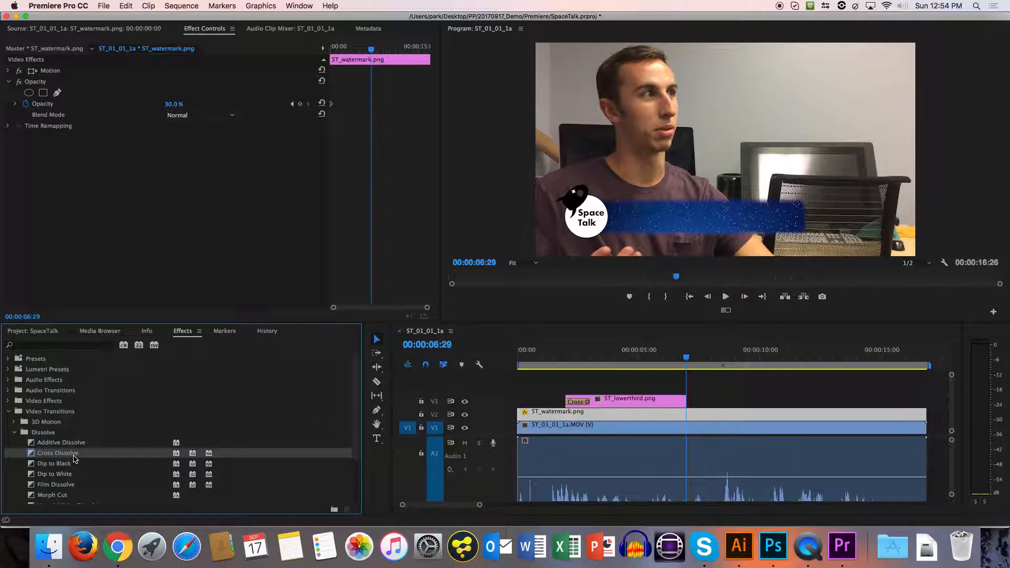
left_click_drag(73, 458, 684, 403)
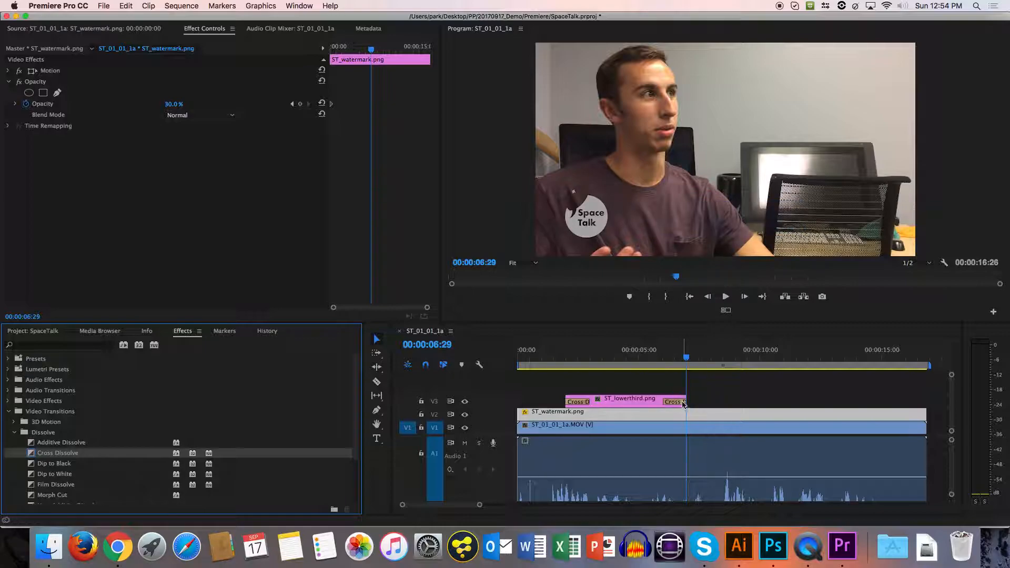
Play the sequence from the start past the lower third and delete both of its Cross Dissolve transitions.
left_click_drag(586, 357, 441, 367)
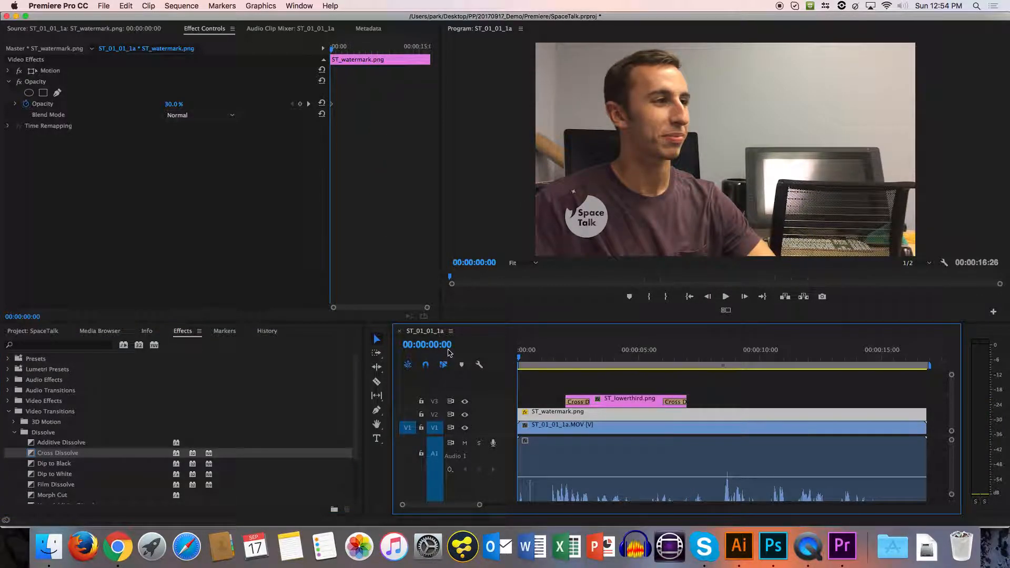
key("space")
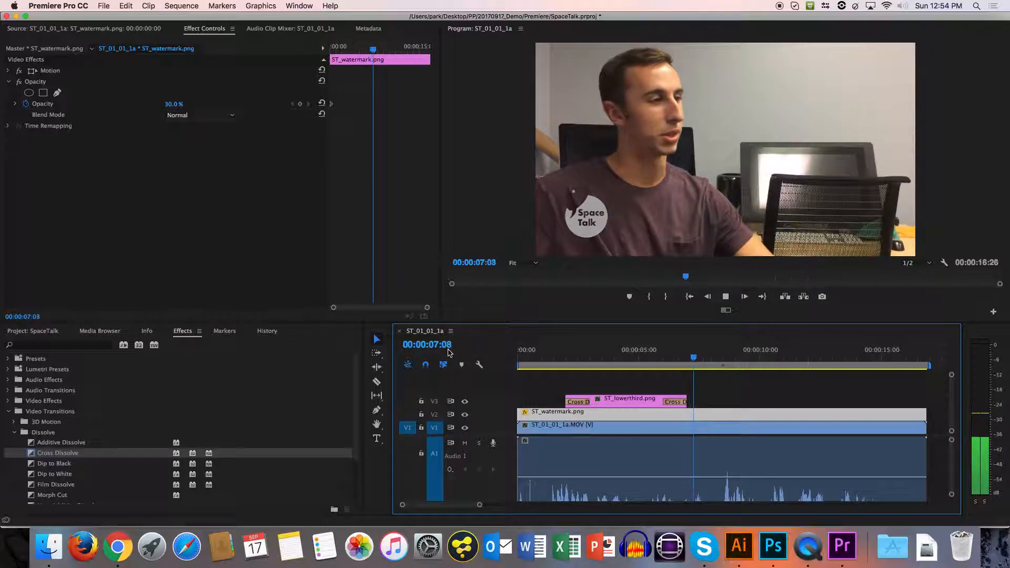
key("space")
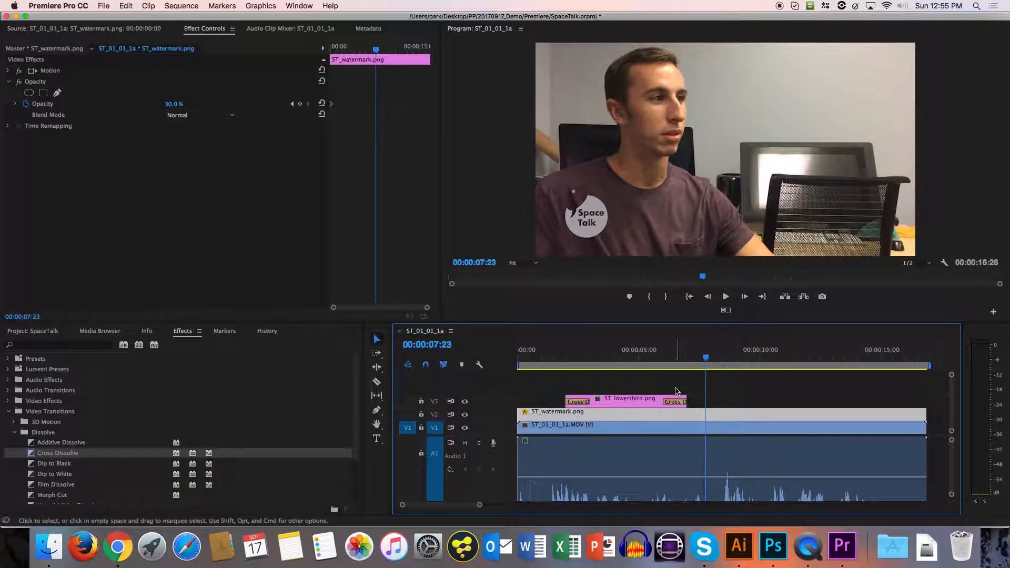
left_click(581, 402)
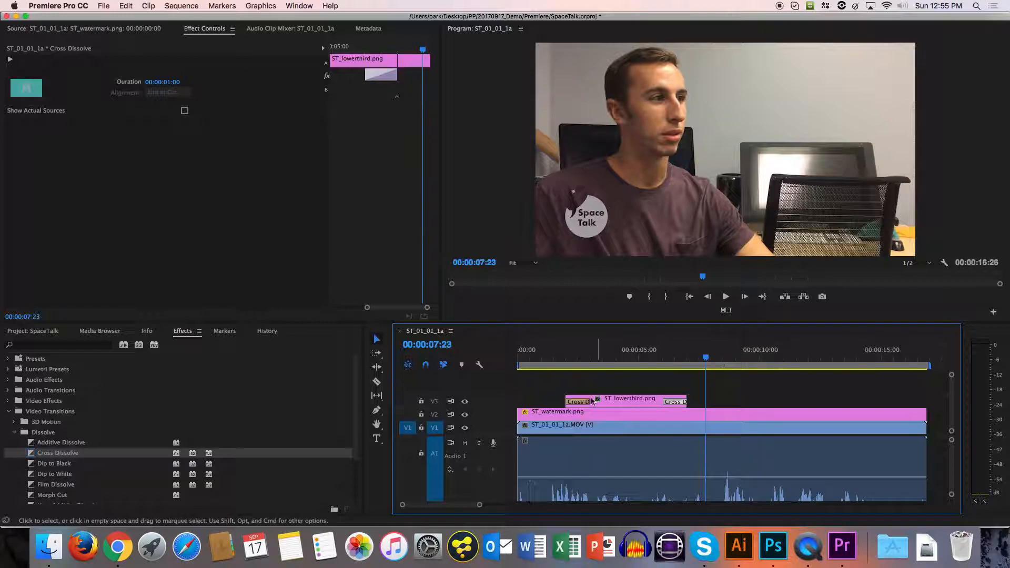
key("Delete")
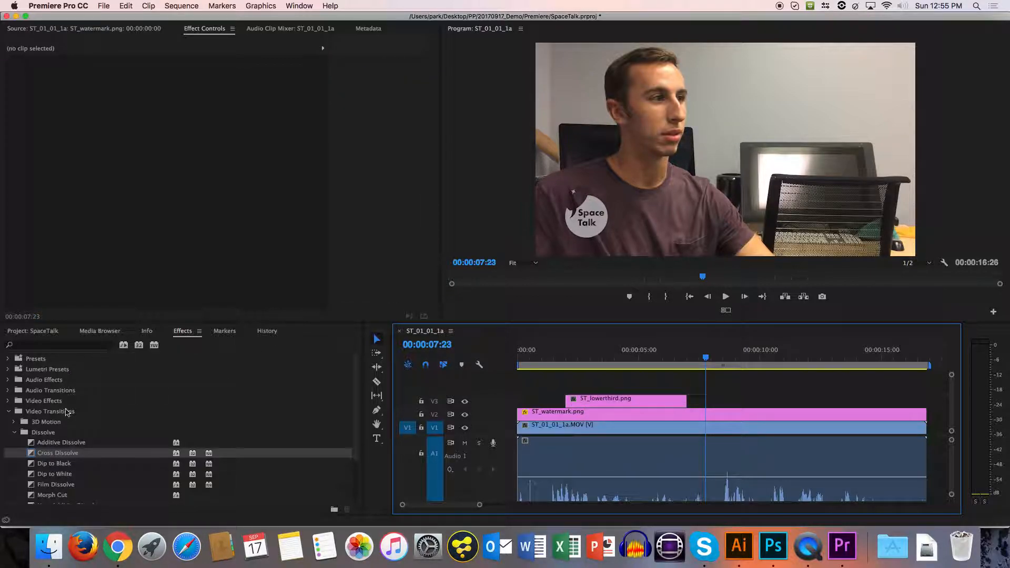
Find the Crop video effect and apply it to the ST_lowerthird.png clip on V3.
left_click(50, 344)
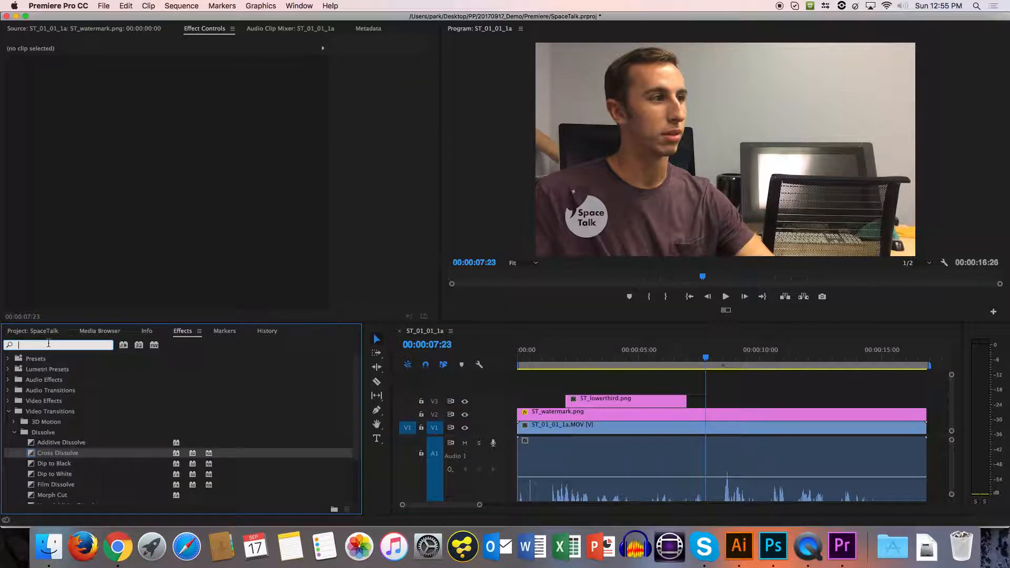
type("crop")
left_click_drag(45, 422, 582, 400)
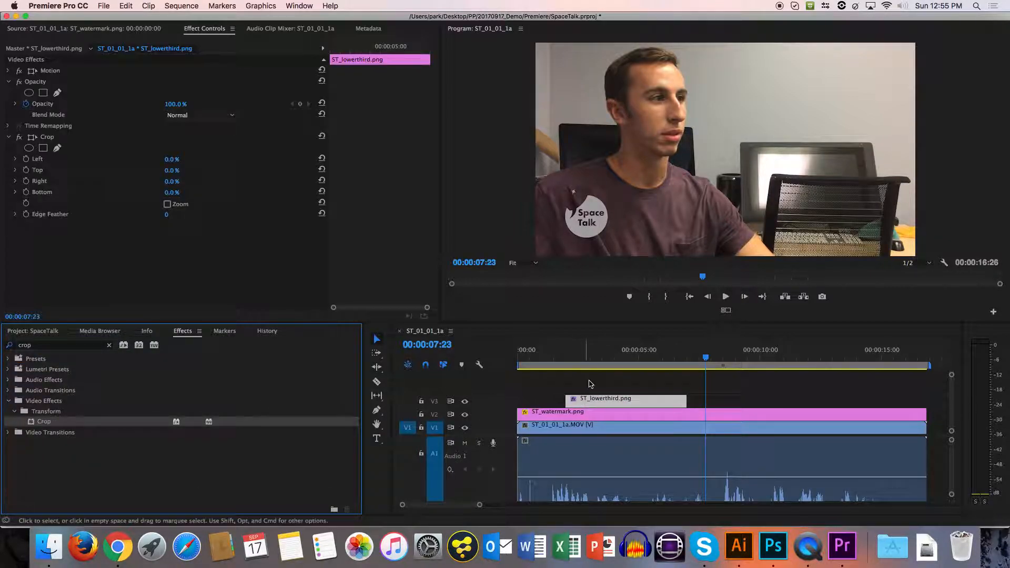
Set the lower third's Crop Right value to 100%, checking it with a frame inside the clip displayed.
left_click(602, 355)
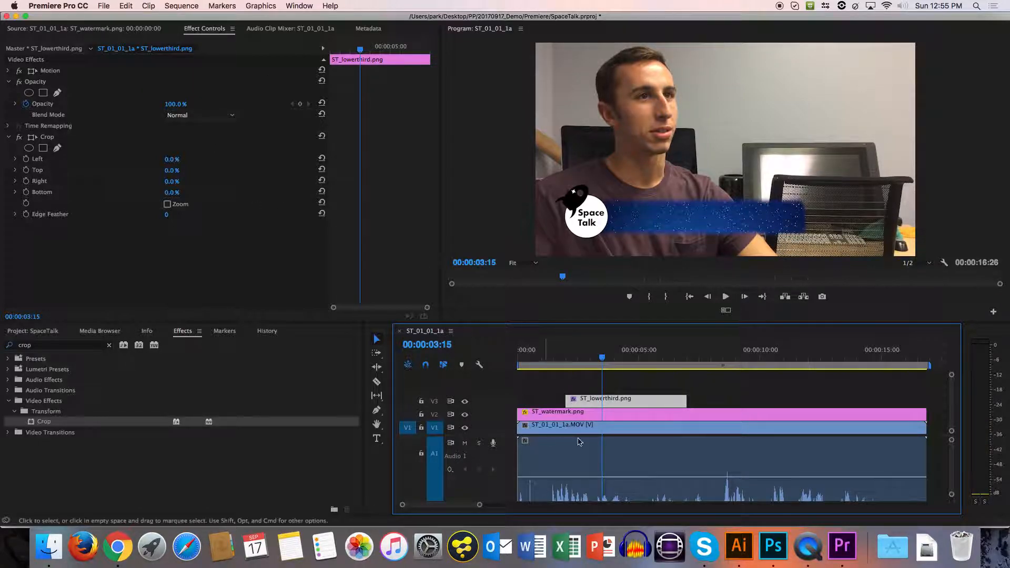
double_click(586, 402)
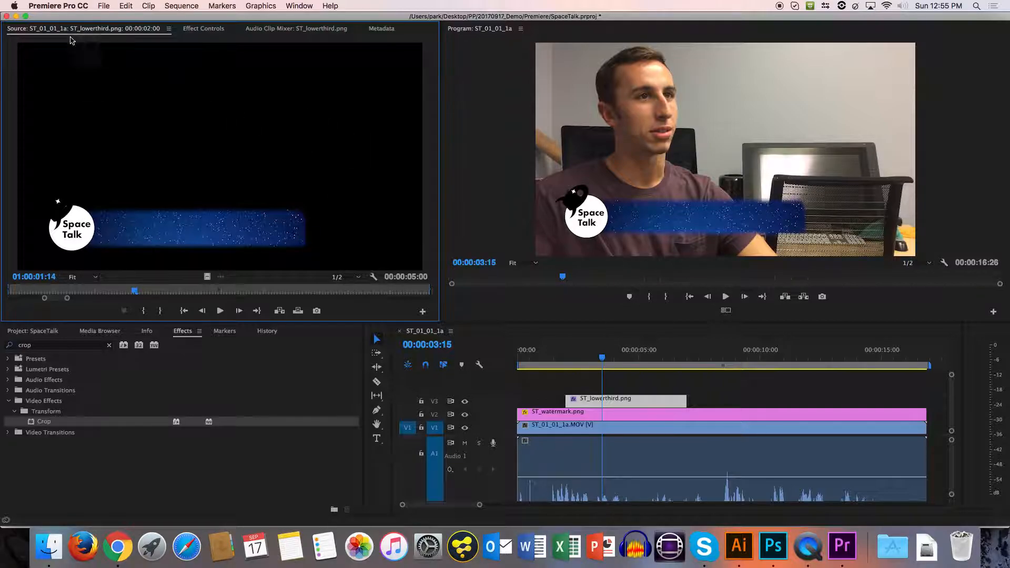
left_click(202, 29)
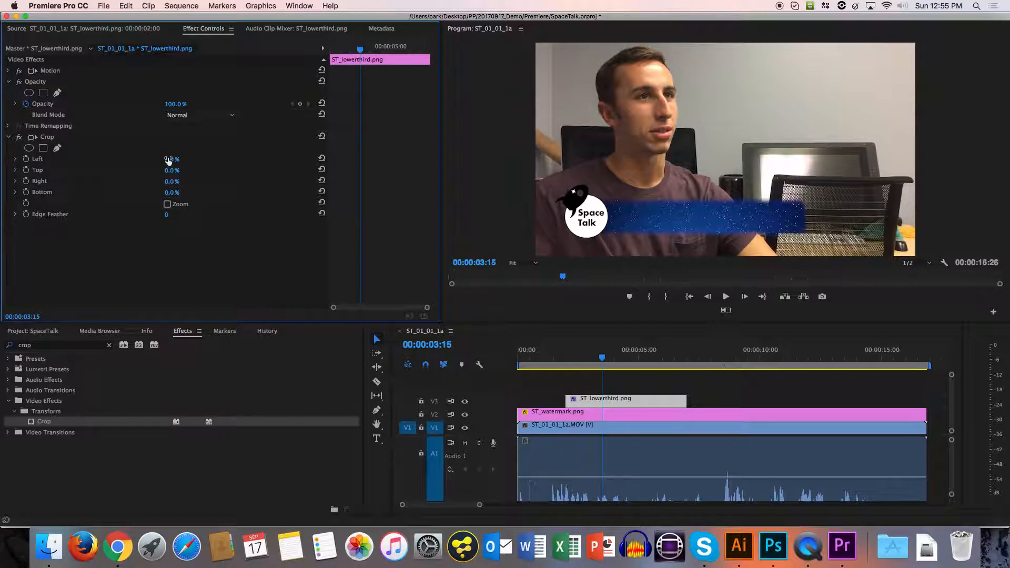
left_click_drag(171, 183, 277, 182)
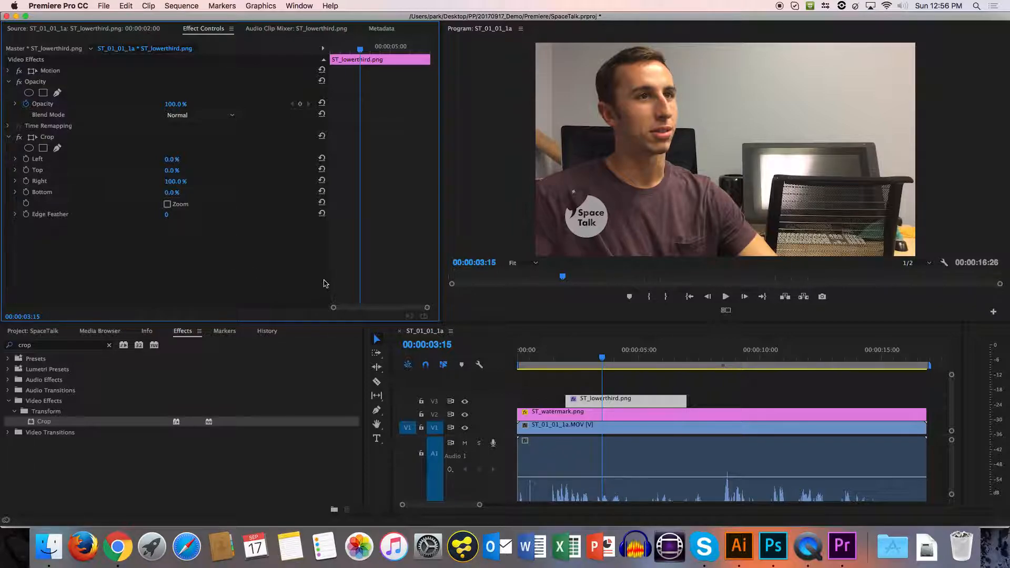
Enable animation for the Crop Right value with a 100% keyframe at the lower third's start, 00:00:02:00.
left_click(564, 363)
left_click_drag(565, 363, 565, 363)
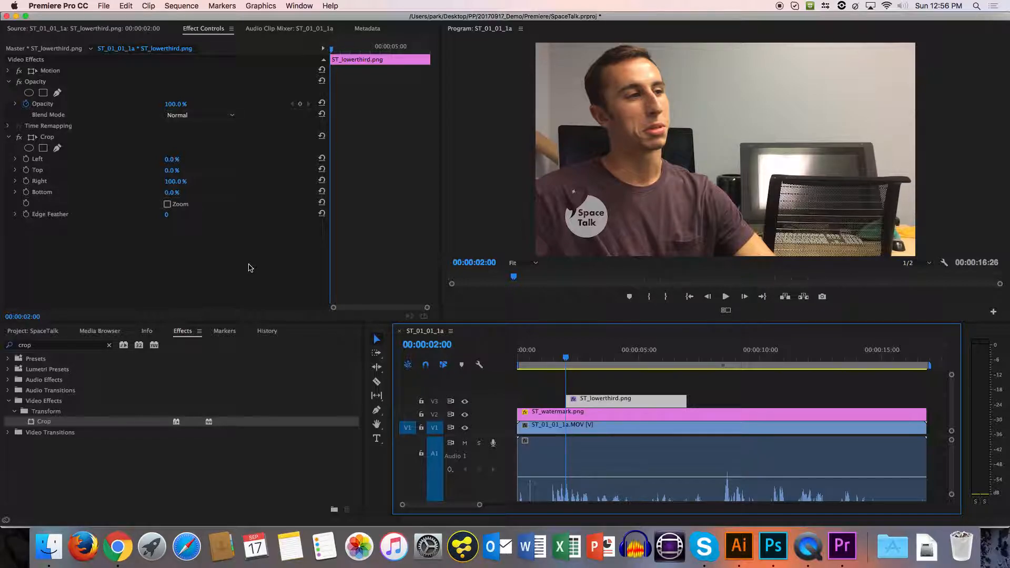
left_click(27, 182)
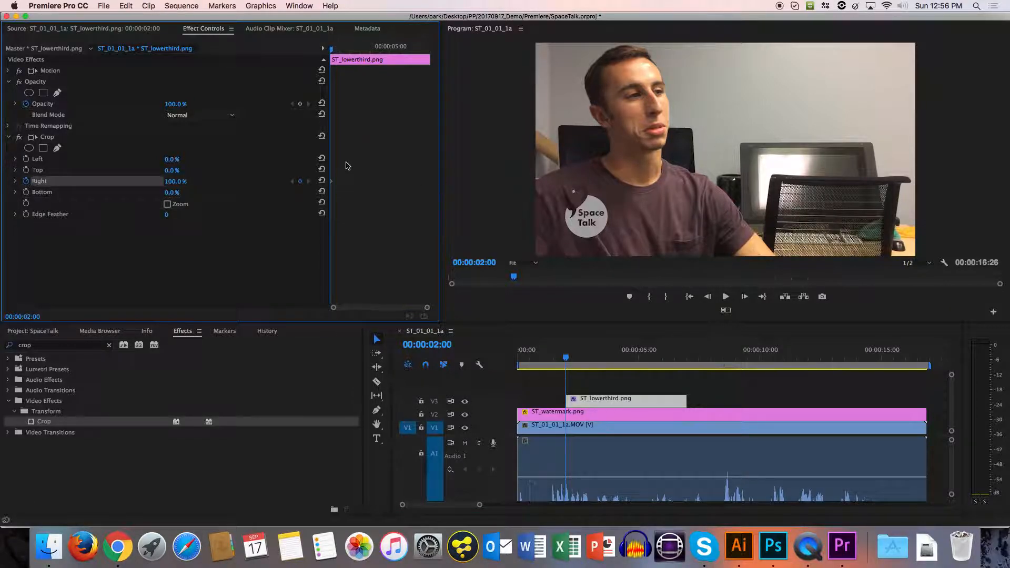
left_click(300, 181)
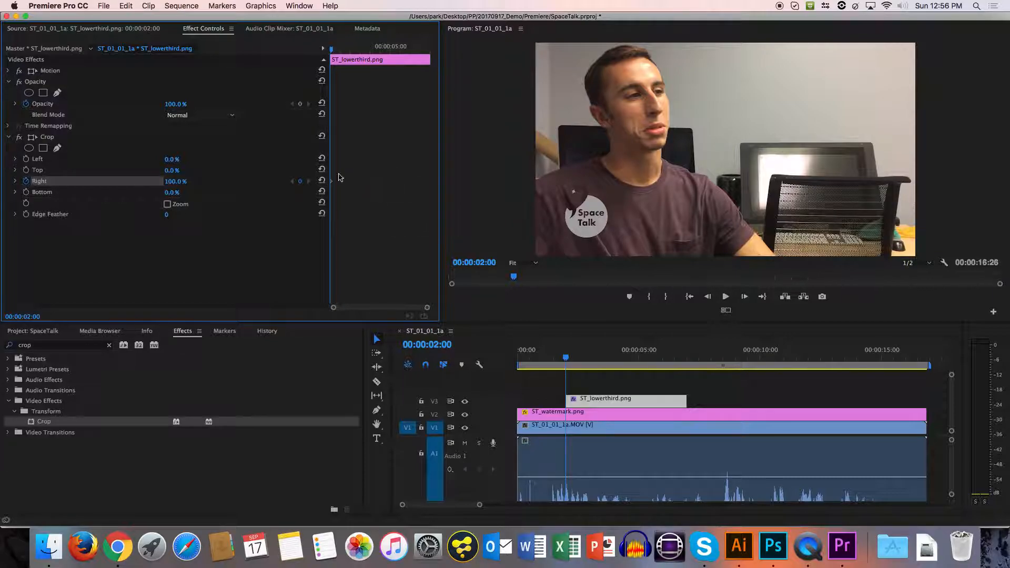
left_click(25, 182)
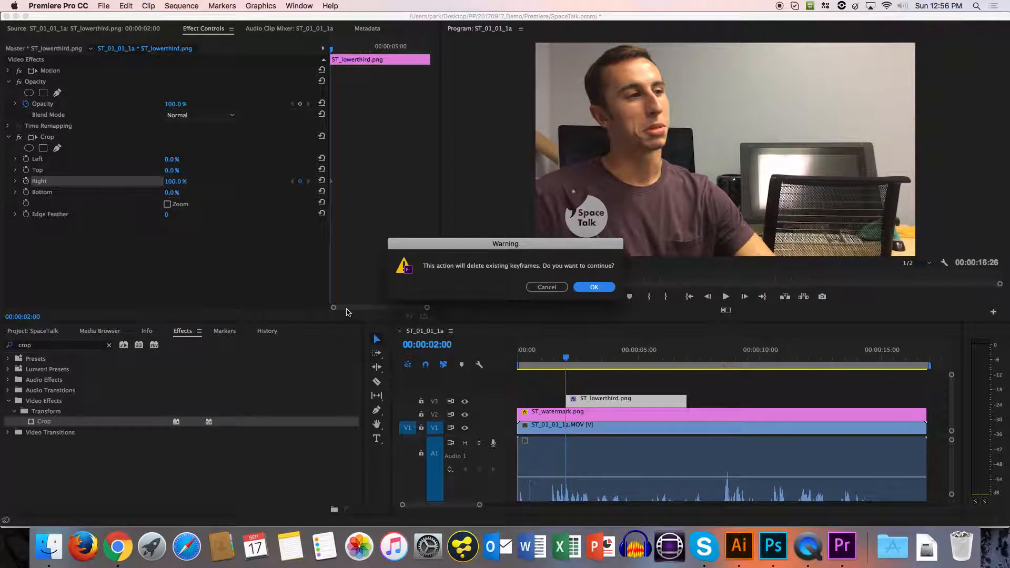
left_click(545, 287)
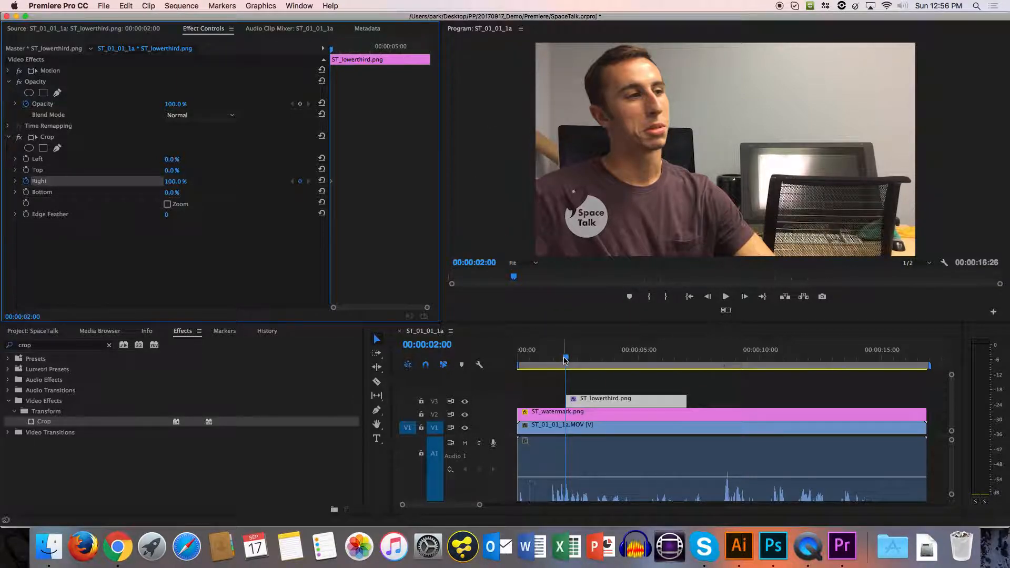
Add a Crop Right keyframe of 0% to the lower third at 00:00:03:00.
left_click_drag(566, 360, 590, 361)
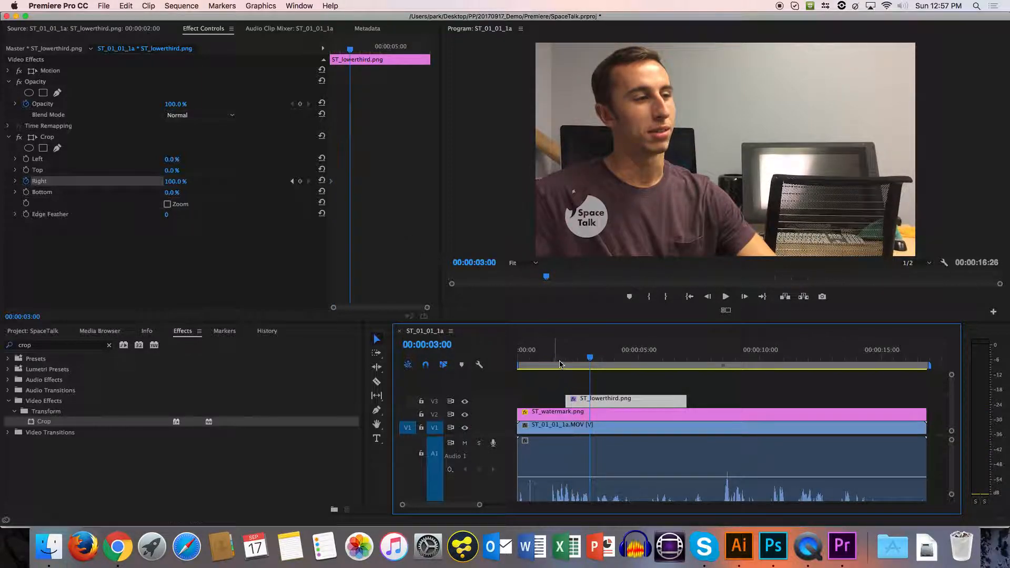
left_click(301, 182)
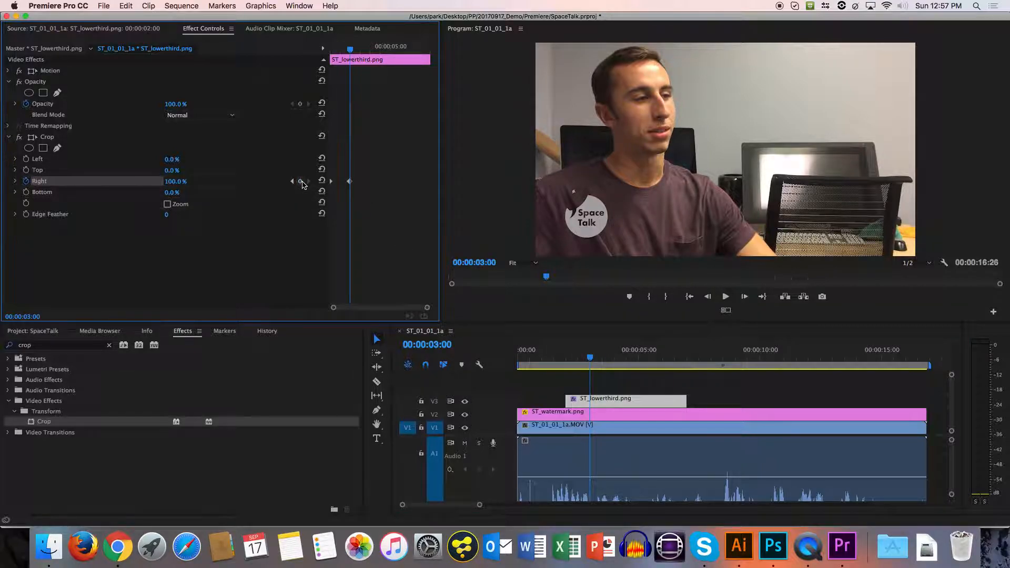
left_click(169, 181)
type("0")
key("Return")
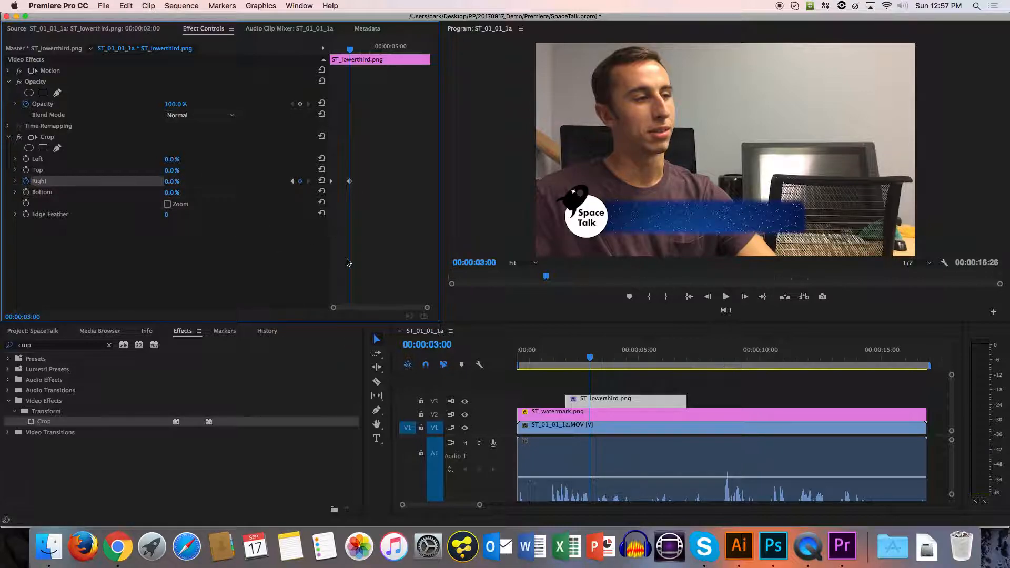
Add a Crop Right keyframe of 100% at the lower third's last frame, 00:00:06:29.
left_click_drag(350, 49, 331, 50)
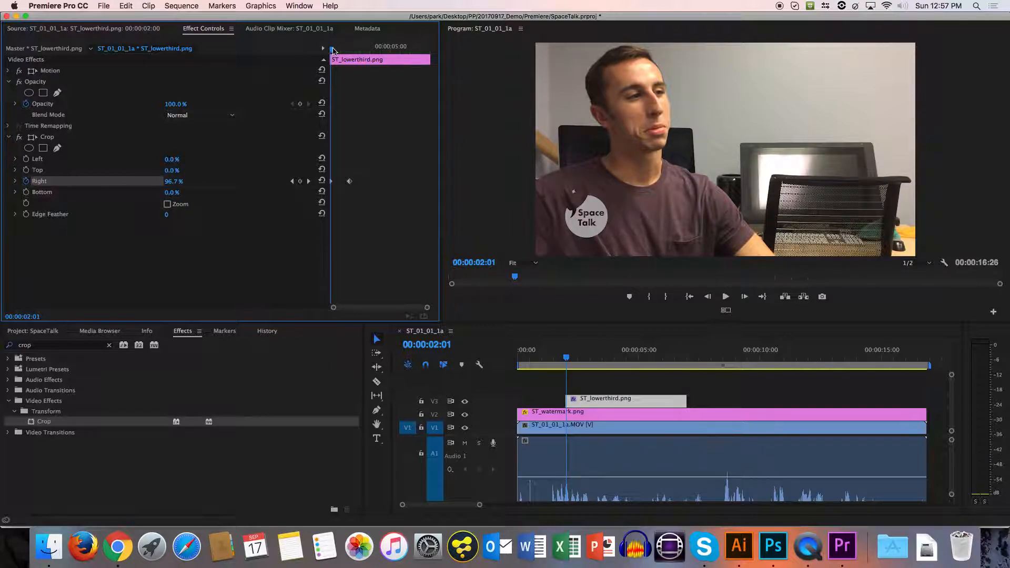
left_click_drag(332, 51, 423, 84)
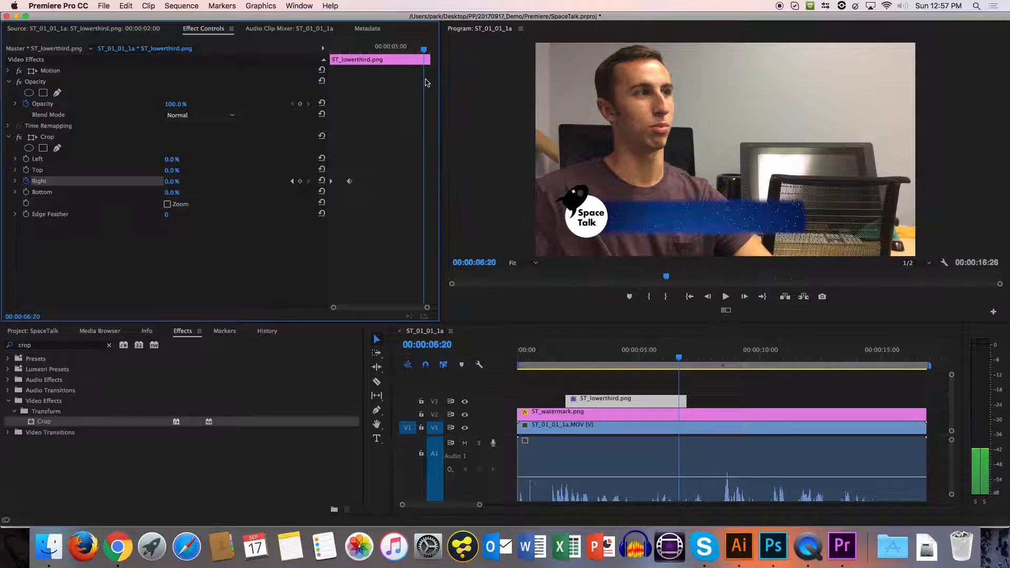
key("Right")
key("Right")
key("Right")
key("Right")
key("Right")
key("Right")
key("Right")
key("Right")
key("Right")
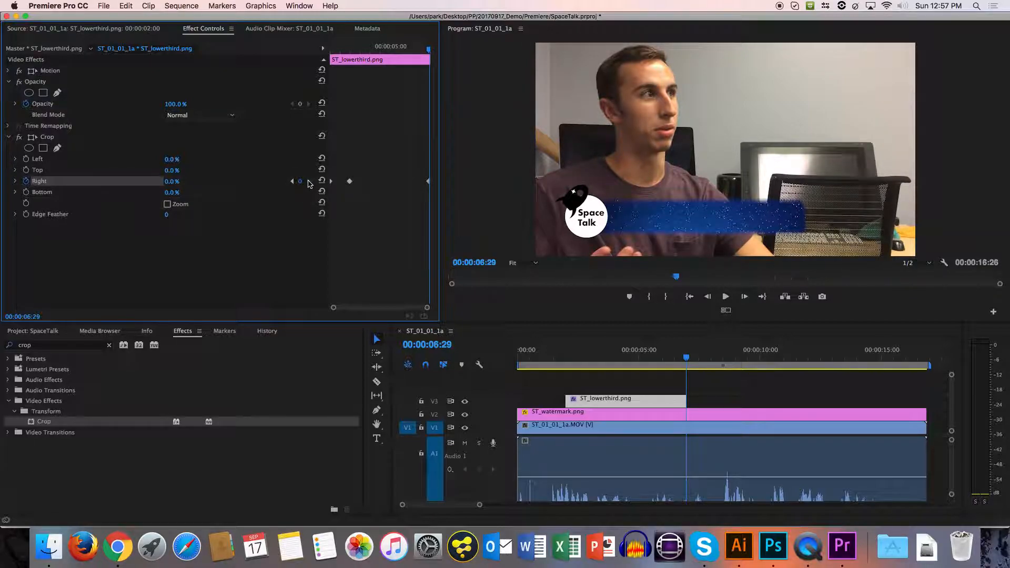
left_click(176, 181)
type("100")
key("Return")
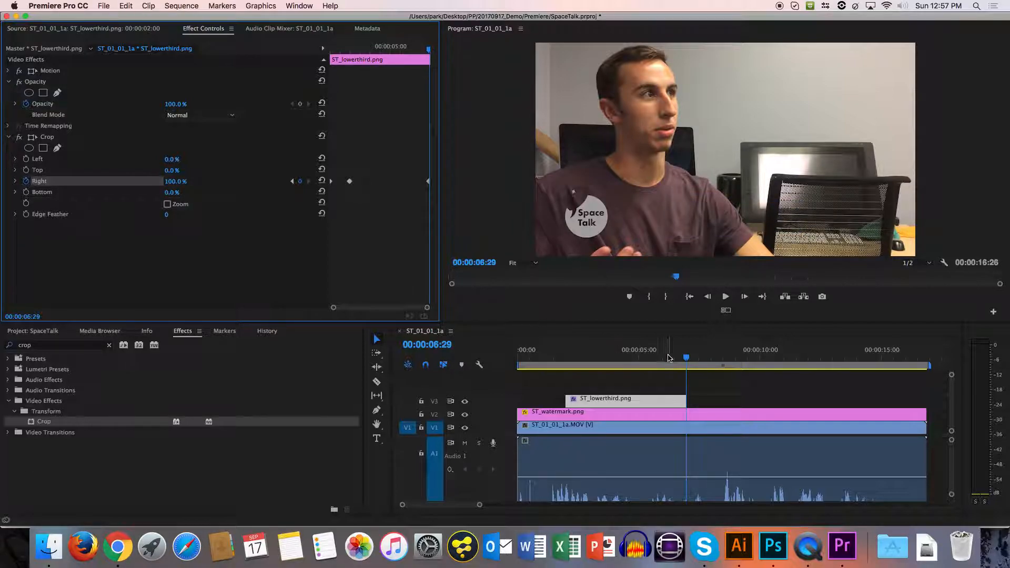
Add a Crop Right keyframe of 0% to the lower third at 00:00:06:00.
left_click(676, 356)
left_click_drag(675, 356, 662, 356)
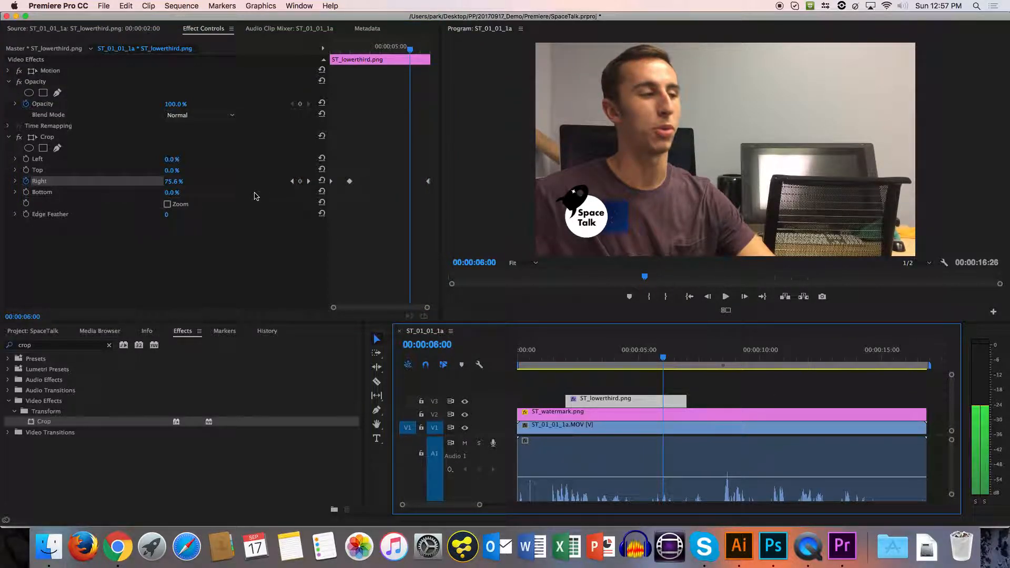
left_click(300, 181)
left_click(166, 181)
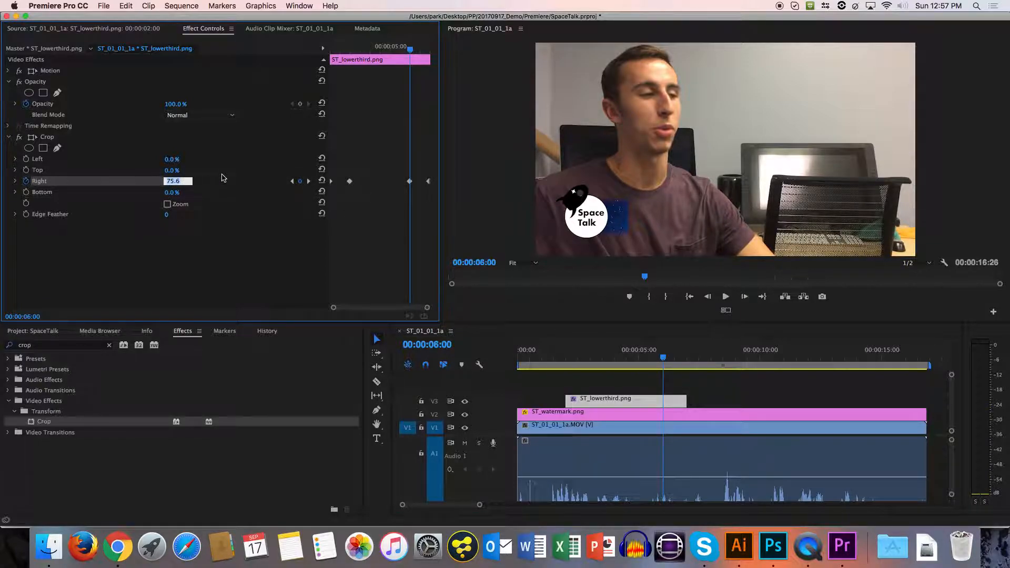
type("0")
key("Return")
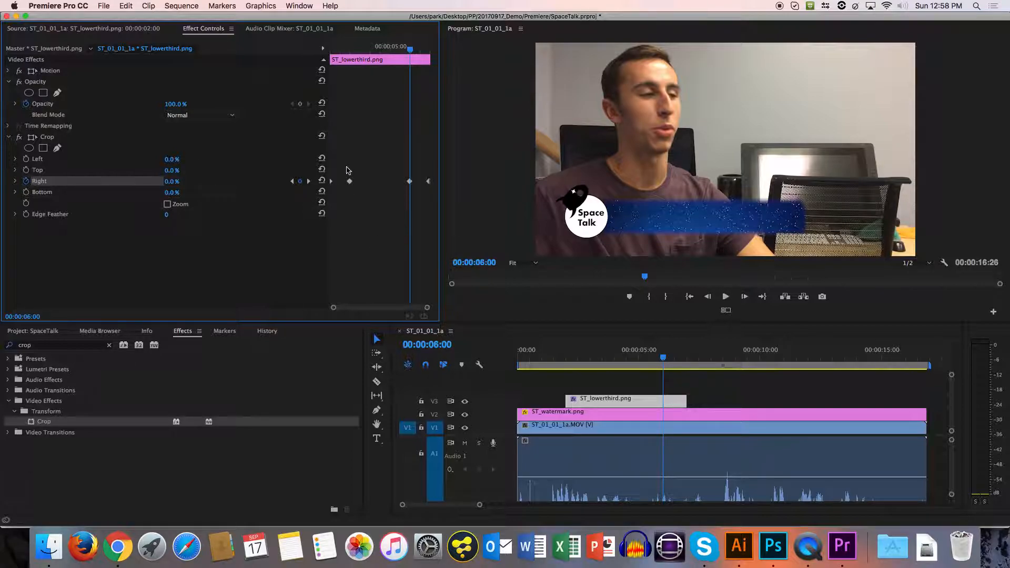
Scrub through the lower third from start to end and play the sequence to review the crop animation.
left_click_drag(335, 50, 315, 54)
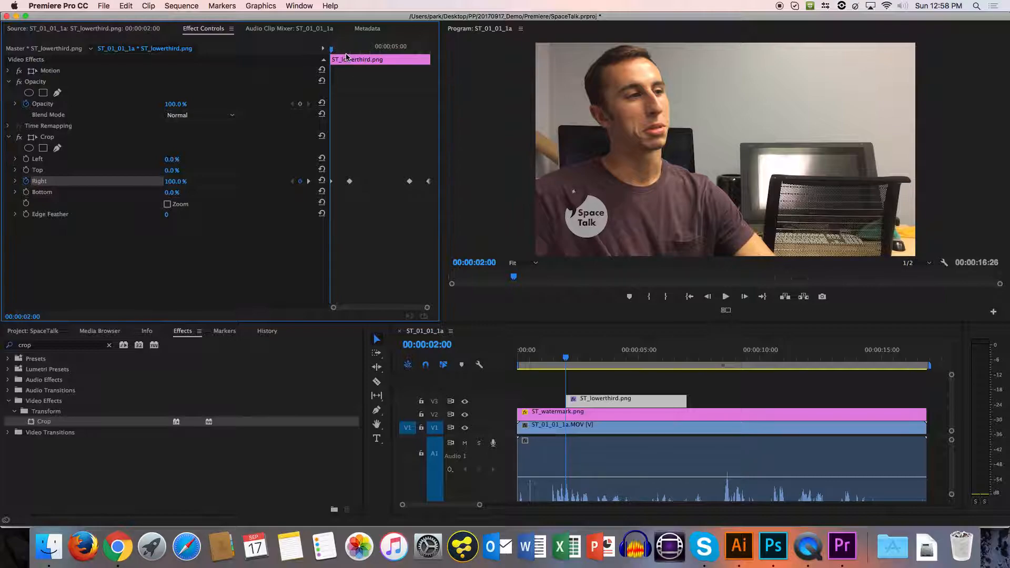
left_click(338, 50)
left_click_drag(338, 51, 395, 61)
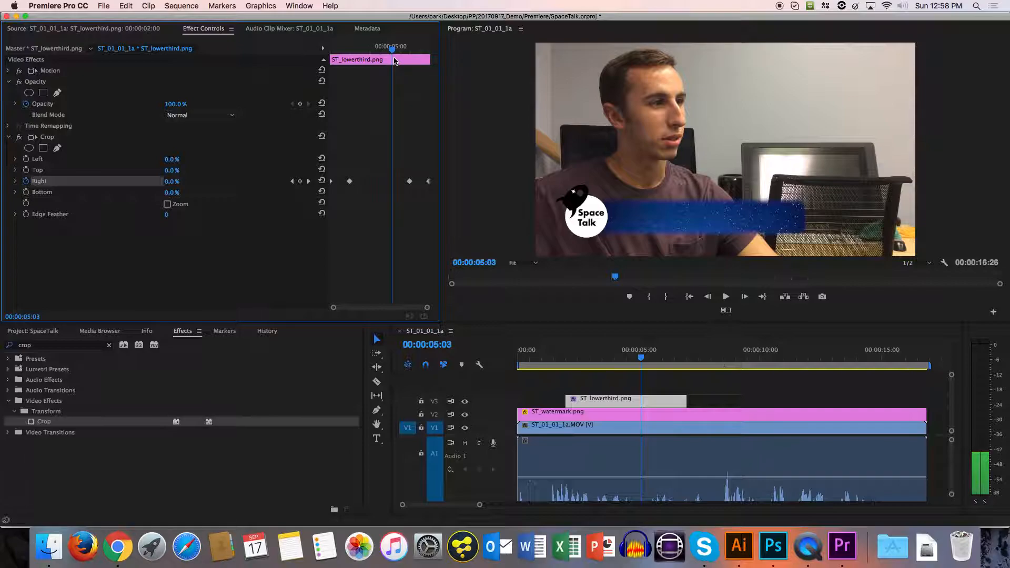
left_click_drag(395, 61, 435, 72)
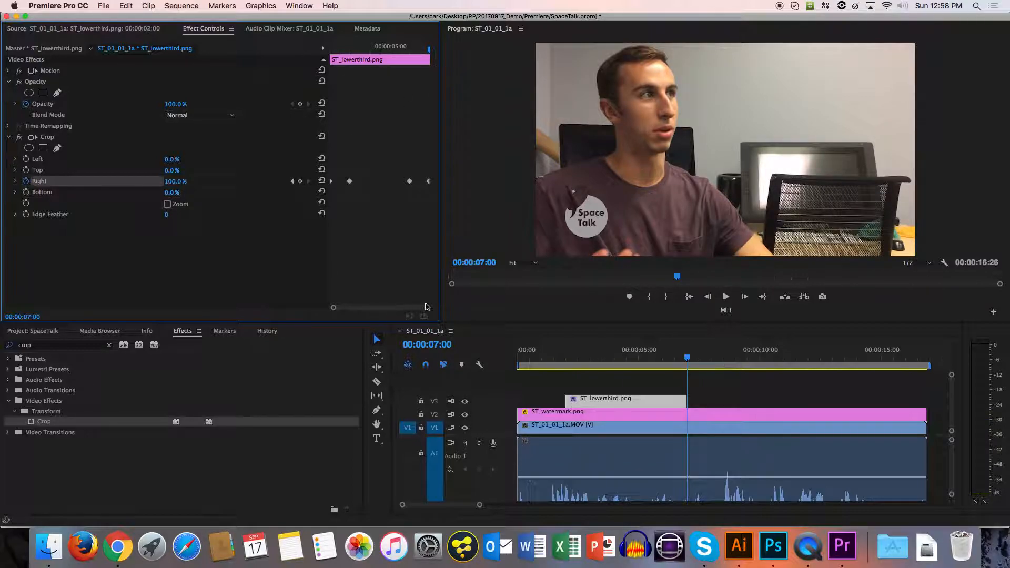
left_click(546, 353)
key("space")
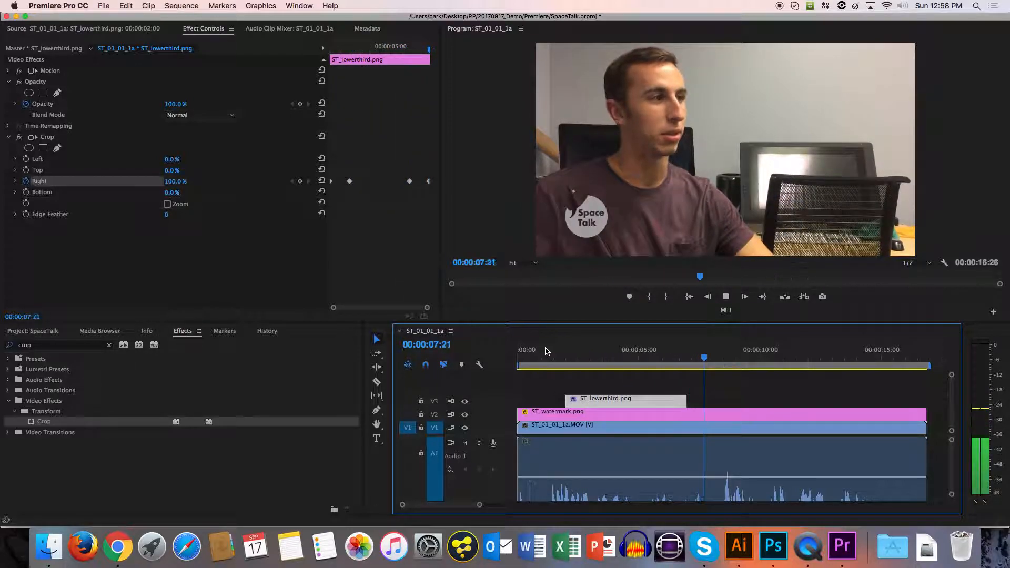
key("space")
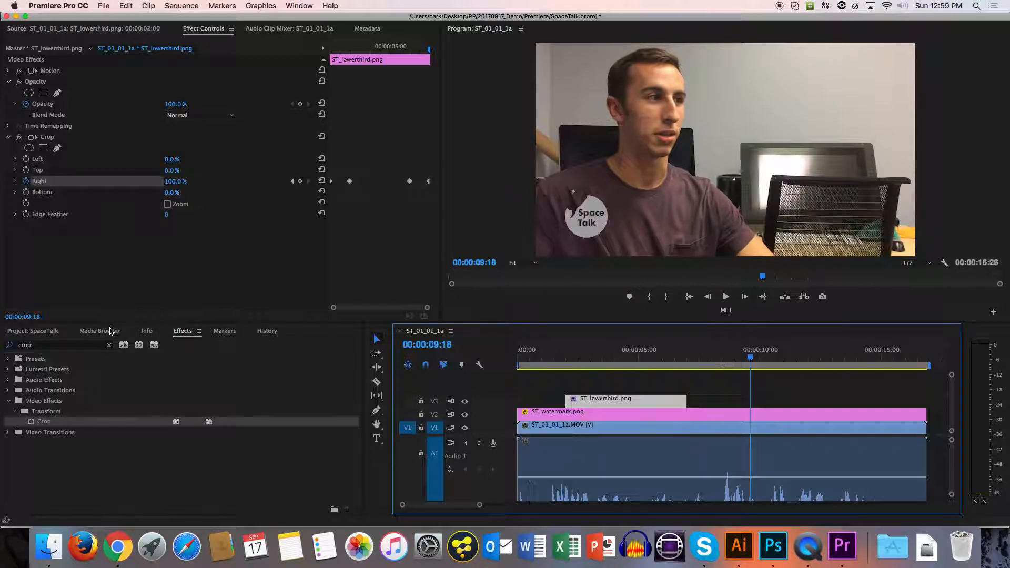
Search the effects for "blur" and look through the matching presets and video effects.
left_click(110, 330)
left_click(183, 331)
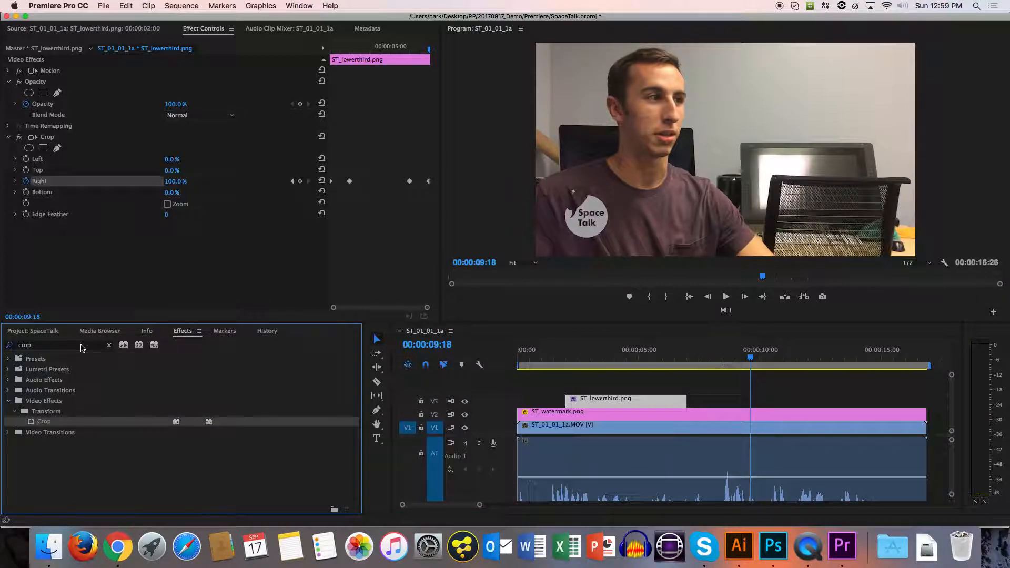
double_click(82, 347)
type("blur")
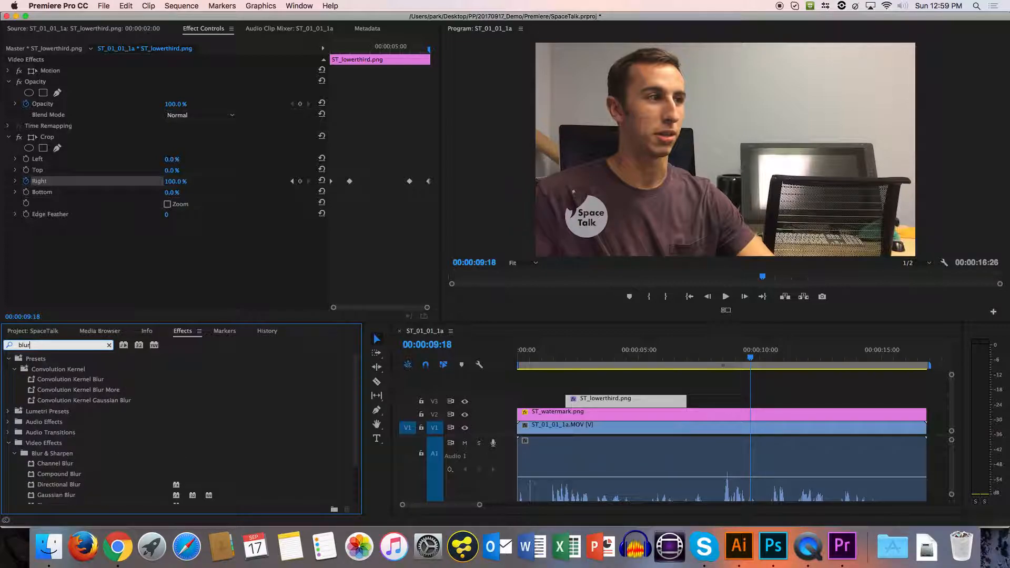
scroll(115, 413, "down", 3)
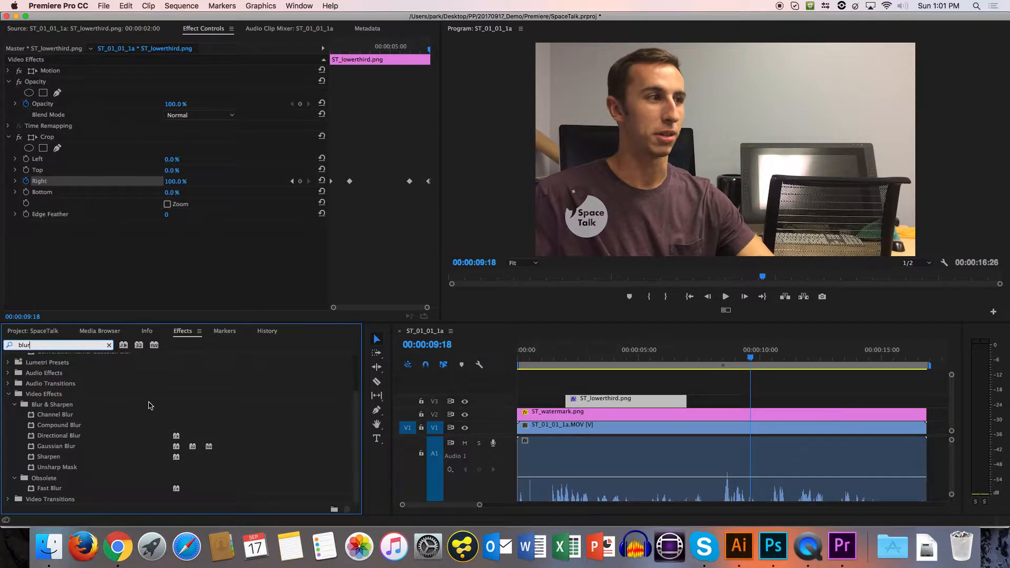
double_click(149, 403)
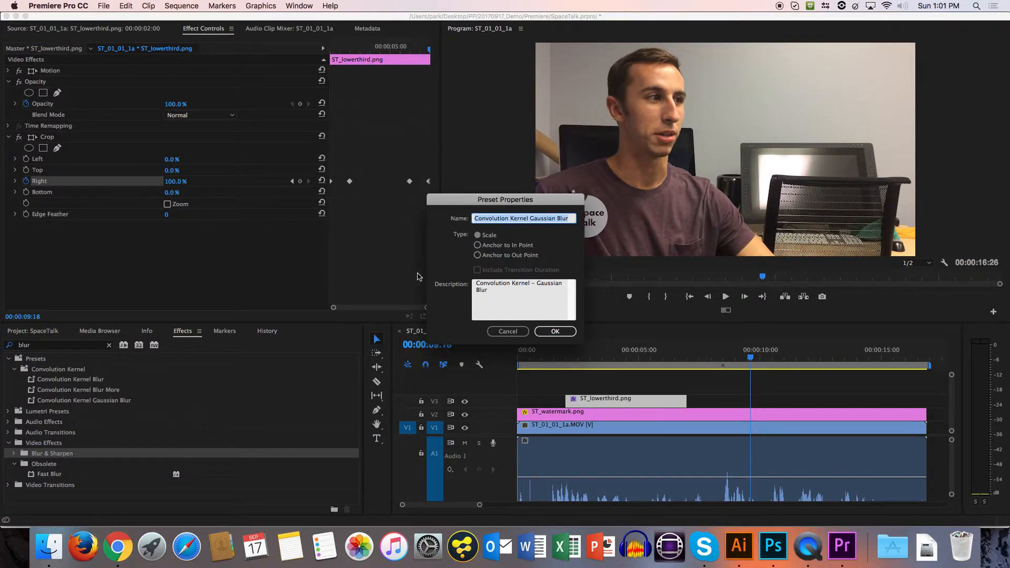
left_click(508, 332)
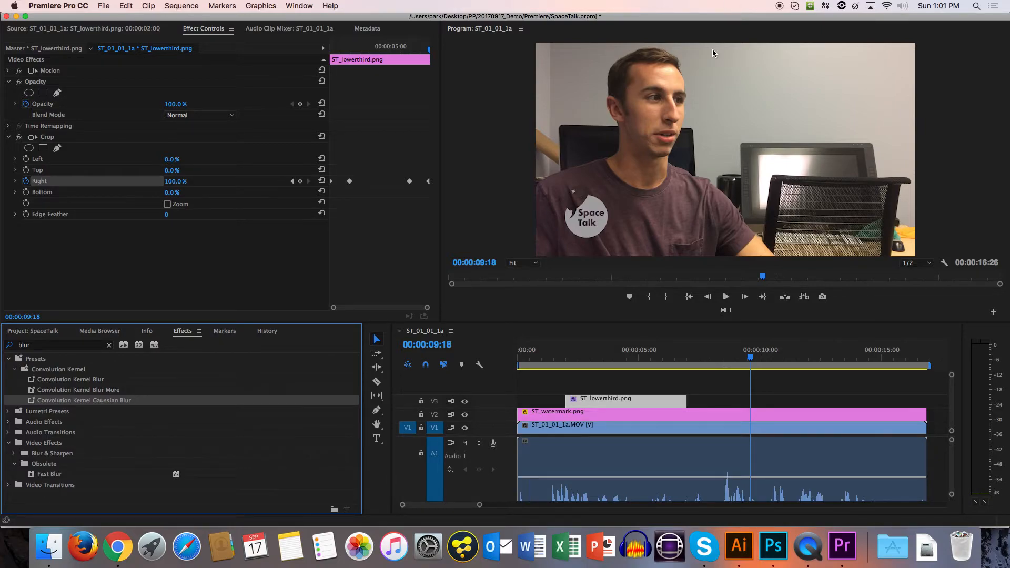